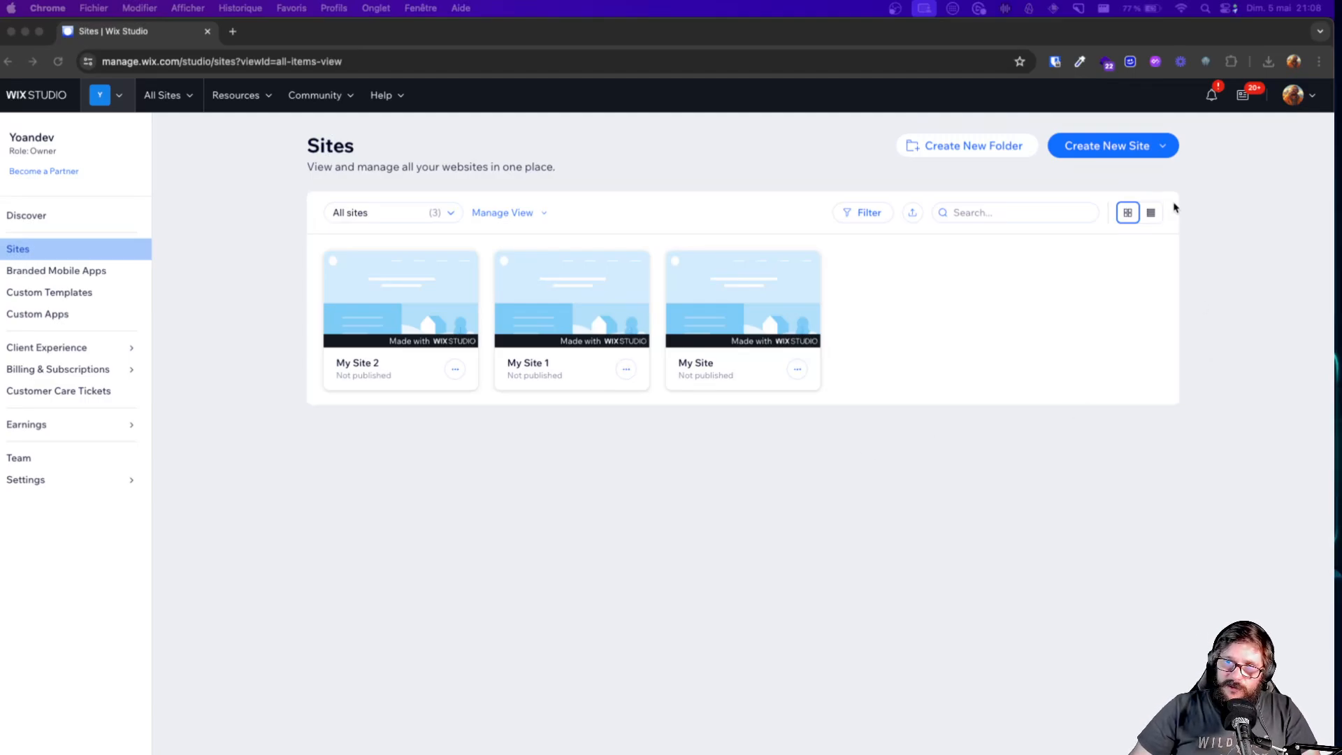
Open the Studio Template gallery as a starting point for a new site
{"action": "left_click", "coordinate": [1124, 142]}
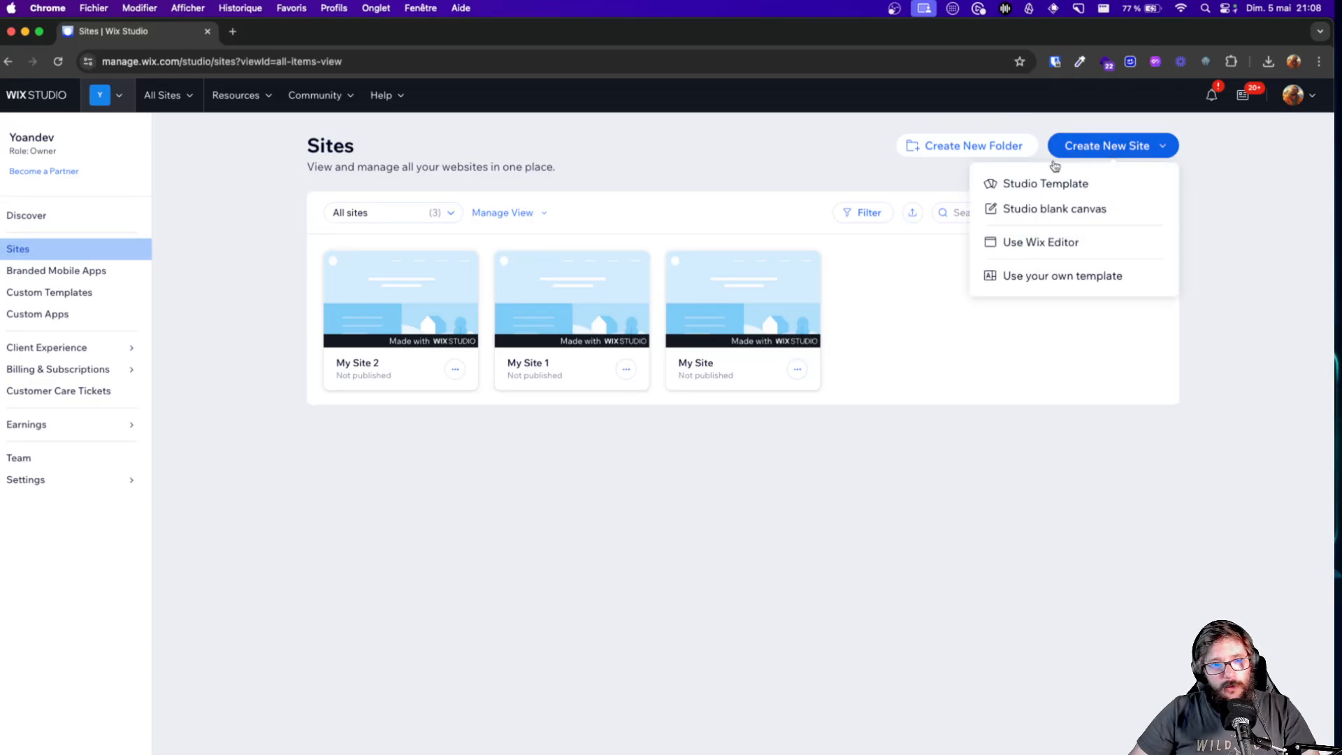
{"action": "left_click", "coordinate": [1073, 151]}
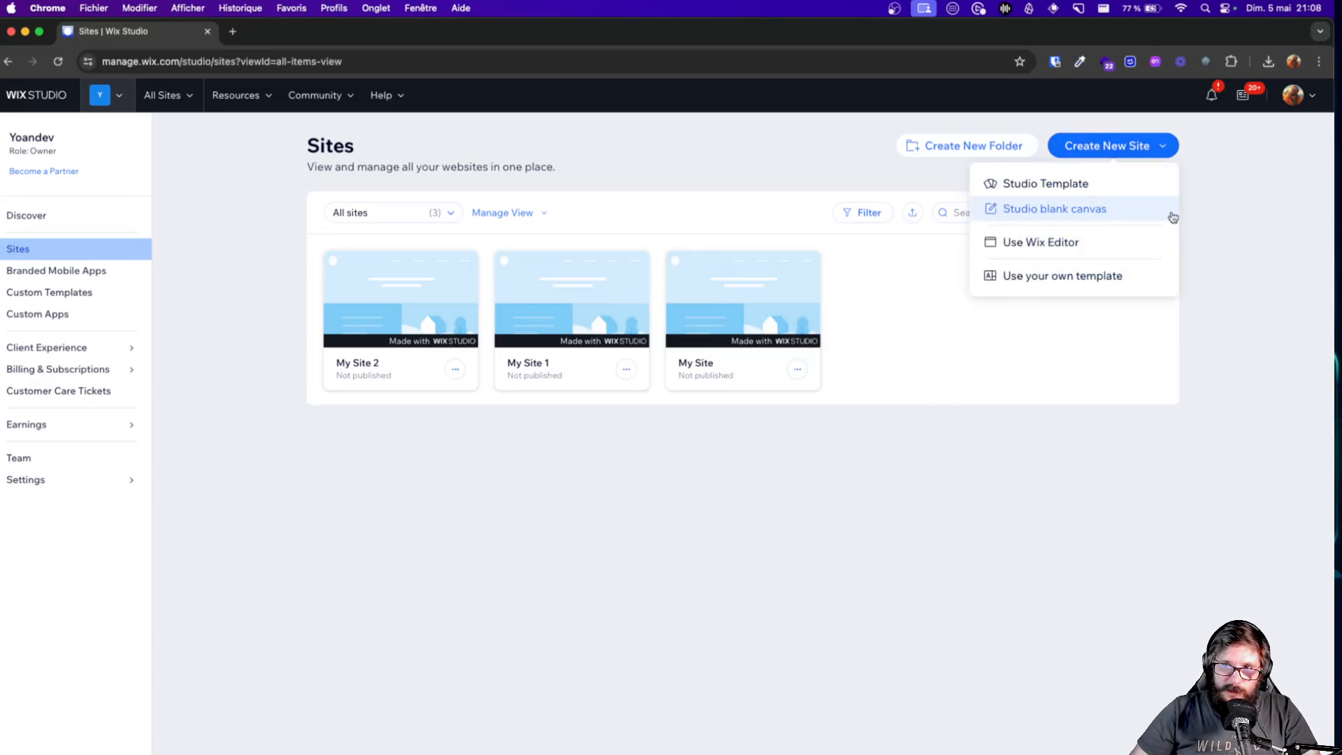
{"action": "left_click", "coordinate": [1039, 186]}
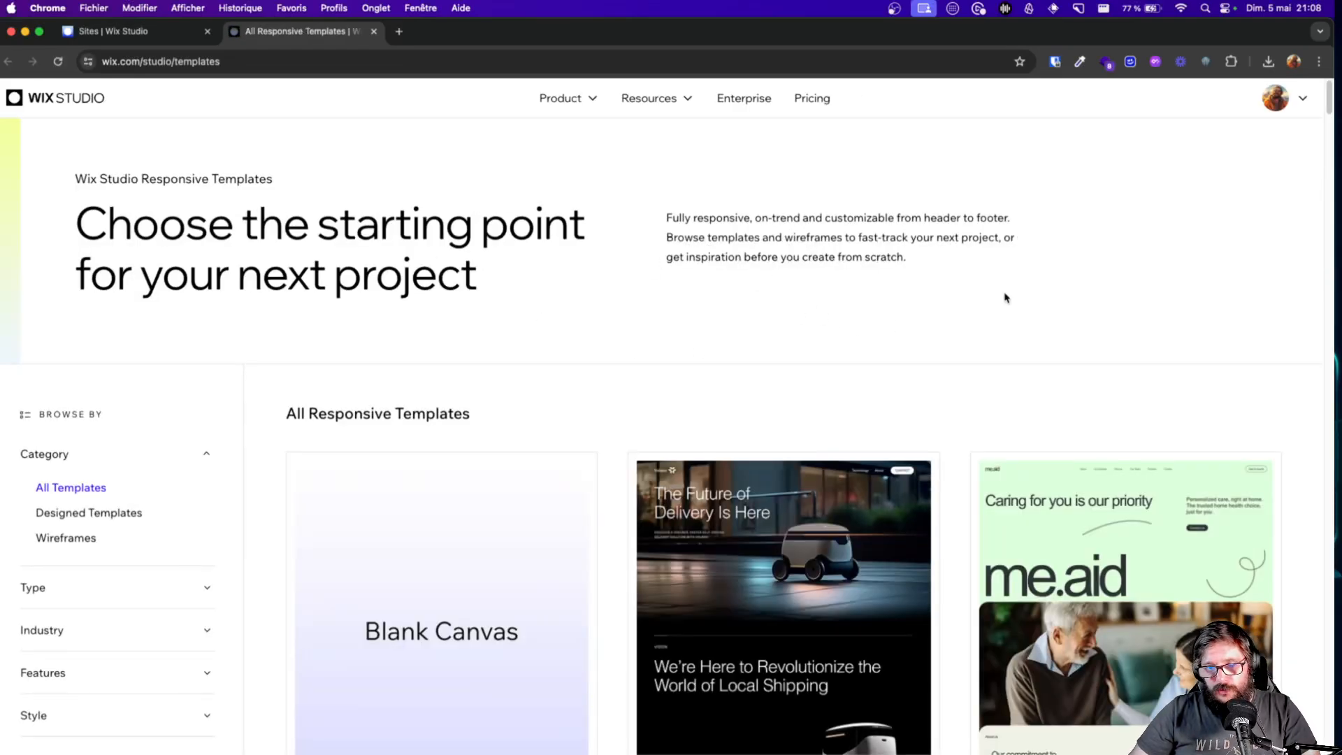
Examine the template gallery's Type, Features and Industry filters and its responsive templates, and close the gallery
{"action": "scroll", "coordinate": [648, 310], "scroll_direction": "down", "scroll_amount": 3}
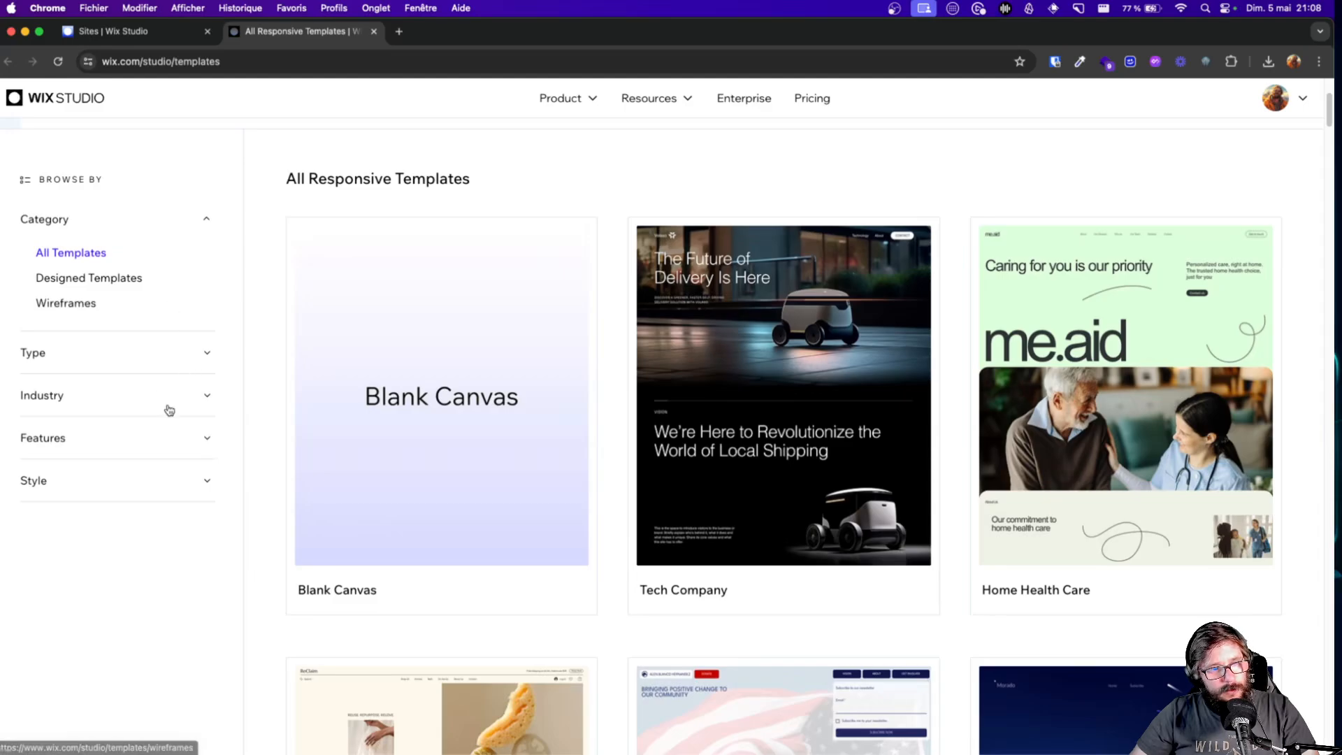
{"action": "left_click", "coordinate": [167, 367]}
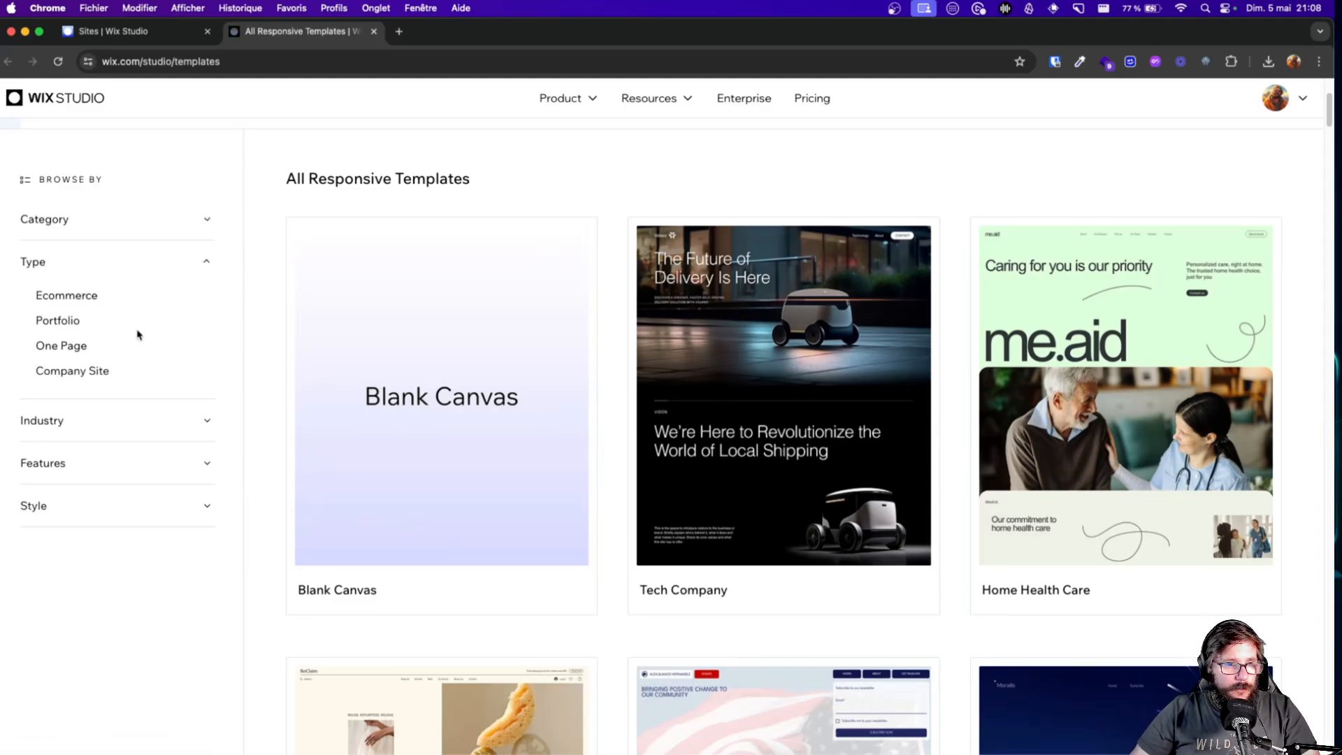
{"action": "left_click", "coordinate": [89, 452]}
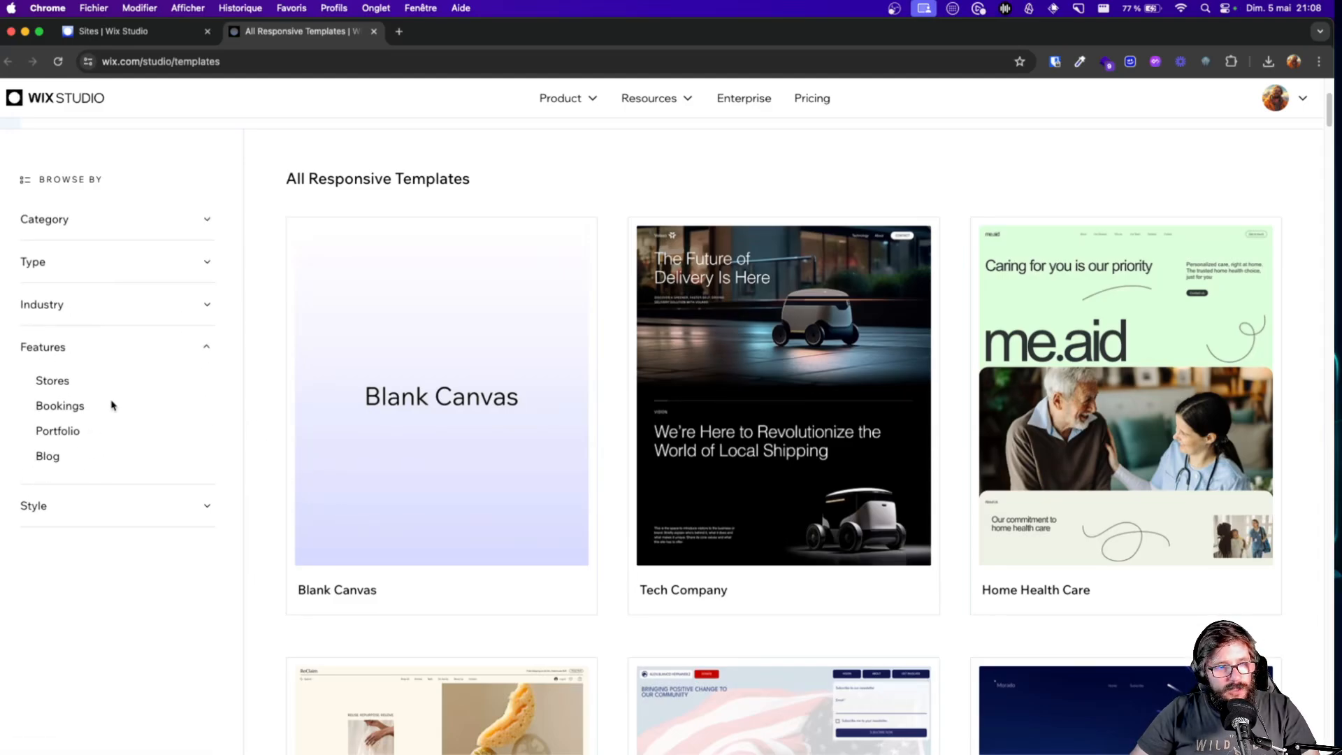
{"action": "left_click", "coordinate": [97, 311]}
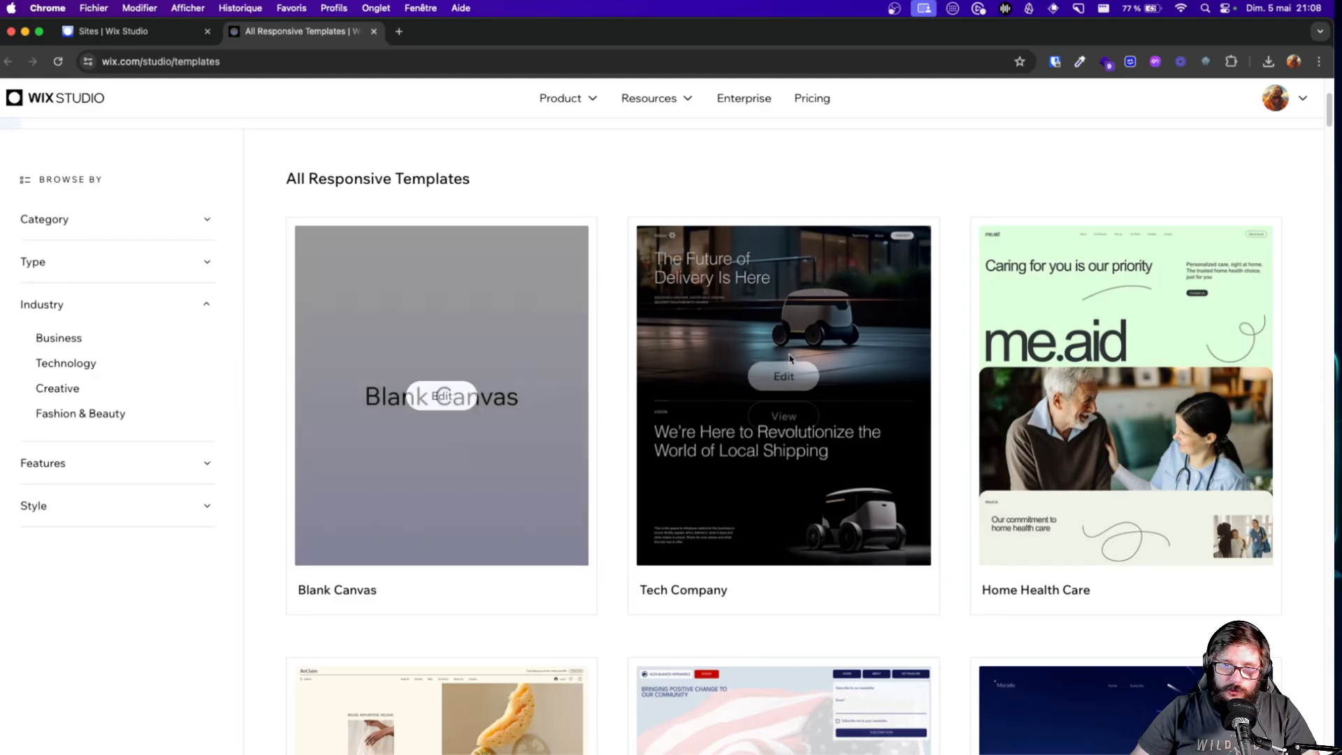
{"action": "scroll", "coordinate": [783, 405], "scroll_direction": "down", "scroll_amount": 15}
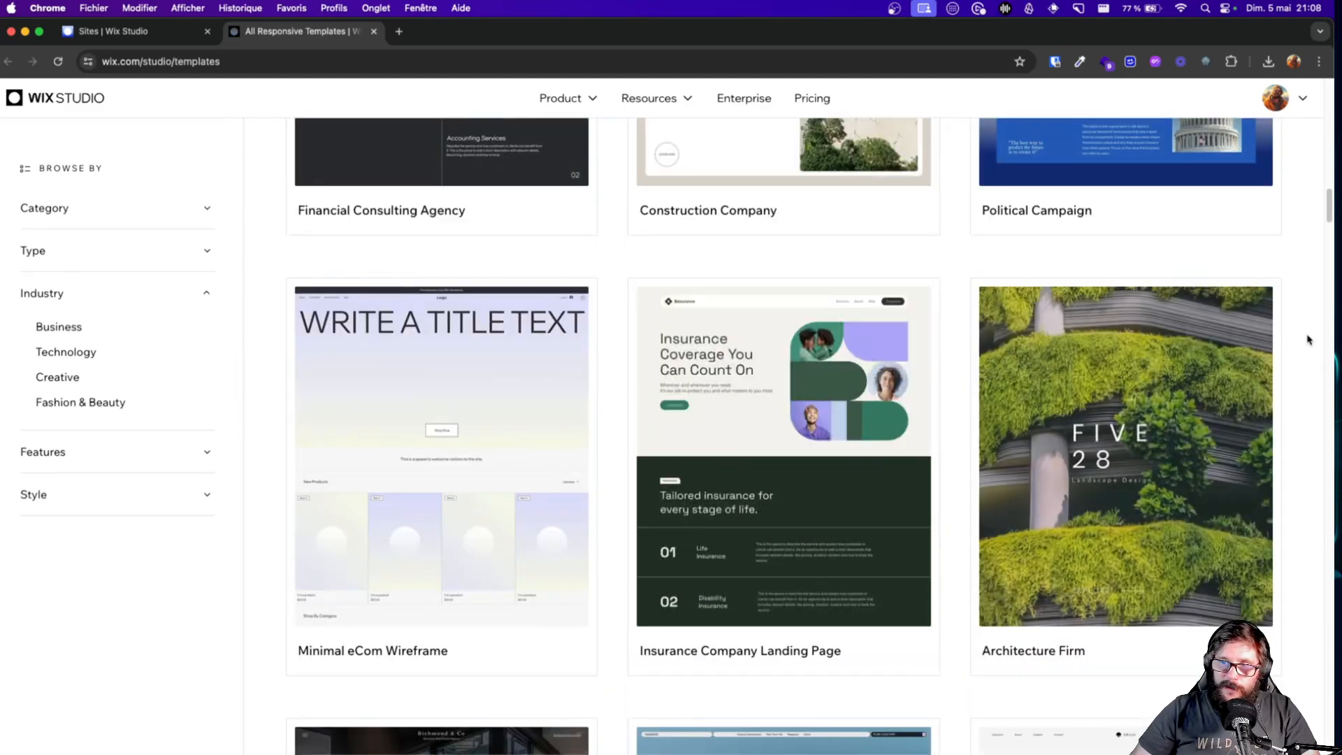
{"action": "scroll", "coordinate": [703, 411], "scroll_direction": "down", "scroll_amount": 9}
{"action": "scroll", "coordinate": [702, 411], "scroll_direction": "down", "scroll_amount": 15}
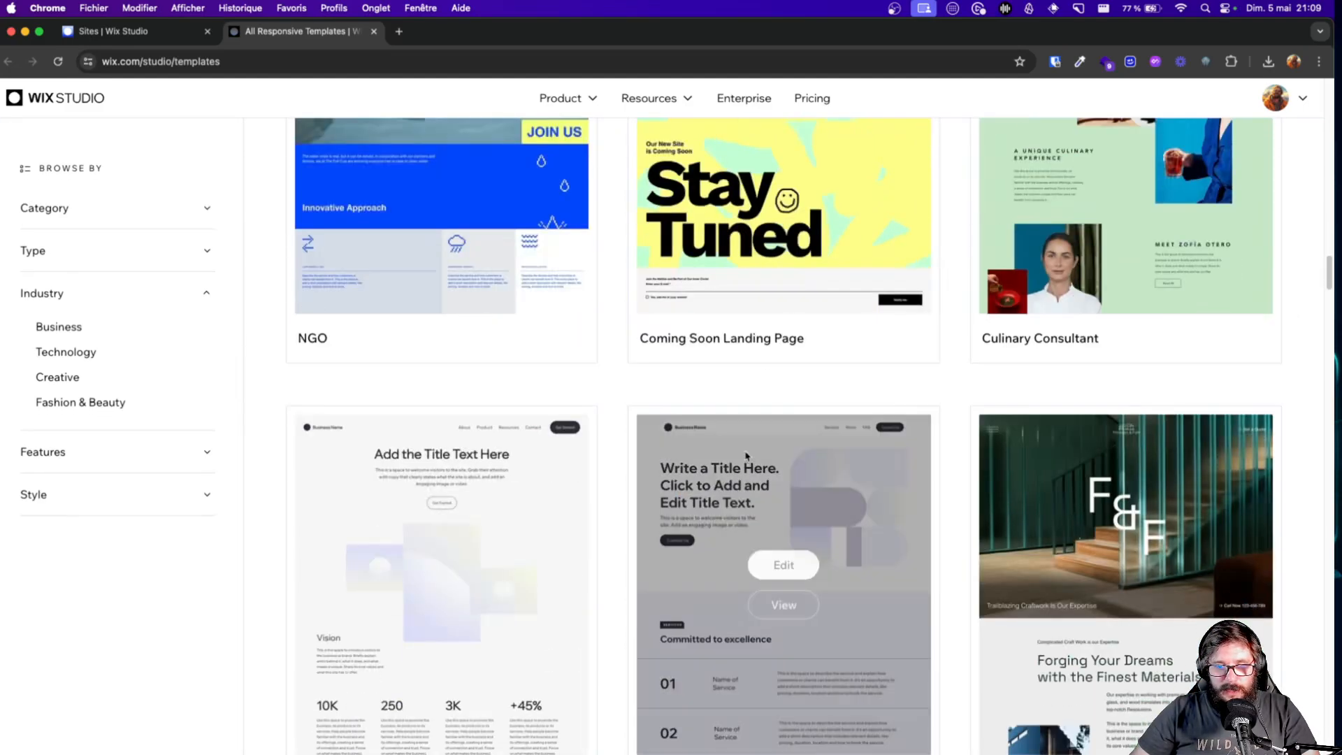
{"action": "scroll", "coordinate": [704, 460], "scroll_direction": "up", "scroll_amount": 20}
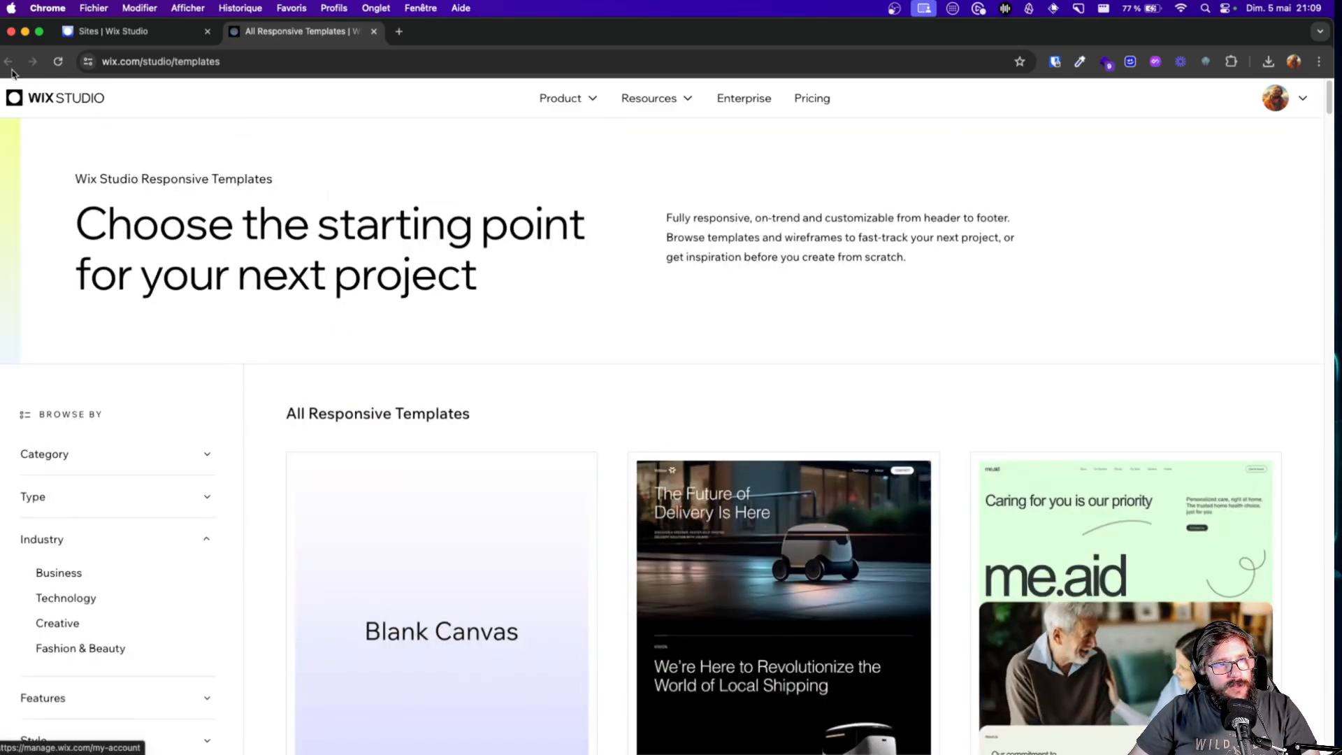
{"action": "left_click", "coordinate": [374, 31]}
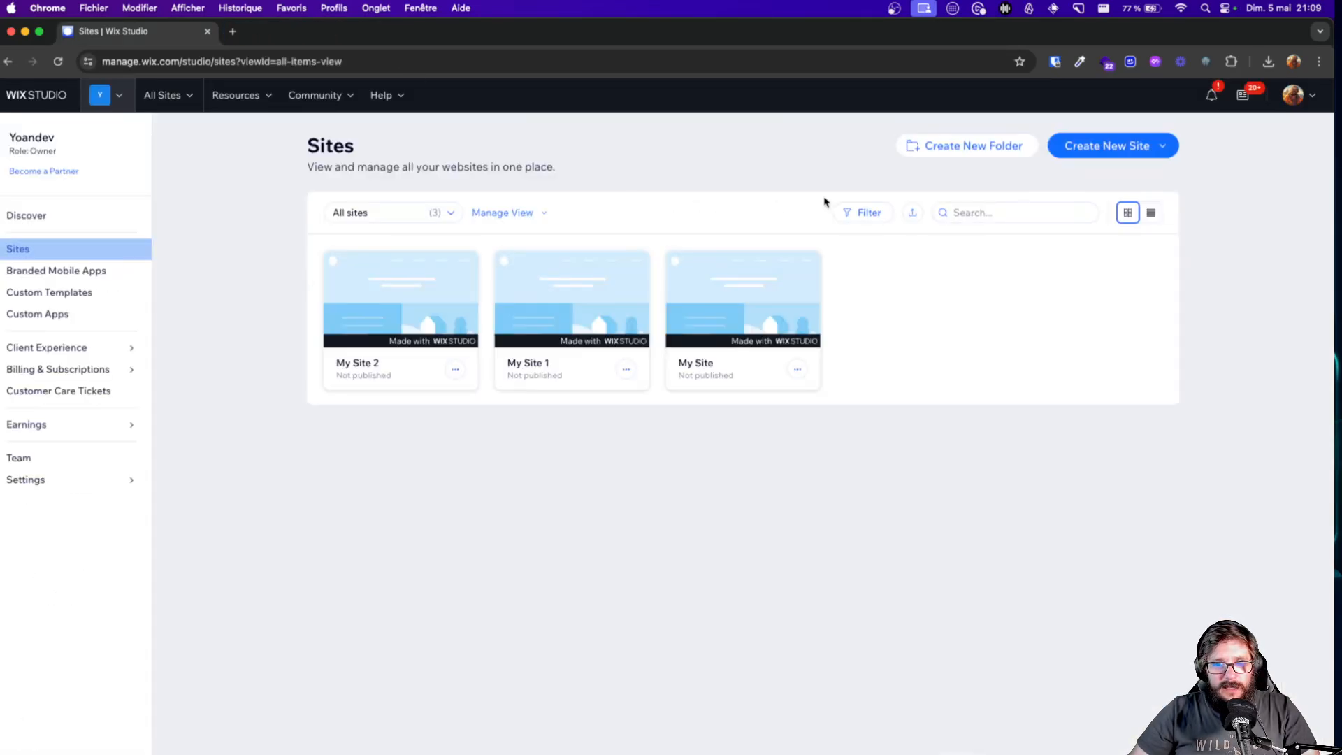
Create a new site from a Studio blank canvas
{"action": "left_click", "coordinate": [1118, 148]}
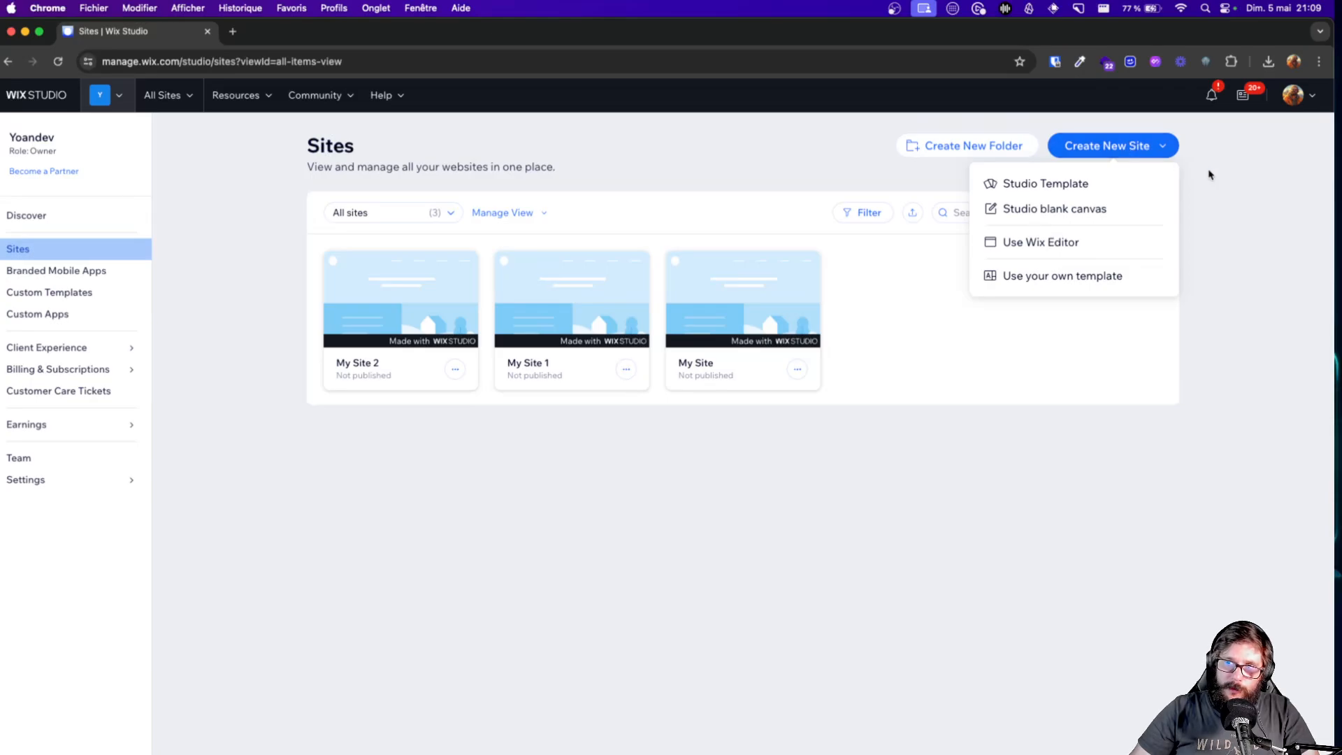
{"action": "left_click", "coordinate": [1098, 218]}
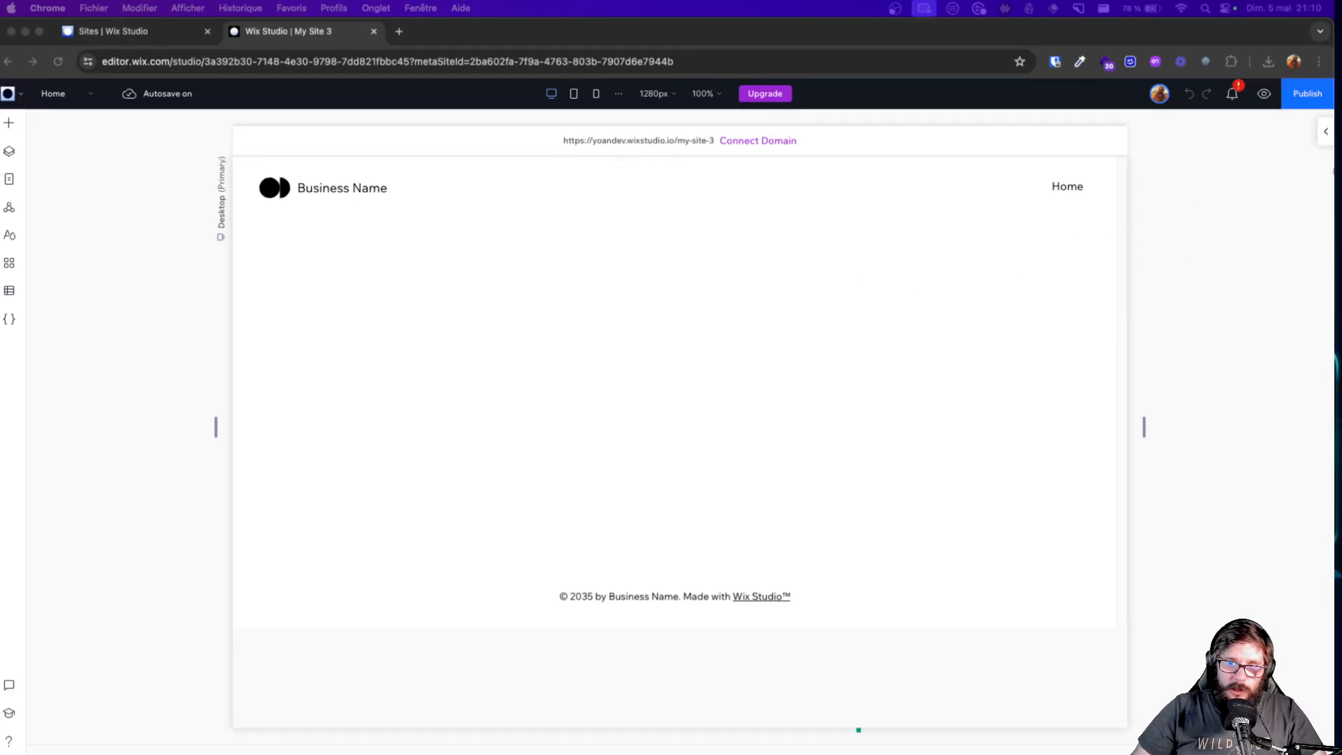
Preview the blank site at the Tablet, Mobile and Desktop breakpoints and return to editing
{"action": "left_click", "coordinate": [1264, 96]}
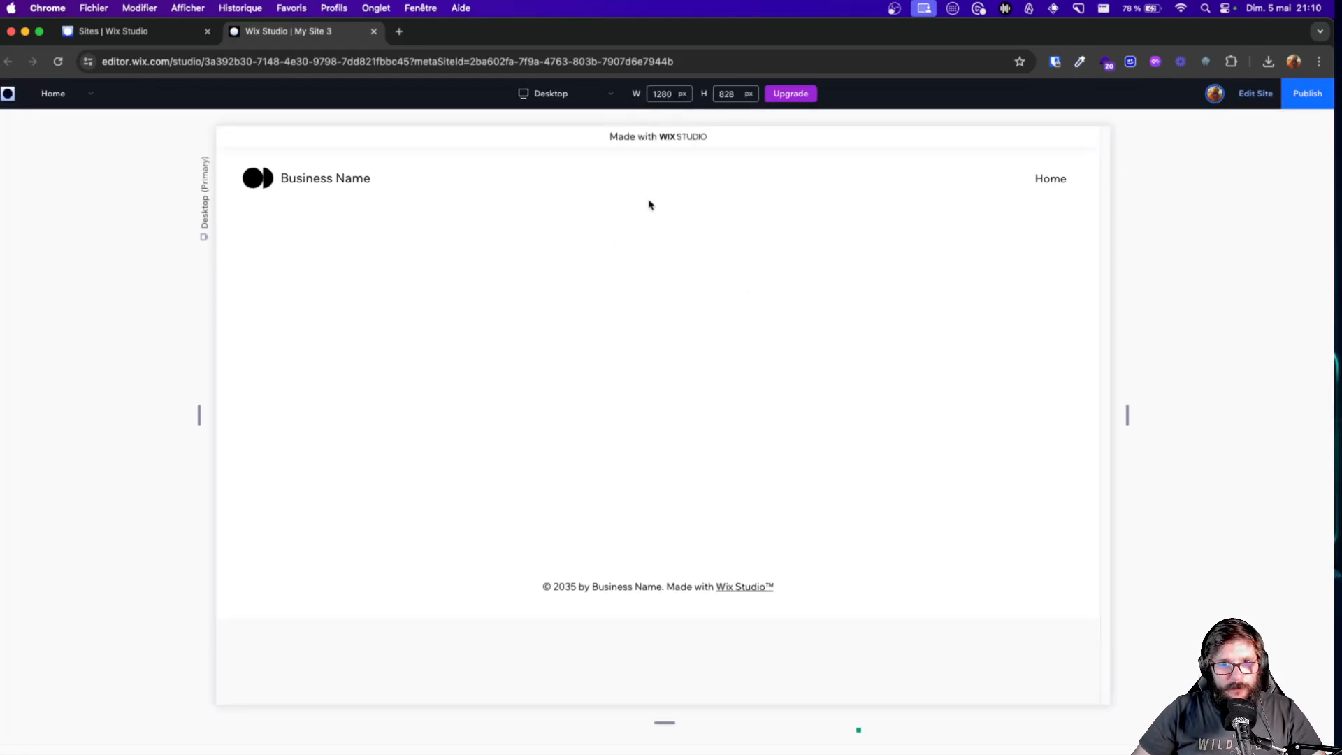
{"action": "left_click", "coordinate": [538, 93]}
{"action": "left_click", "coordinate": [553, 176]}
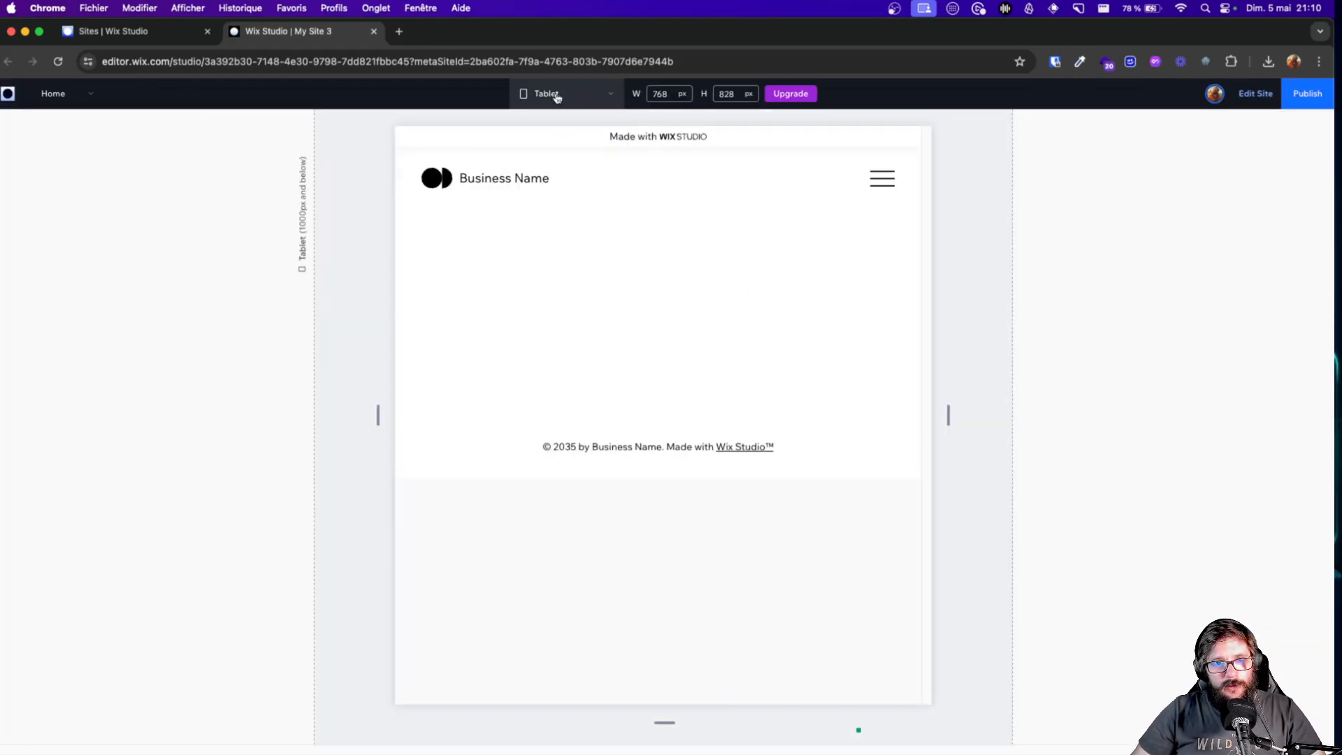
{"action": "left_click", "coordinate": [551, 95]}
{"action": "left_click", "coordinate": [558, 150]}
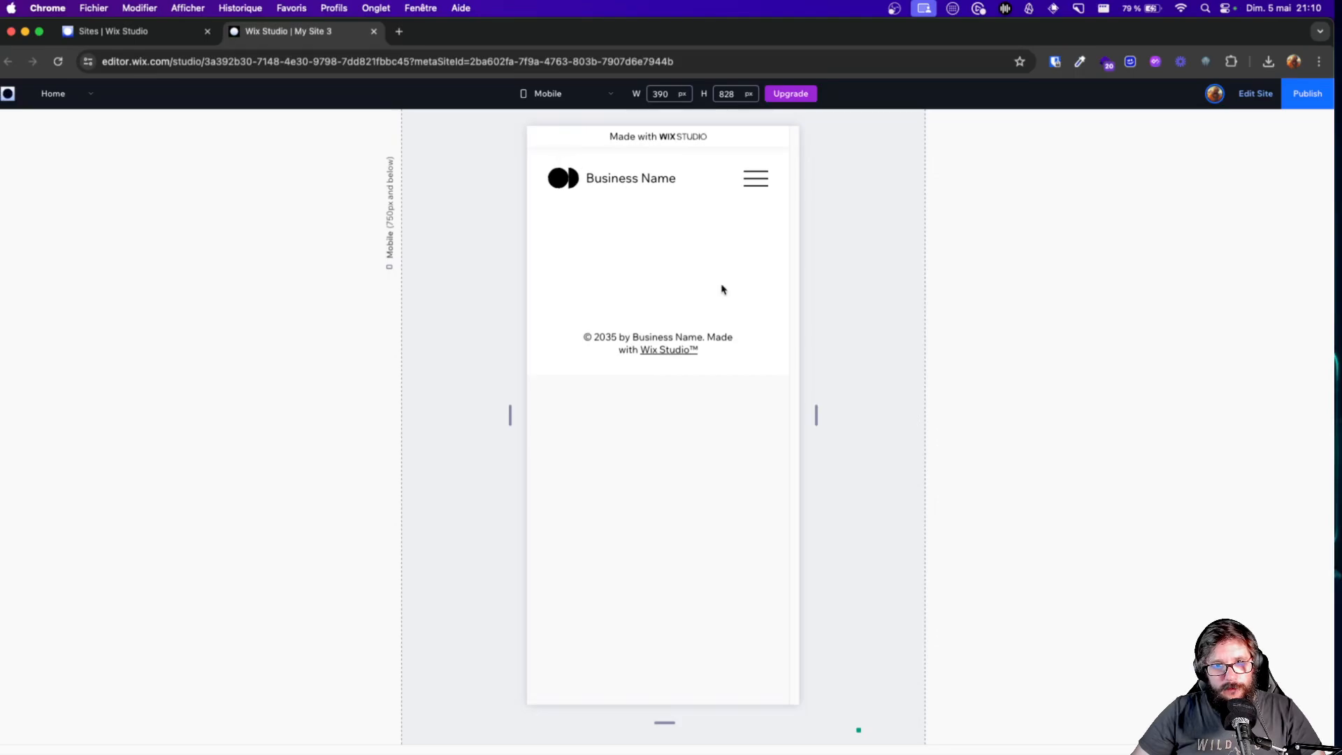
{"action": "left_click", "coordinate": [551, 95]}
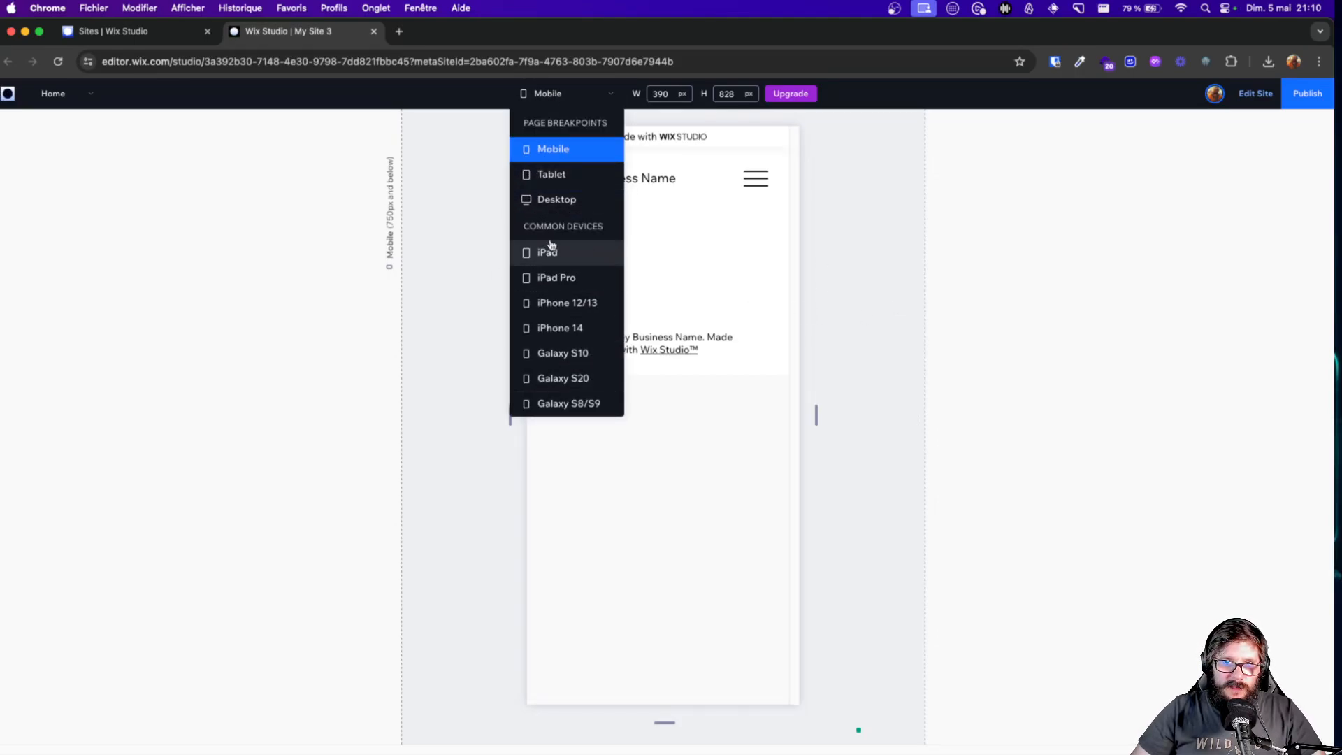
{"action": "left_click", "coordinate": [552, 200]}
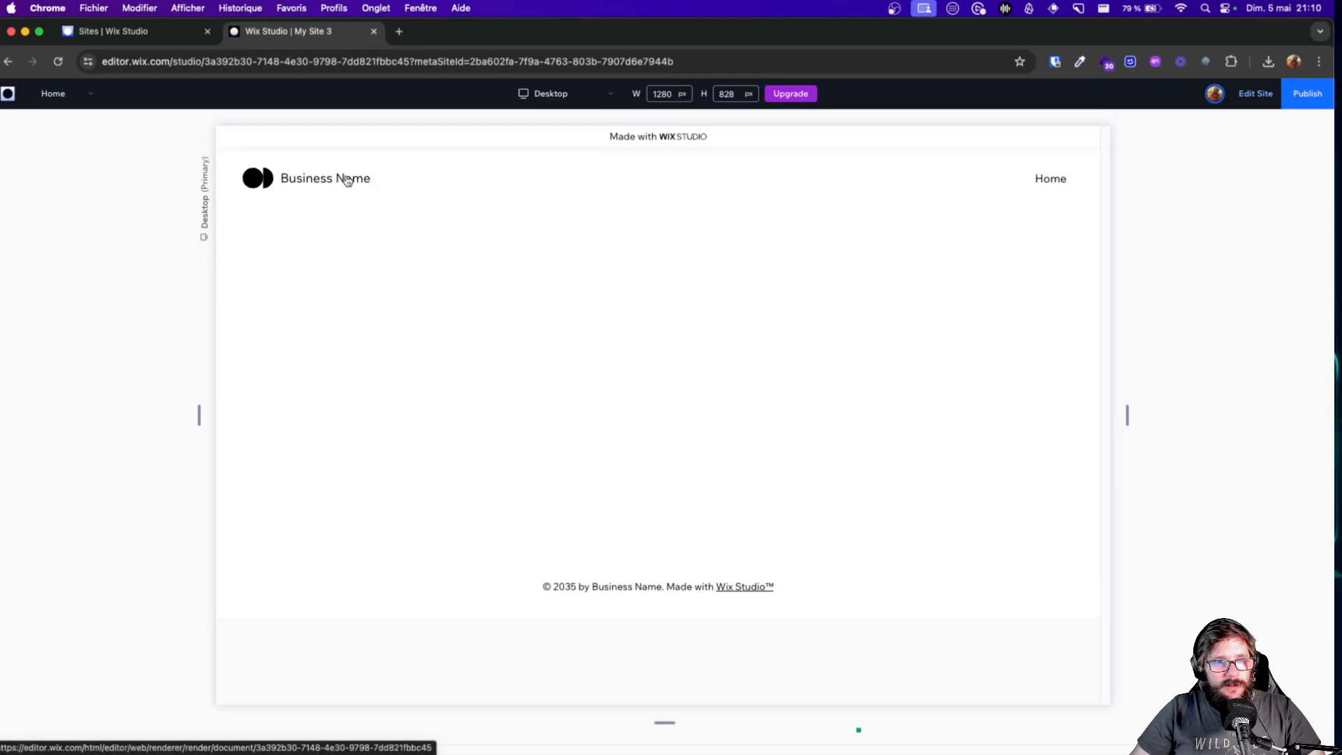
{"action": "left_click", "coordinate": [1255, 94]}
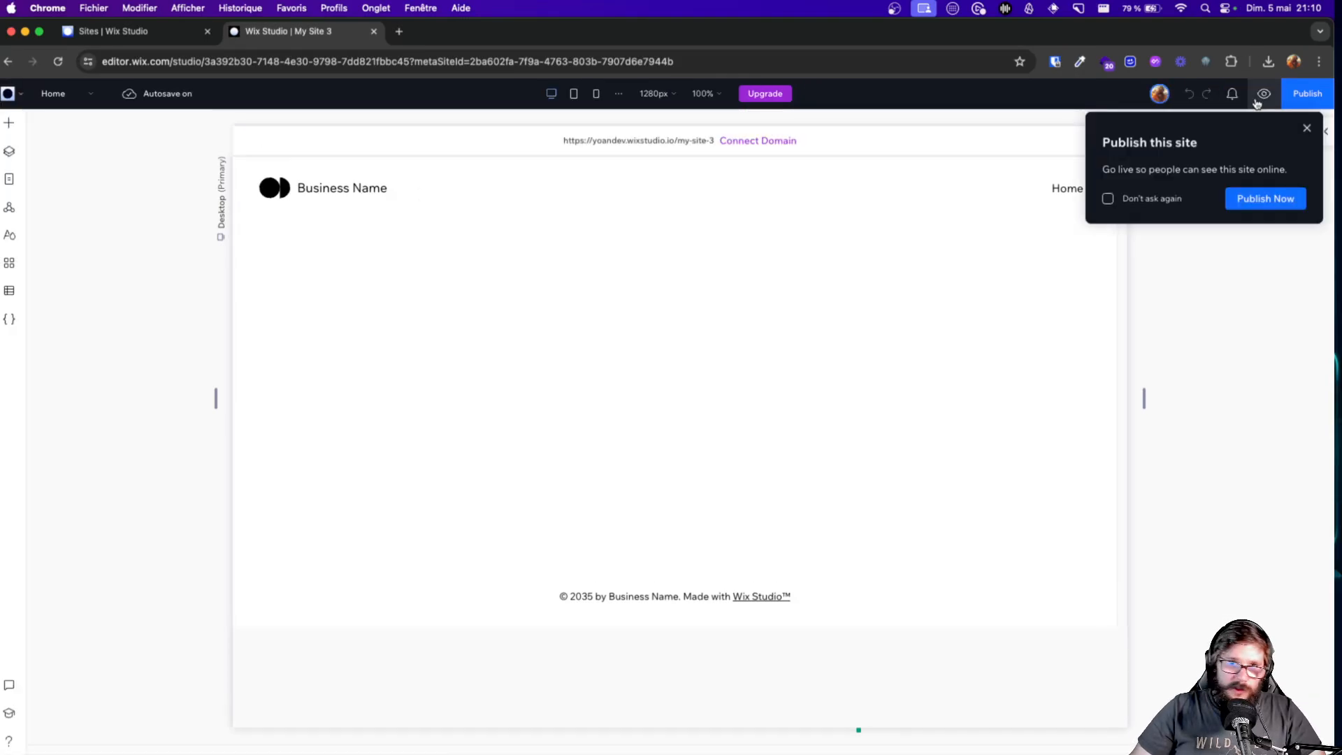
Replace the business name text in the site header with "Petite Moutaine"
{"action": "left_click", "coordinate": [352, 191]}
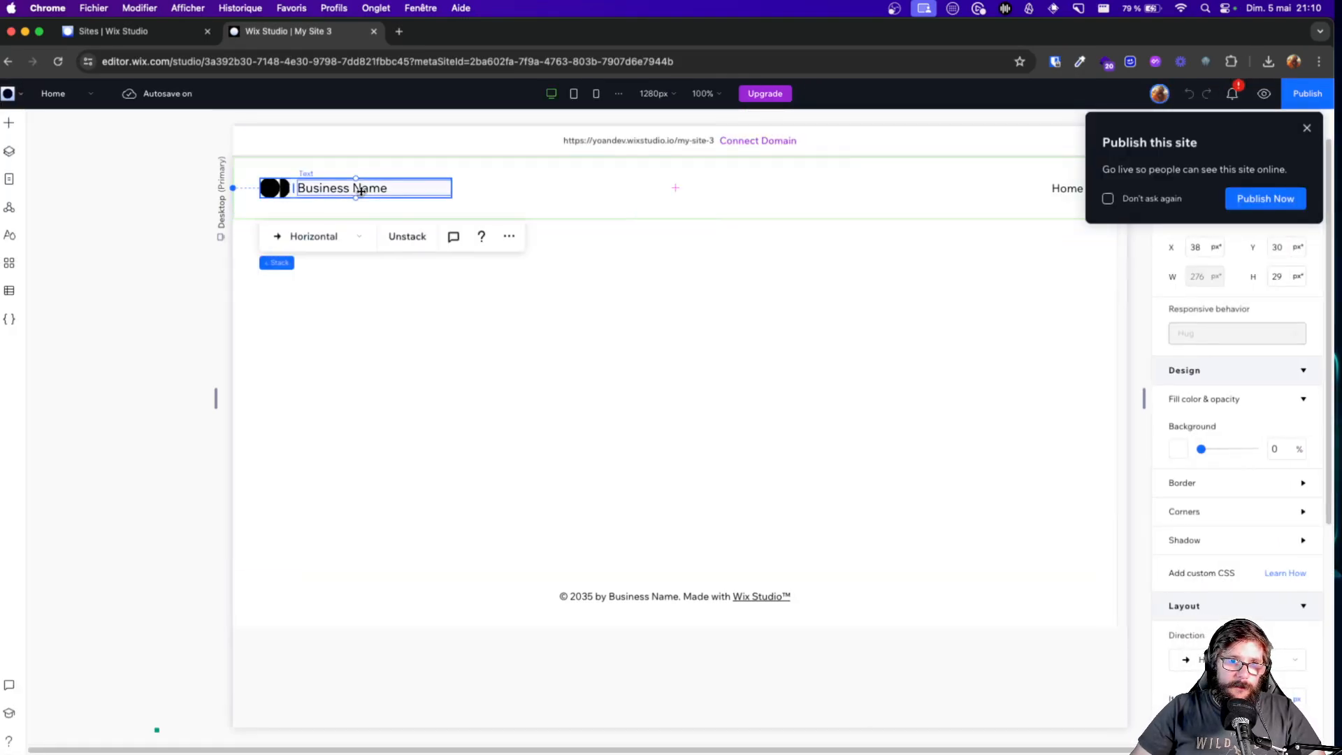
{"action": "left_click", "coordinate": [360, 190]}
{"action": "type", "text": "Pe"}
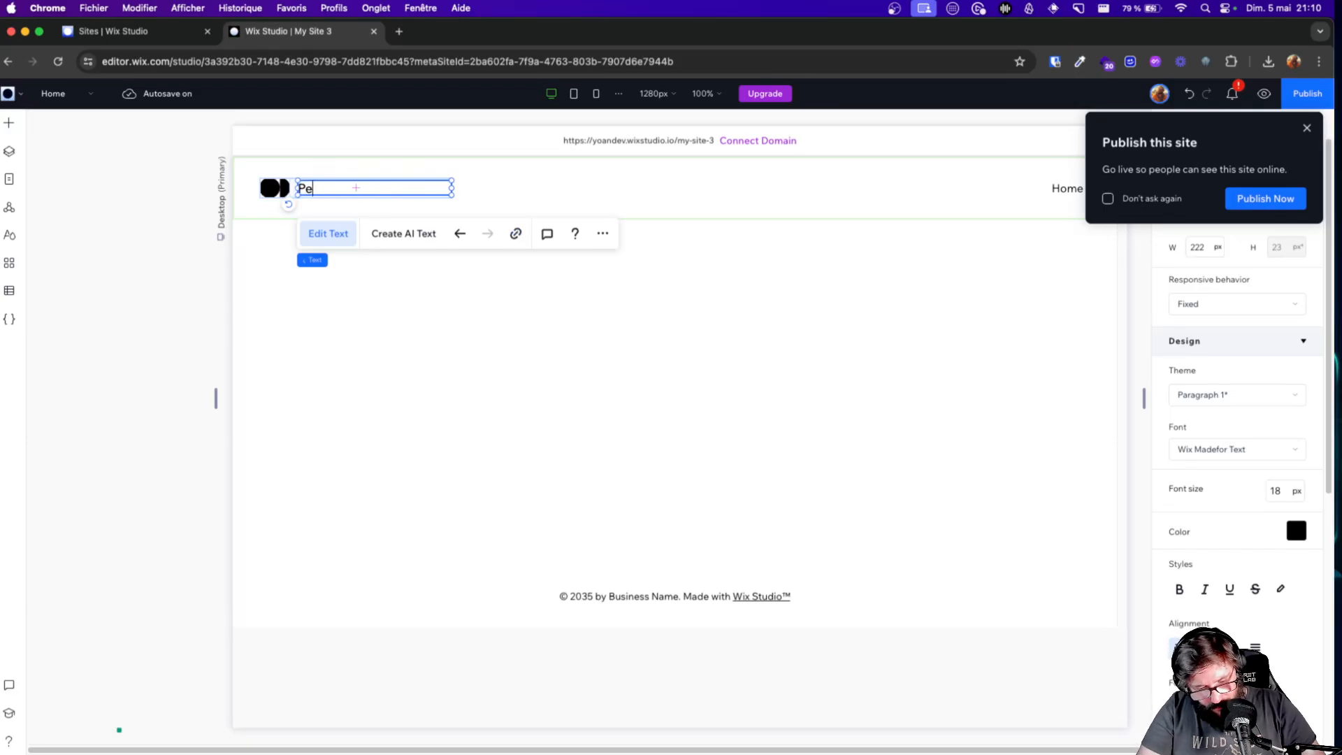
{"action": "type", "text": "tite Moytai"}
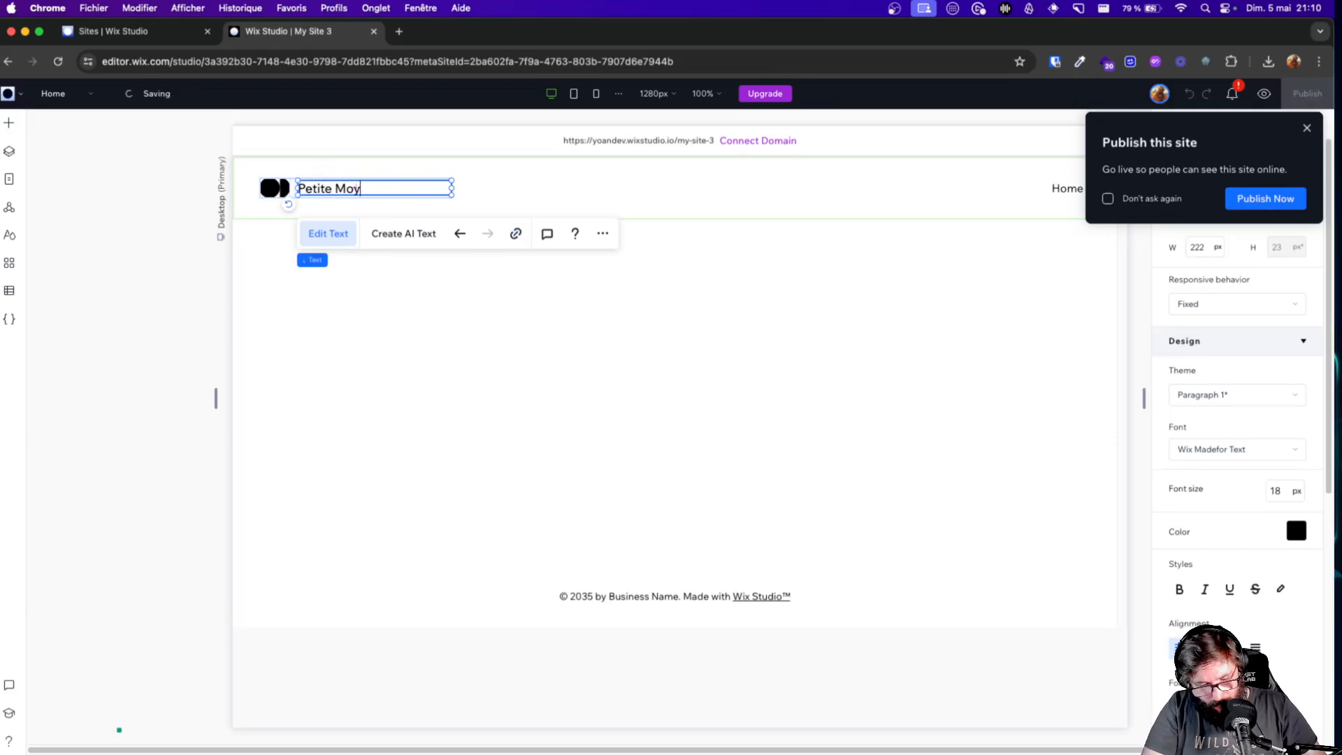
{"action": "key", "text": "BackSpace"}
{"action": "key", "text": "BackSpace"}
{"action": "key", "text": "BackSpace"}
{"action": "key", "text": "BackSpace"}
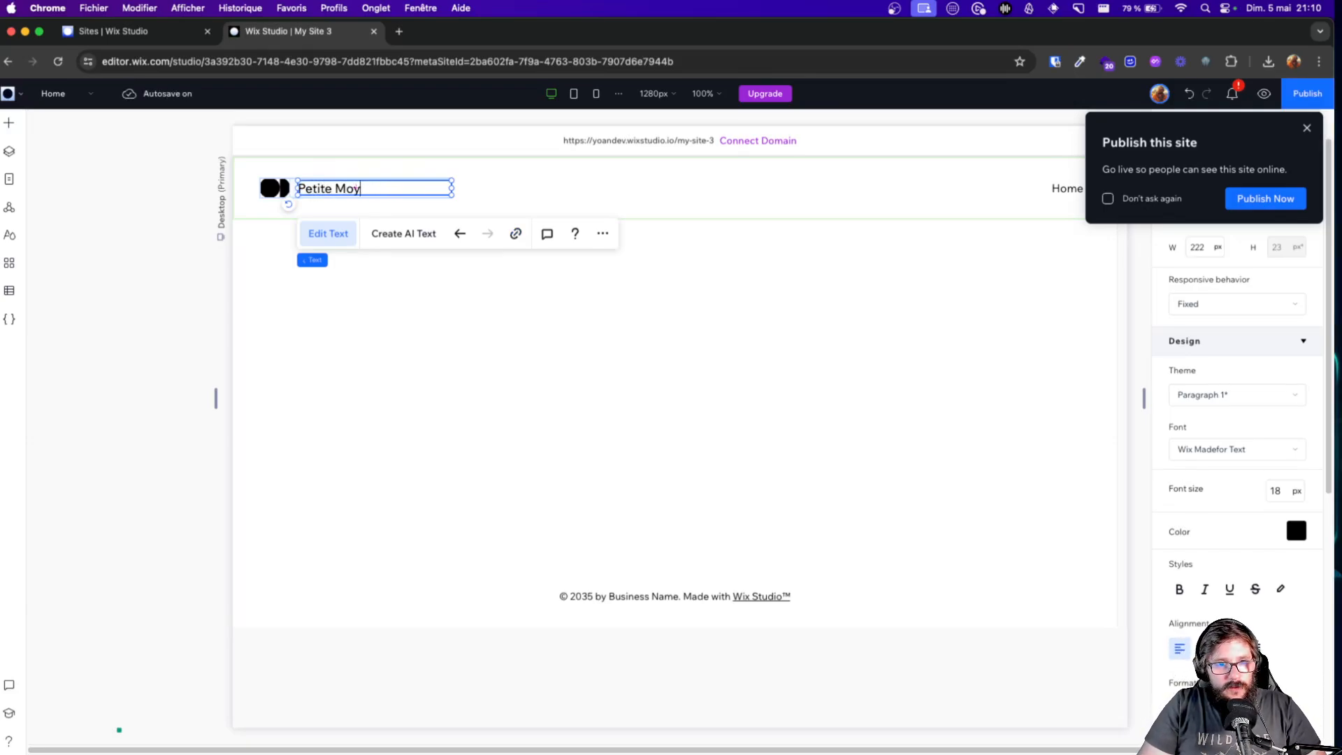
{"action": "type", "text": "utaine"}
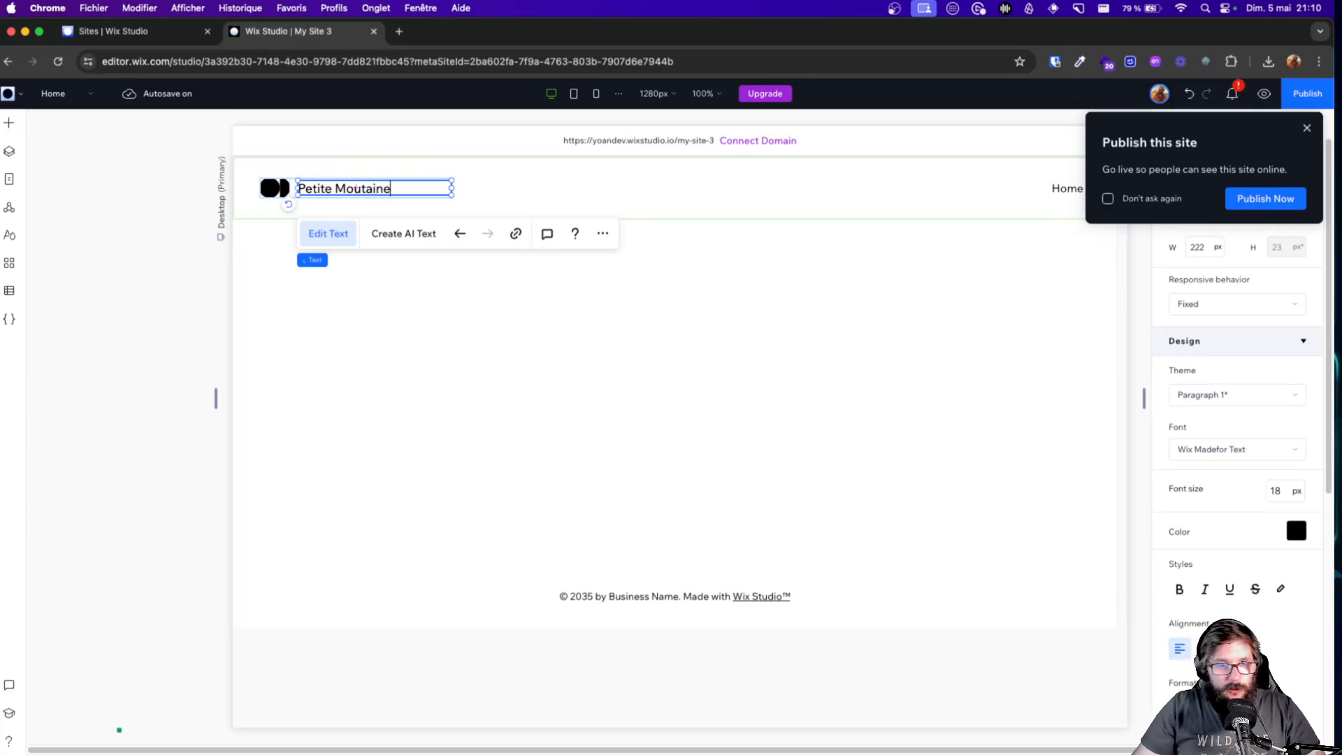
{"action": "left_click", "coordinate": [535, 401]}
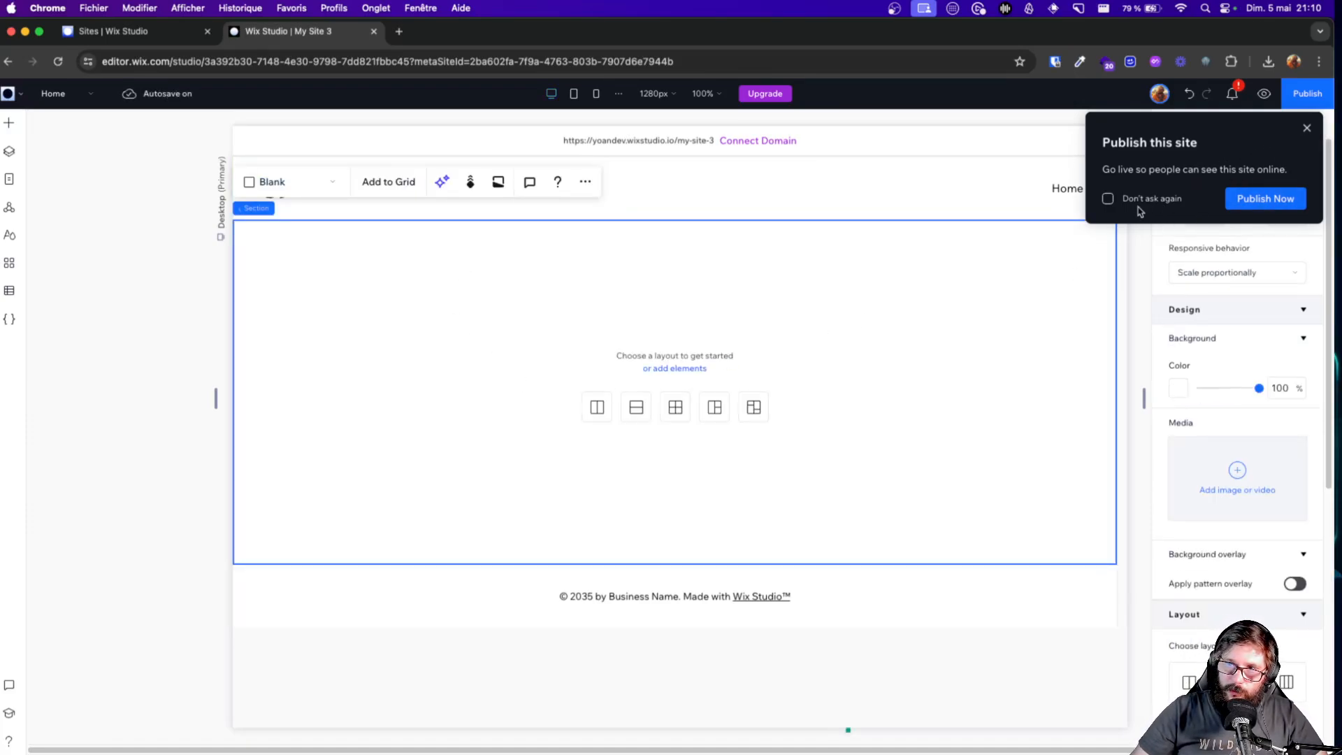
Dismiss the publish prompt with its "Don't ask again" option enabled
{"action": "left_click", "coordinate": [1108, 198]}
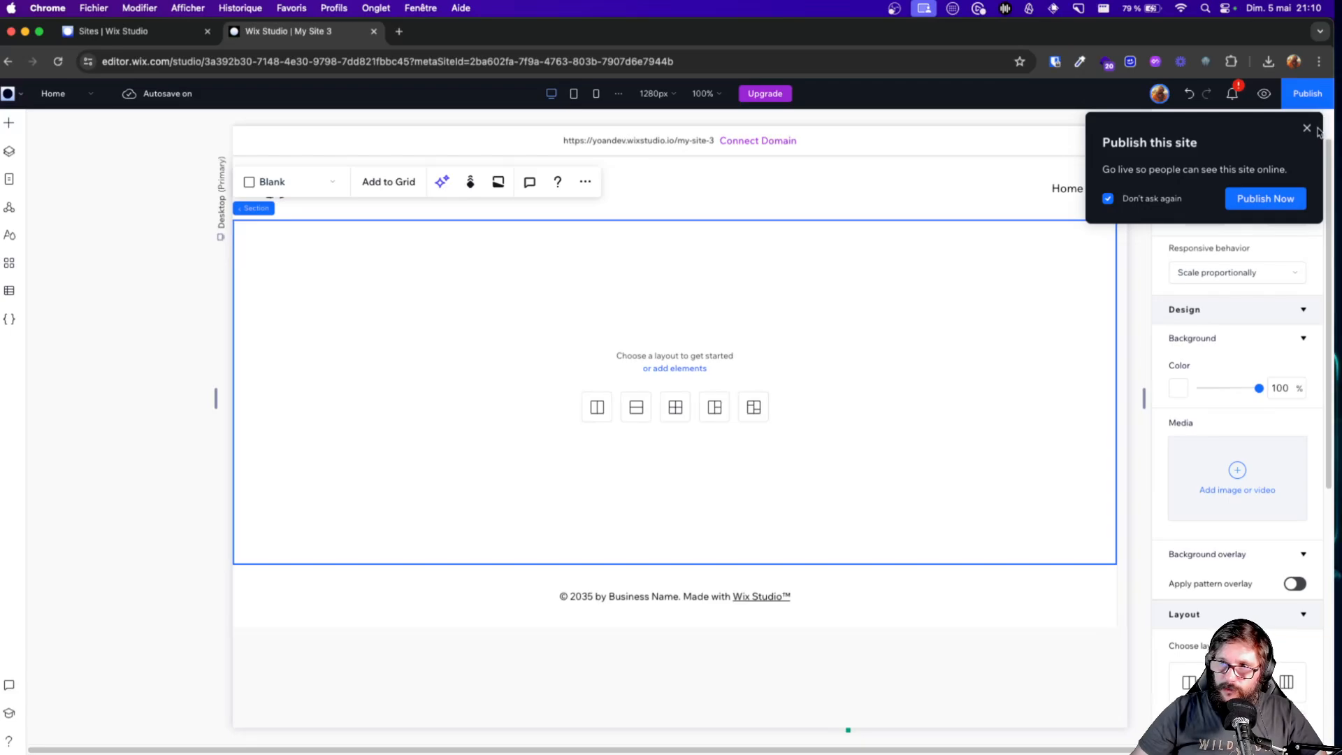
{"action": "left_click", "coordinate": [1307, 128]}
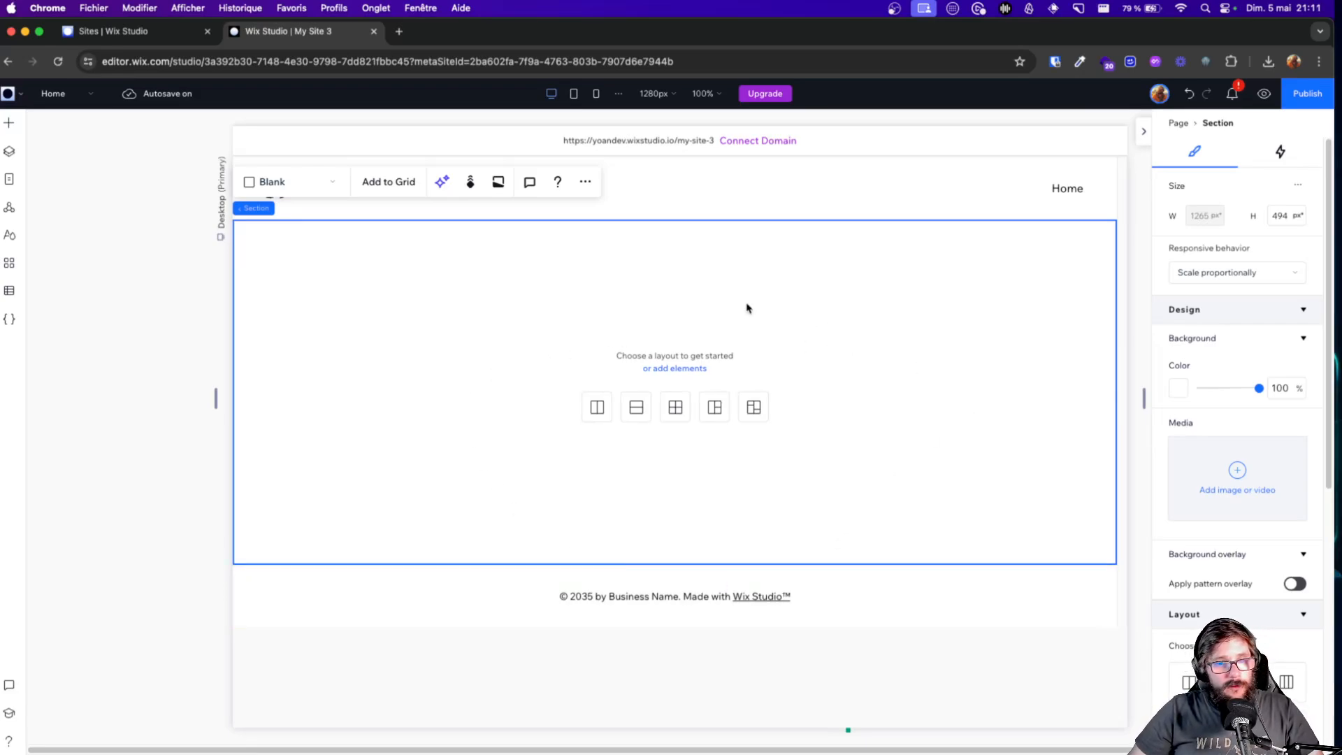
Apply a two-column layout to the empty section and widen the left column to about 840 px
{"action": "left_click", "coordinate": [597, 408]}
{"action": "left_click", "coordinate": [595, 415]}
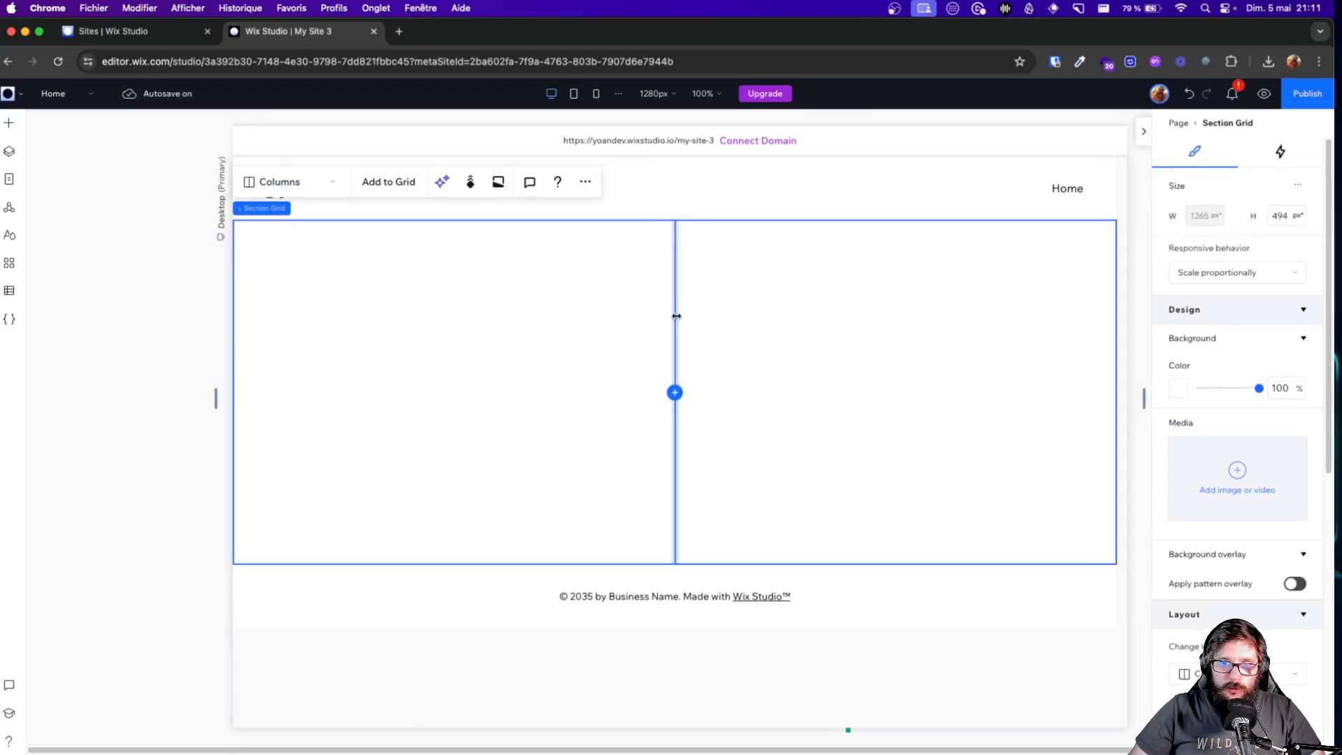
{"action": "left_click_drag", "start_coordinate": [674, 316], "coordinate": [819, 361]}
{"action": "left_click", "coordinate": [487, 350]}
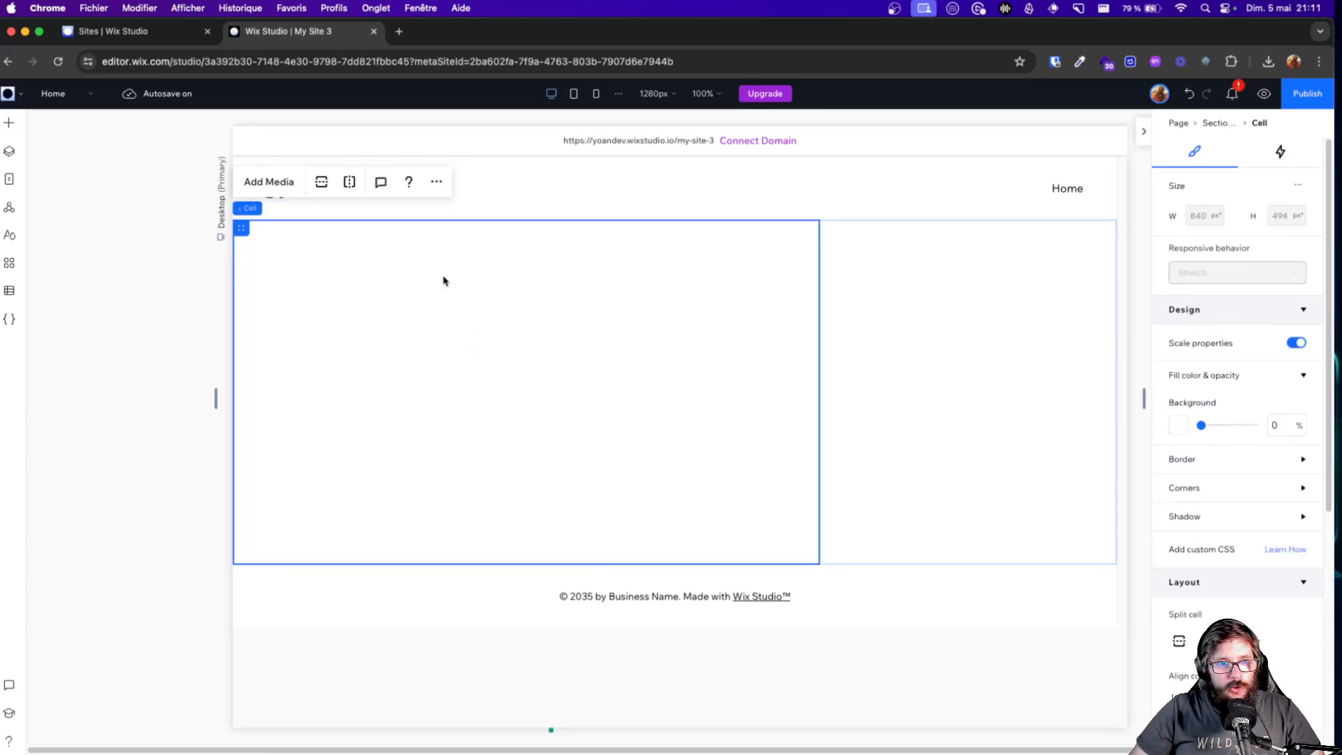
{"action": "right_click", "coordinate": [520, 310]}
{"action": "mouse_move", "coordinate": [611, 327]}
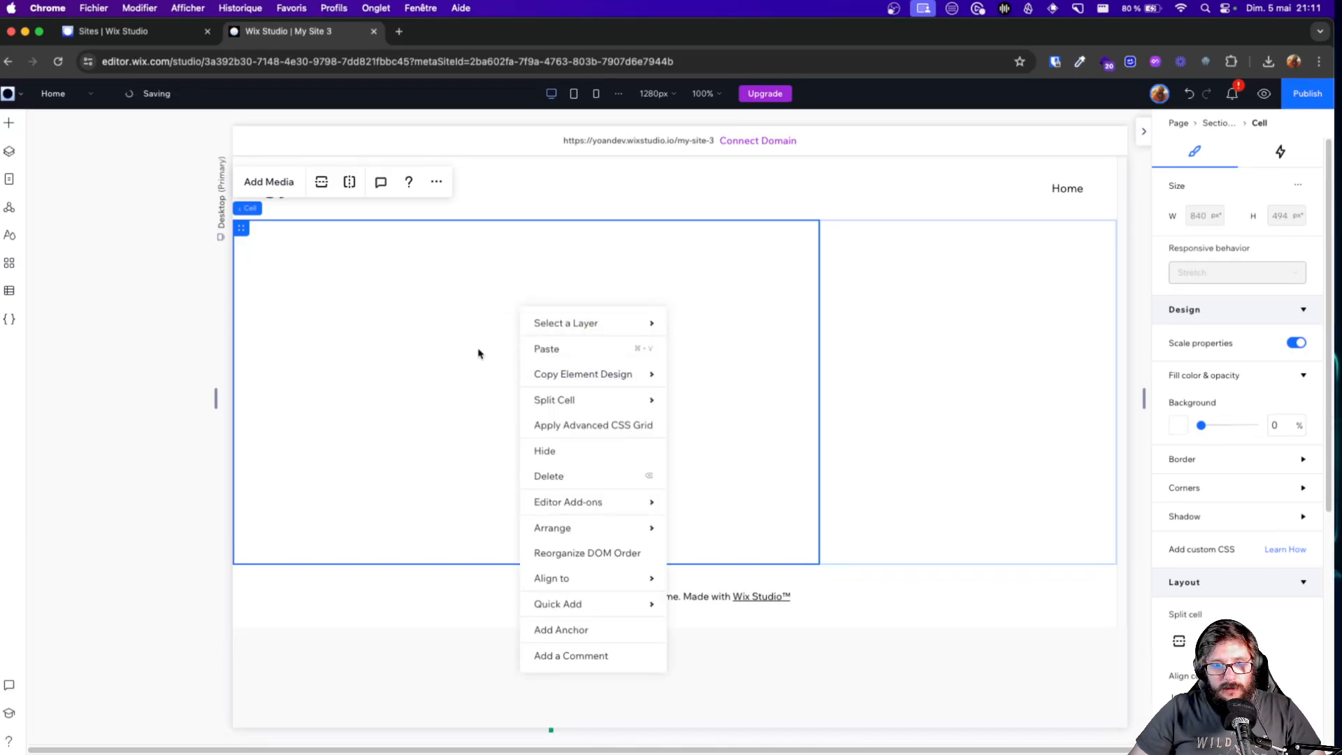
{"action": "left_click", "coordinate": [437, 336]}
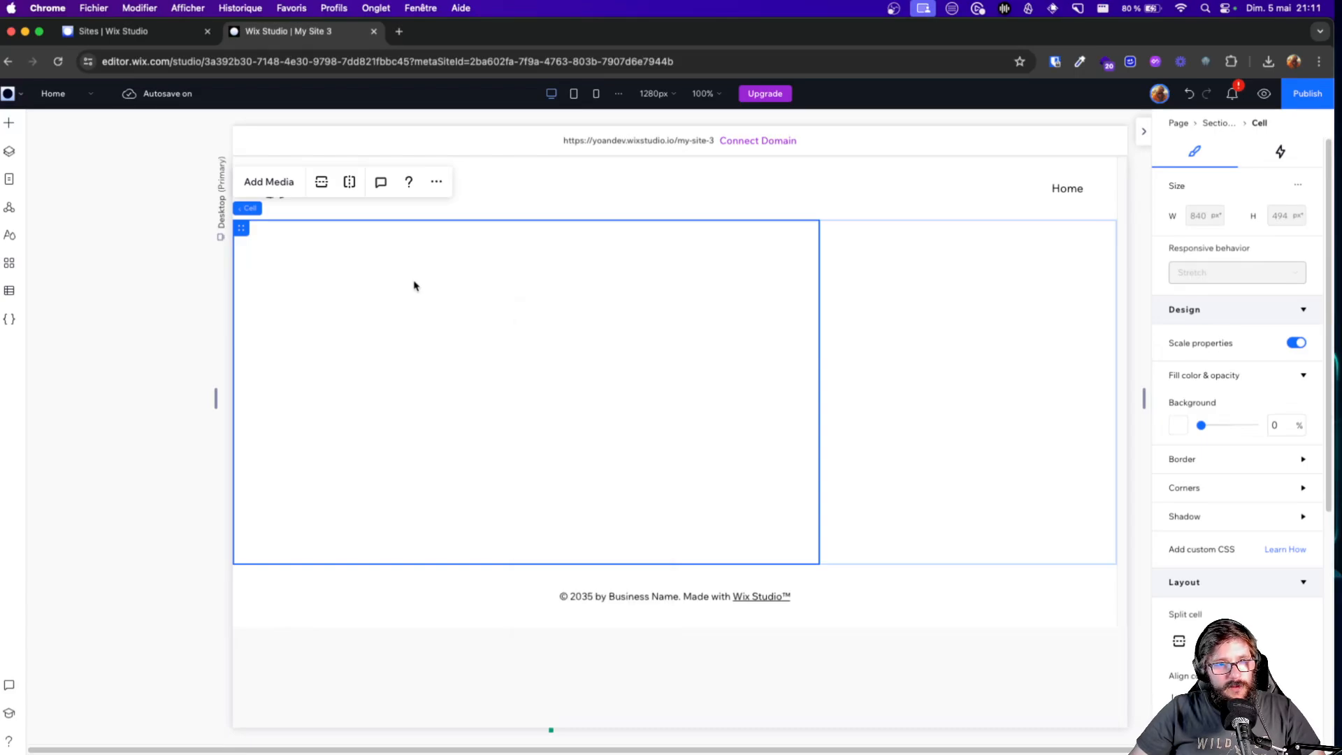
{"action": "left_click", "coordinate": [1013, 320]}
Add a Title element to the section's empty left cell with Quick Add
{"action": "left_click", "coordinate": [638, 333]}
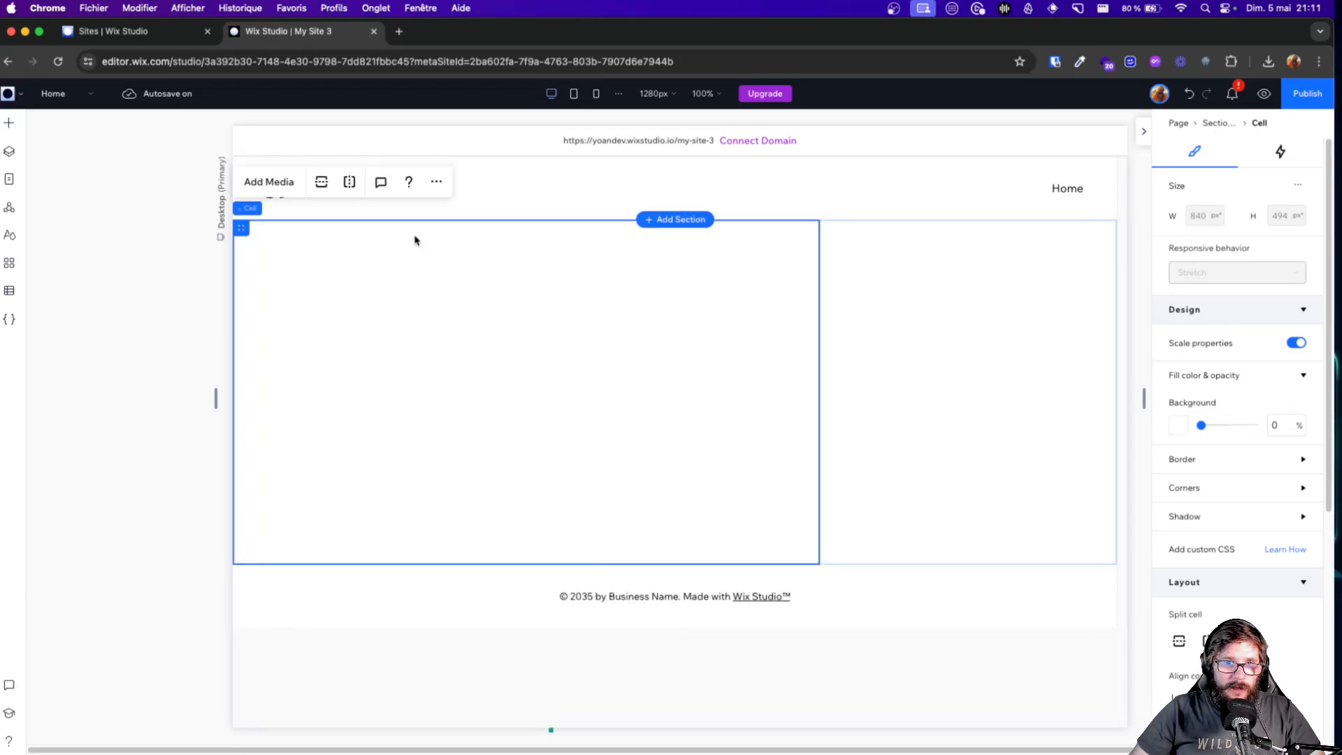
{"action": "left_click", "coordinate": [436, 183]}
{"action": "mouse_move", "coordinate": [493, 392]}
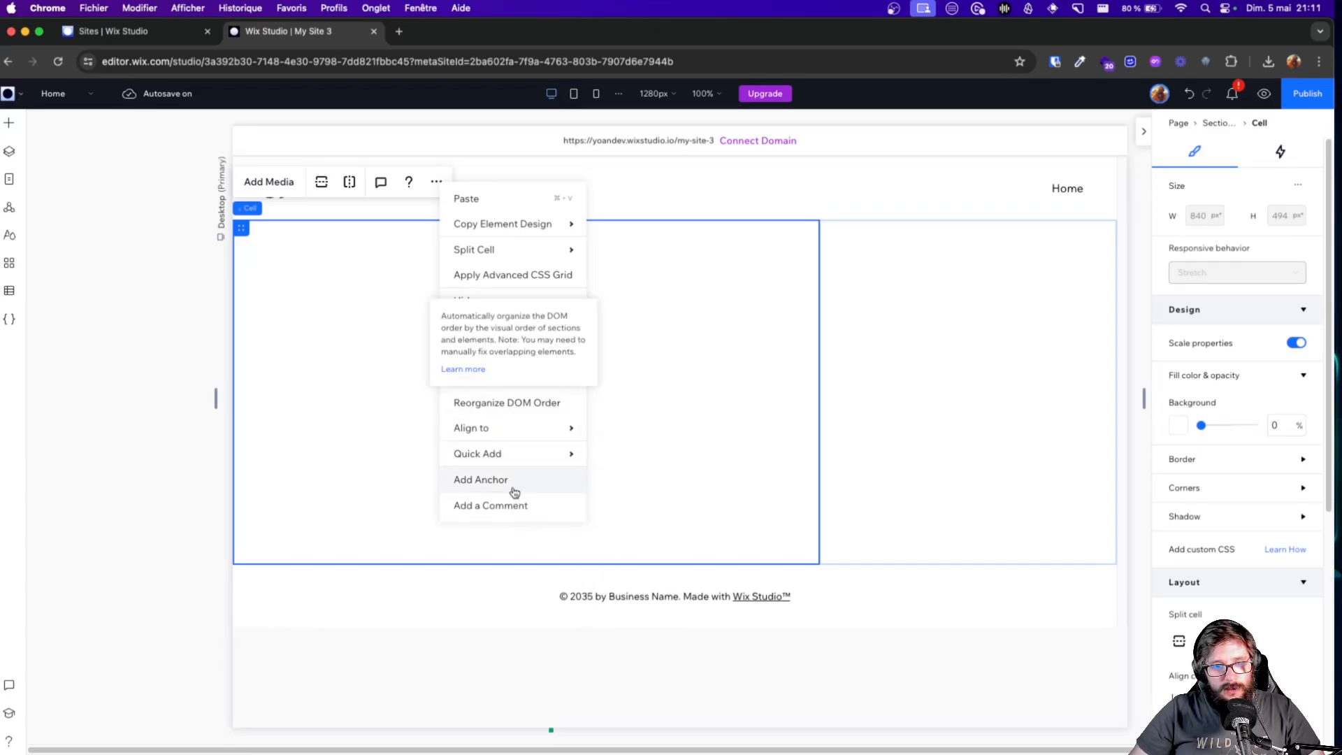
{"action": "mouse_move", "coordinate": [505, 448]}
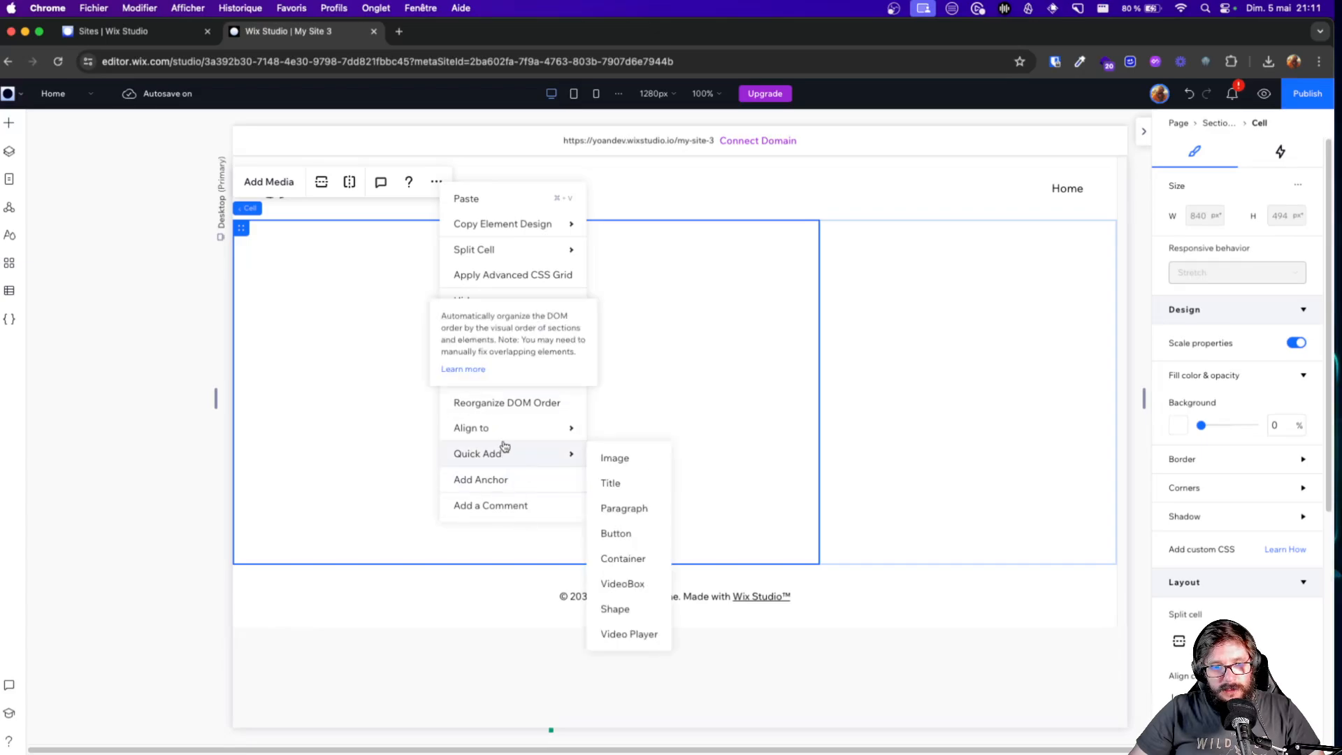
{"action": "left_click", "coordinate": [633, 488]}
Replace the title's placeholder text with "Portfolio"
{"action": "double_click", "coordinate": [539, 390]}
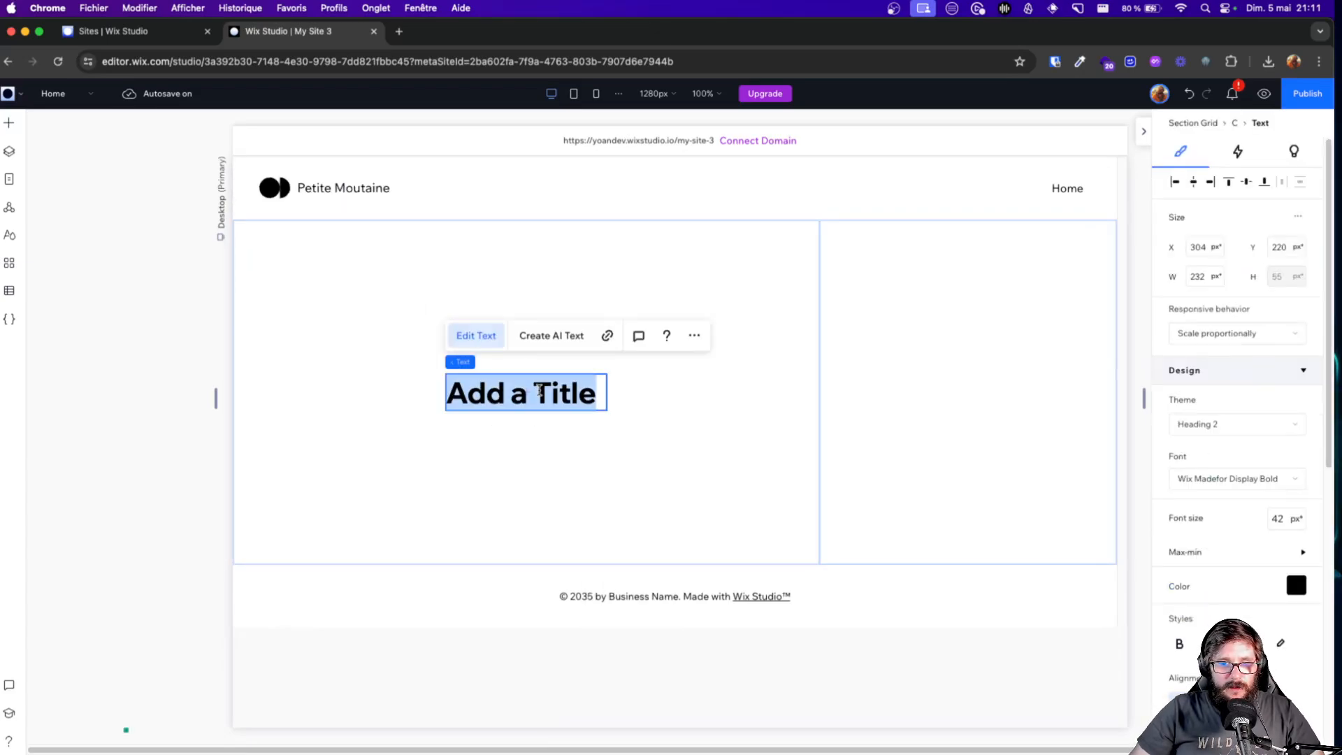
{"action": "type", "text": "\"Portfolion"}
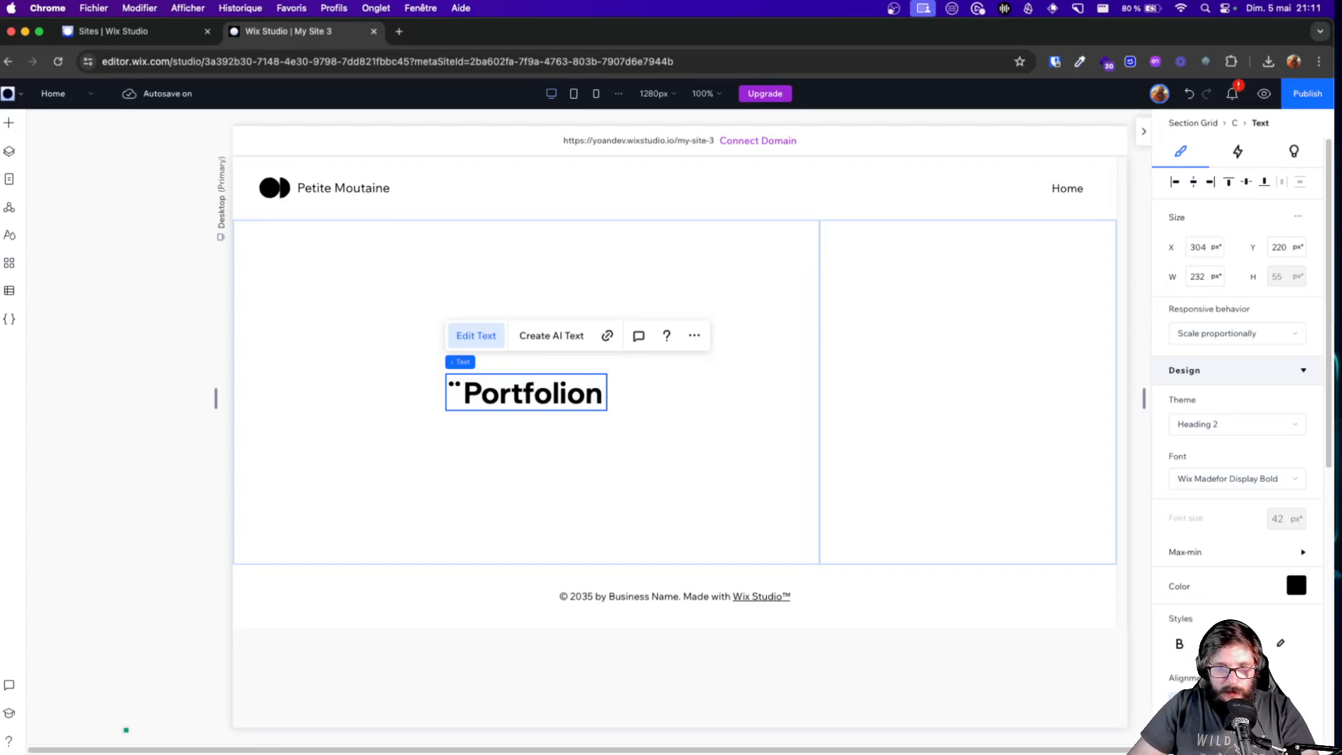
{"action": "key", "text": "BackSpace"}
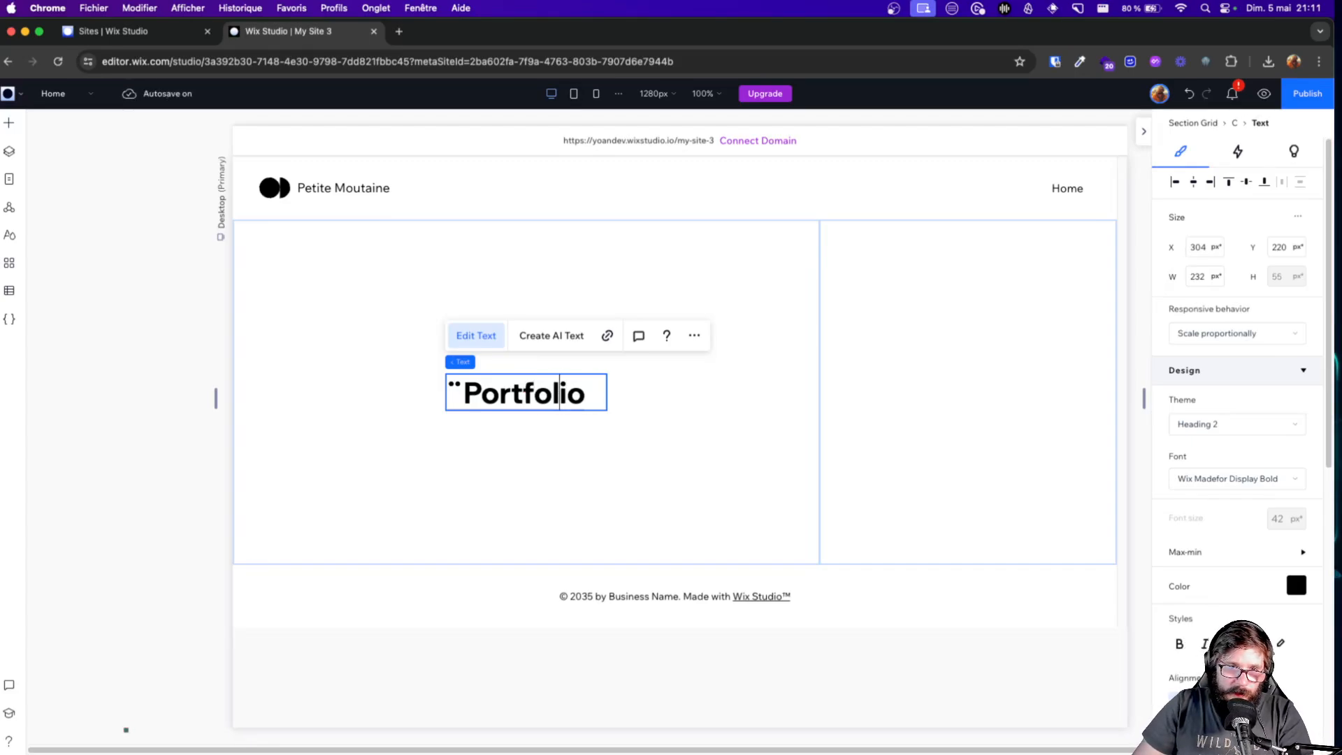
{"action": "key", "text": "Left"}
{"action": "key", "text": "Left"}
{"action": "key", "text": "Left"}
{"action": "key", "text": "Left"}
{"action": "key", "text": "Left"}
{"action": "key", "text": "Left"}
{"action": "key", "text": "Left"}
{"action": "key", "text": "Left"}
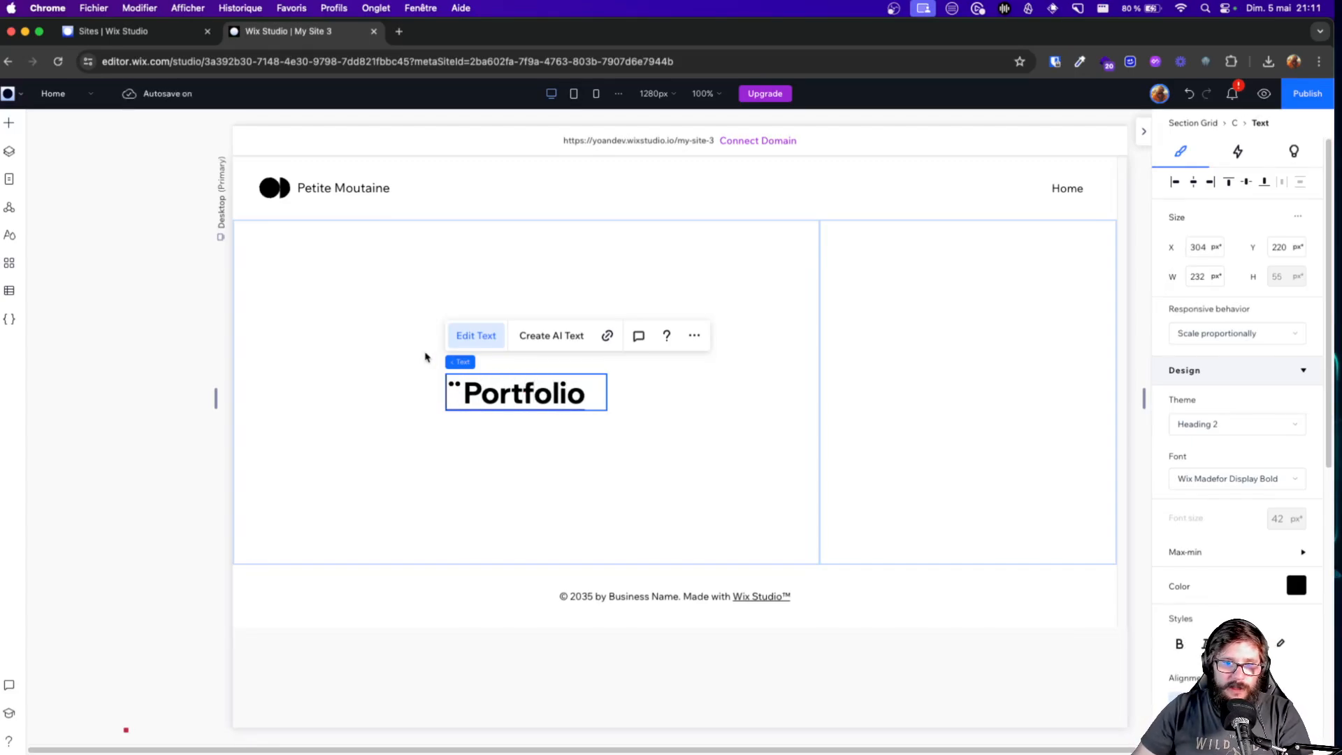
{"action": "mouse_move", "coordinate": [452, 389]}
{"action": "left_click", "coordinate": [626, 401]}
{"action": "key", "text": "XF86AudioRaiseVolume"}
{"action": "left_click", "coordinate": [627, 393]}
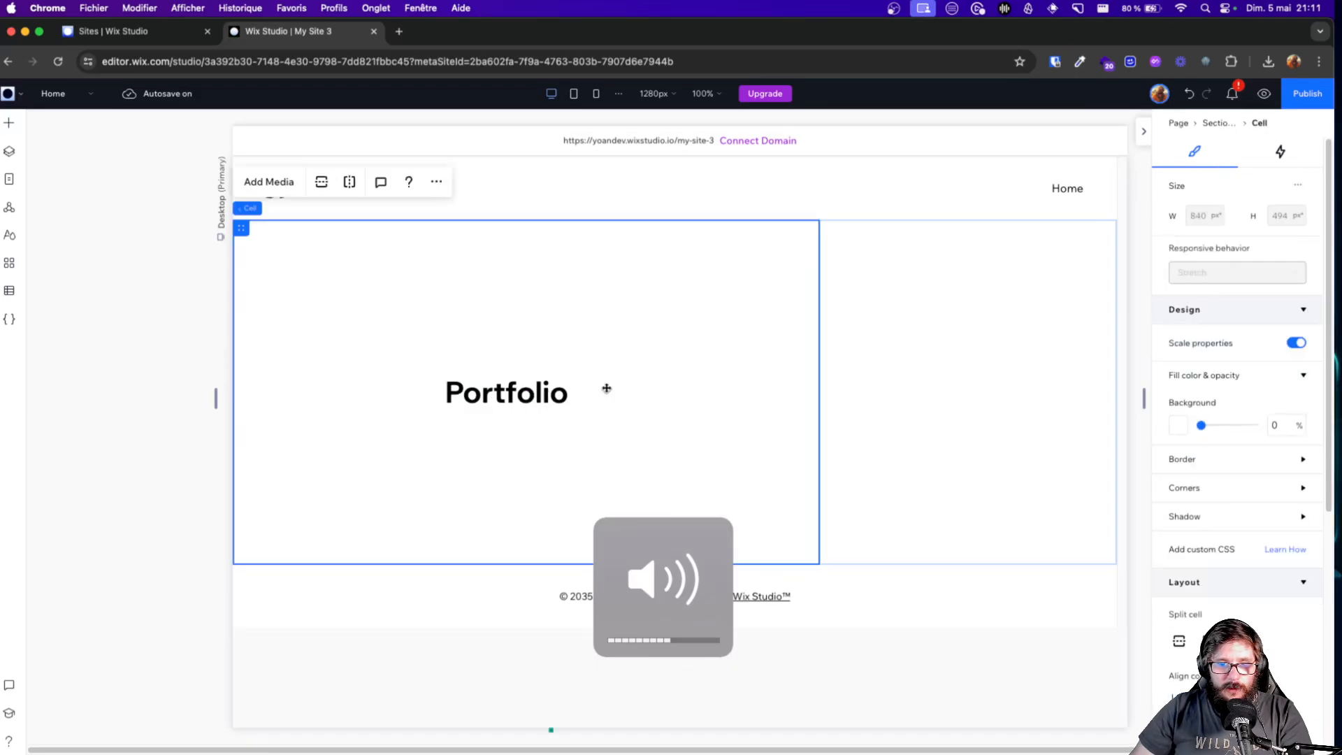
Move the Portfolio title to about X 74, Y 59 and enlarge it proportionally to about 750 px wide
{"action": "left_click", "coordinate": [599, 388]}
{"action": "left_click", "coordinate": [578, 413]}
{"action": "left_click", "coordinate": [543, 393]}
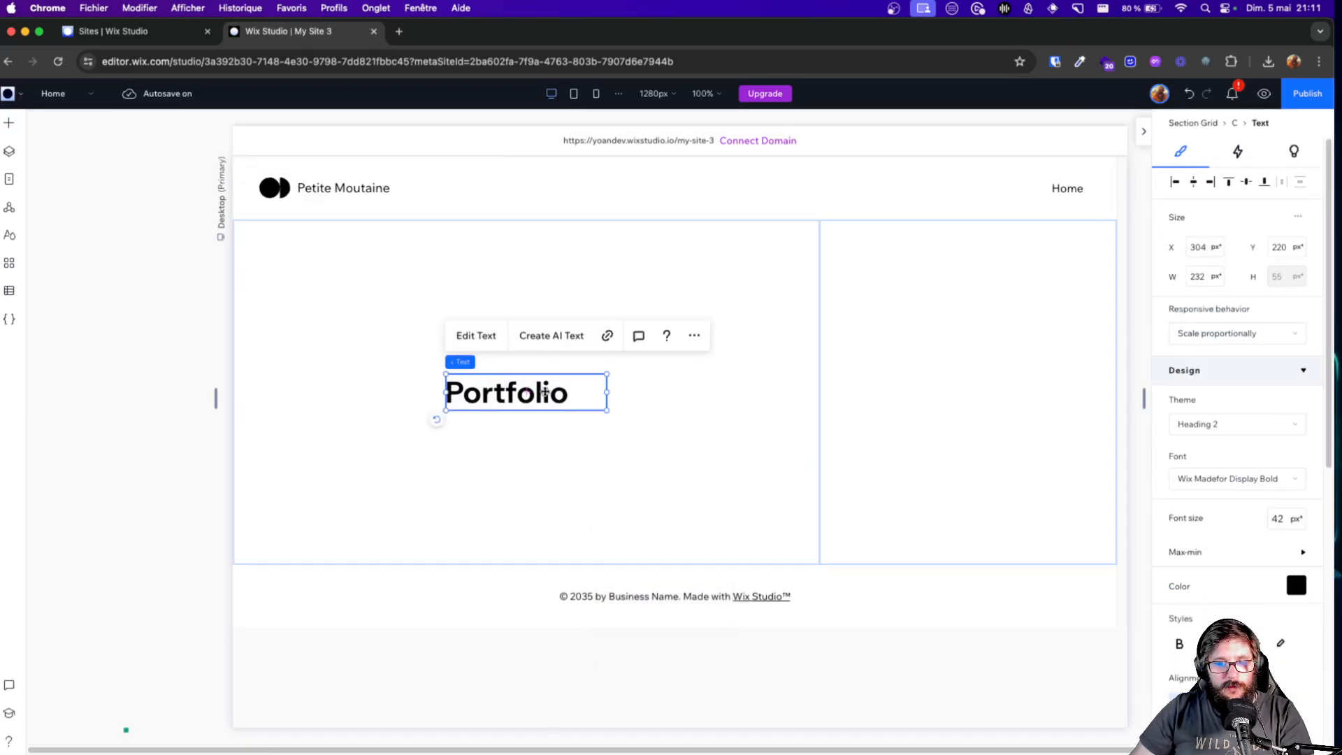
{"action": "left_click_drag", "start_coordinate": [545, 393], "coordinate": [797, 446]}
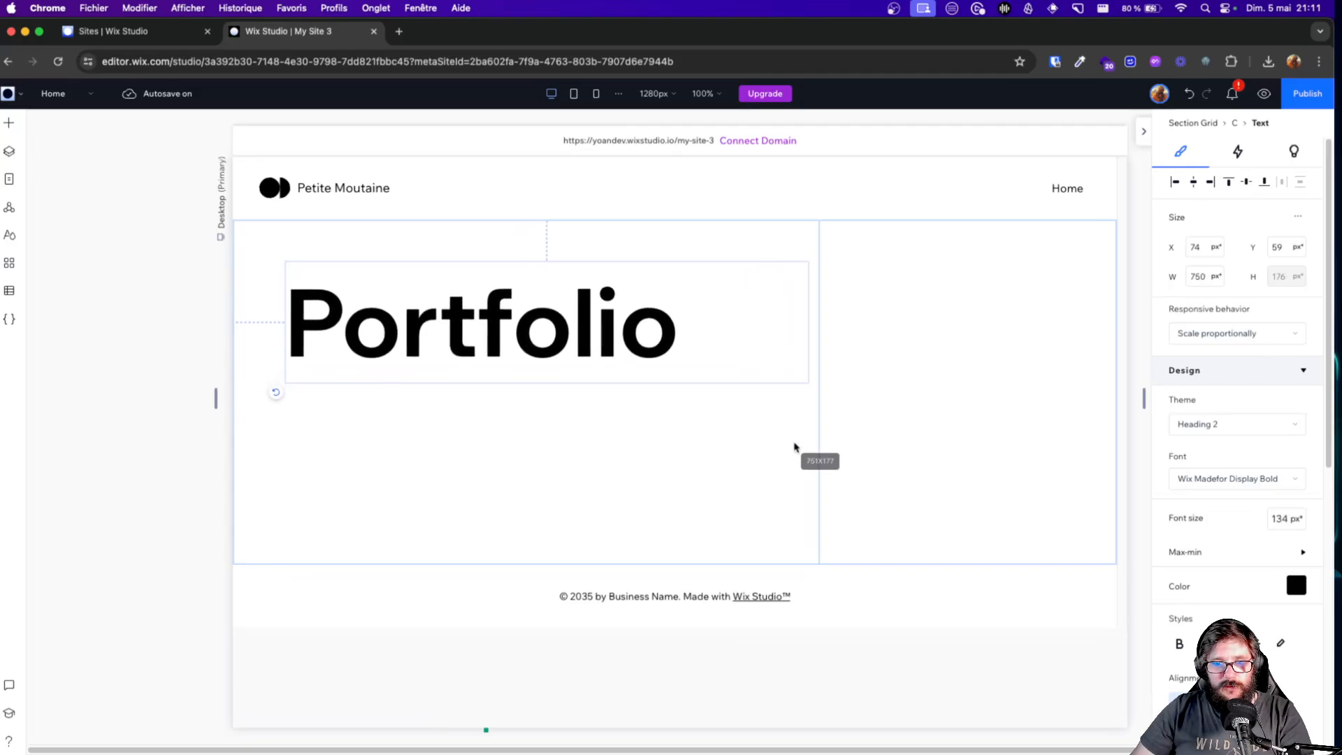
{"action": "left_click", "coordinate": [711, 424]}
Start adding media to the right cell and open the computer file picker from Site Files
{"action": "left_click", "coordinate": [958, 409]}
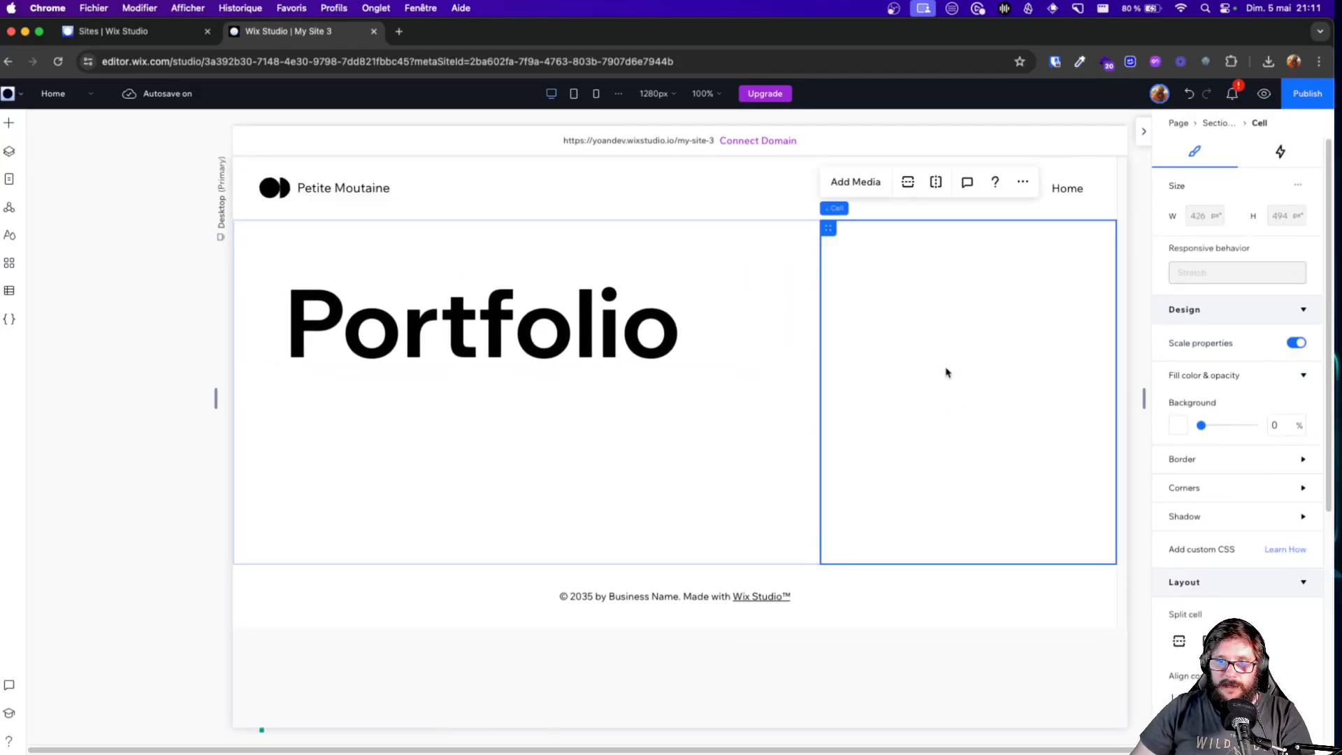
{"action": "left_click", "coordinate": [843, 184]}
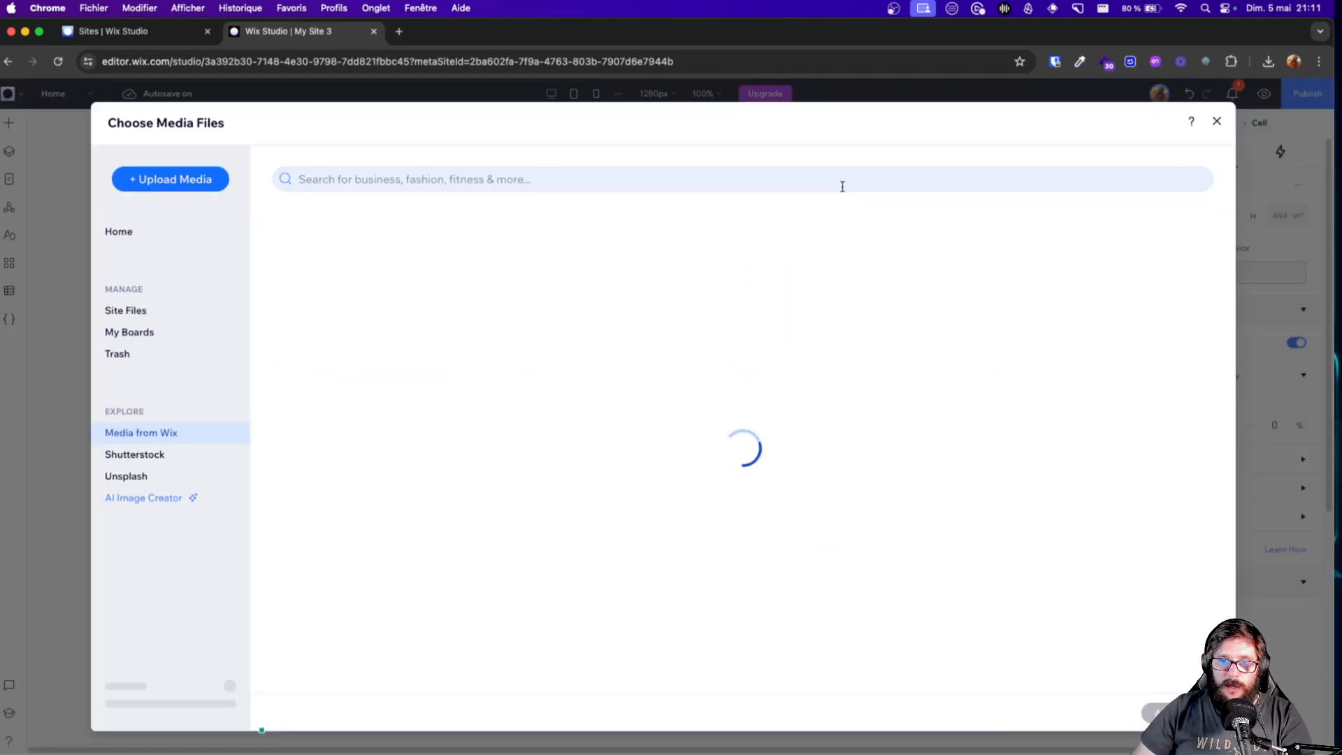
{"action": "left_click", "coordinate": [123, 311]}
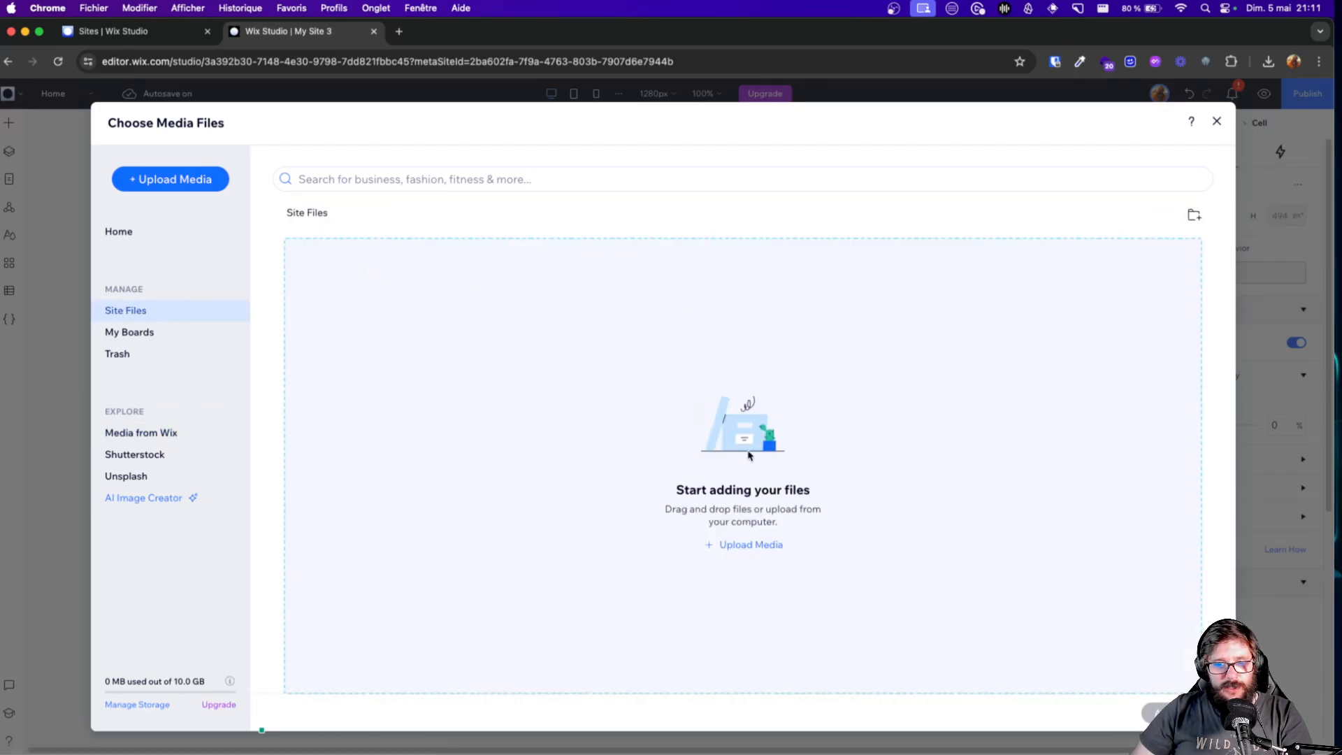
{"action": "left_click", "coordinate": [759, 551]}
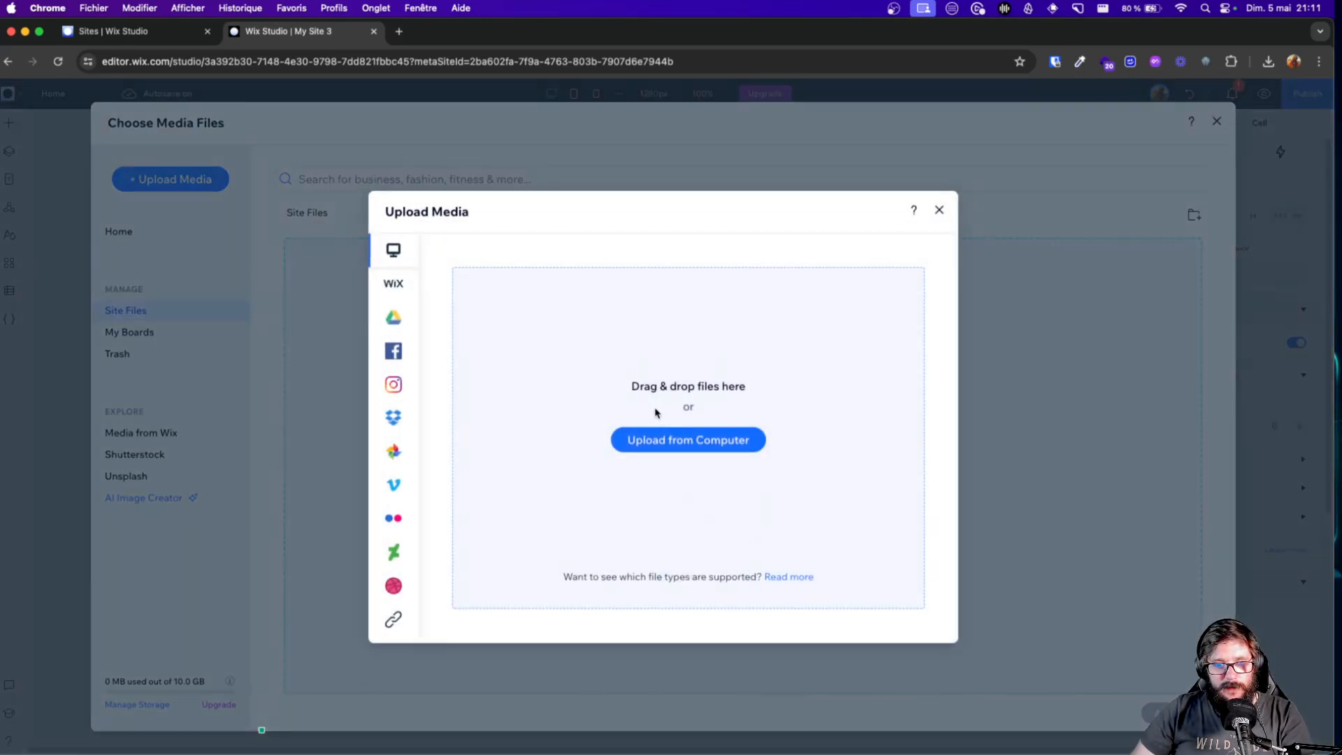
{"action": "left_click", "coordinate": [666, 443]}
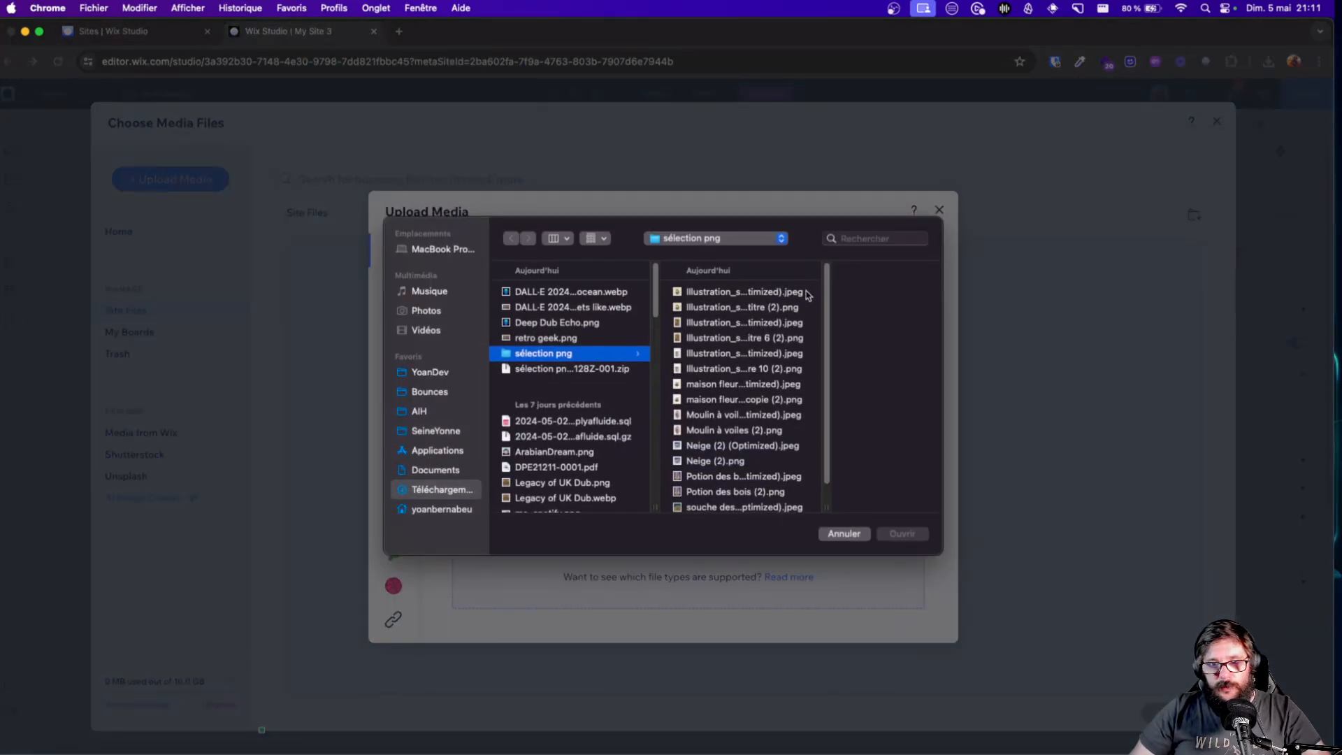
Upload the seven optimized JPEG illustrations from the sélection png folder, from the first Illustration file through Potion des bois
{"action": "left_click", "coordinate": [807, 295]}
{"action": "right_click", "coordinate": [690, 324]}
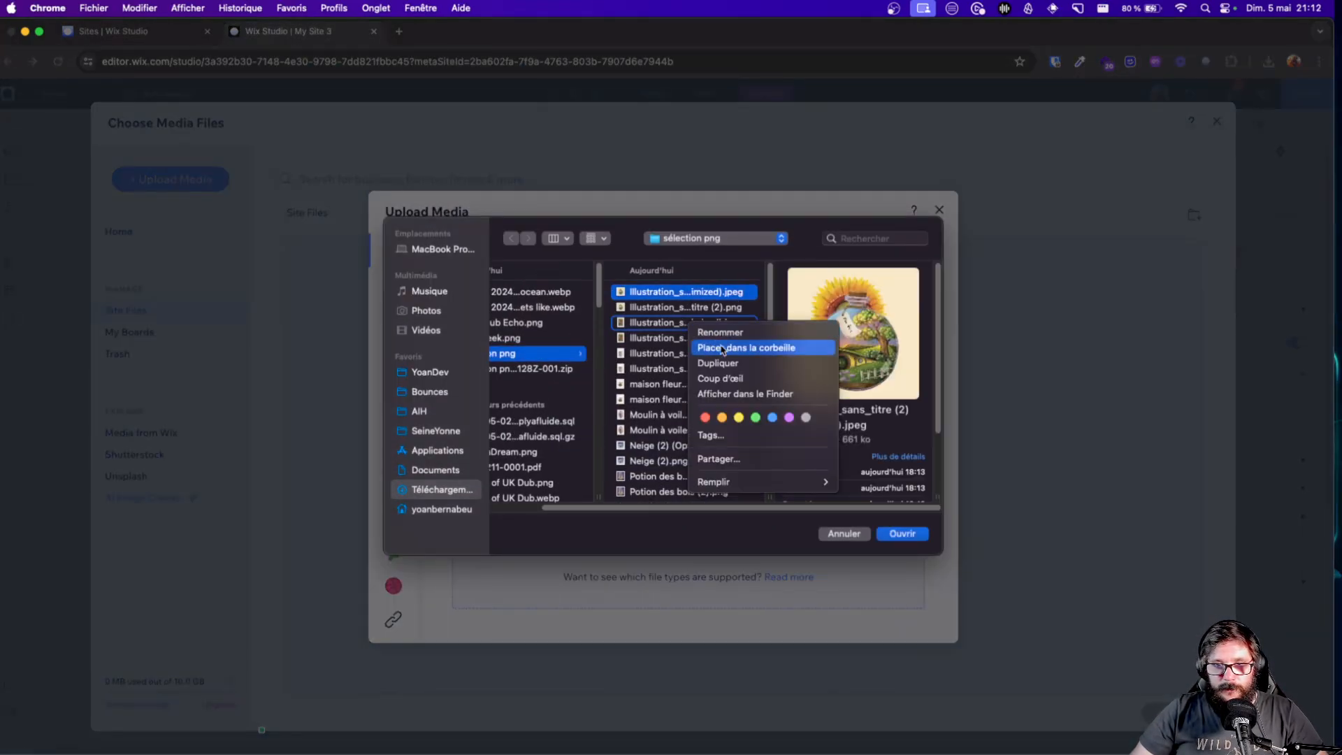
{"action": "left_click", "coordinate": [651, 326]}
{"action": "left_click", "coordinate": [657, 327], "text": "super"}
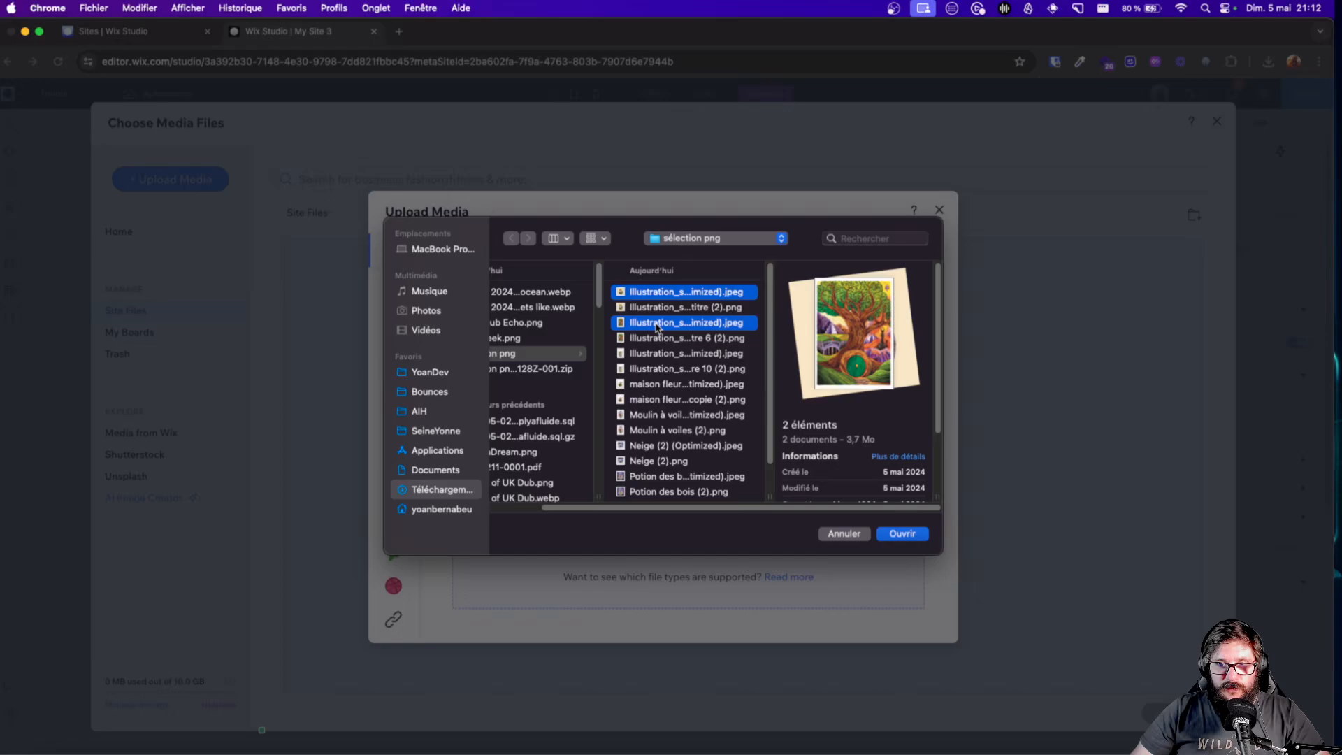
{"action": "left_click", "coordinate": [706, 356], "text": "super"}
{"action": "left_click", "coordinate": [726, 388], "text": "super"}
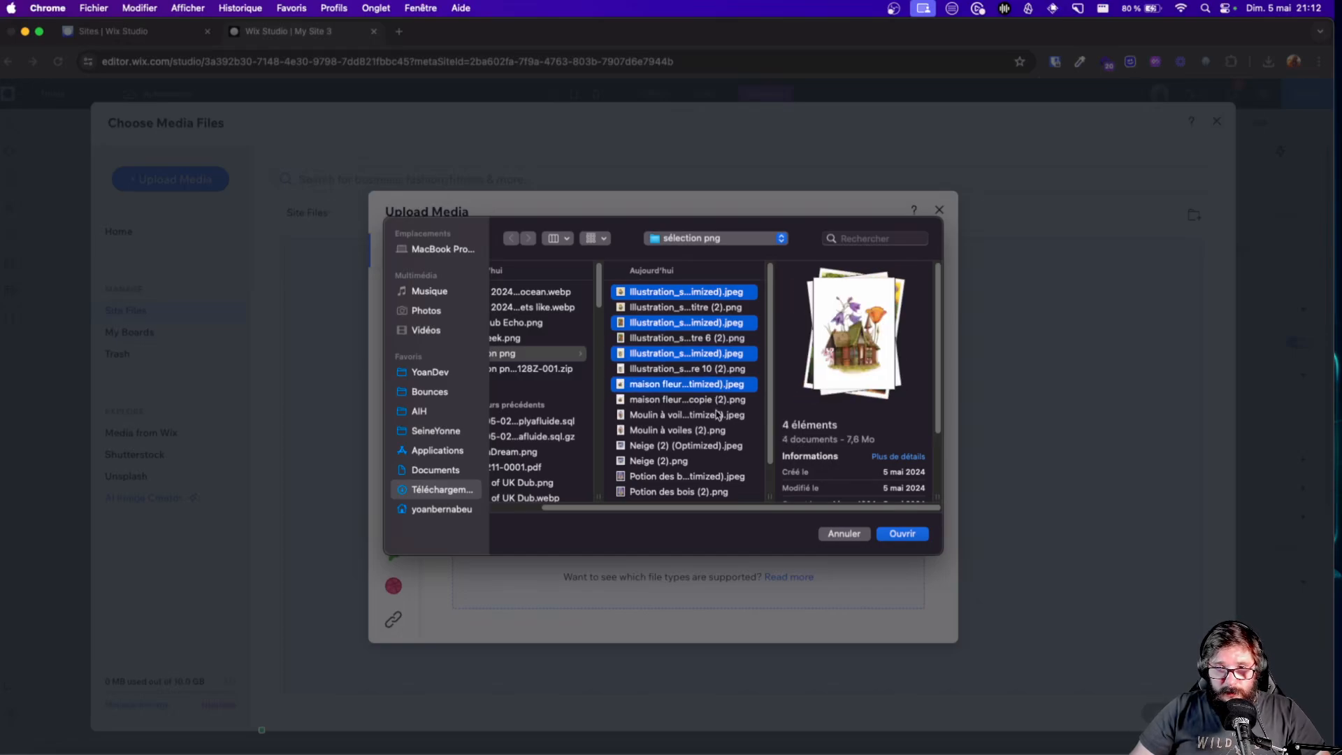
{"action": "left_click", "coordinate": [718, 415], "text": "super"}
{"action": "left_click", "coordinate": [697, 447], "text": "super"}
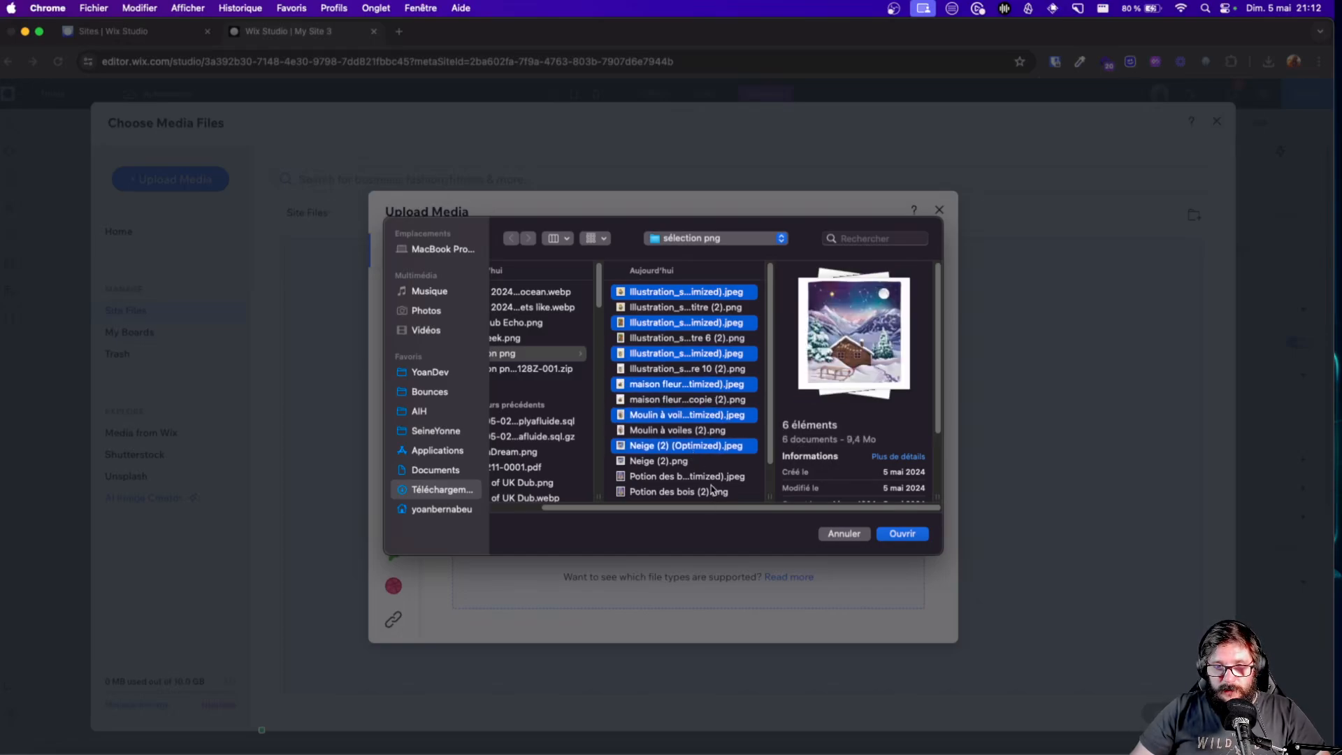
{"action": "left_click", "coordinate": [712, 478], "text": "super"}
{"action": "left_click", "coordinate": [903, 533]}
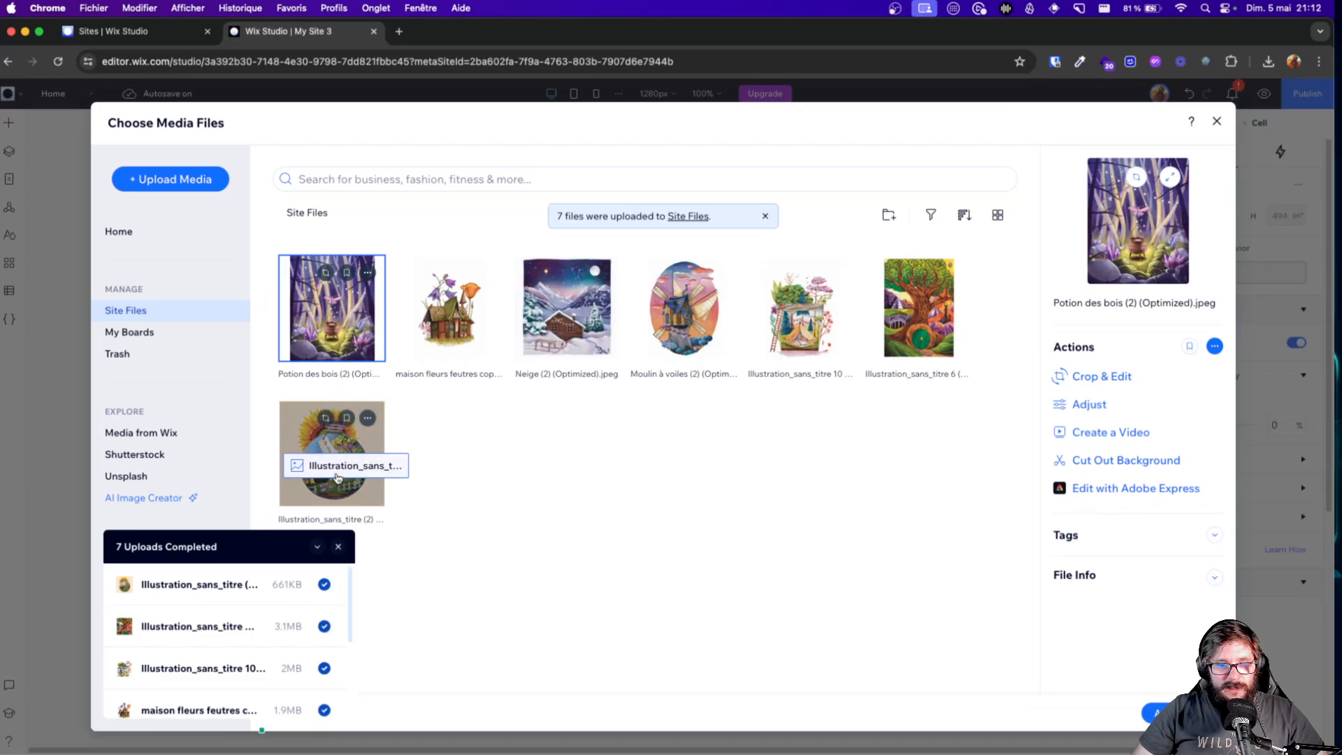
Insert the sunflower bottle illustration in the right cell and narrow its column to about 409 px
{"action": "left_click", "coordinate": [383, 439]}
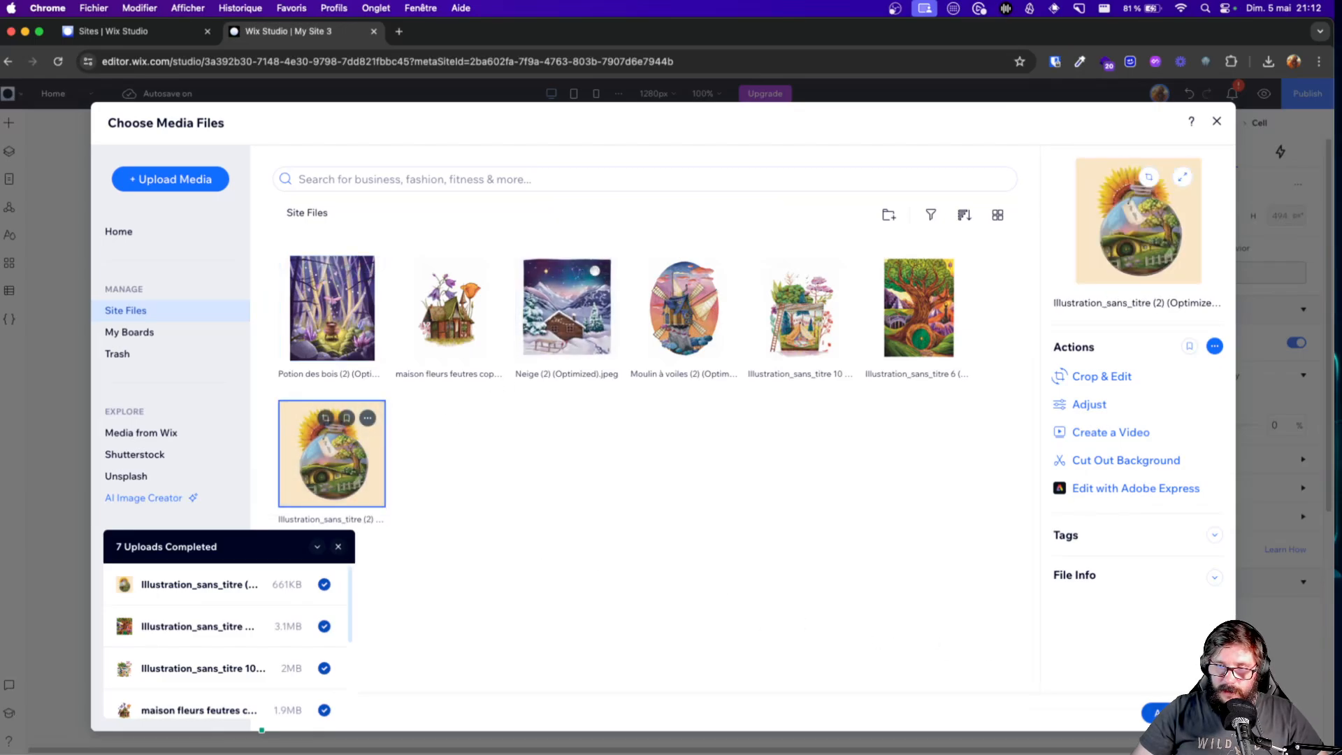
{"action": "left_click", "coordinate": [1179, 713]}
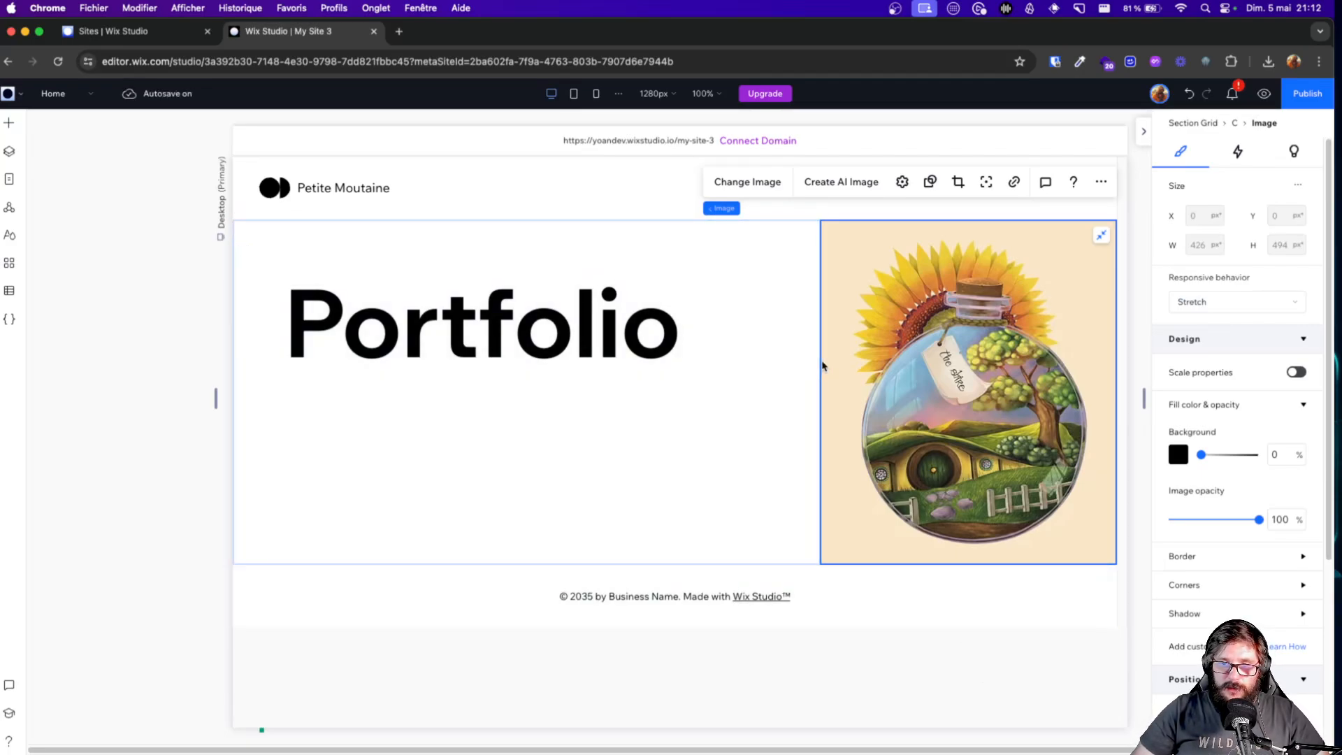
{"action": "mouse_move", "coordinate": [817, 360]}
{"action": "left_mouse_down"}
{"action": "mouse_move", "coordinate": [667, 370]}
{"action": "mouse_move", "coordinate": [849, 358]}
{"action": "mouse_move", "coordinate": [831, 355]}
{"action": "left_mouse_up"}
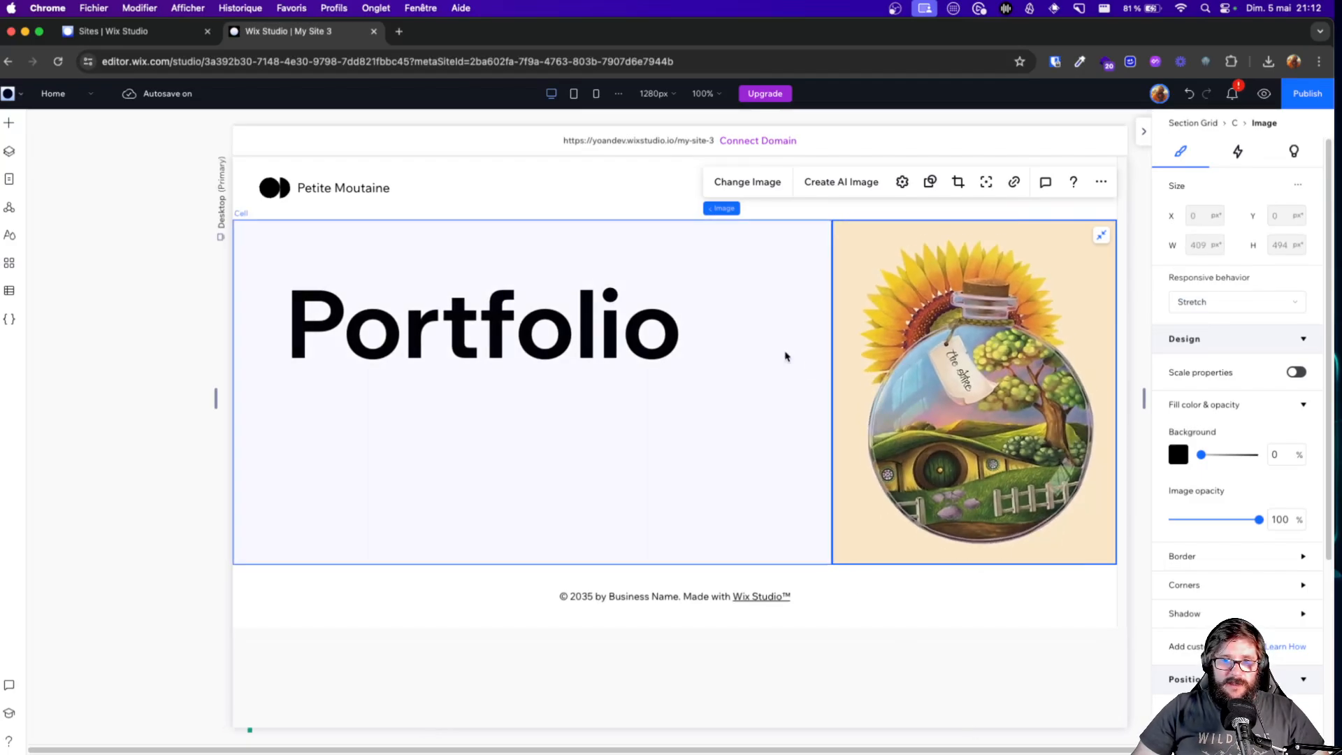
Check the section's layout at the Tablet and Mobile breakpoints and return to Desktop
{"action": "left_click", "coordinate": [573, 103]}
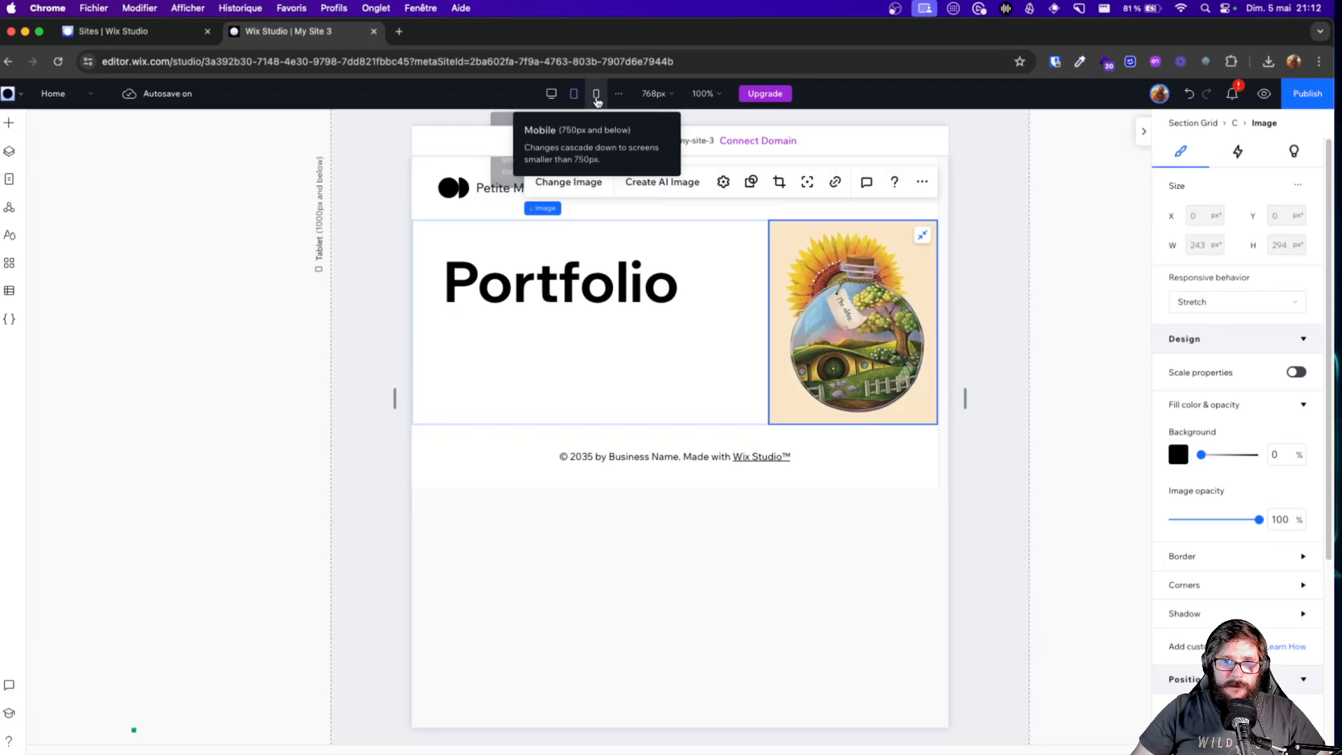
{"action": "left_click", "coordinate": [596, 99]}
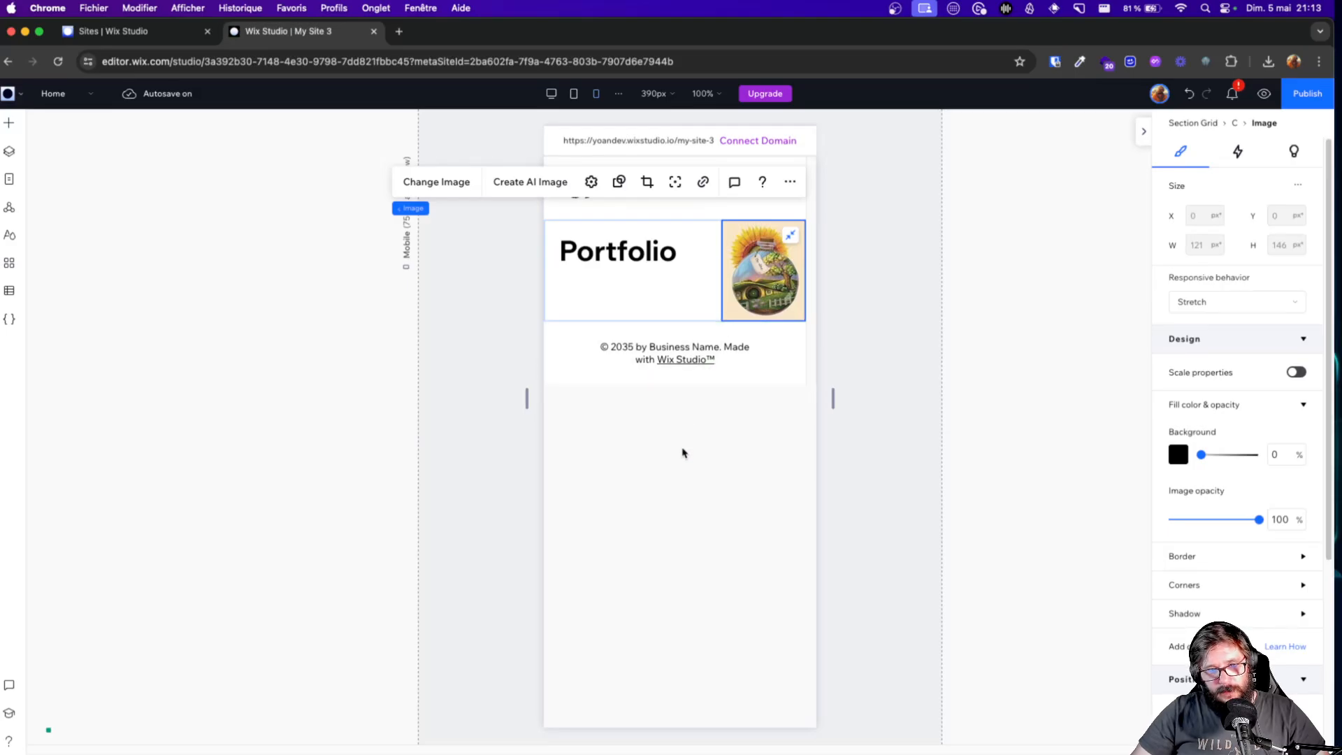
{"action": "left_click", "coordinate": [552, 93]}
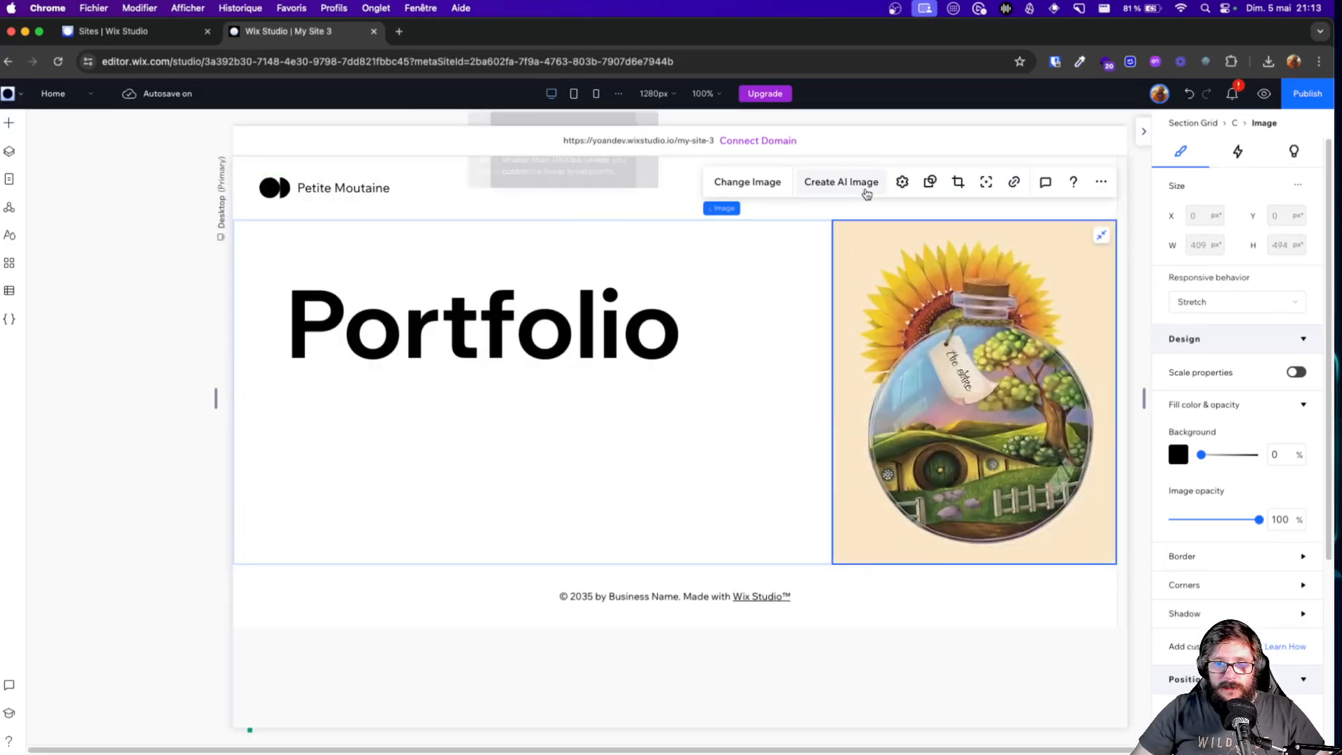
Generate a responsive AI design for the Portfolio section grid
{"action": "left_click", "coordinate": [530, 216]}
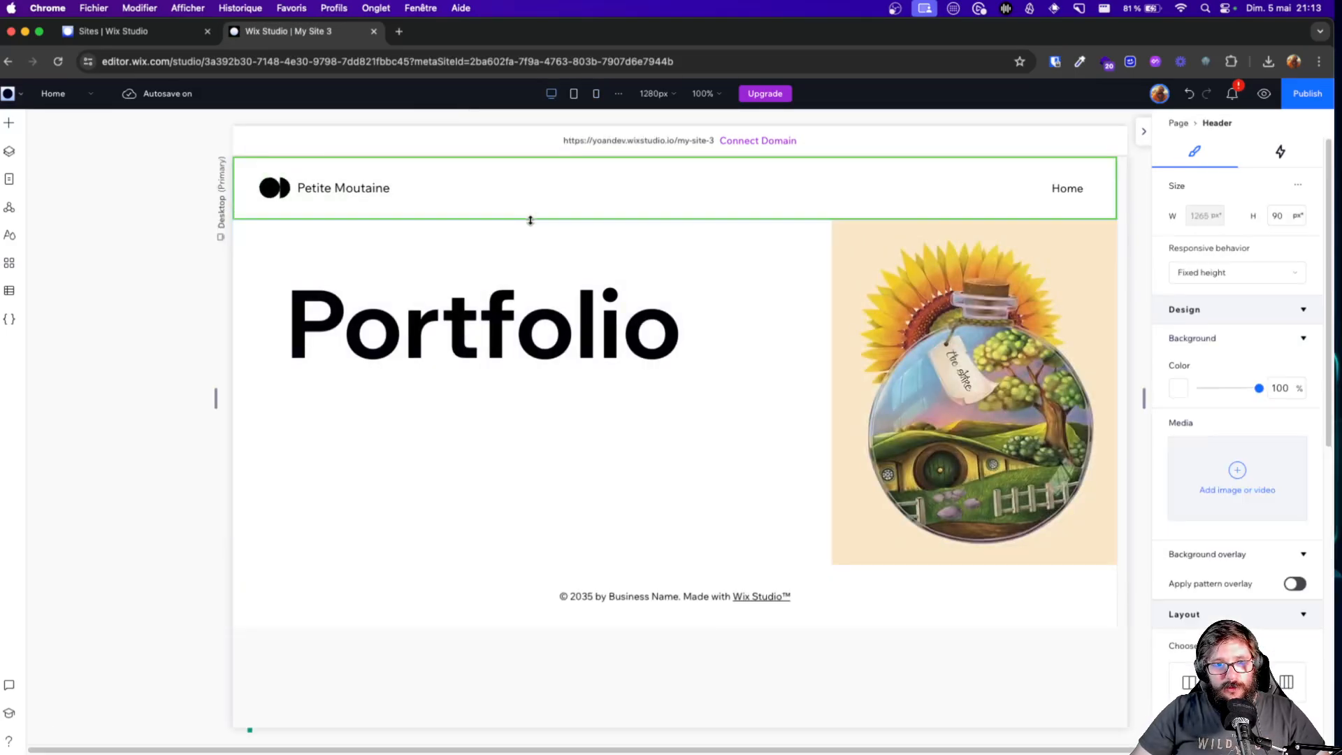
{"action": "left_click", "coordinate": [794, 235]}
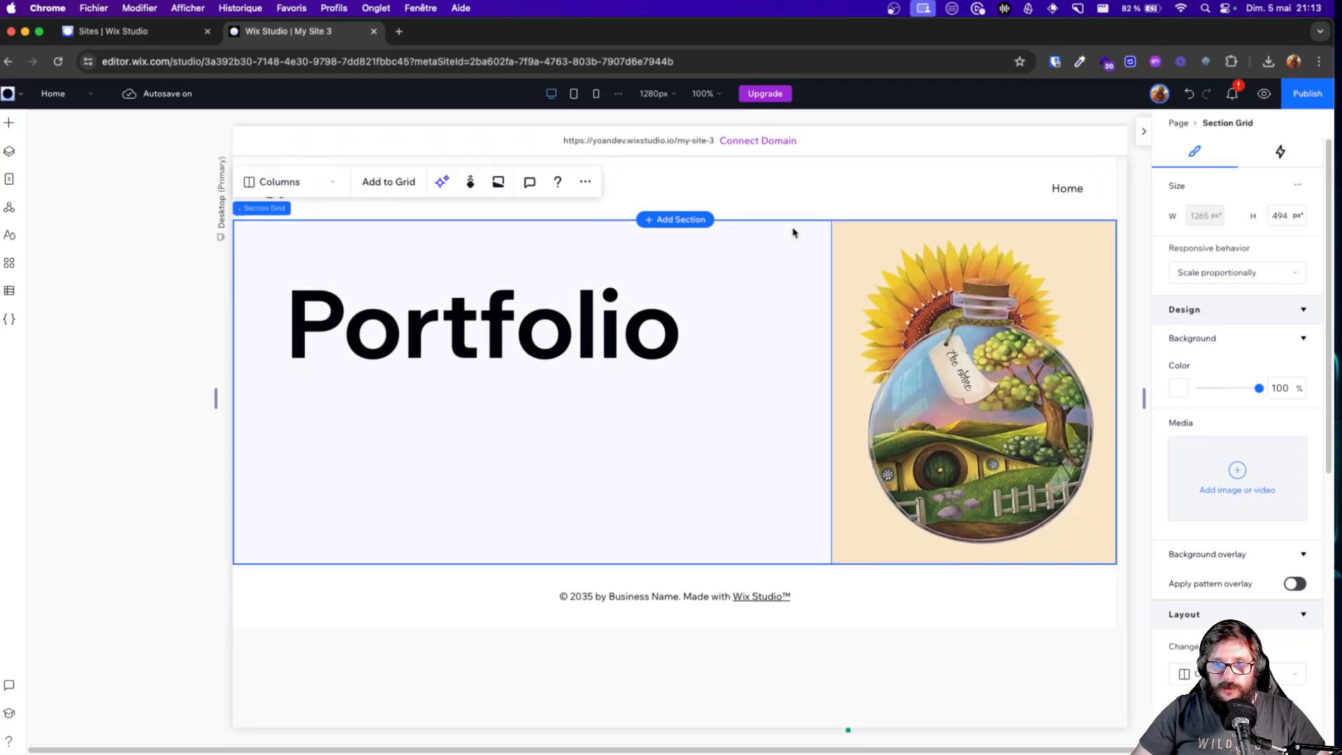
{"action": "left_click", "coordinate": [443, 184]}
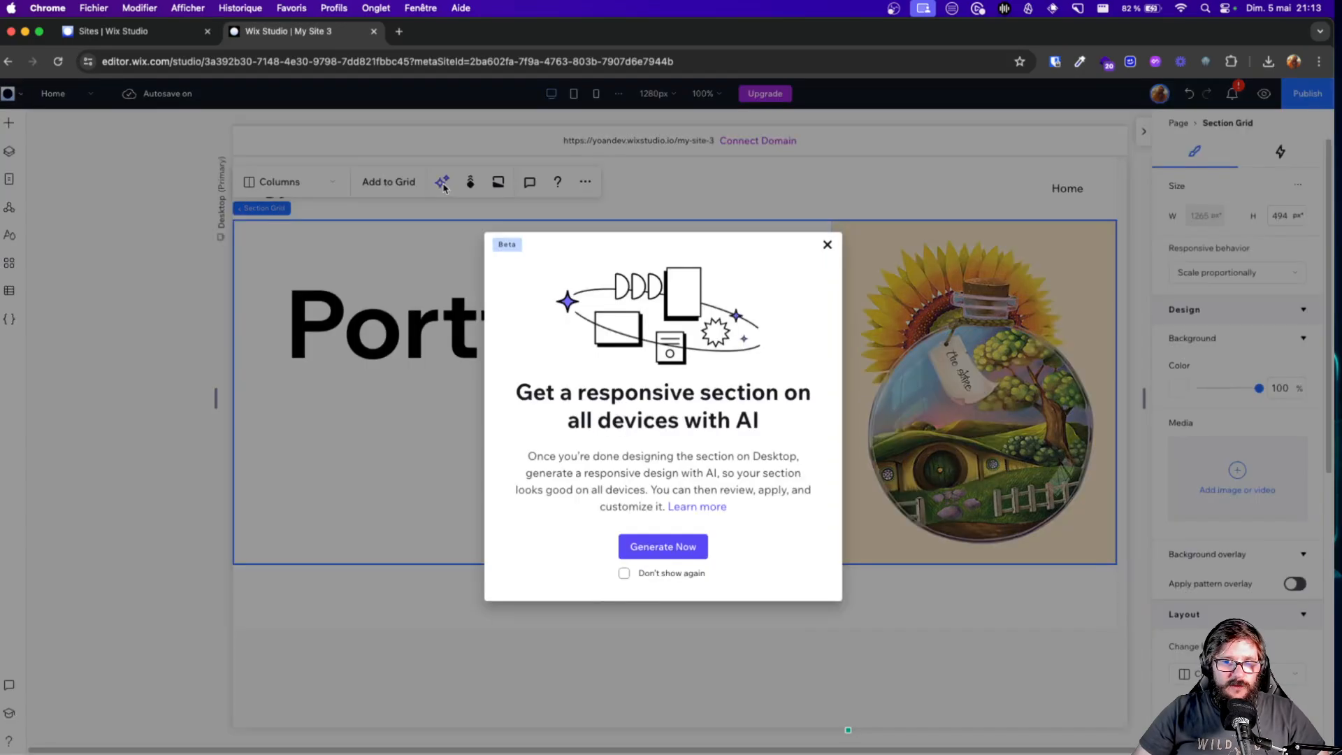
{"action": "left_click", "coordinate": [660, 573]}
{"action": "left_click", "coordinate": [688, 559]}
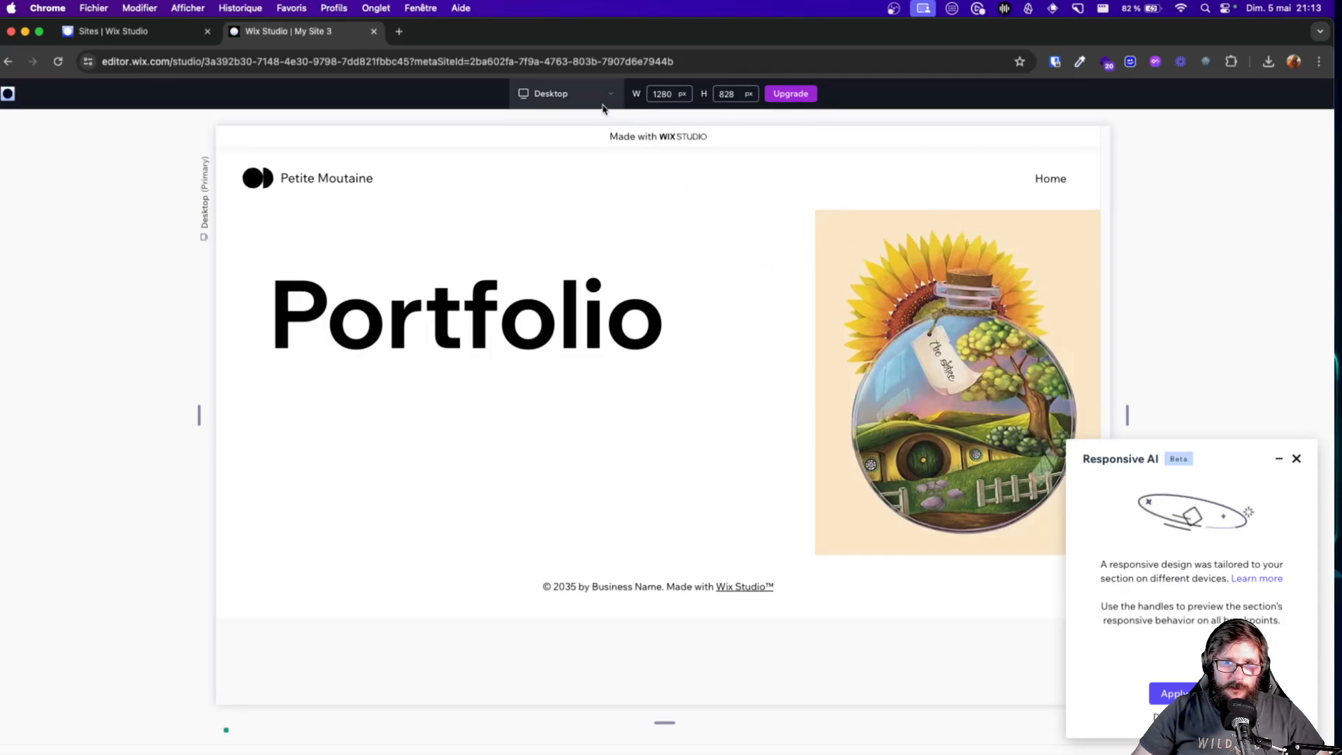
Preview the AI-generated section design at the Tablet and Mobile breakpoints
{"action": "left_click", "coordinate": [570, 98]}
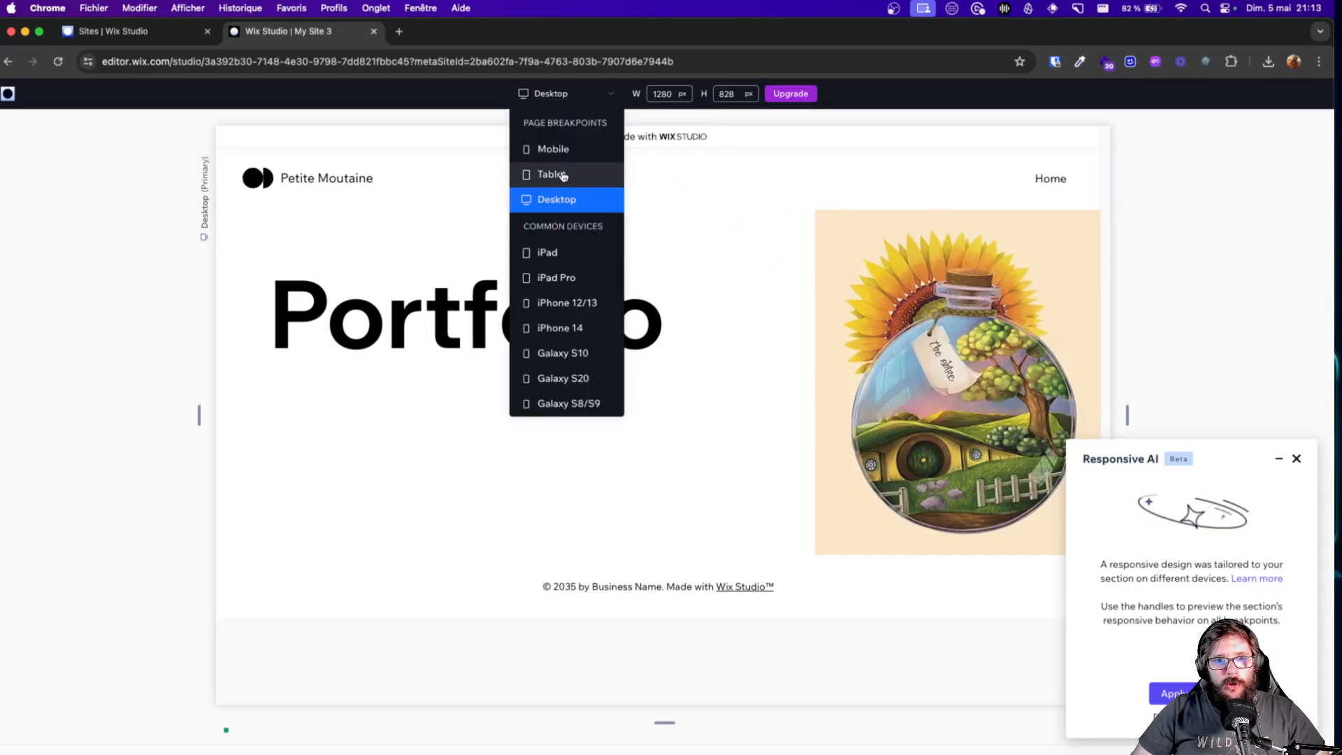
{"action": "left_click", "coordinate": [563, 174]}
{"action": "left_click", "coordinate": [579, 95]}
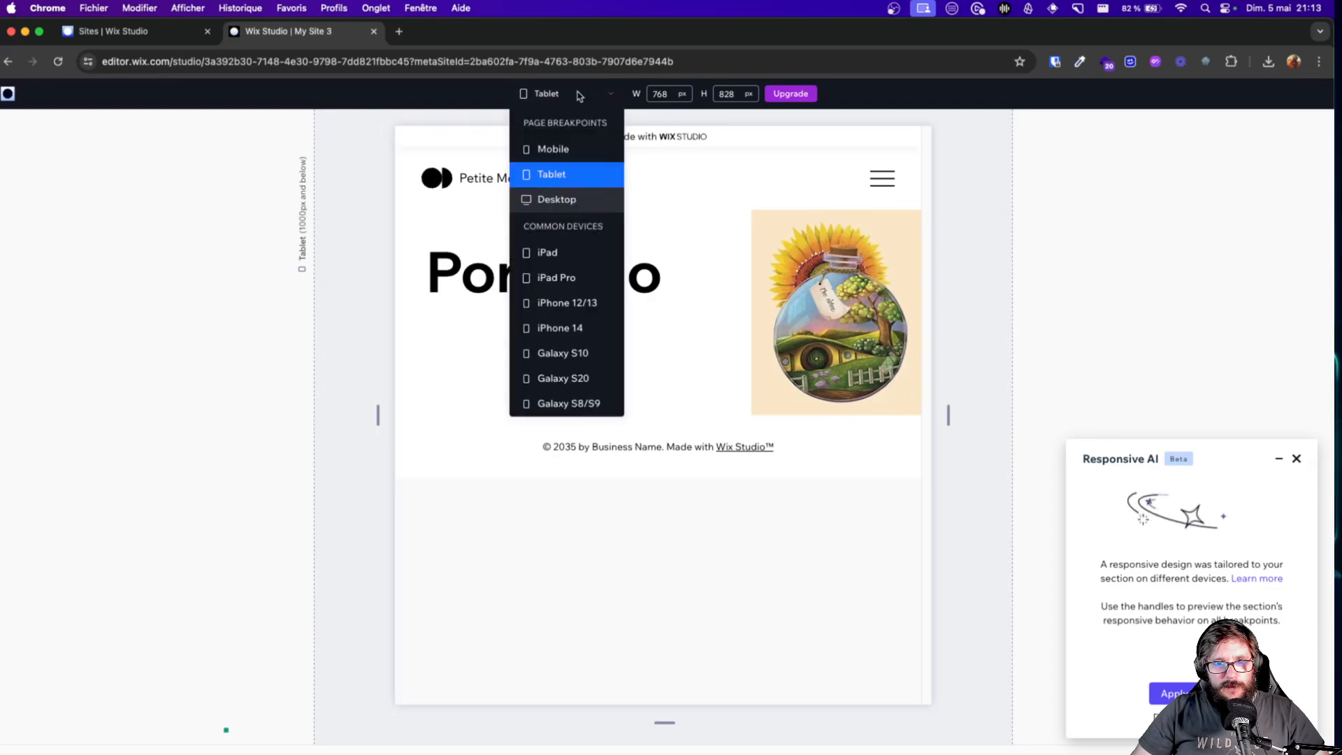
{"action": "left_click", "coordinate": [566, 148]}
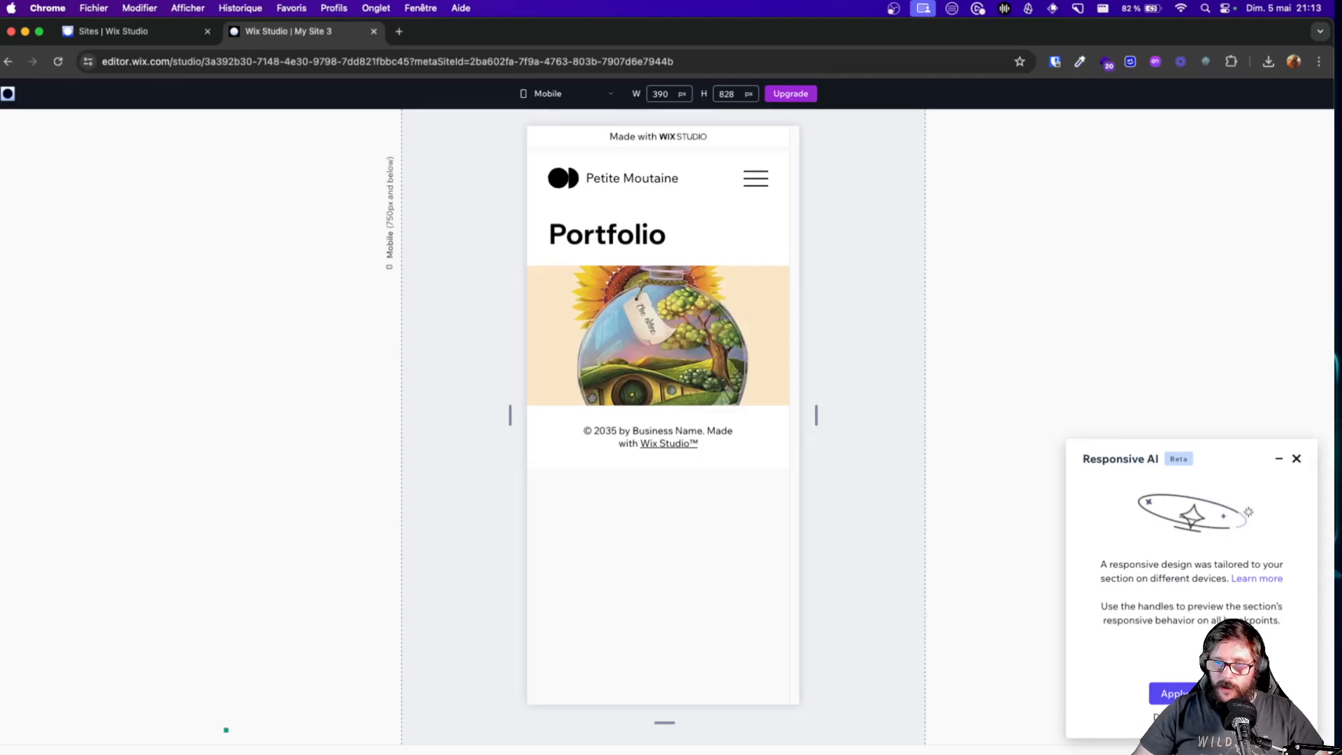
Apply the AI-generated responsive design and return to the Desktop breakpoint
{"action": "left_click", "coordinate": [1169, 693]}
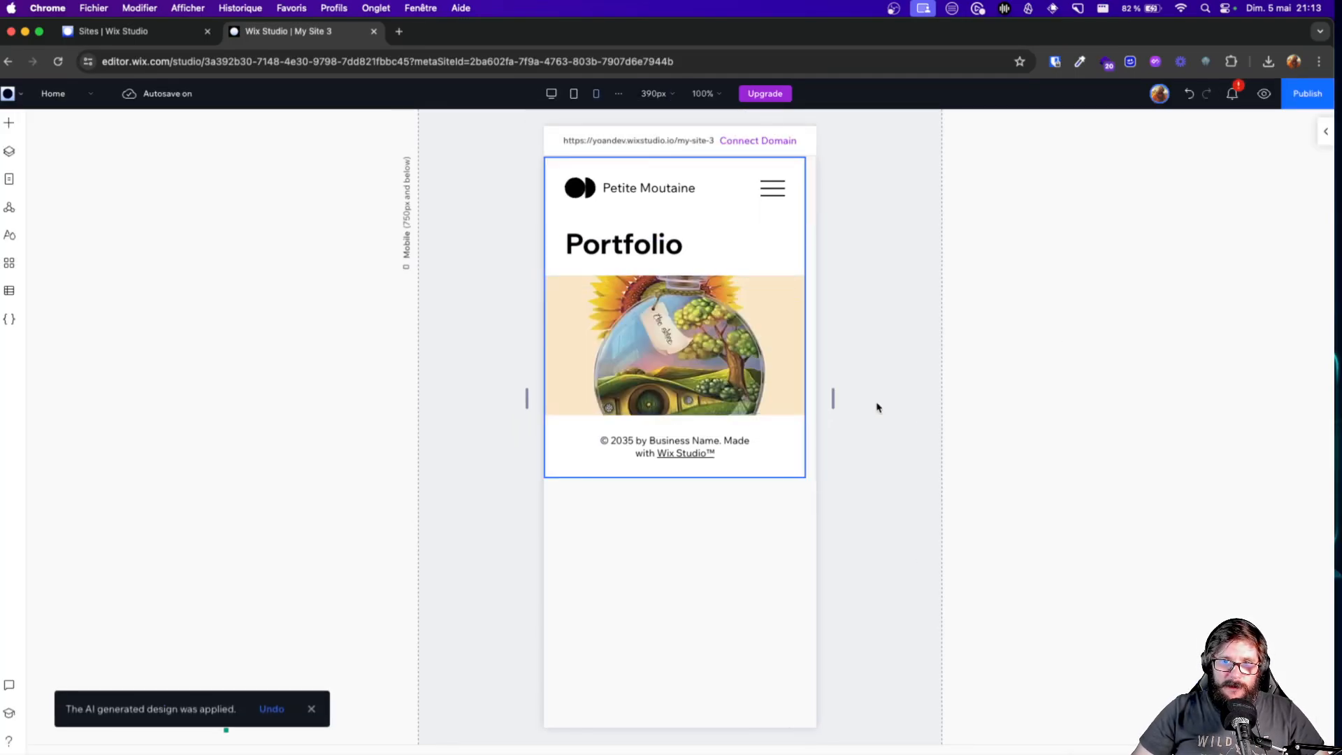
{"action": "left_click", "coordinate": [552, 95]}
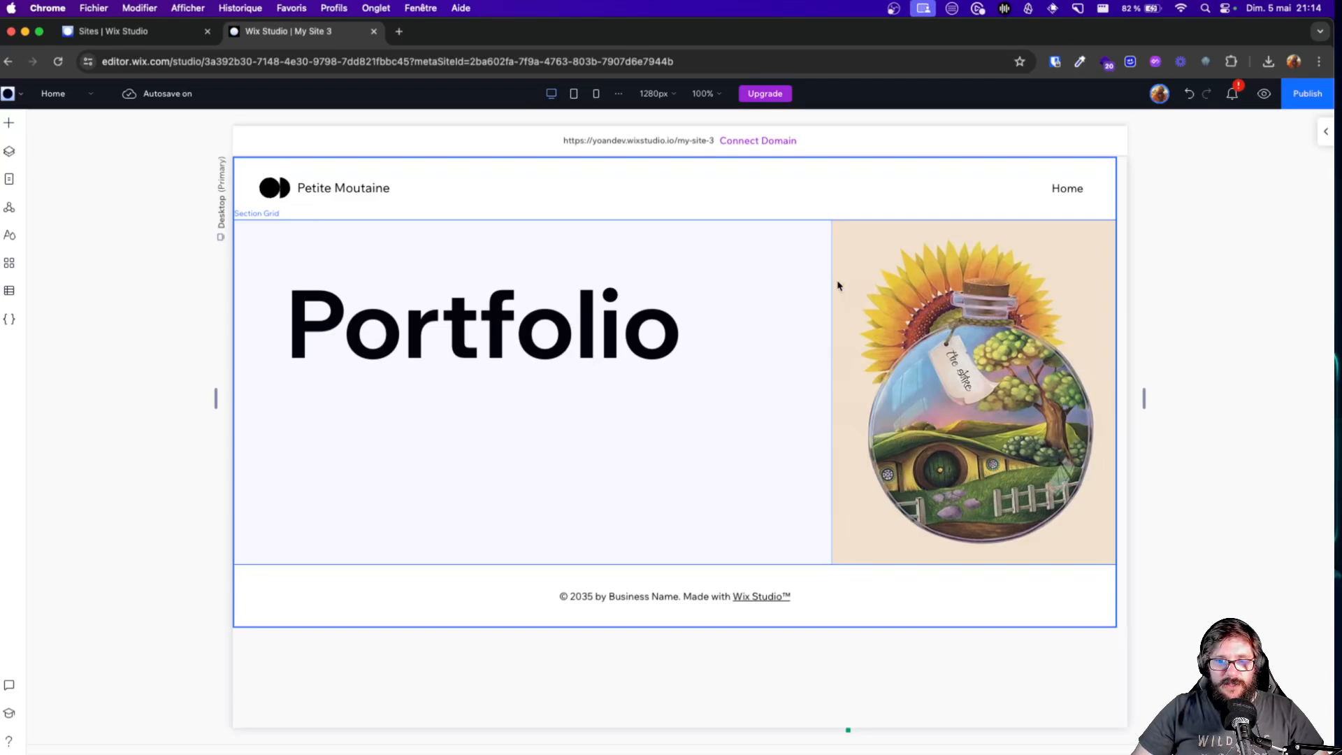
Delete the section grid holding the Portfolio title and the sunflower bottle illustration
{"action": "left_click", "coordinate": [723, 275]}
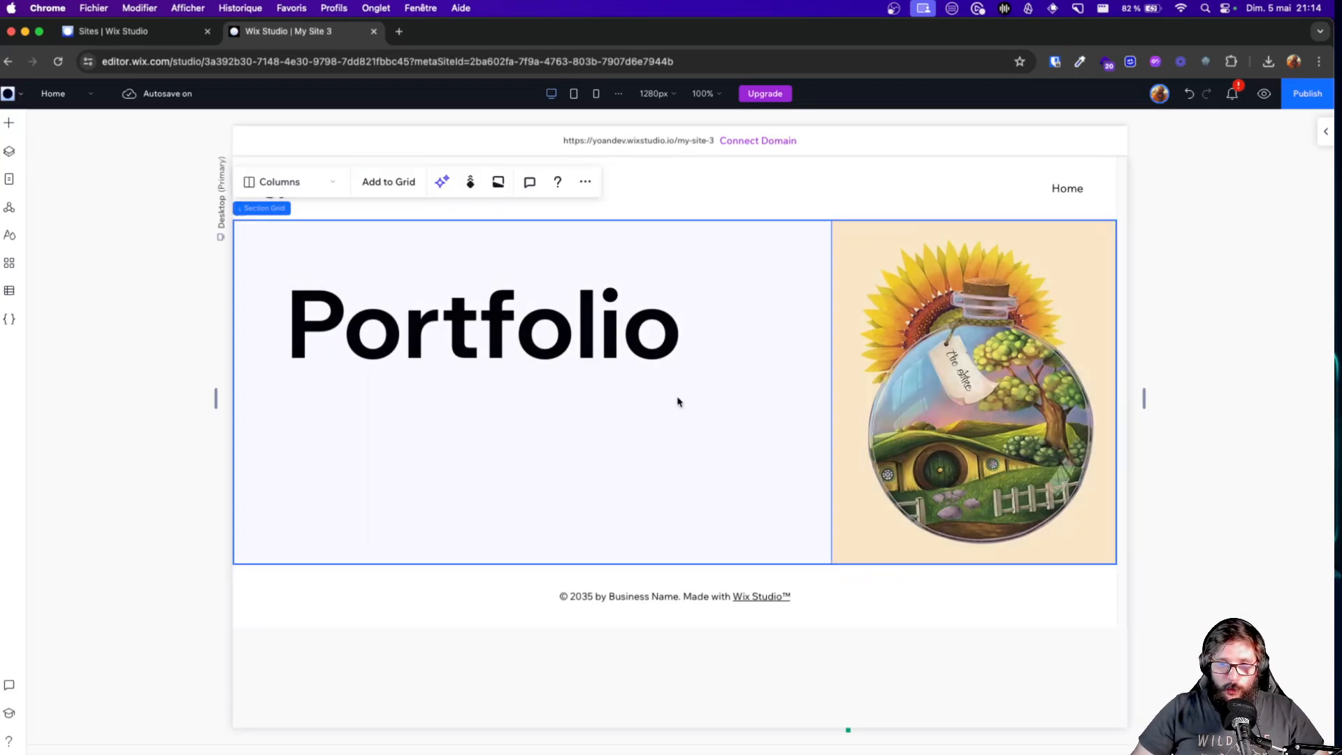
{"action": "left_click", "coordinate": [585, 182]}
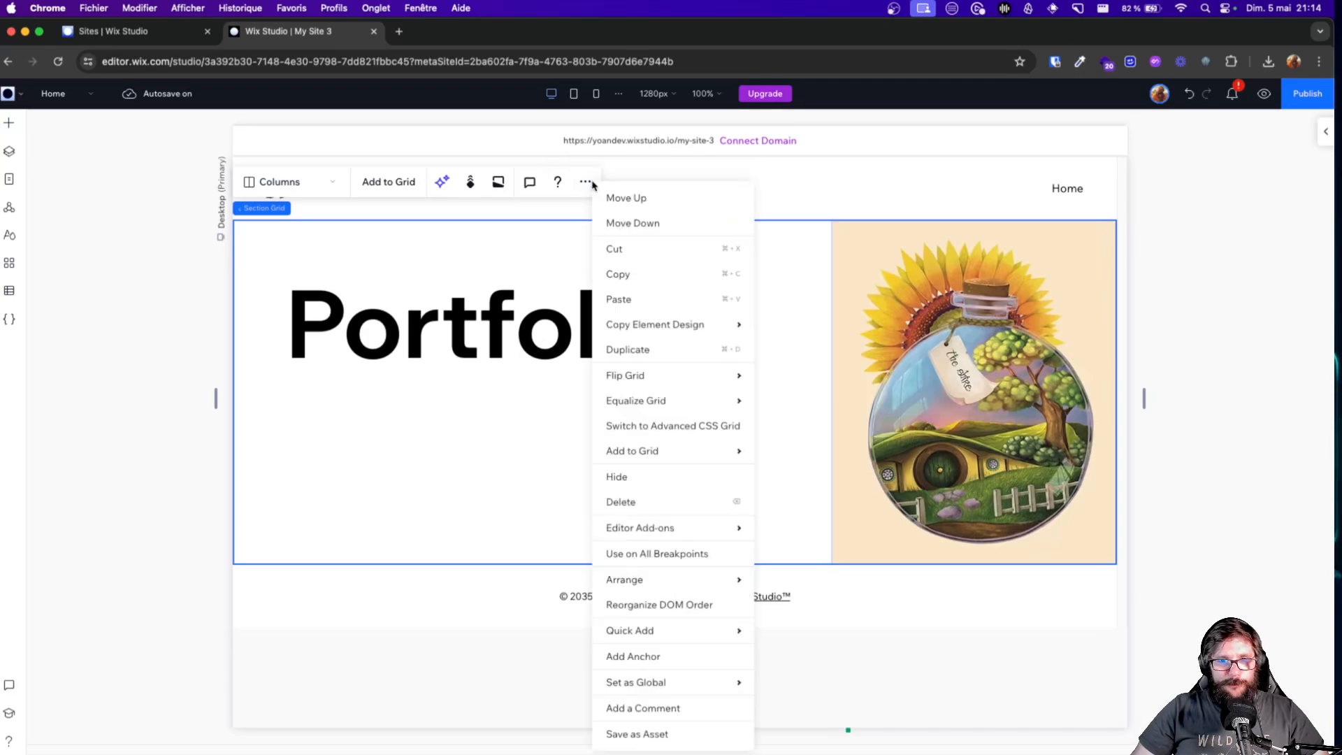
{"action": "mouse_move", "coordinate": [646, 540]}
{"action": "mouse_move", "coordinate": [727, 588]}
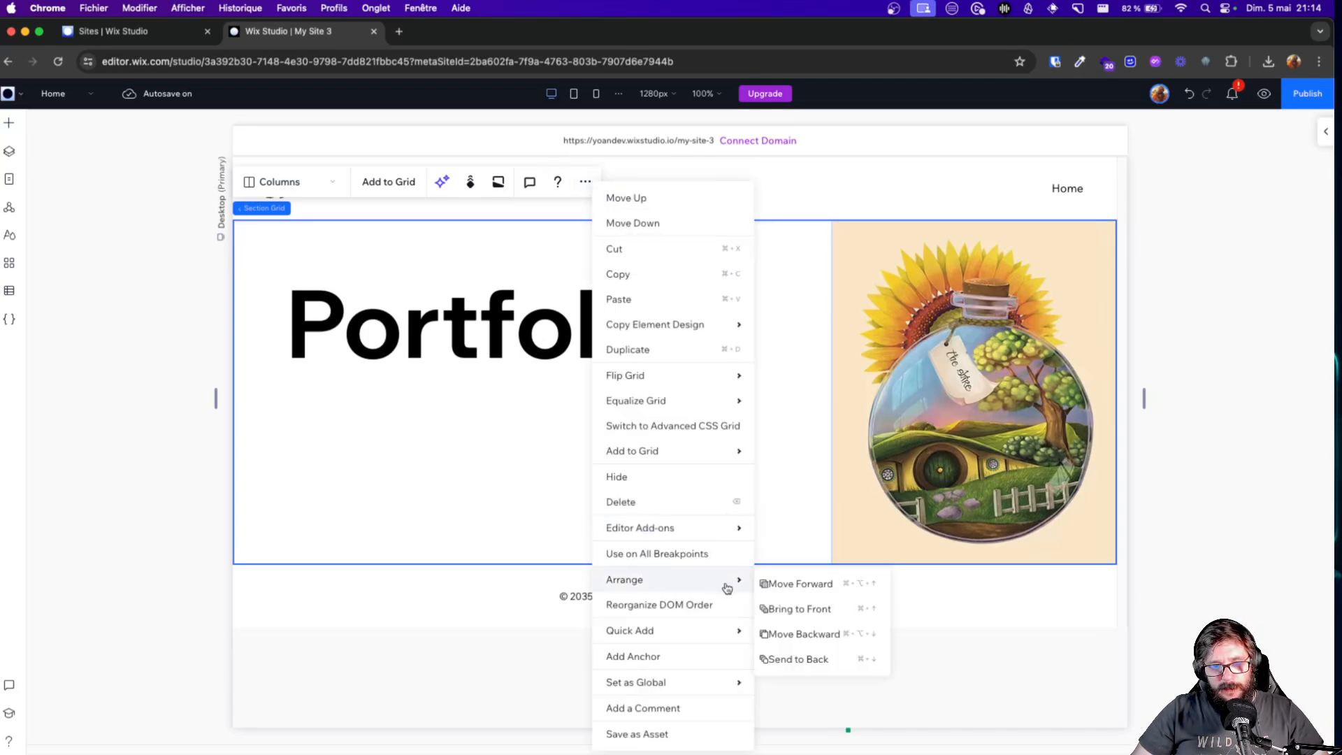
{"action": "left_click", "coordinate": [650, 509]}
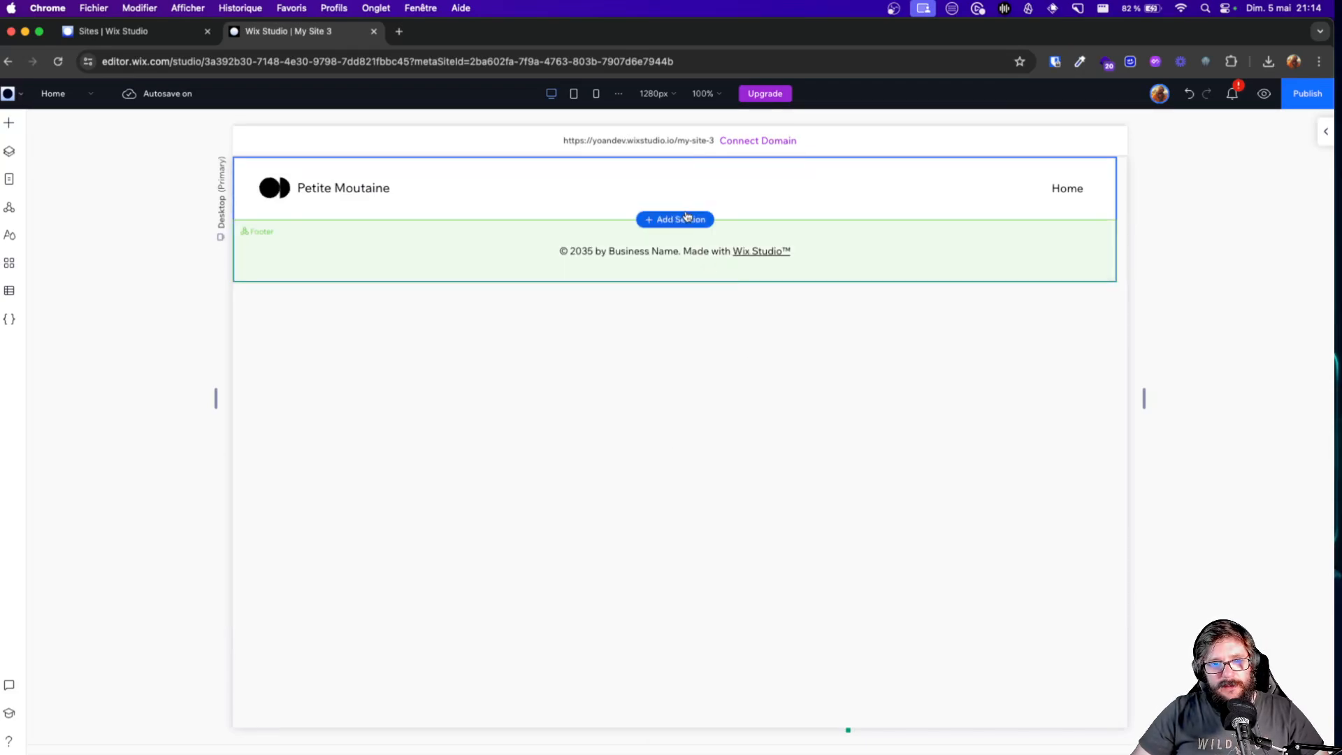
Add a new section between the header and footer and insert the "Unleash Your Potential" design from the Welcome designed sections
{"action": "left_click", "coordinate": [687, 220]}
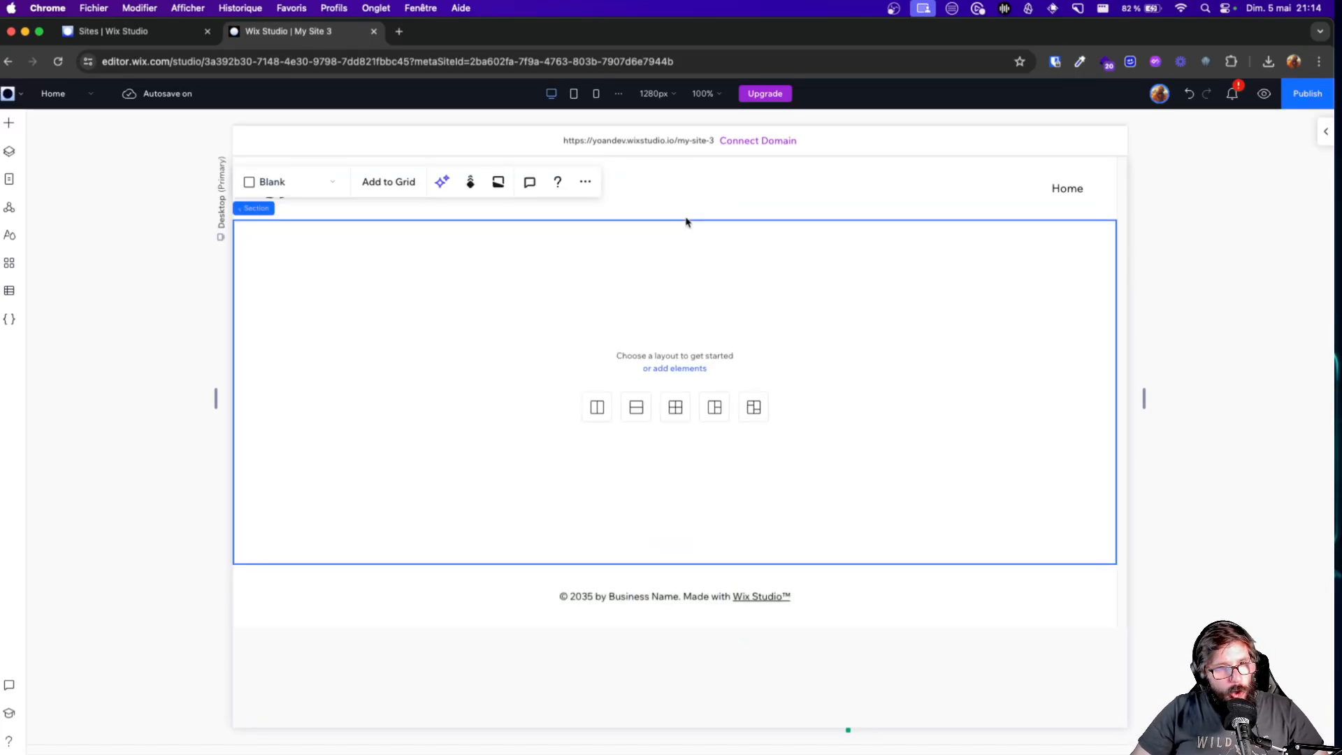
{"action": "left_click", "coordinate": [682, 369]}
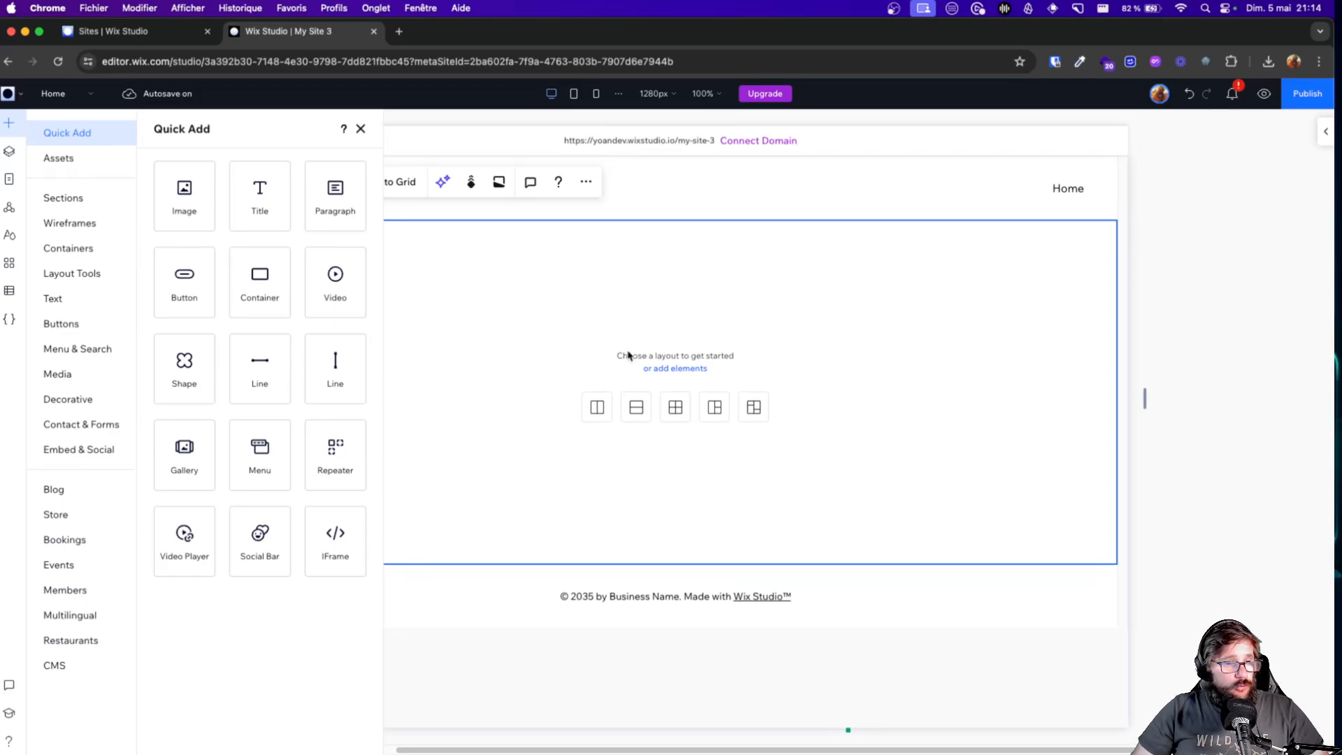
{"action": "left_click", "coordinate": [83, 208]}
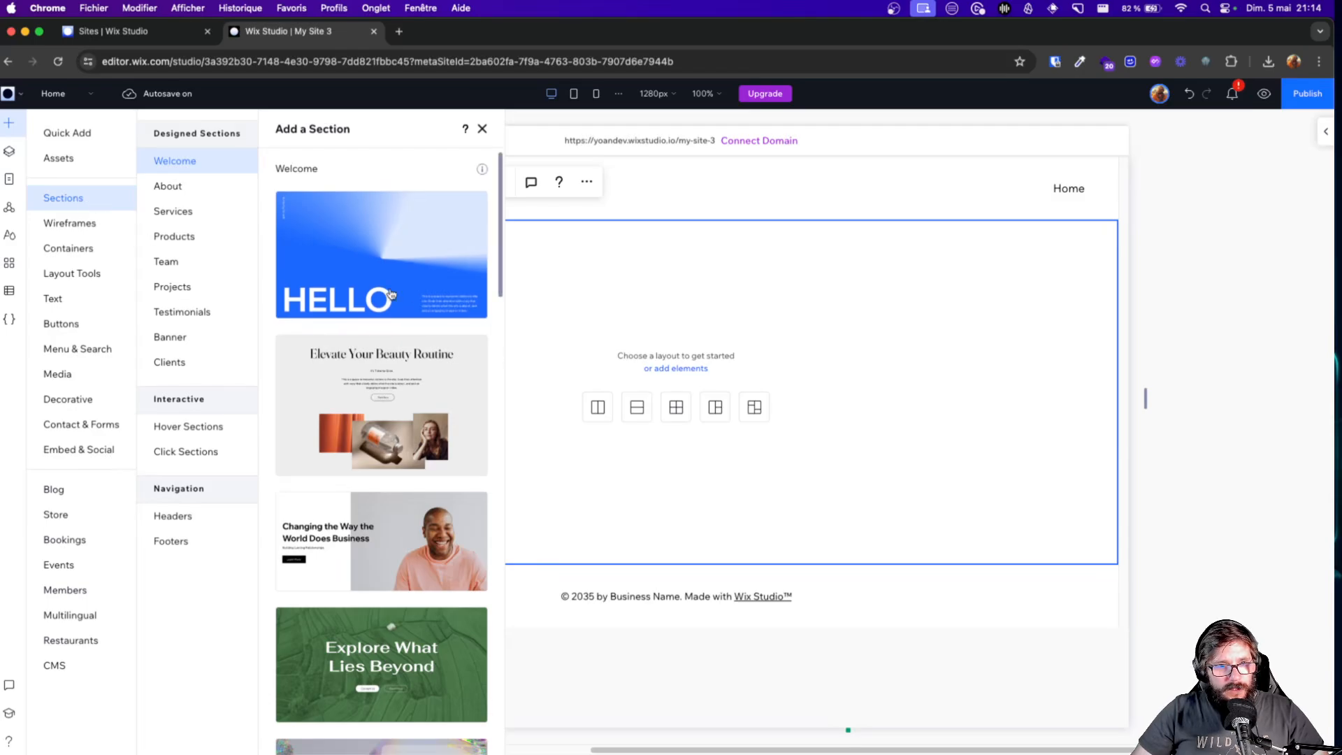
{"action": "scroll", "coordinate": [404, 319], "scroll_direction": "down", "scroll_amount": 10}
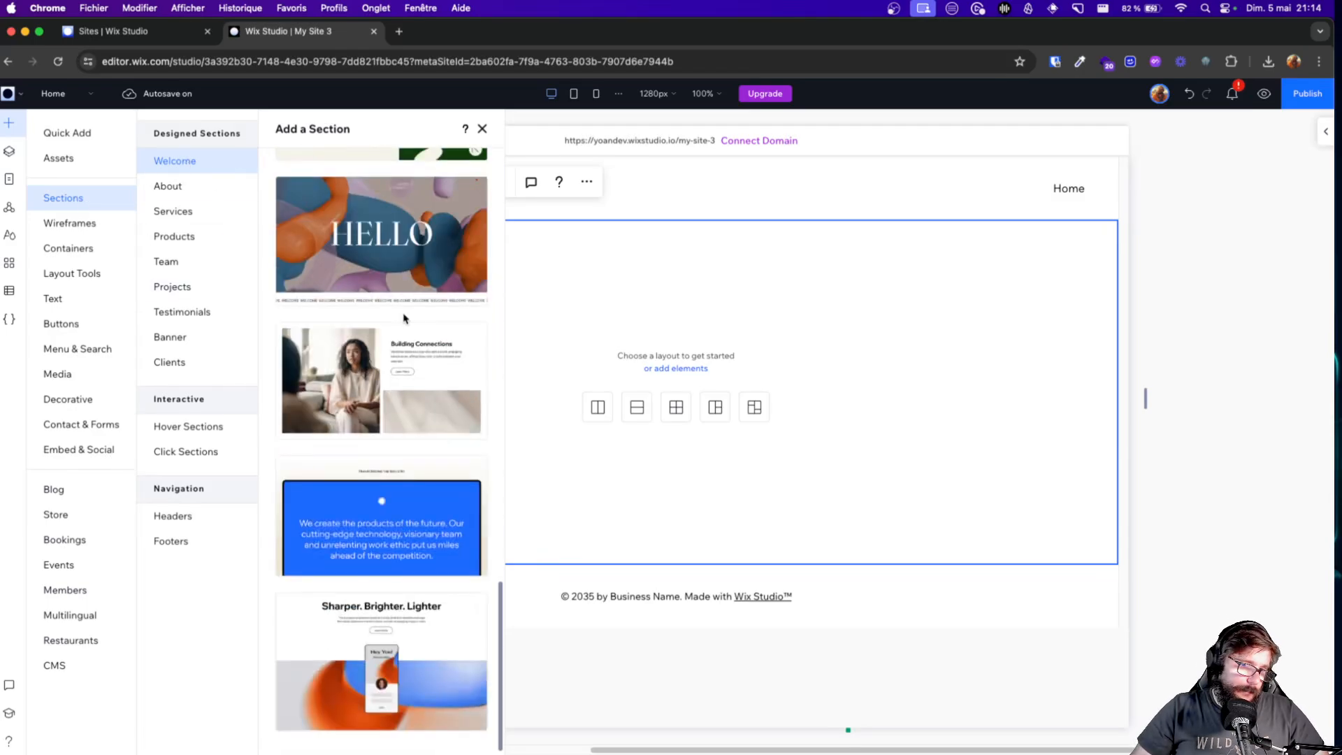
{"action": "scroll", "coordinate": [404, 320], "scroll_direction": "up", "scroll_amount": 10}
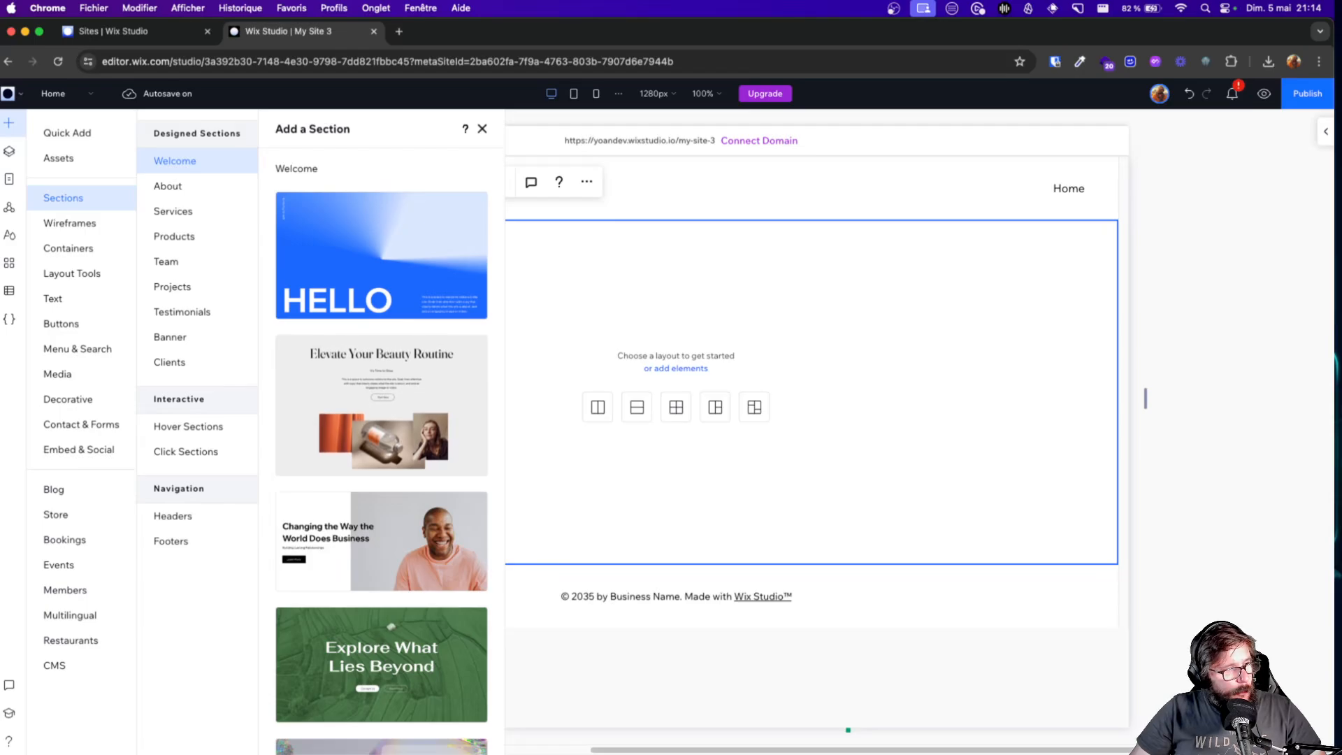
{"action": "scroll", "coordinate": [418, 506], "scroll_direction": "down", "scroll_amount": 5}
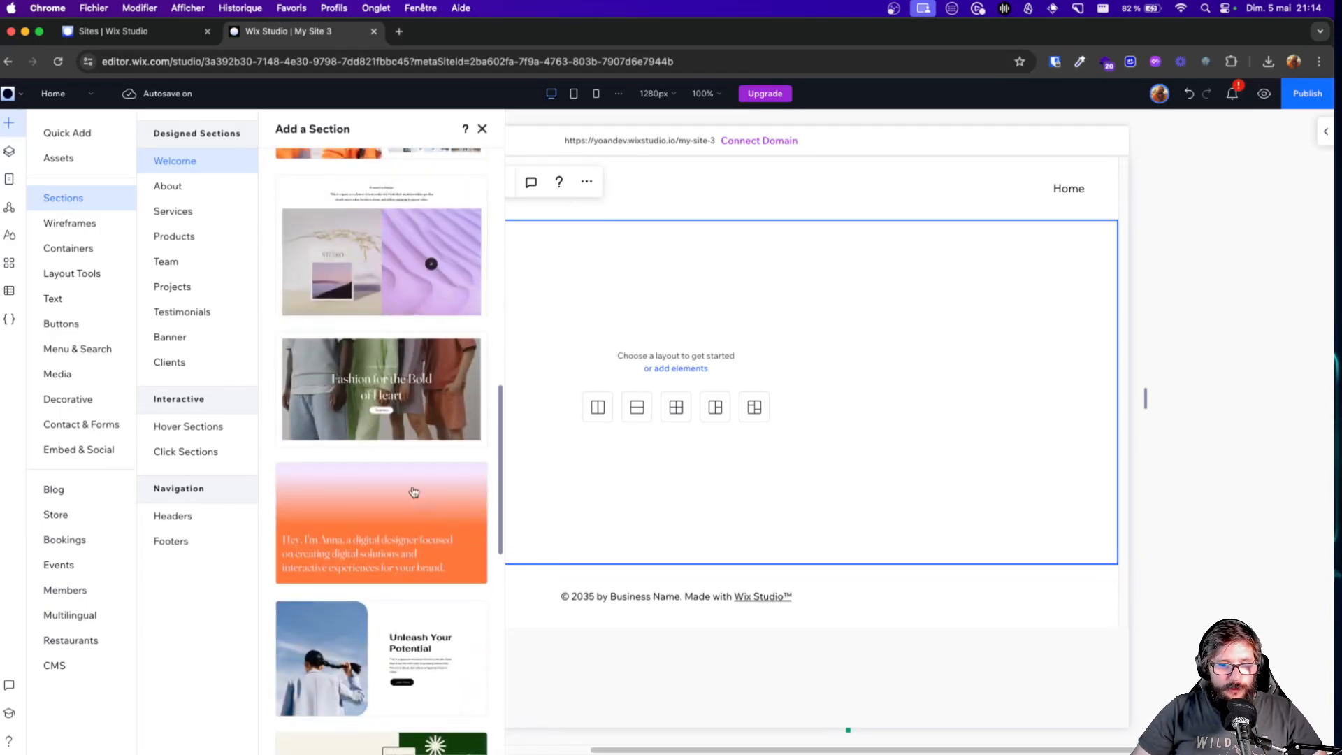
{"action": "scroll", "coordinate": [447, 454], "scroll_direction": "down", "scroll_amount": 2}
{"action": "left_click", "coordinate": [380, 552]}
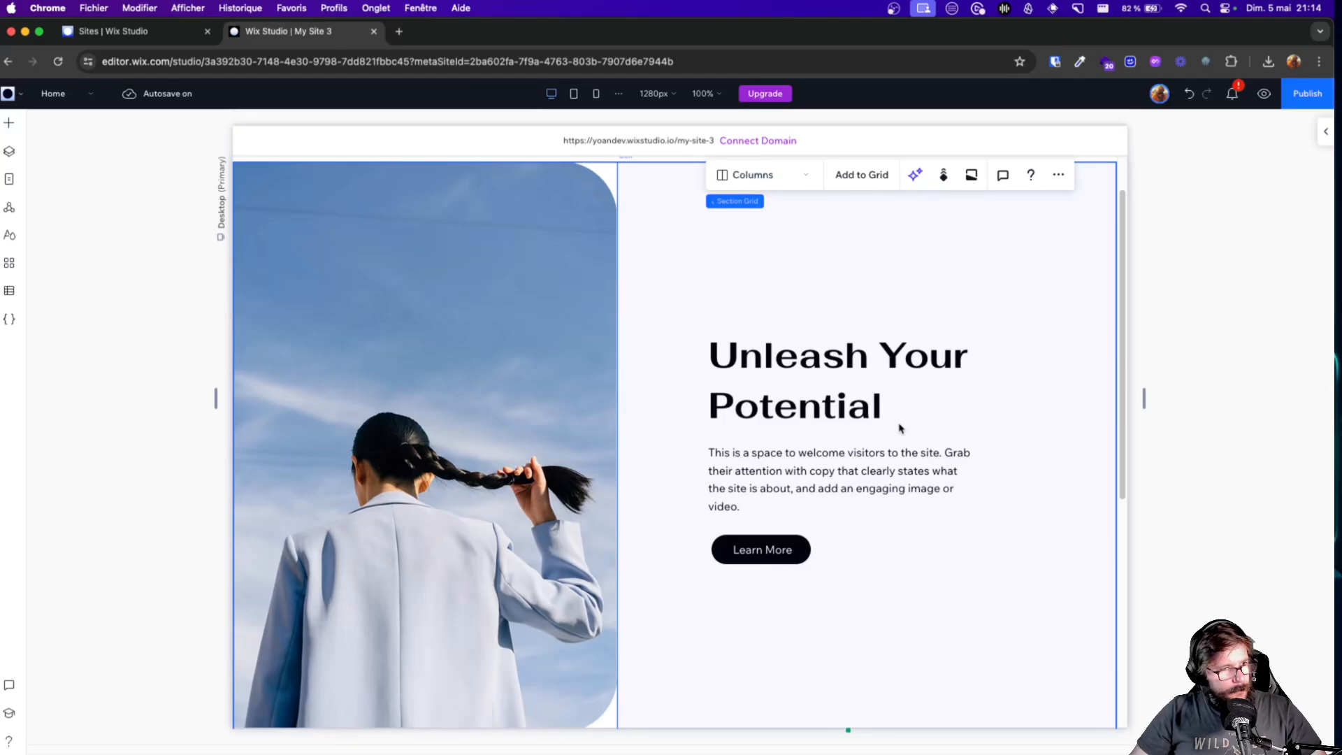
Replace the "Unleash Your Potential" heading with "Petite Moutaine", one word per line
{"action": "scroll", "coordinate": [902, 489], "scroll_direction": "down", "scroll_amount": 10}
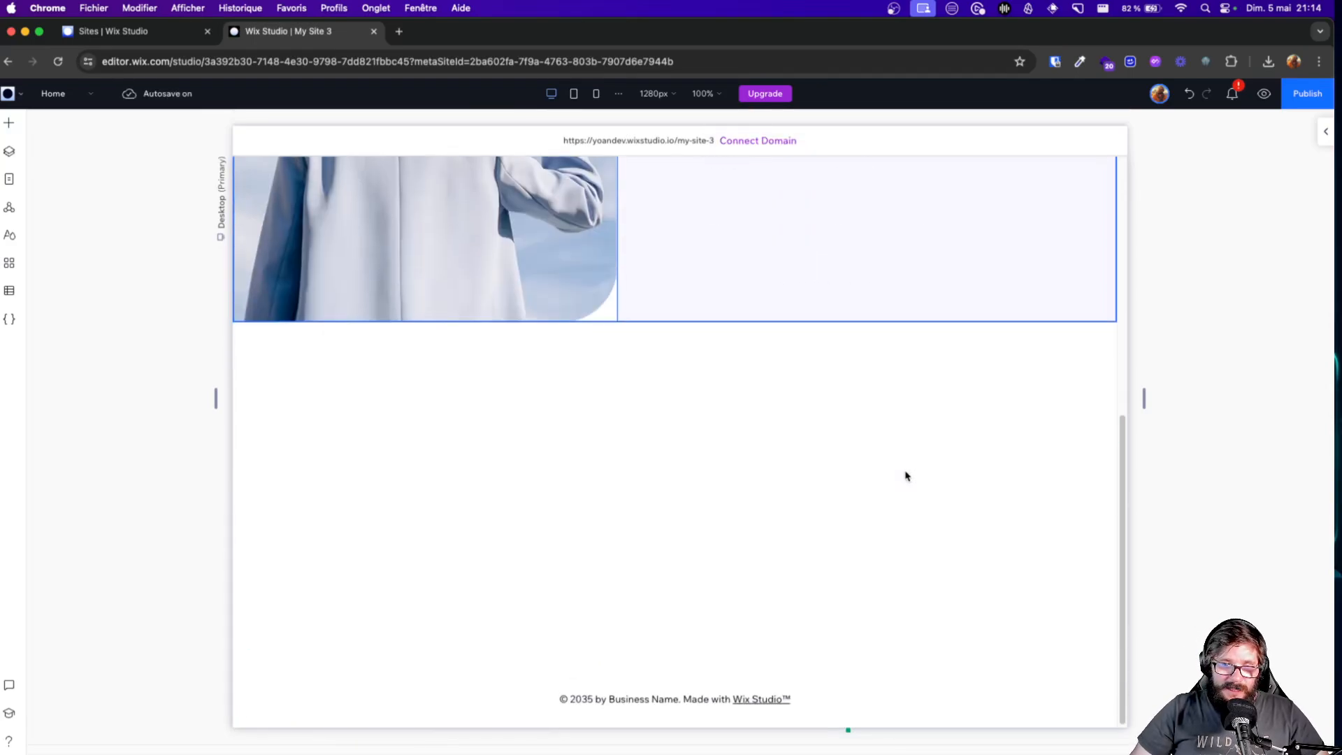
{"action": "scroll", "coordinate": [905, 474], "scroll_direction": "up", "scroll_amount": 12}
{"action": "scroll", "coordinate": [905, 475], "scroll_direction": "down", "scroll_amount": 1}
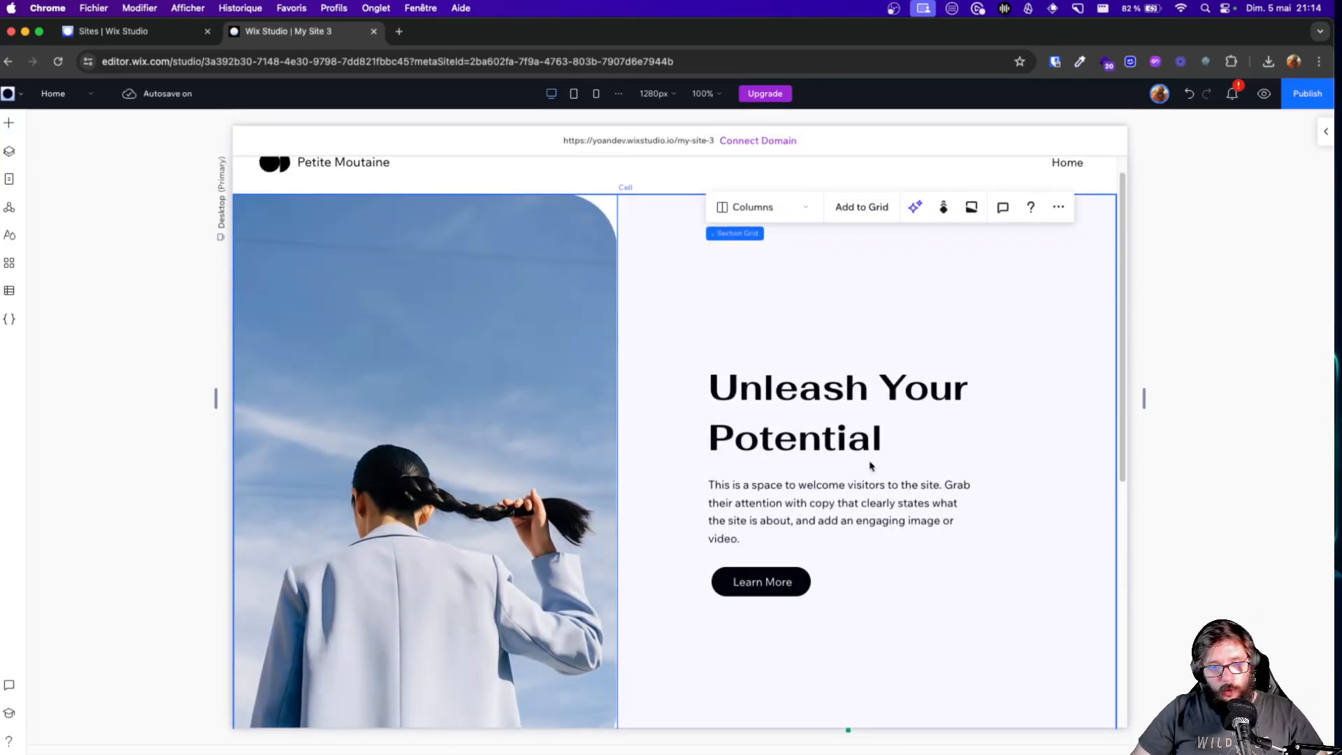
{"action": "left_click", "coordinate": [805, 424]}
{"action": "left_click", "coordinate": [798, 413]}
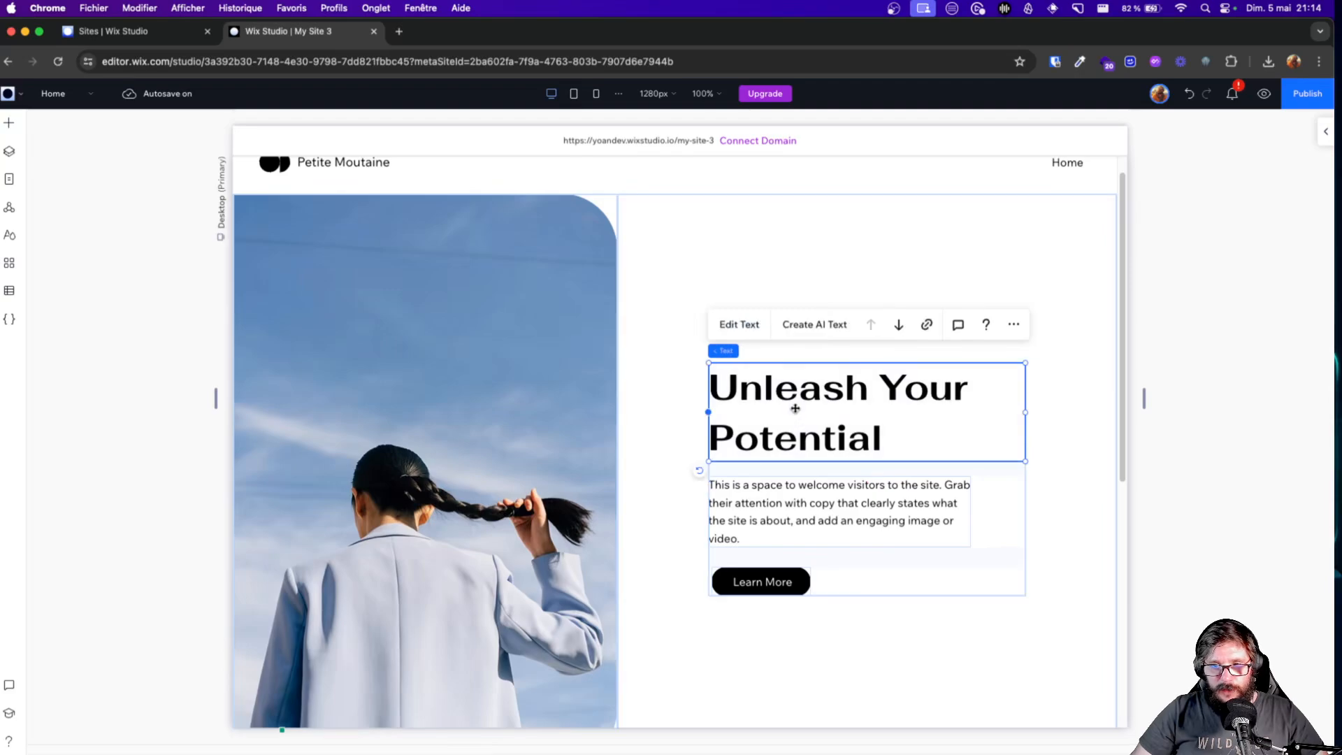
{"action": "double_click", "coordinate": [798, 398]}
{"action": "type", "text": "Petite"}
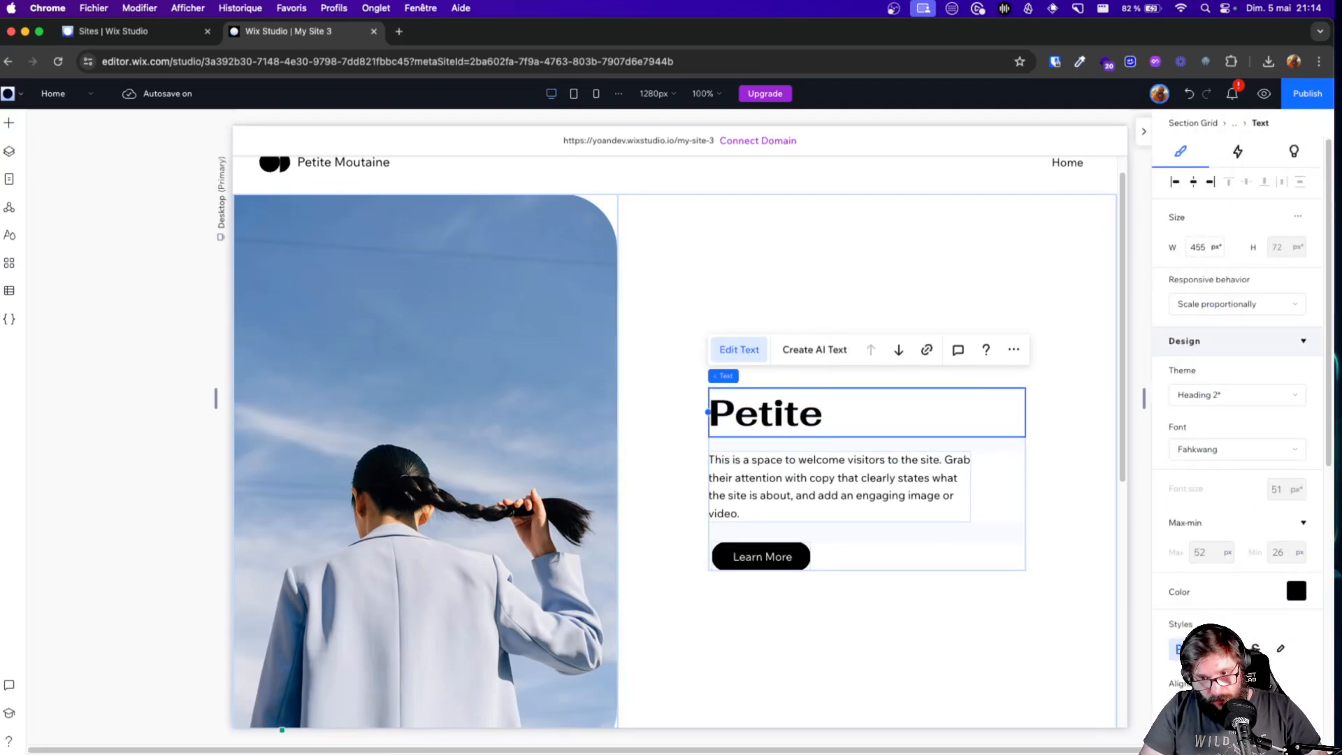
{"action": "key", "text": "Return"}
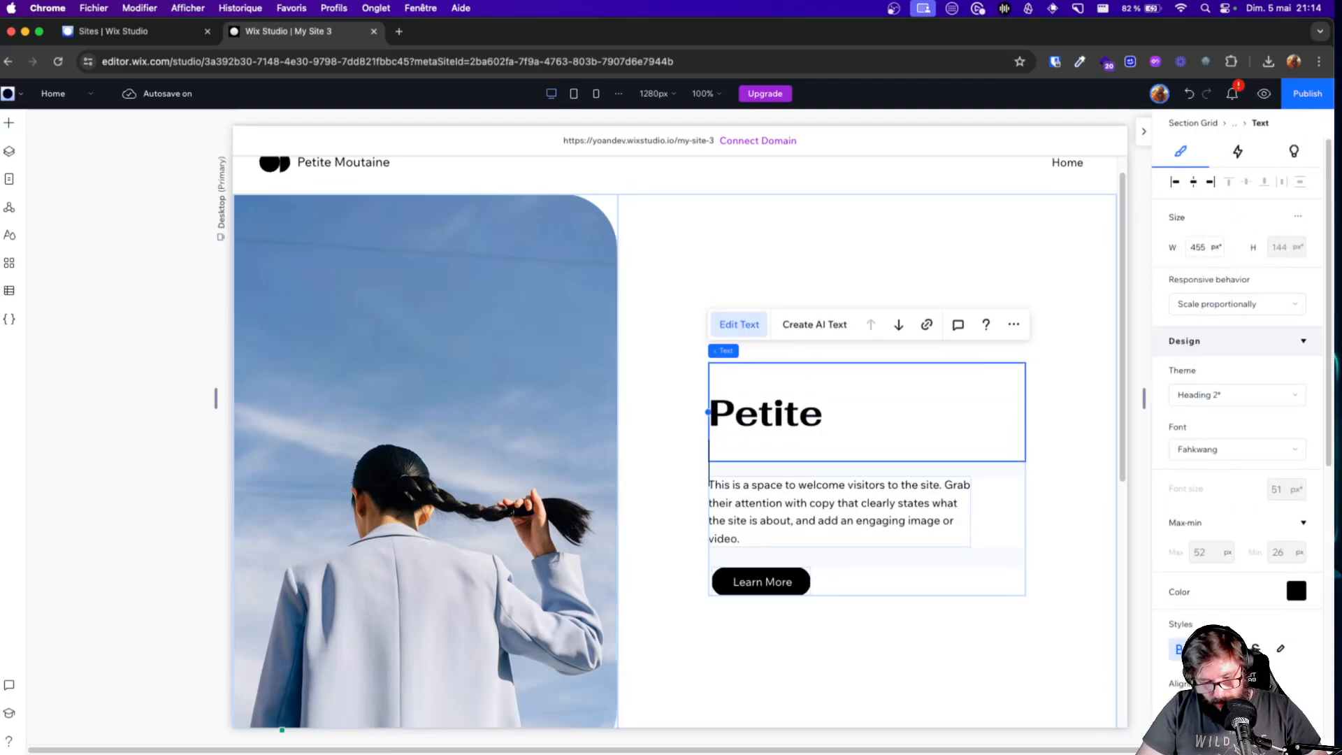
{"action": "type", "text": "LM"}
{"action": "key", "text": "BackSpace"}
{"action": "key", "text": "BackSpace"}
{"action": "type", "text": "Moutaine"}
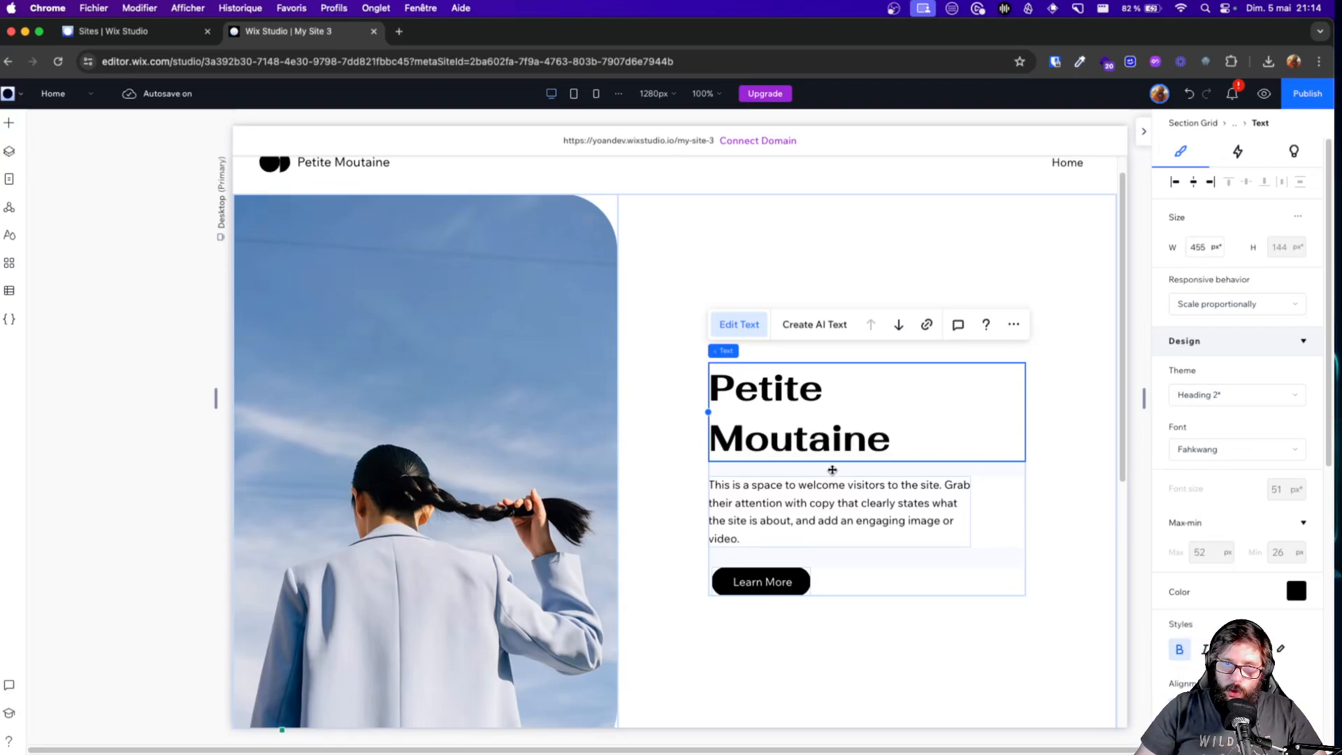
{"action": "left_click", "coordinate": [821, 530]}
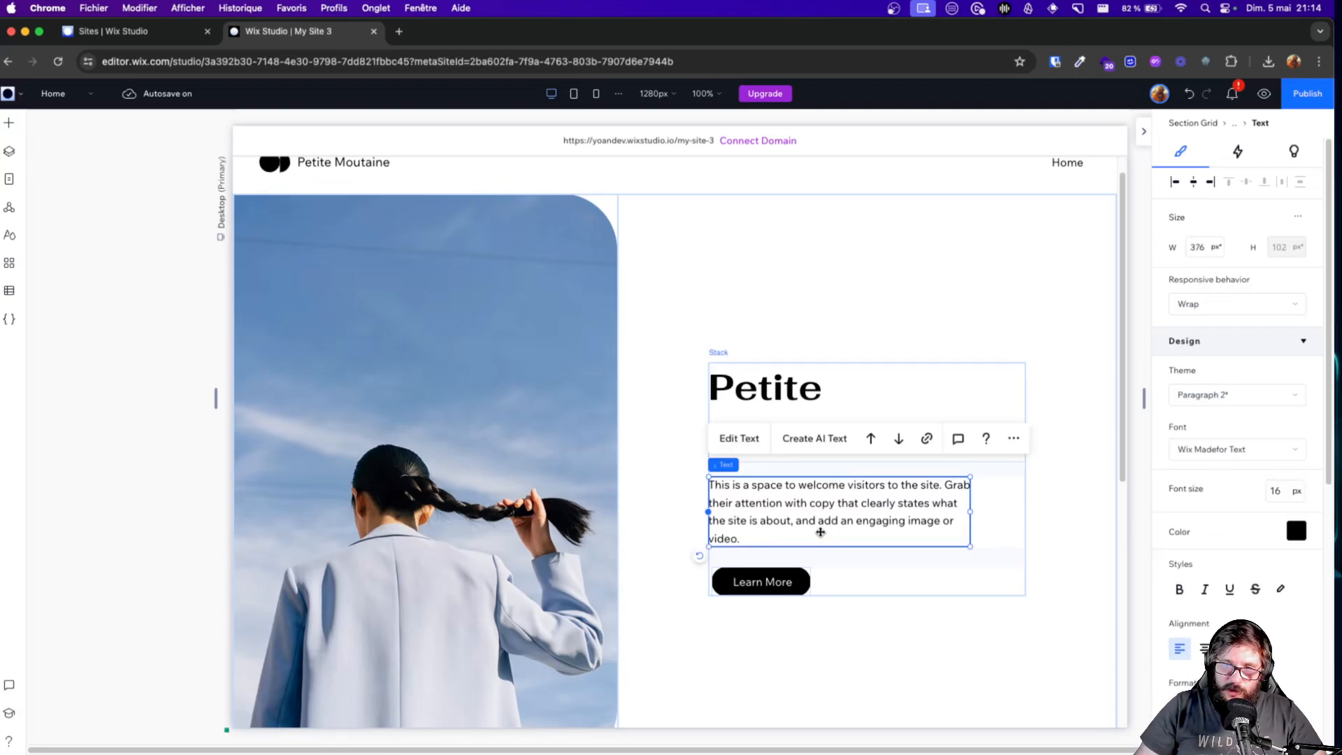
{"action": "left_click", "coordinate": [873, 317]}
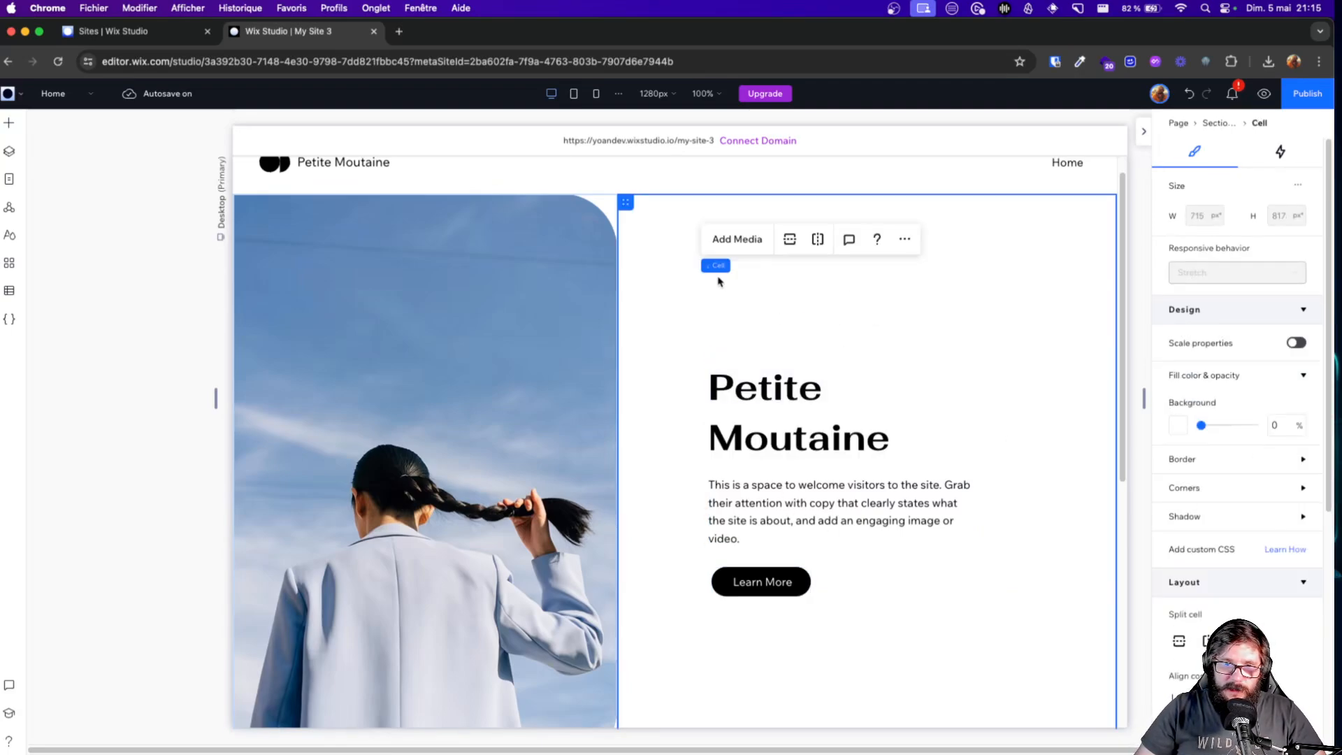
Replace the section's stock photo with the Illustration_sans_titre 6 tree image from the site files
{"action": "left_click", "coordinate": [426, 395]}
{"action": "left_click", "coordinate": [425, 393]}
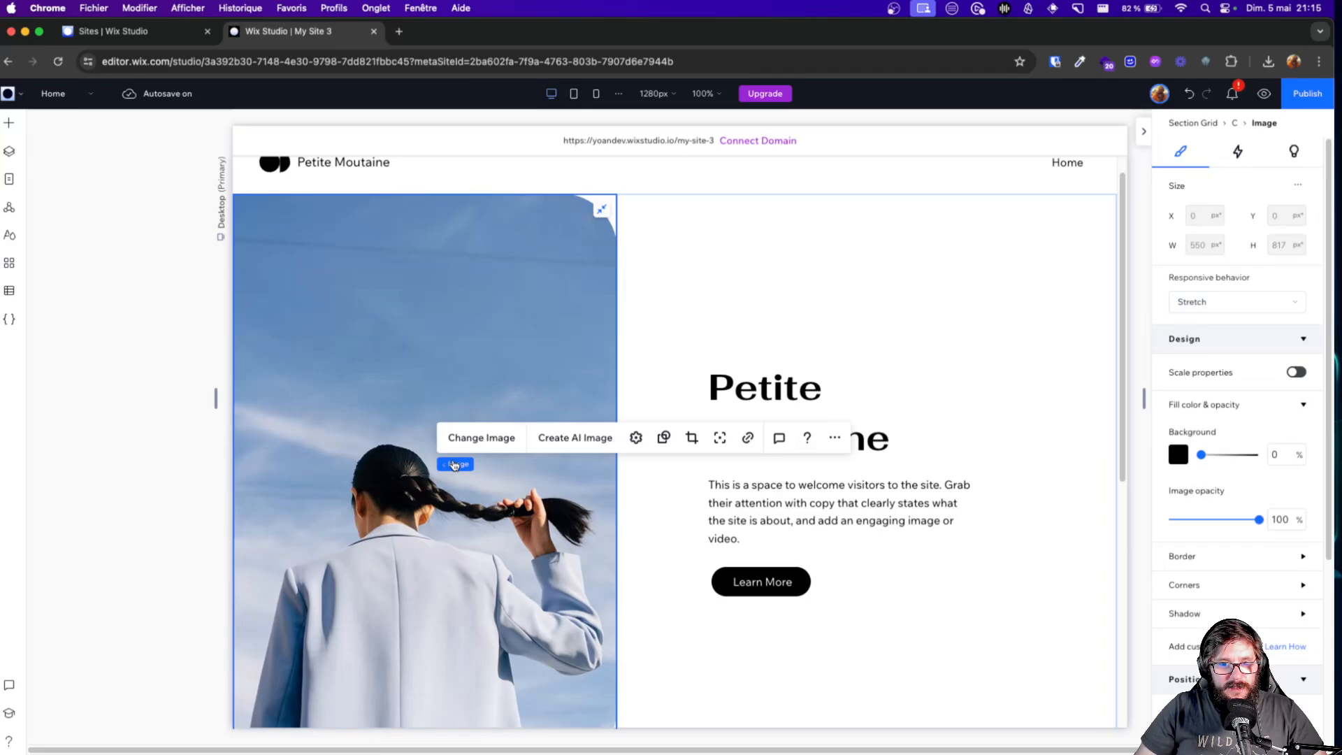
{"action": "left_click", "coordinate": [481, 437]}
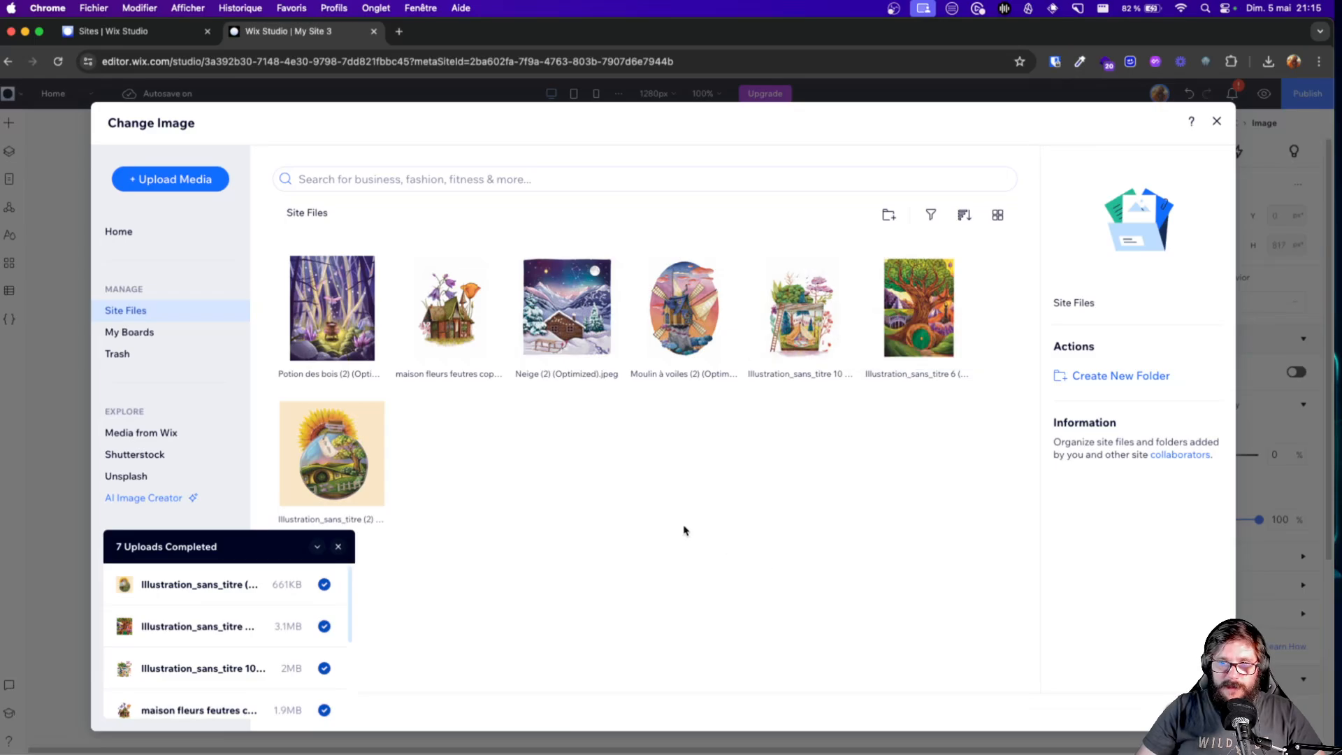
{"action": "left_click", "coordinate": [919, 302]}
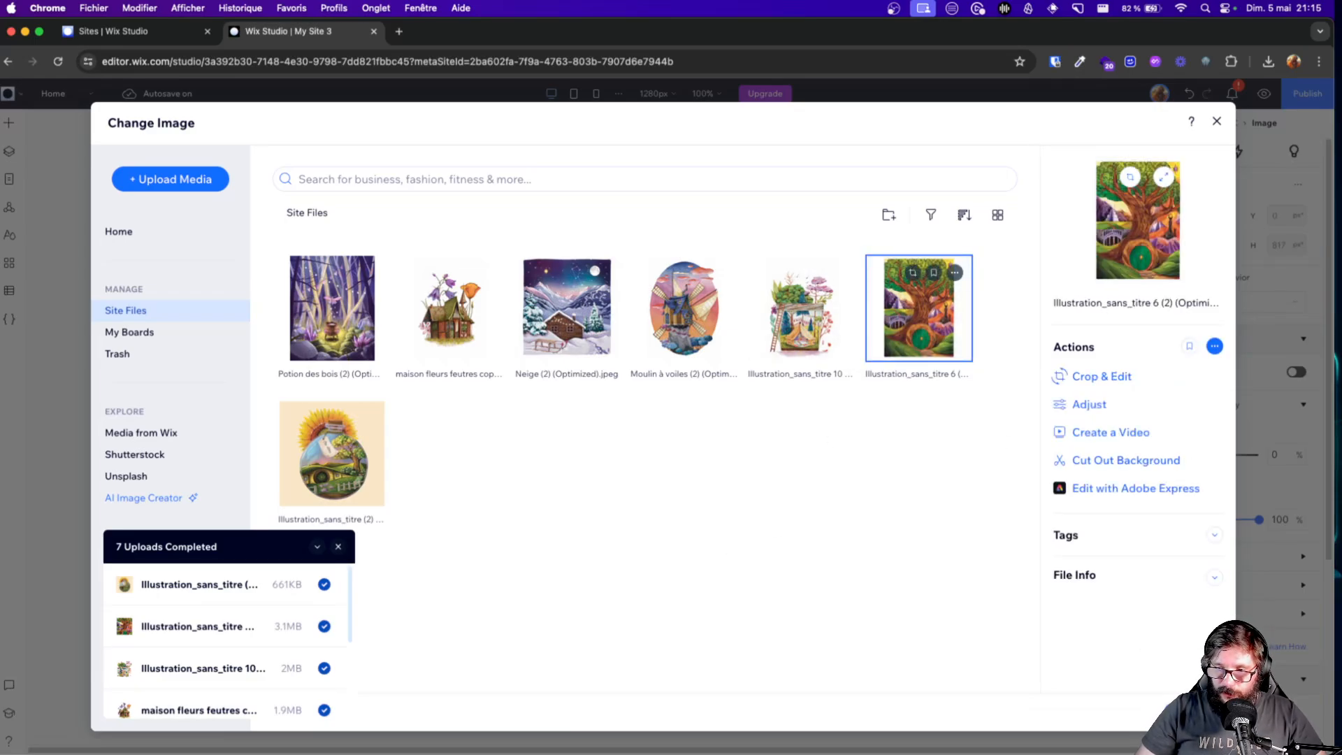
{"action": "left_click", "coordinate": [1187, 711]}
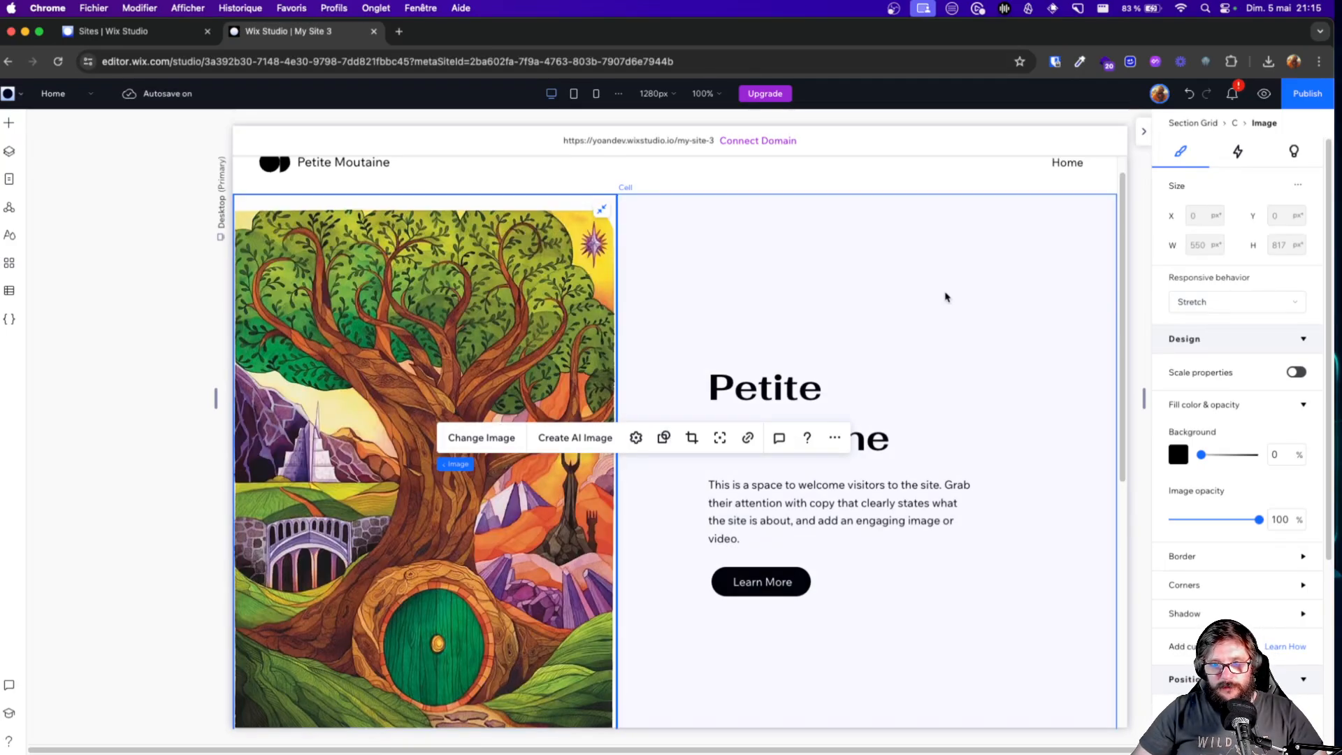
Check the Petite Moutaine section's layout at the Tablet and Mobile breakpoints and return to Desktop
{"action": "left_click", "coordinate": [946, 297]}
{"action": "scroll", "coordinate": [836, 275], "scroll_direction": "down", "scroll_amount": 5}
{"action": "scroll", "coordinate": [839, 277], "scroll_direction": "up", "scroll_amount": 6}
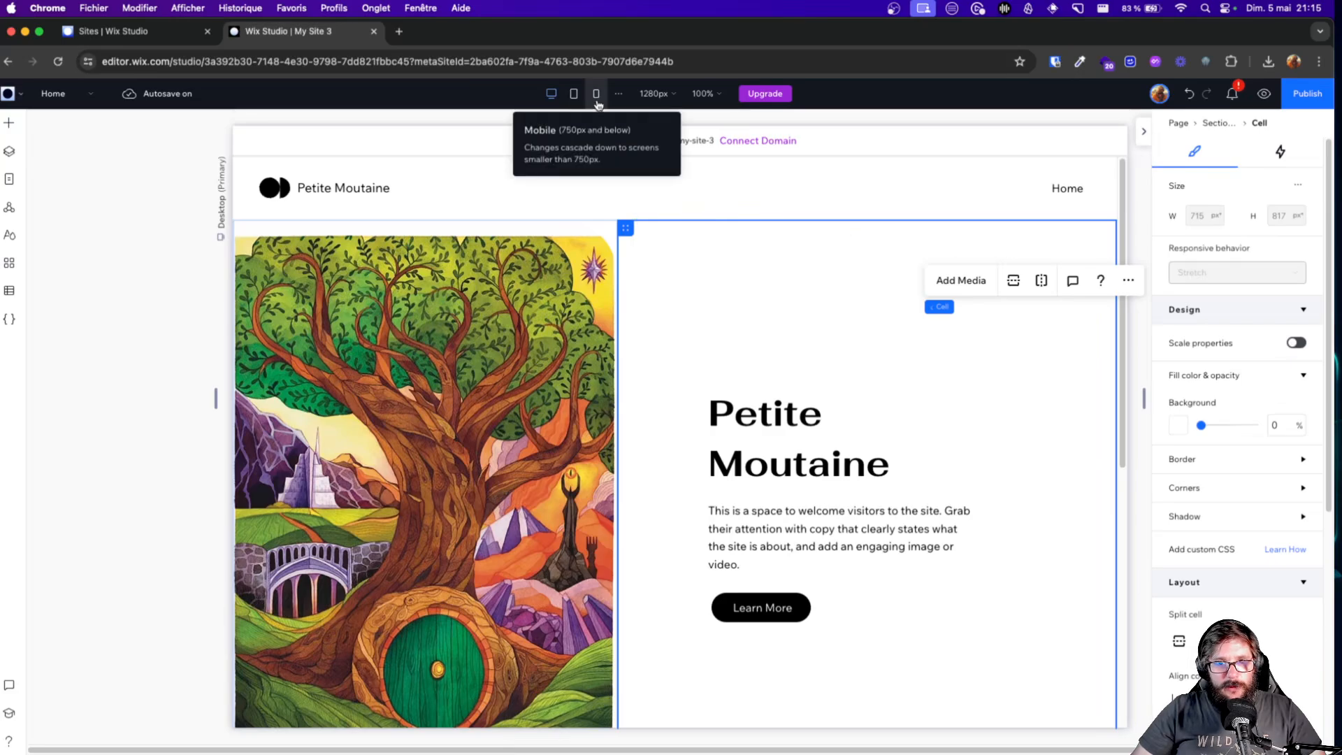
{"action": "left_click", "coordinate": [573, 97]}
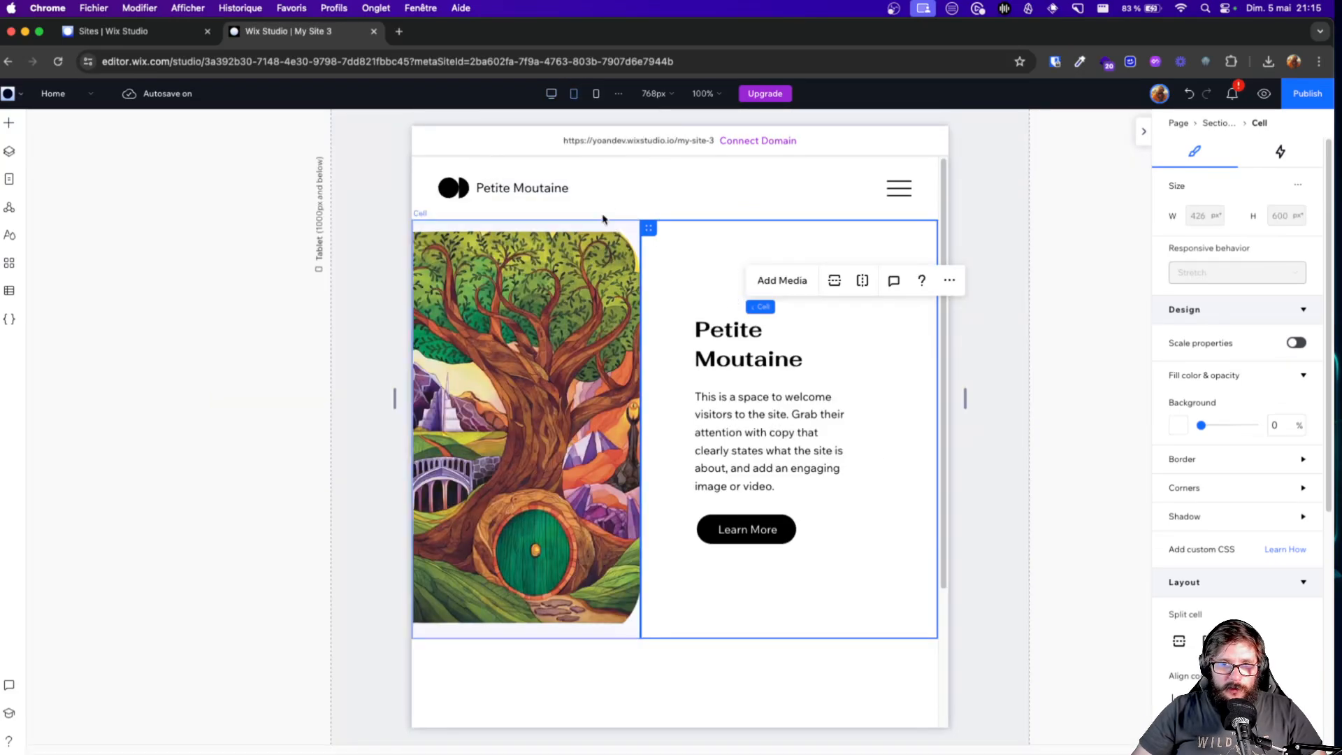
{"action": "left_click", "coordinate": [598, 93]}
{"action": "scroll", "coordinate": [713, 350], "scroll_direction": "down", "scroll_amount": 2}
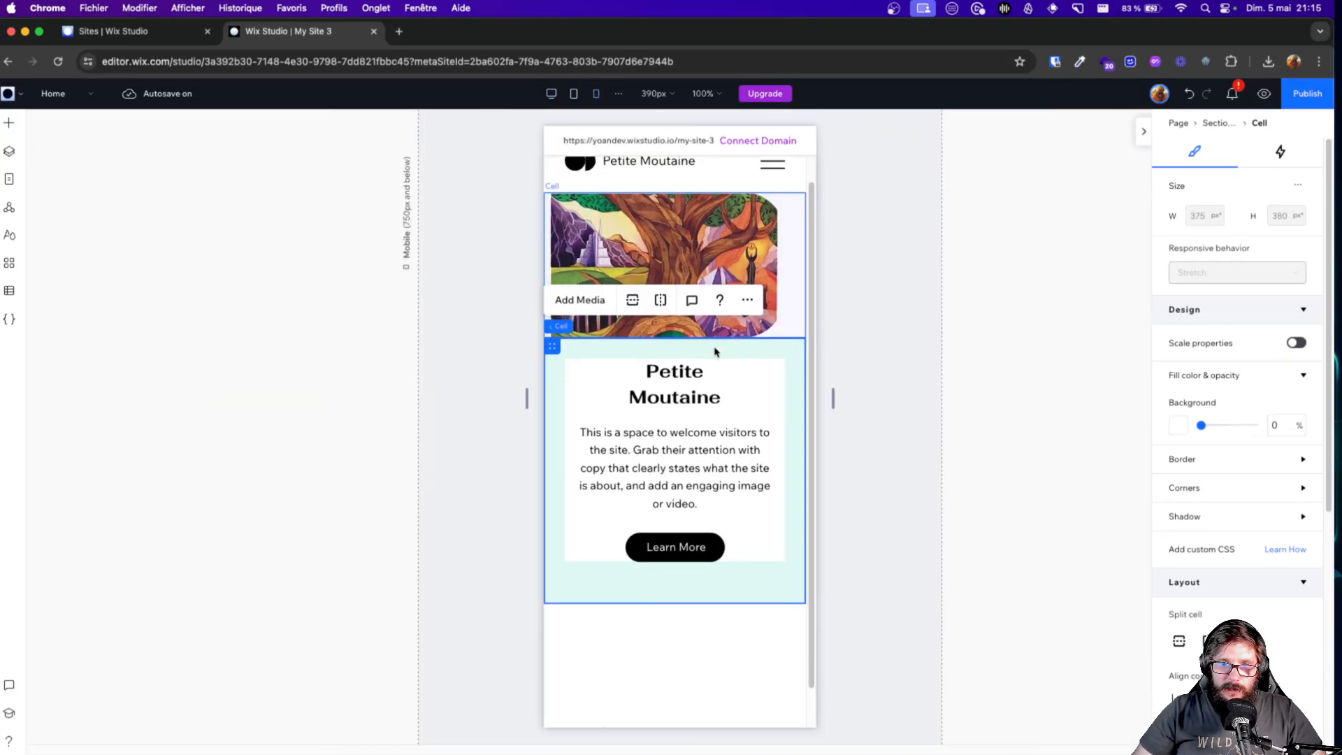
{"action": "scroll", "coordinate": [727, 411], "scroll_direction": "up", "scroll_amount": 2}
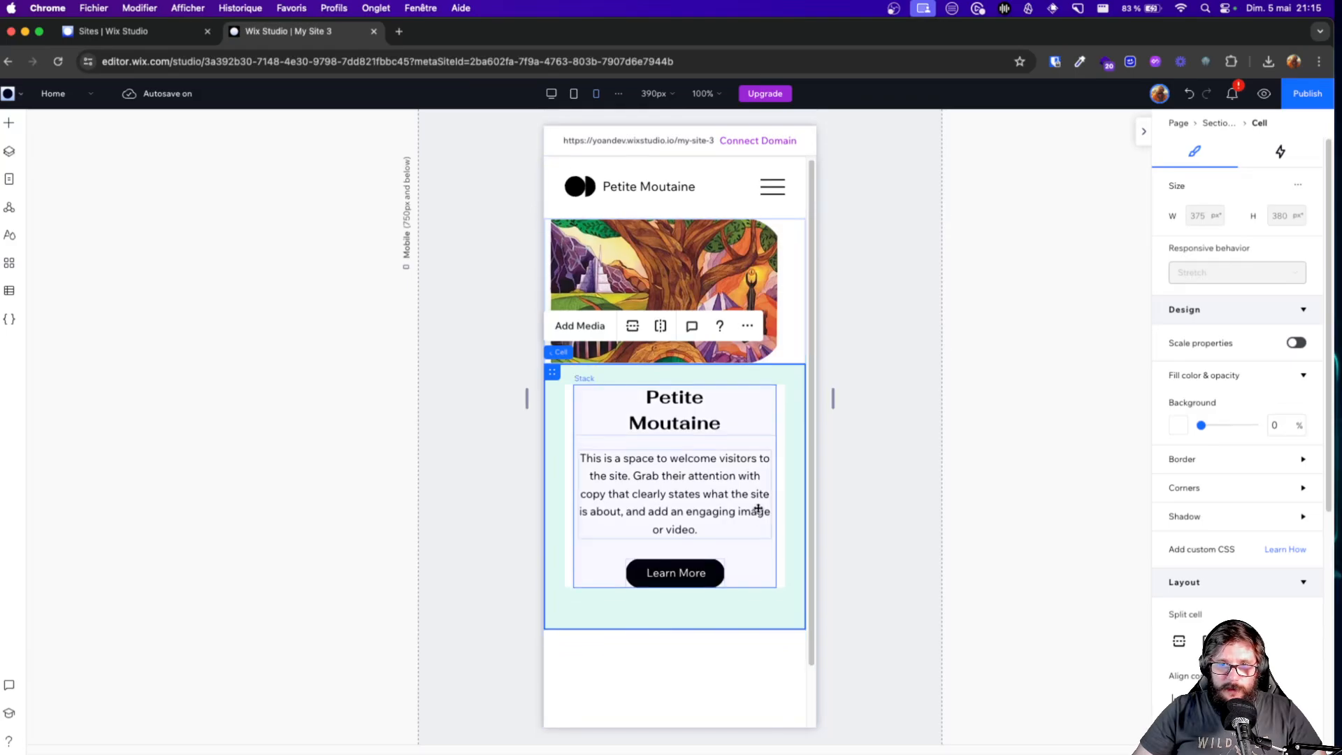
{"action": "left_click", "coordinate": [552, 96]}
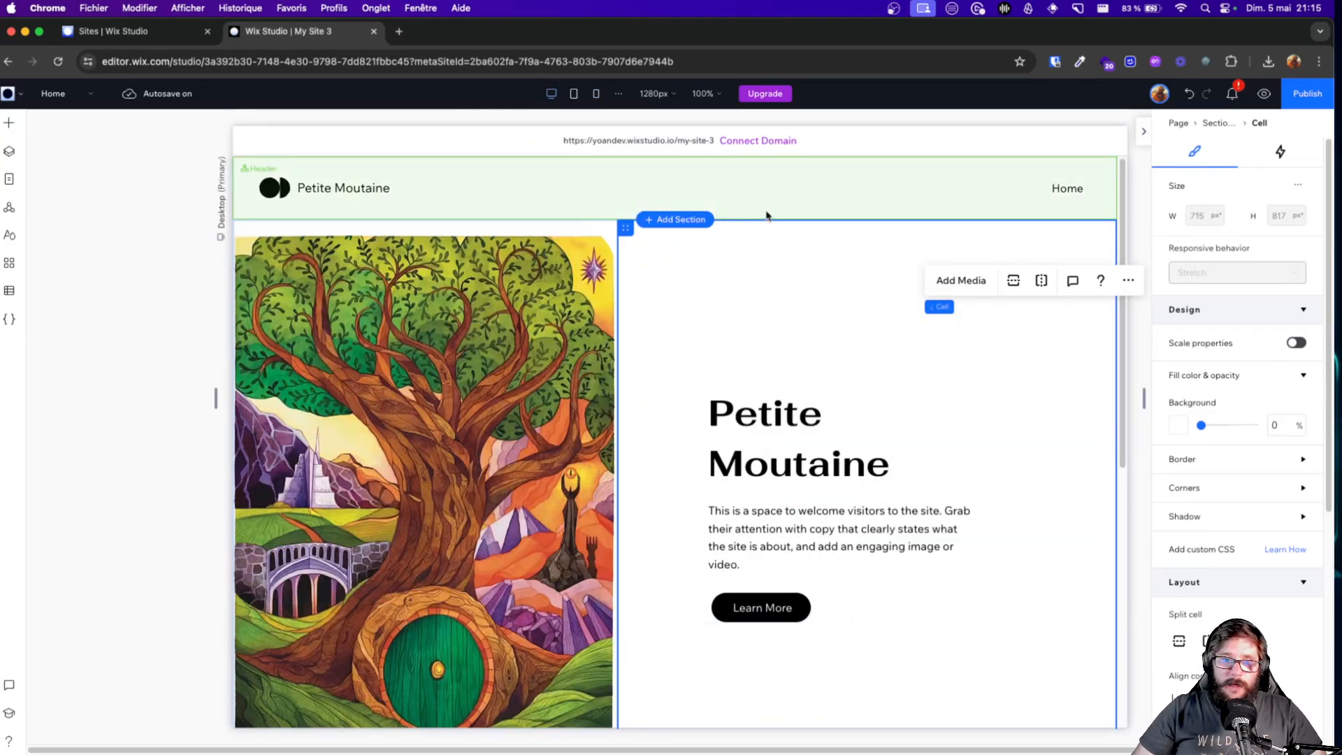
{"action": "left_click", "coordinate": [143, 408]}
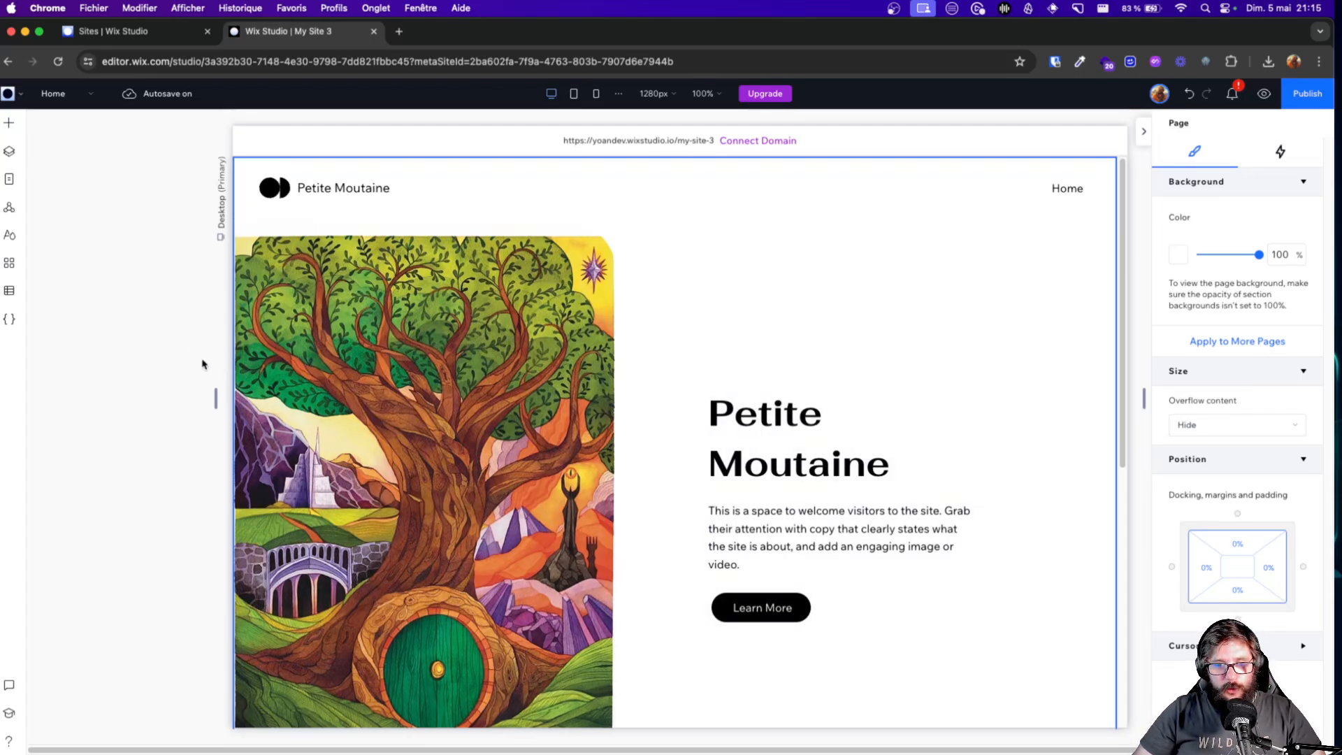
{"action": "scroll", "coordinate": [874, 371], "scroll_direction": "down", "scroll_amount": 6}
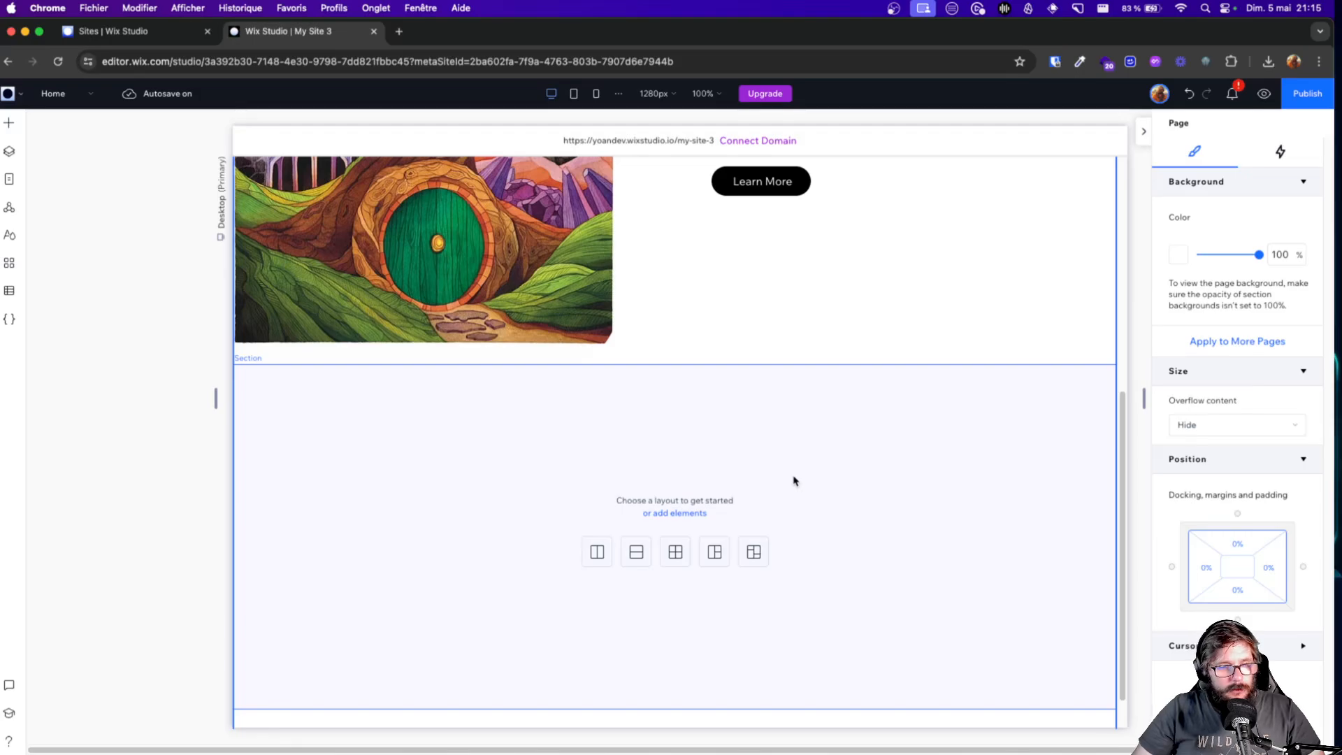
{"action": "scroll", "coordinate": [793, 481], "scroll_direction": "up", "scroll_amount": 5}
{"action": "scroll", "coordinate": [795, 480], "scroll_direction": "down", "scroll_amount": 5}
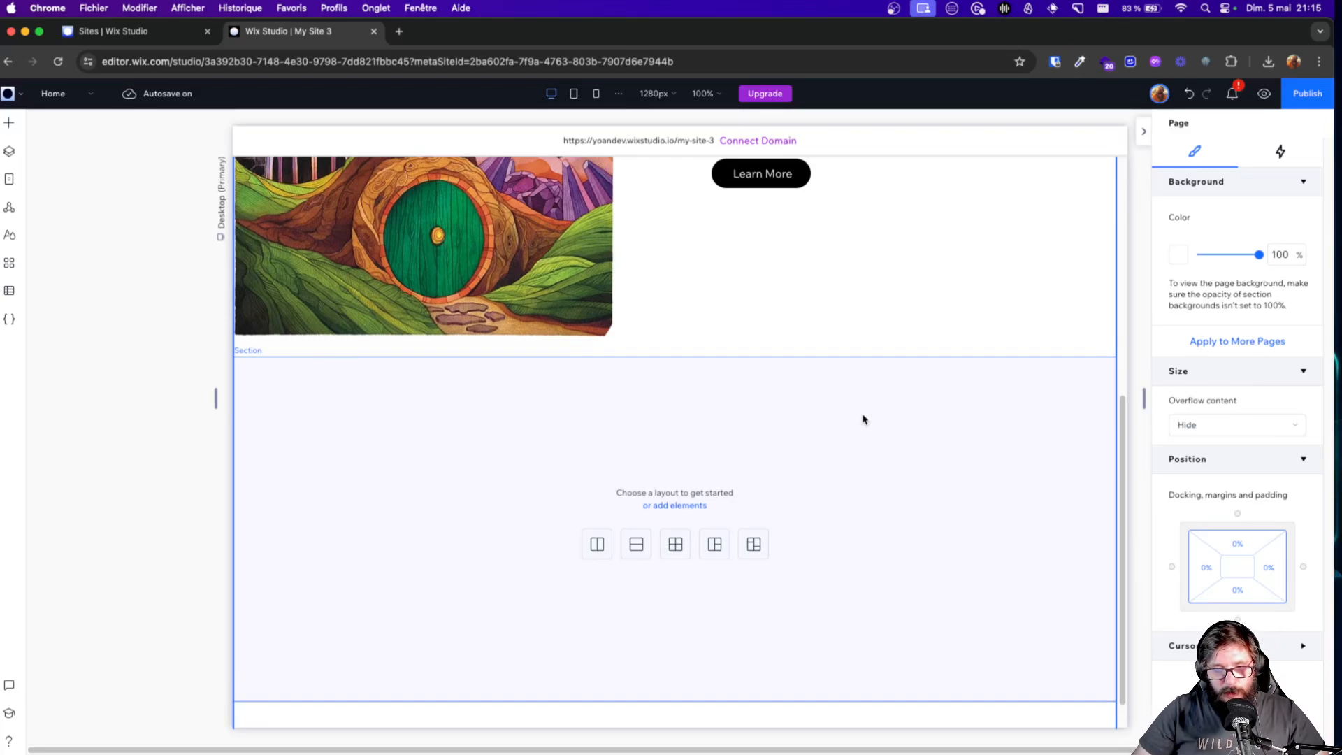
{"action": "key", "text": "Delete"}
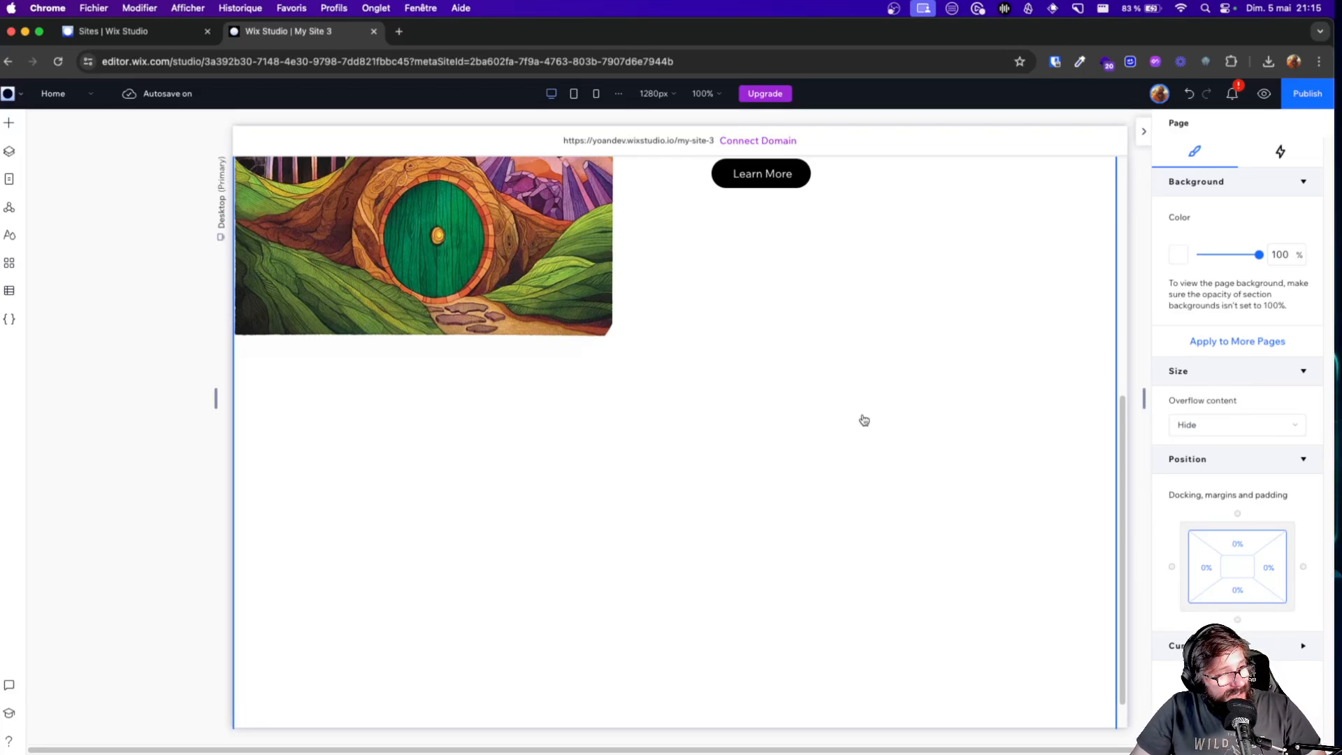
{"action": "key", "text": "super+z"}
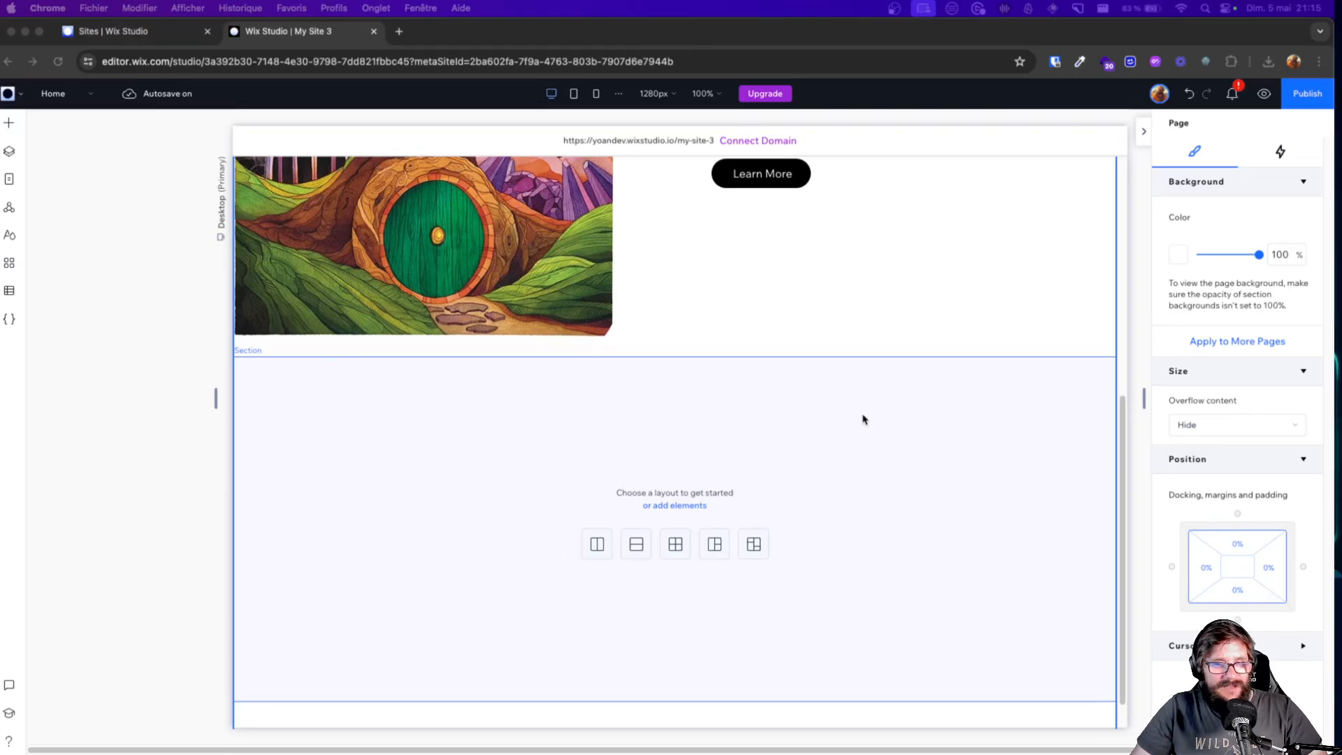
{"action": "key", "text": "Delete"}
{"action": "key", "text": "super+z"}
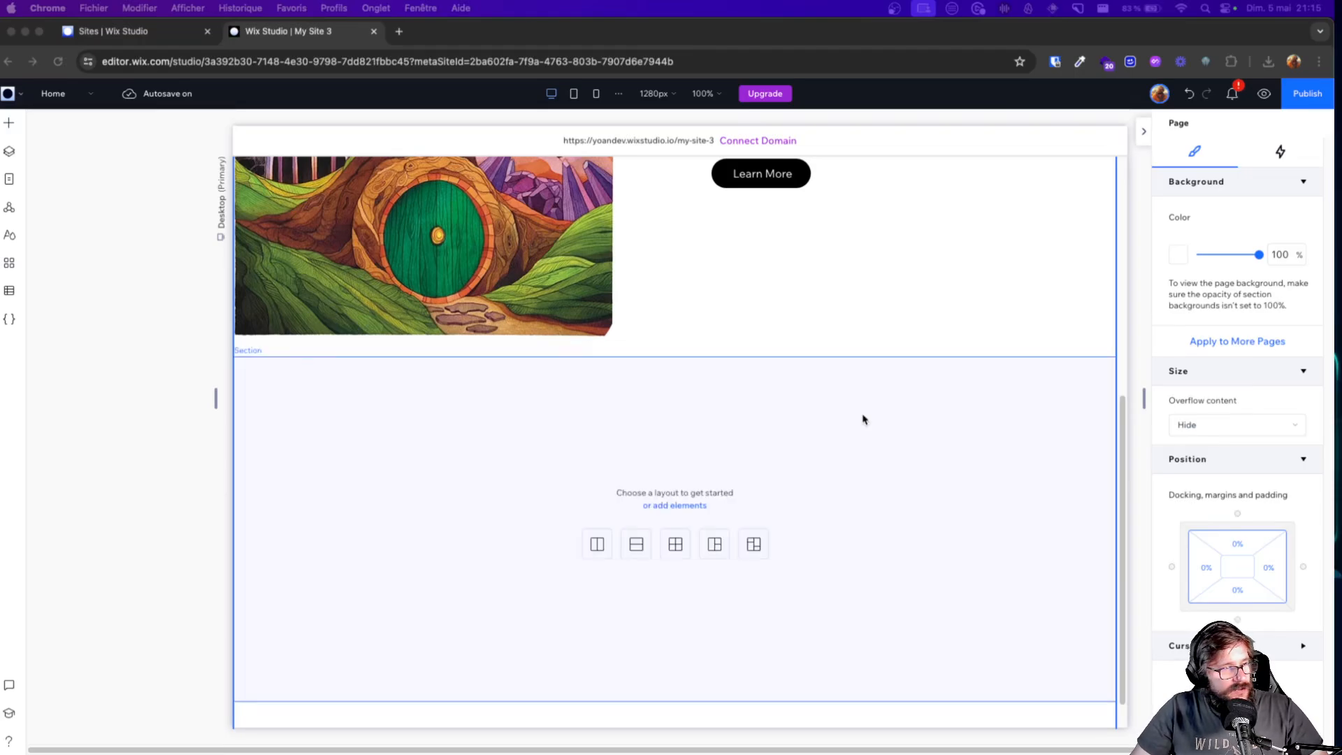
{"action": "key", "text": "Delete"}
{"action": "key", "text": "super+z"}
{"action": "key", "text": "Delete"}
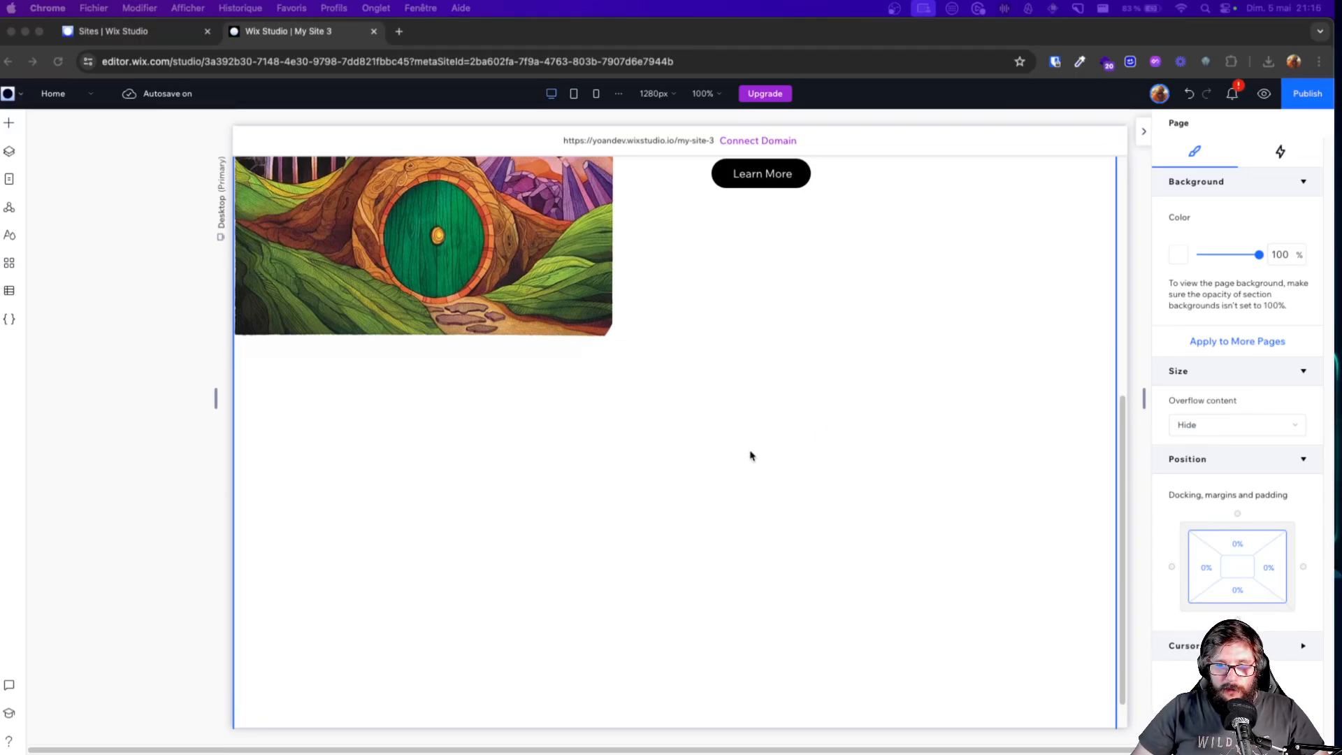
Insert the first four-column Pro Gallery from the media elements into the blank area below the Petite Moutaine section
{"action": "key", "text": "super+z"}
{"action": "left_click", "coordinate": [687, 505]}
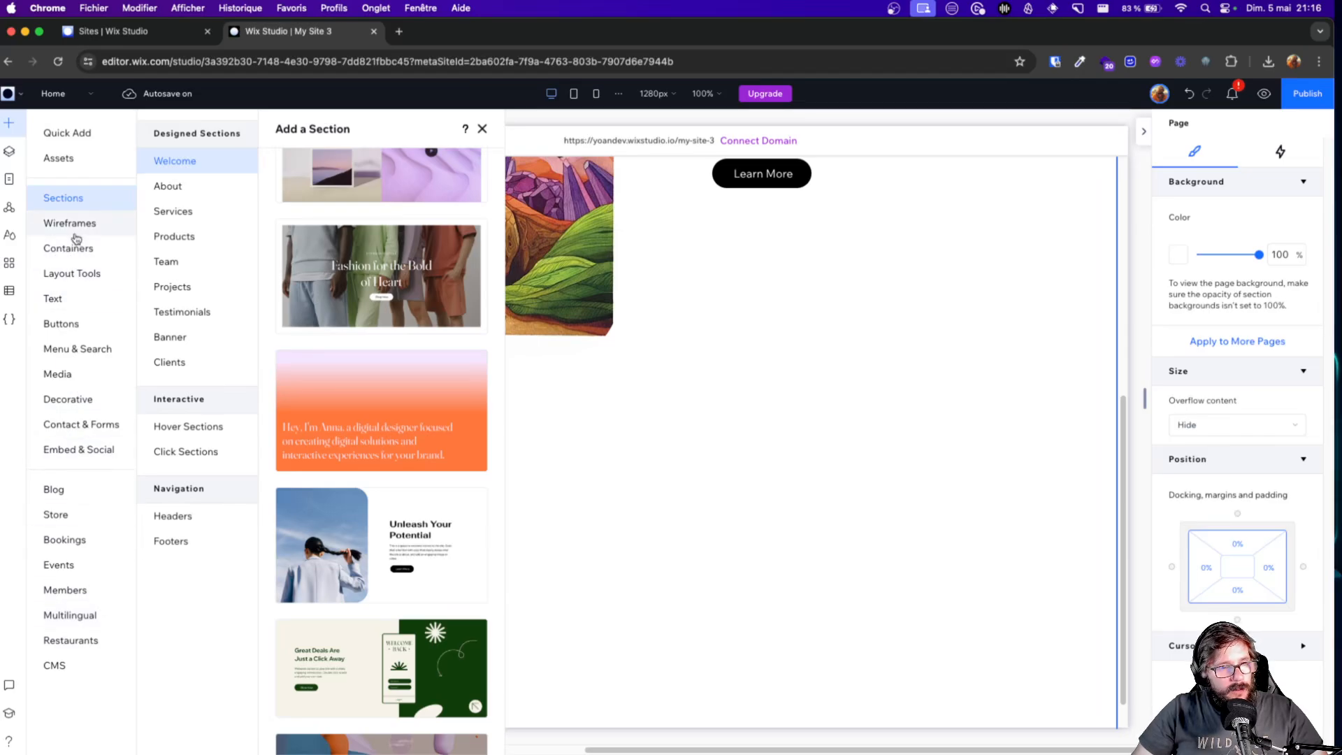
{"action": "left_click", "coordinate": [74, 375]}
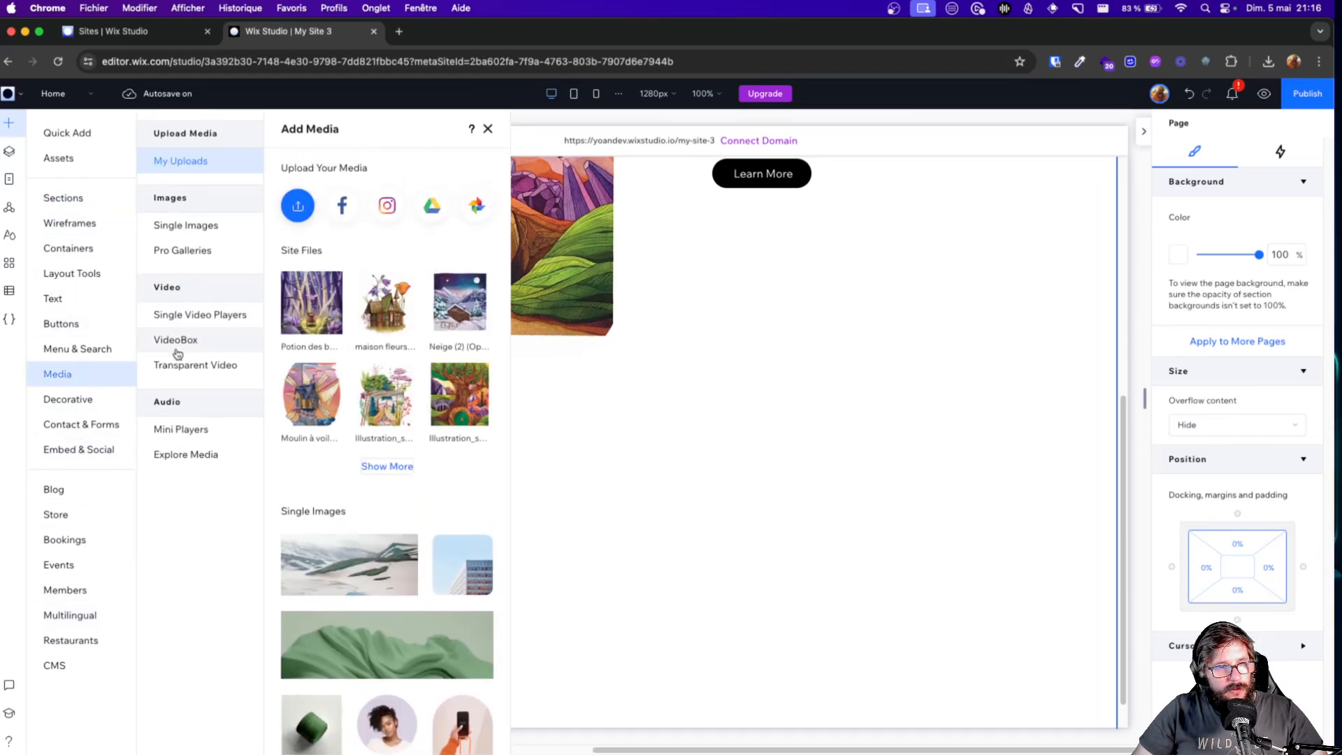
{"action": "left_click", "coordinate": [202, 249]}
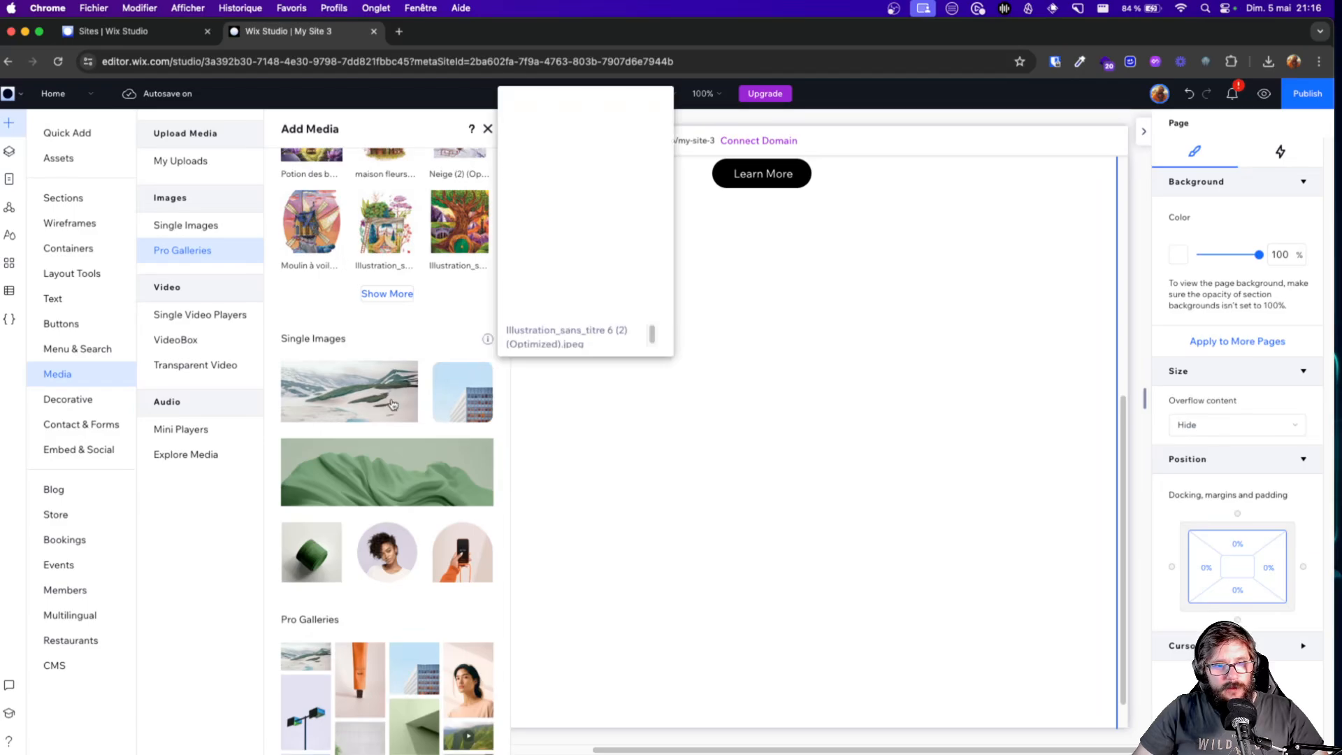
{"action": "scroll", "coordinate": [400, 483], "scroll_direction": "down", "scroll_amount": 2}
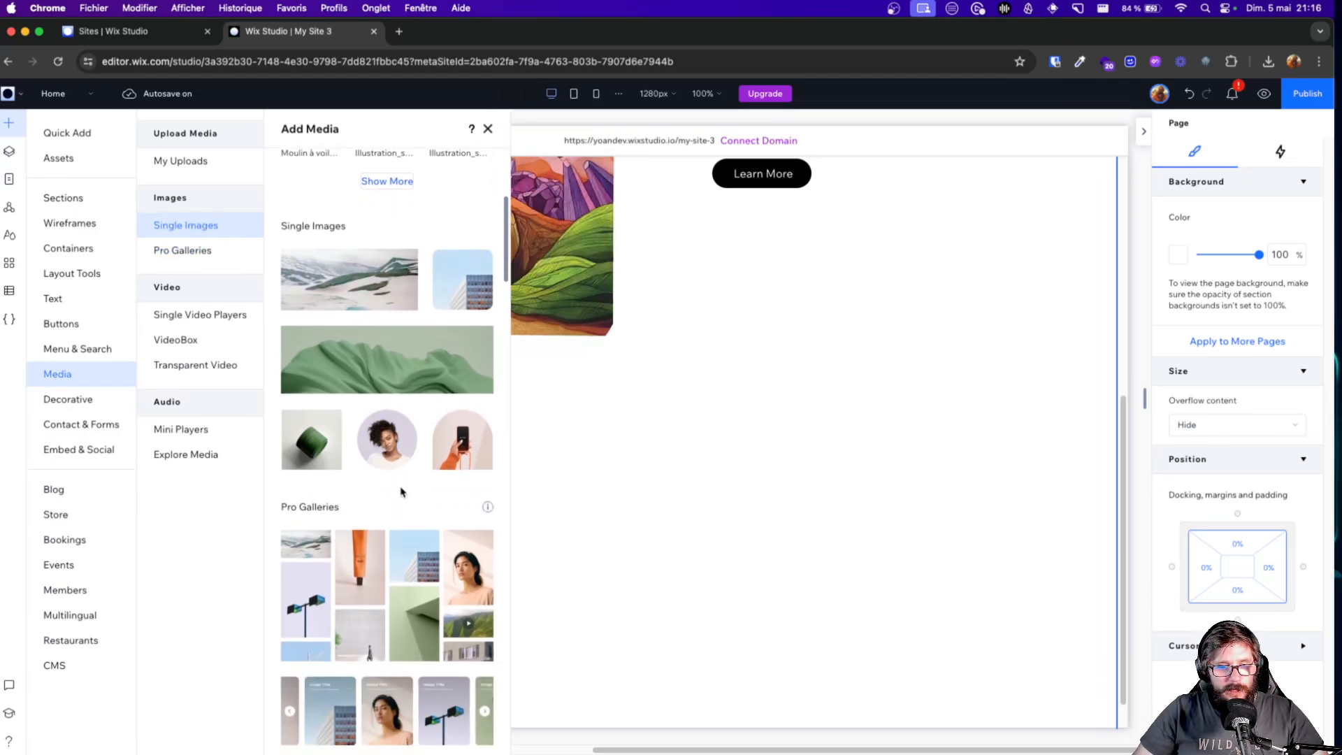
{"action": "scroll", "coordinate": [363, 533], "scroll_direction": "down", "scroll_amount": 2}
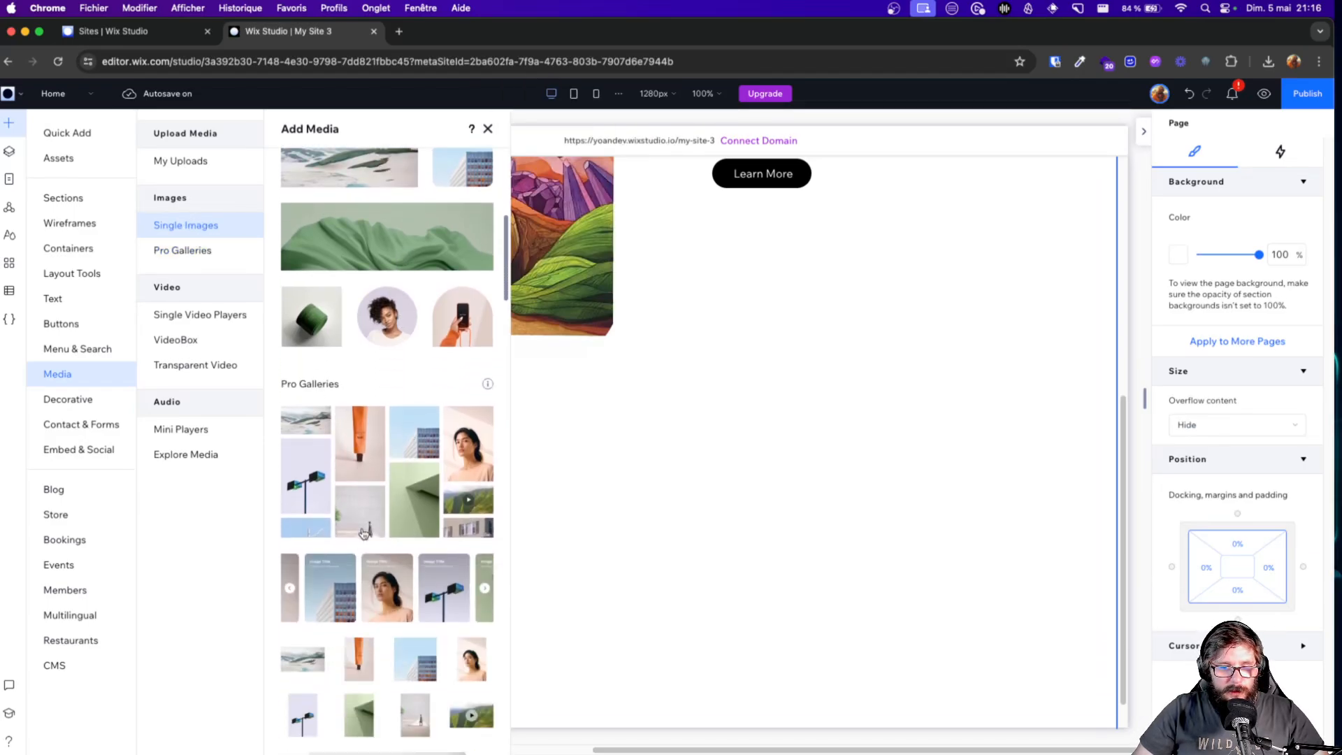
{"action": "left_click", "coordinate": [362, 479]}
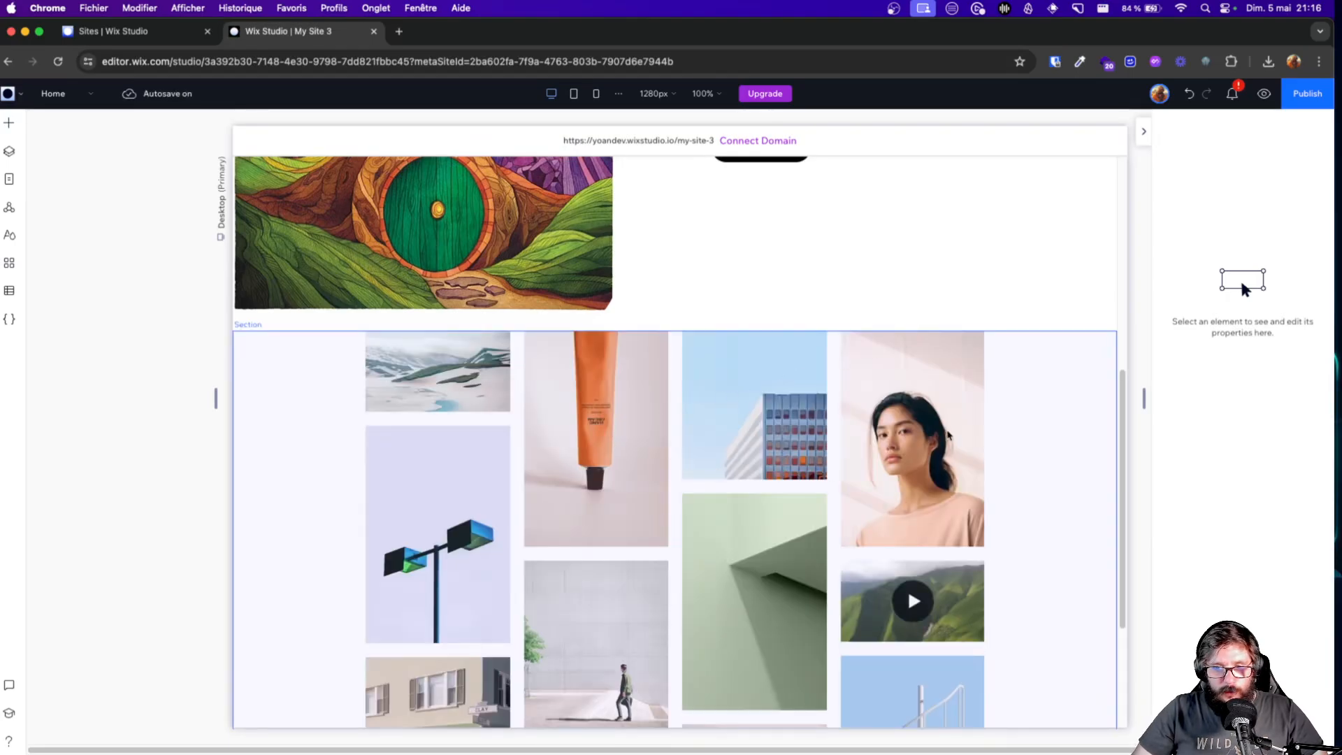
Delete all the sample media from the new Pro Gallery so that it is empty
{"action": "scroll", "coordinate": [949, 434], "scroll_direction": "down", "scroll_amount": 3}
{"action": "scroll", "coordinate": [811, 463], "scroll_direction": "up", "scroll_amount": 10}
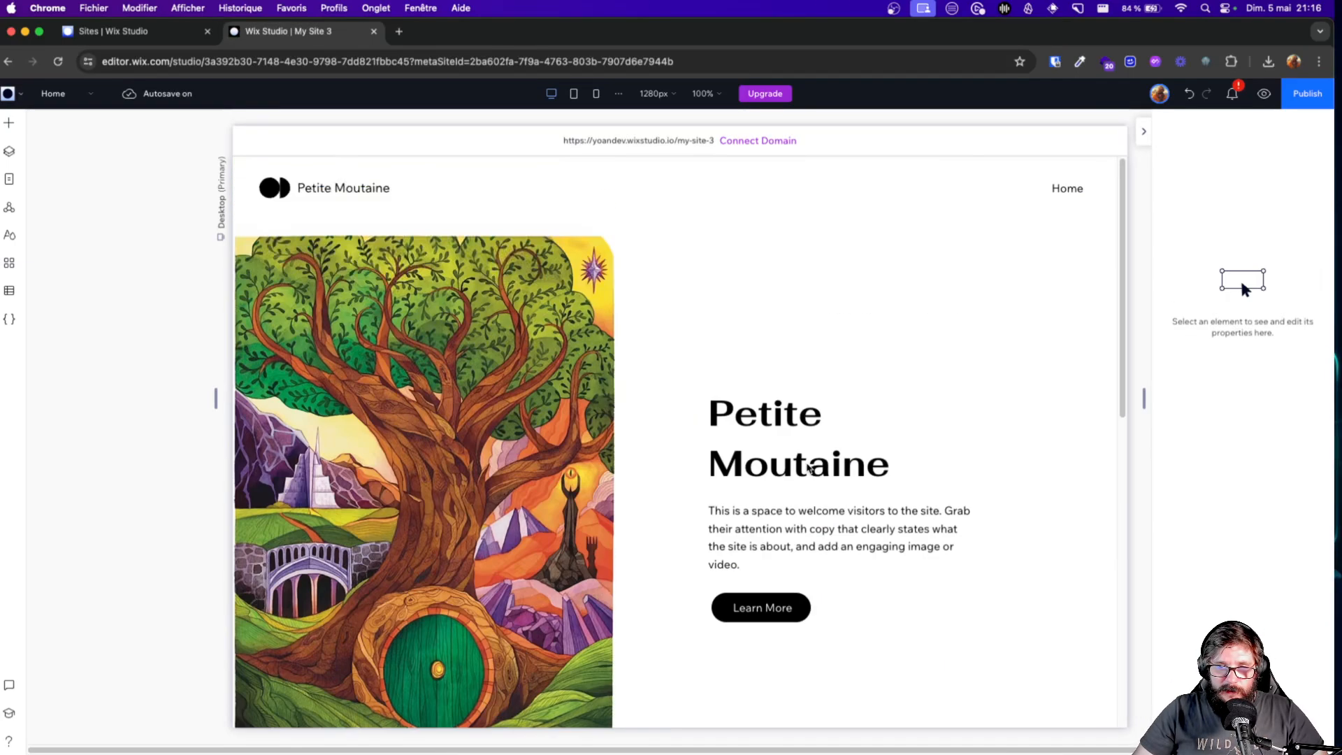
{"action": "scroll", "coordinate": [1001, 378], "scroll_direction": "down", "scroll_amount": 10}
{"action": "scroll", "coordinate": [1241, 286], "scroll_direction": "up", "scroll_amount": 3}
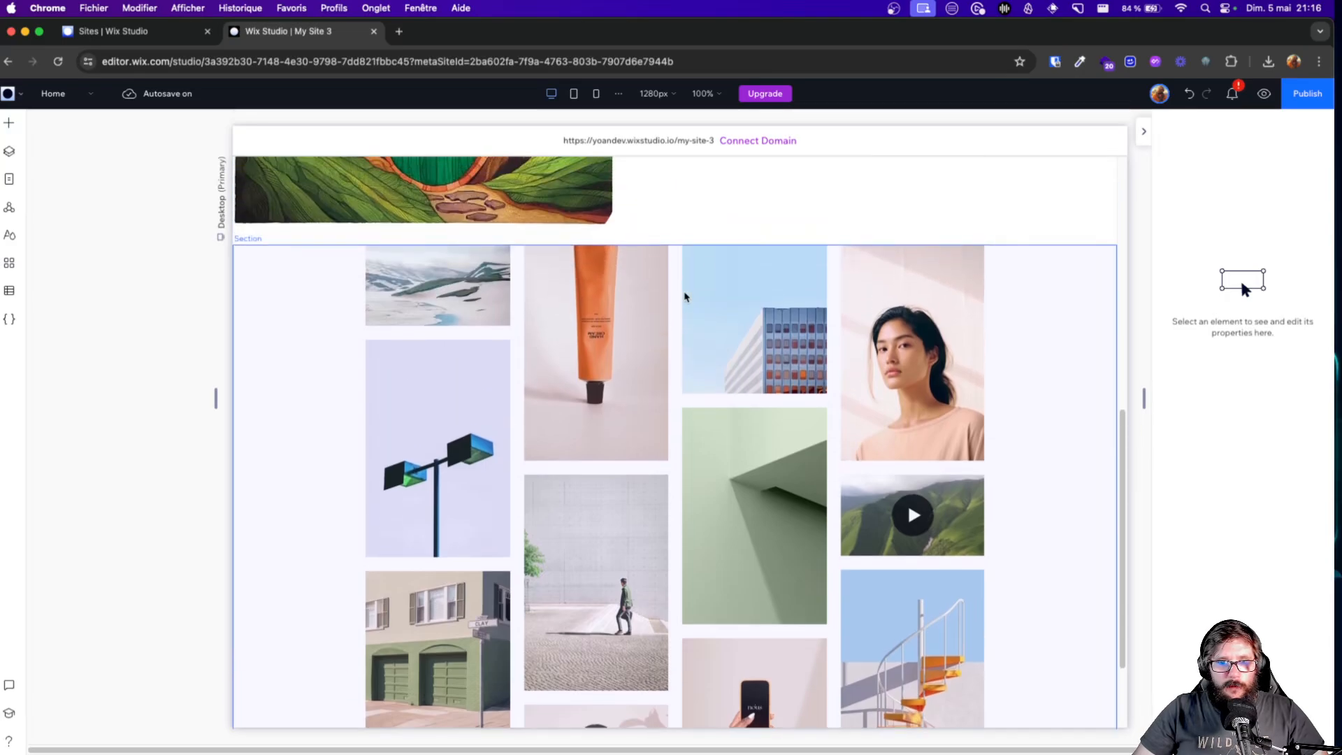
{"action": "left_click", "coordinate": [280, 326]}
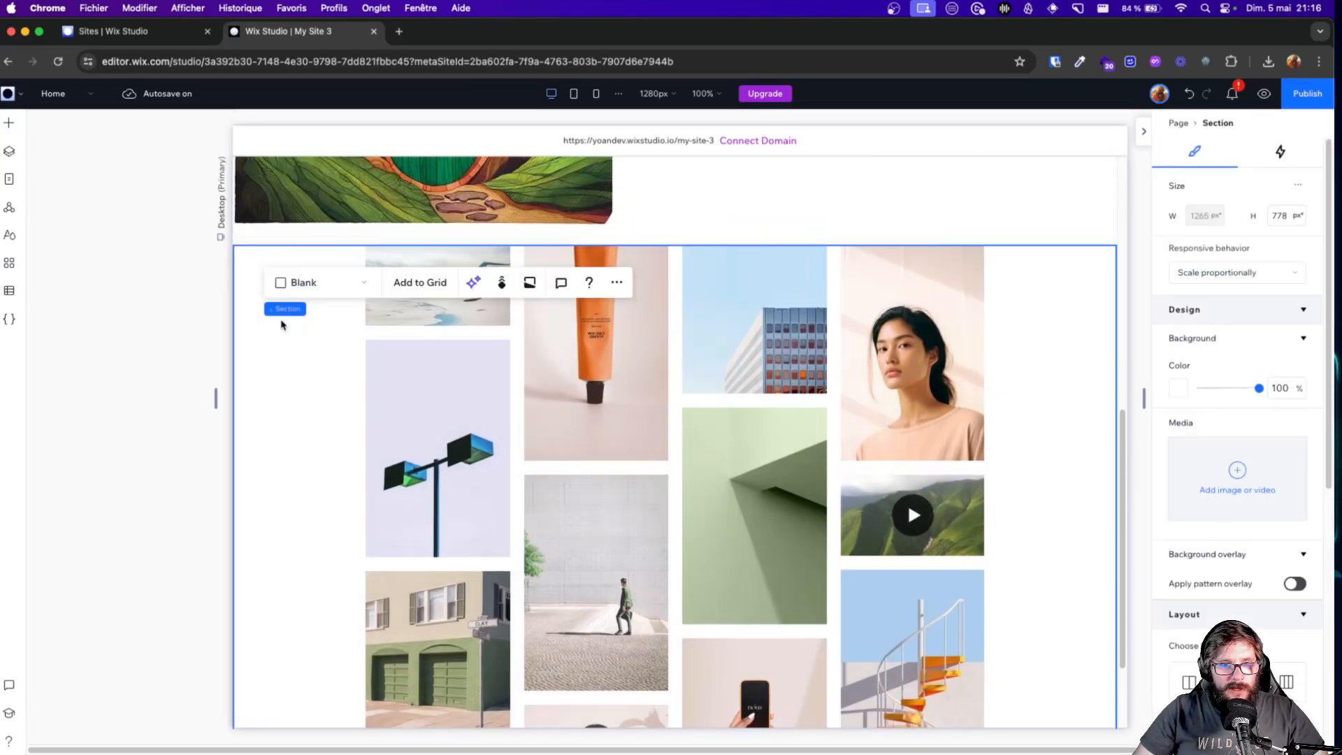
{"action": "left_click", "coordinate": [370, 349]}
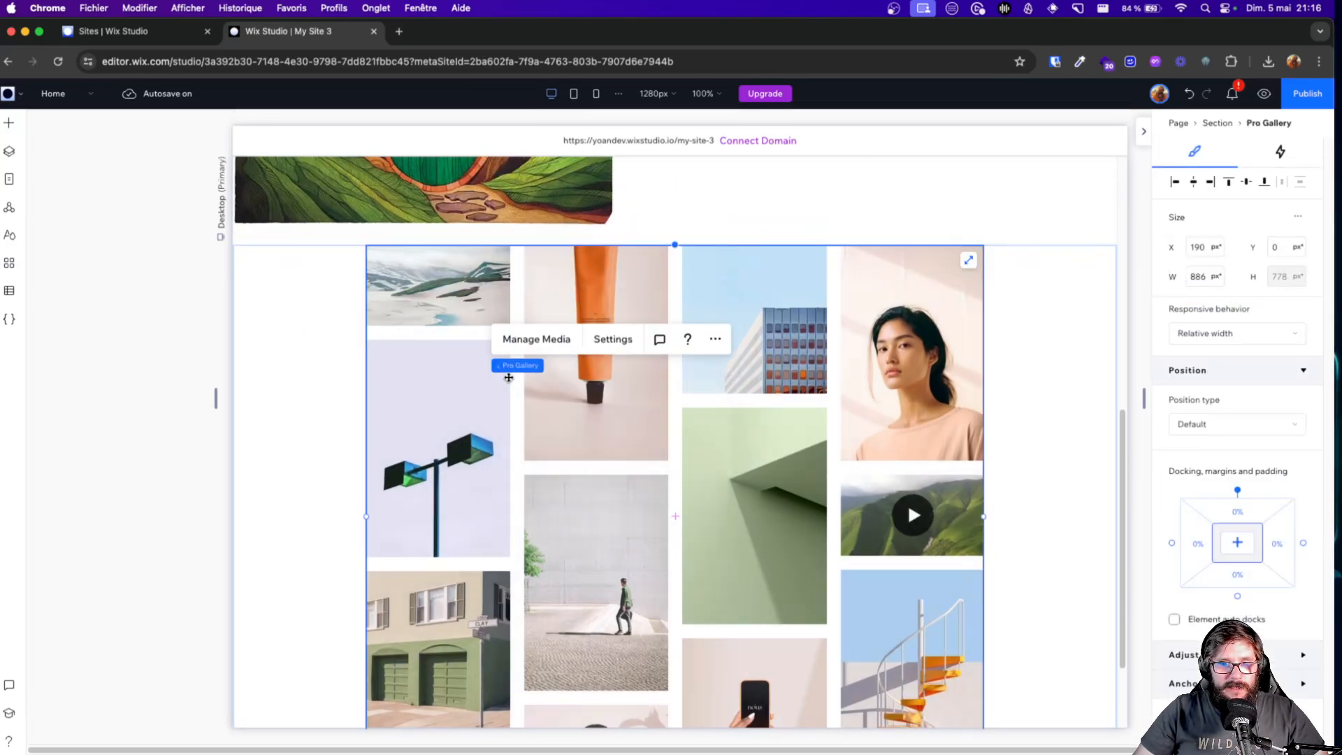
{"action": "left_click", "coordinate": [545, 341]}
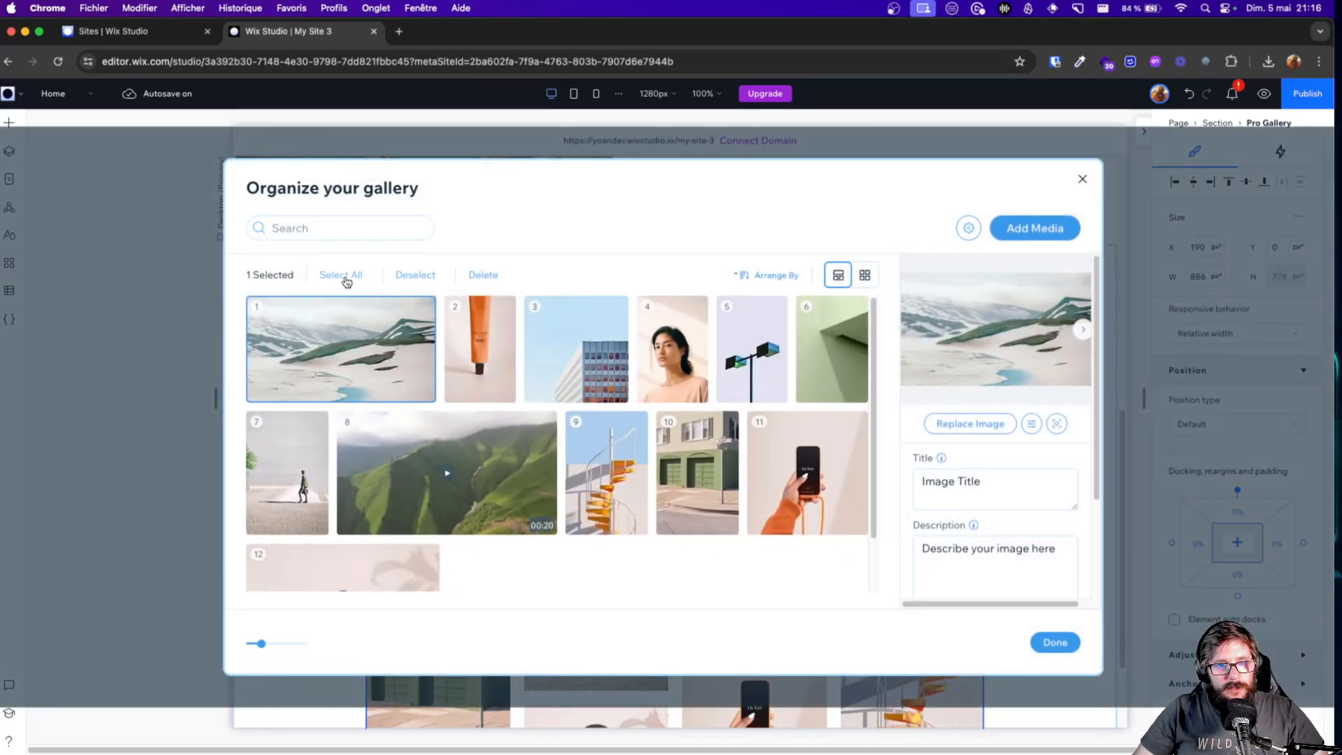
{"action": "left_click", "coordinate": [343, 274]}
{"action": "left_click", "coordinate": [412, 275]}
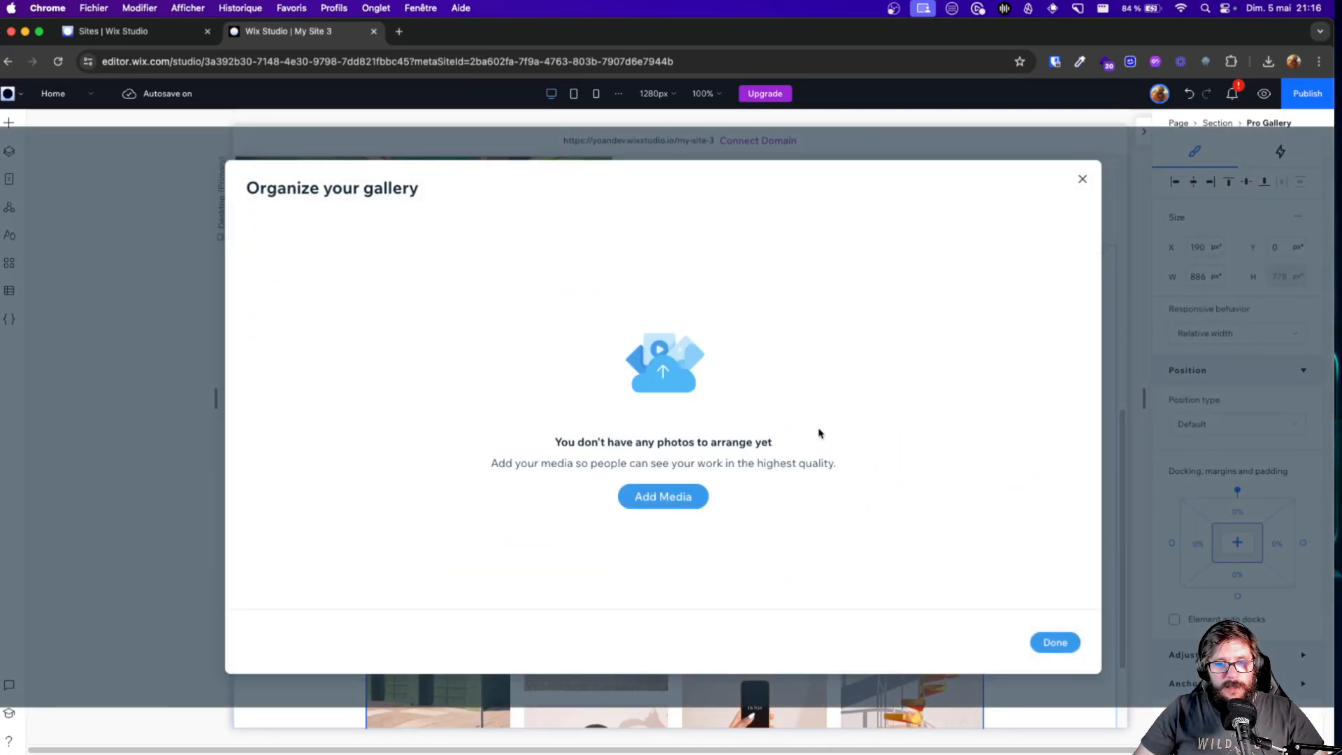
Add all seven uploaded illustrations from the site files to the empty gallery as images
{"action": "left_click", "coordinate": [663, 498]}
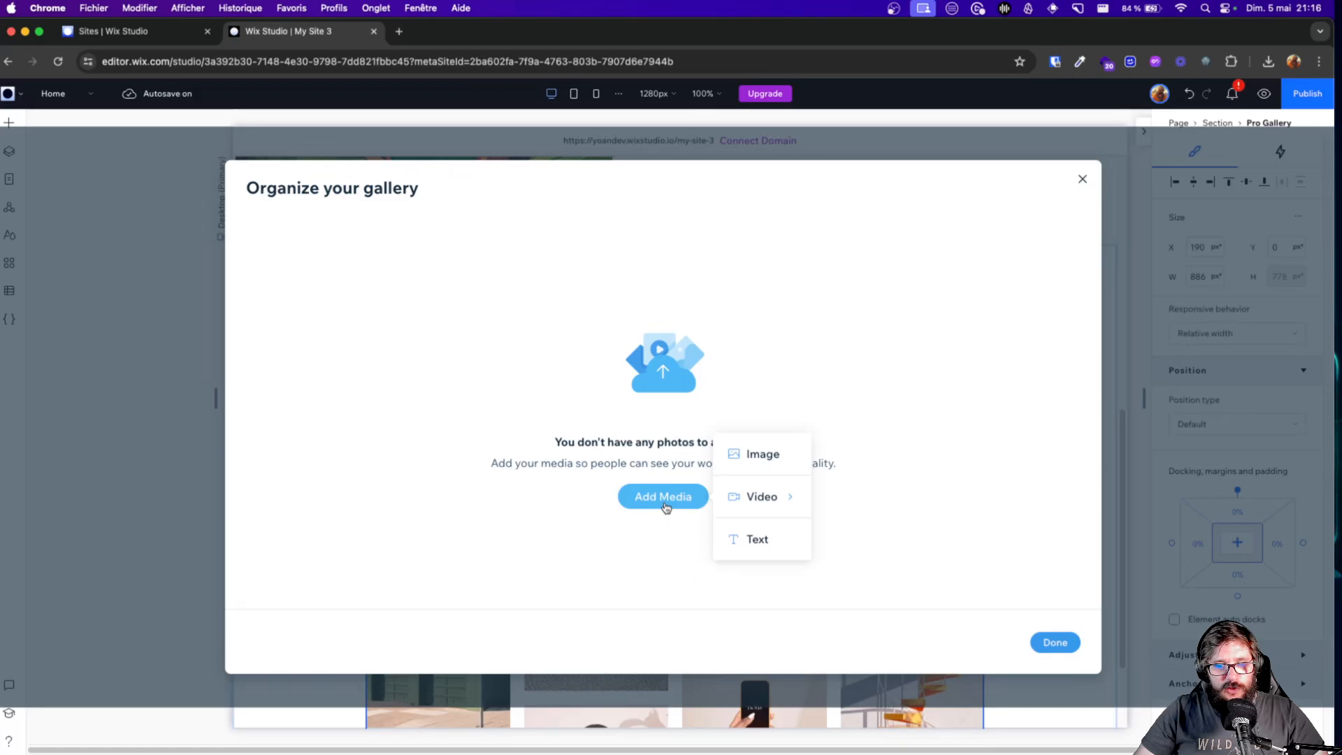
{"action": "left_click", "coordinate": [765, 461]}
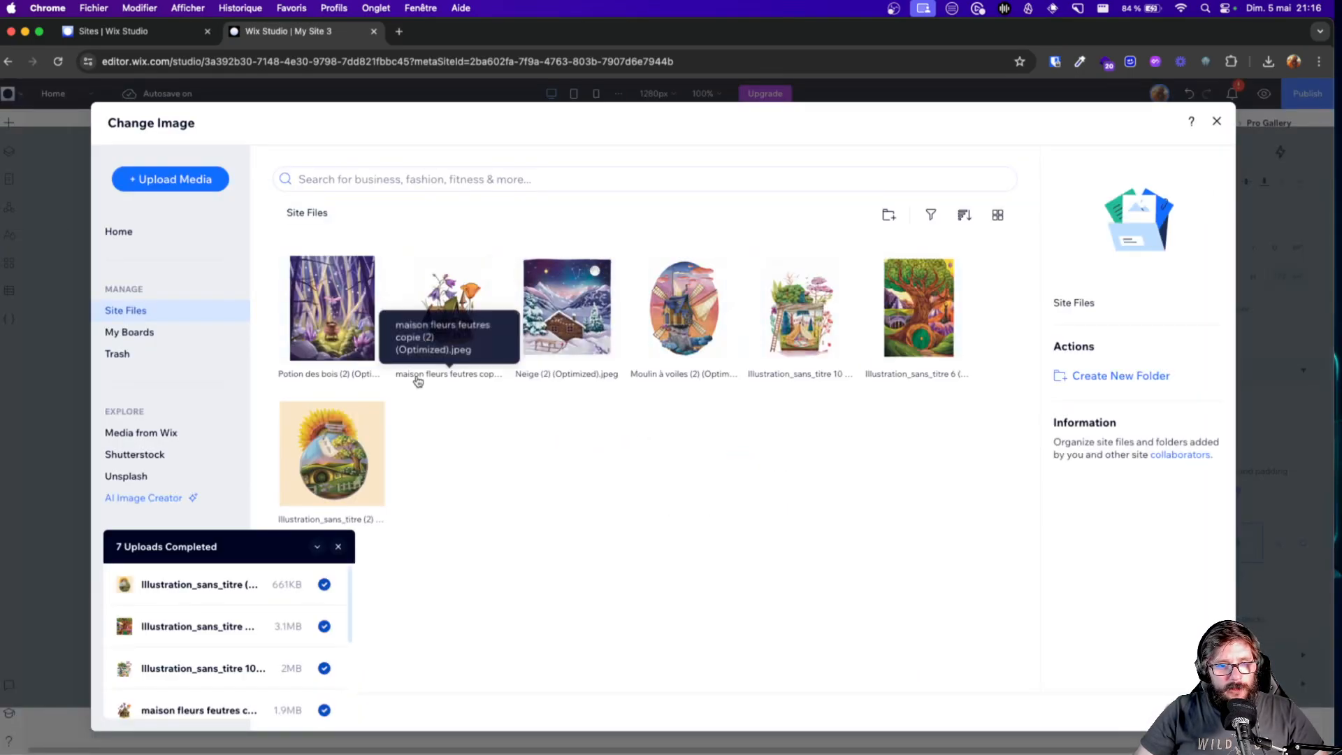
{"action": "left_click", "coordinate": [335, 333]}
{"action": "left_click", "coordinate": [451, 332]}
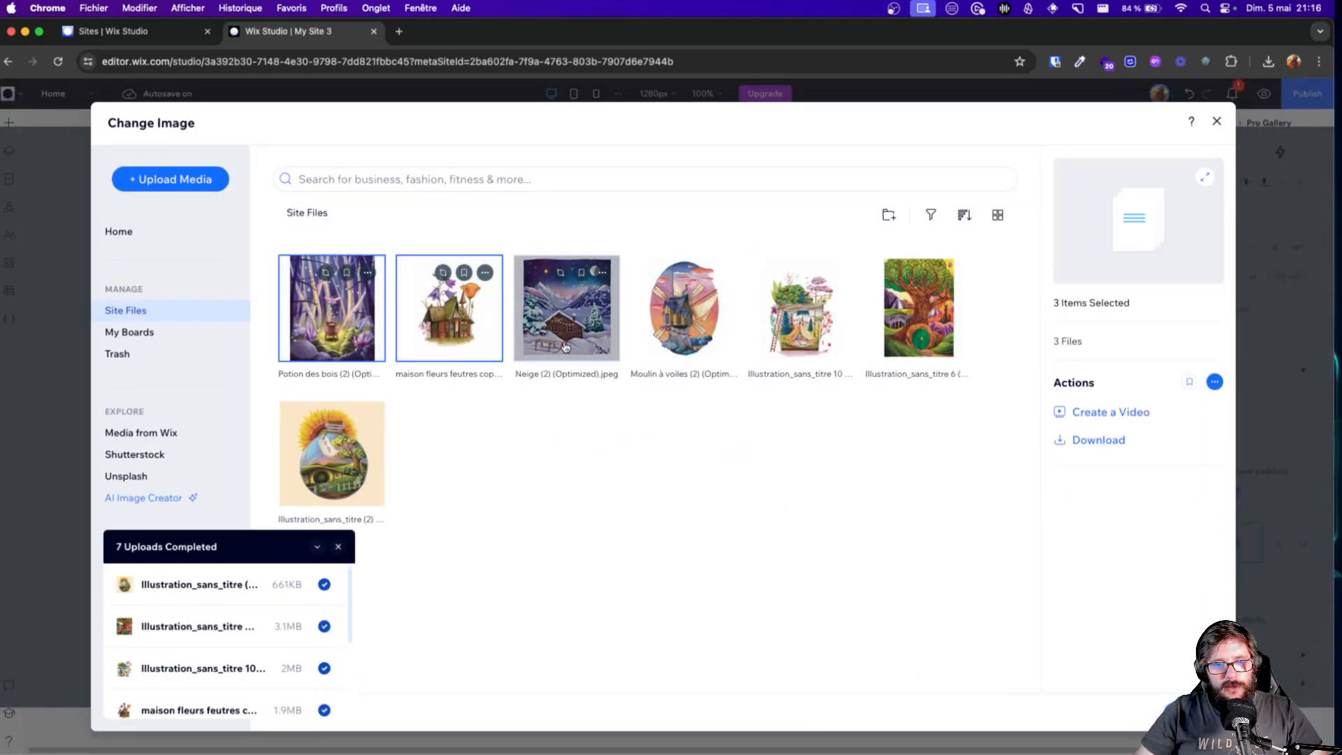
{"action": "left_click", "coordinate": [567, 332]}
{"action": "left_click", "coordinate": [695, 334]}
{"action": "left_click", "coordinate": [801, 328]}
{"action": "left_click", "coordinate": [919, 328]}
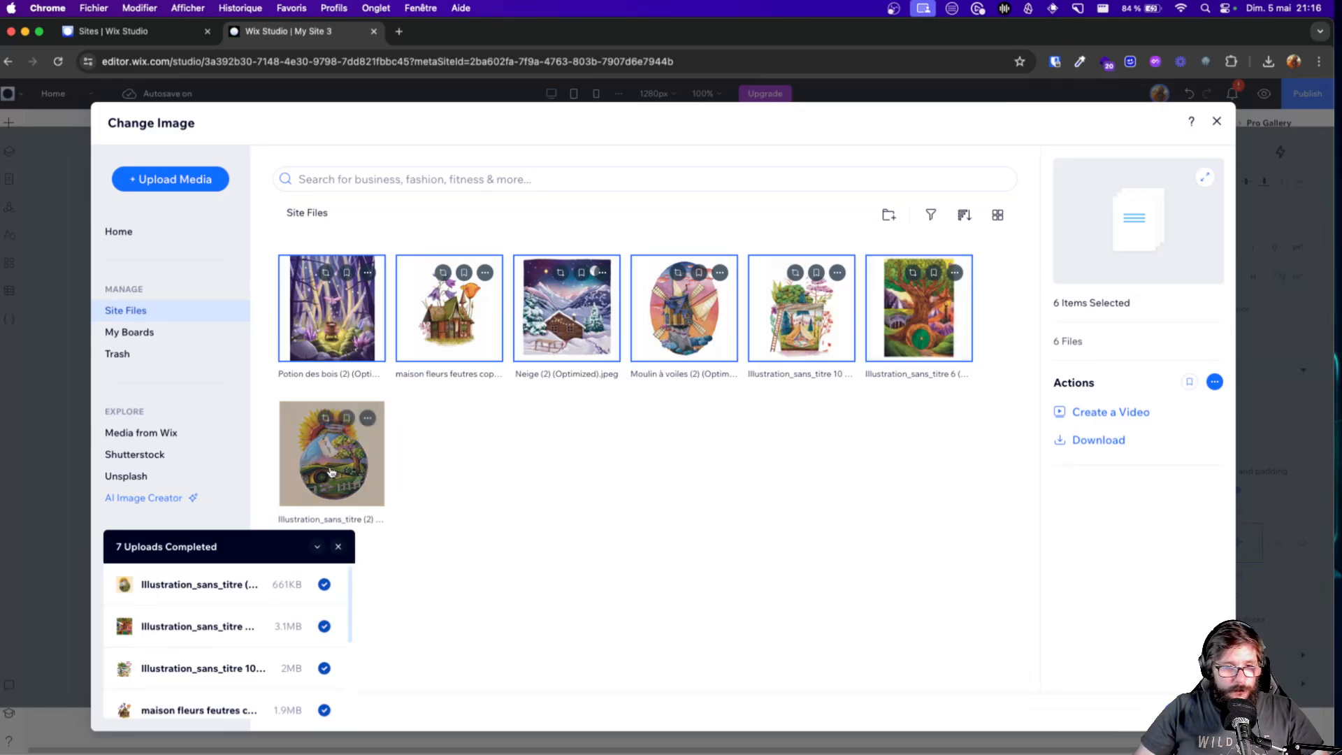
{"action": "left_click", "coordinate": [373, 481]}
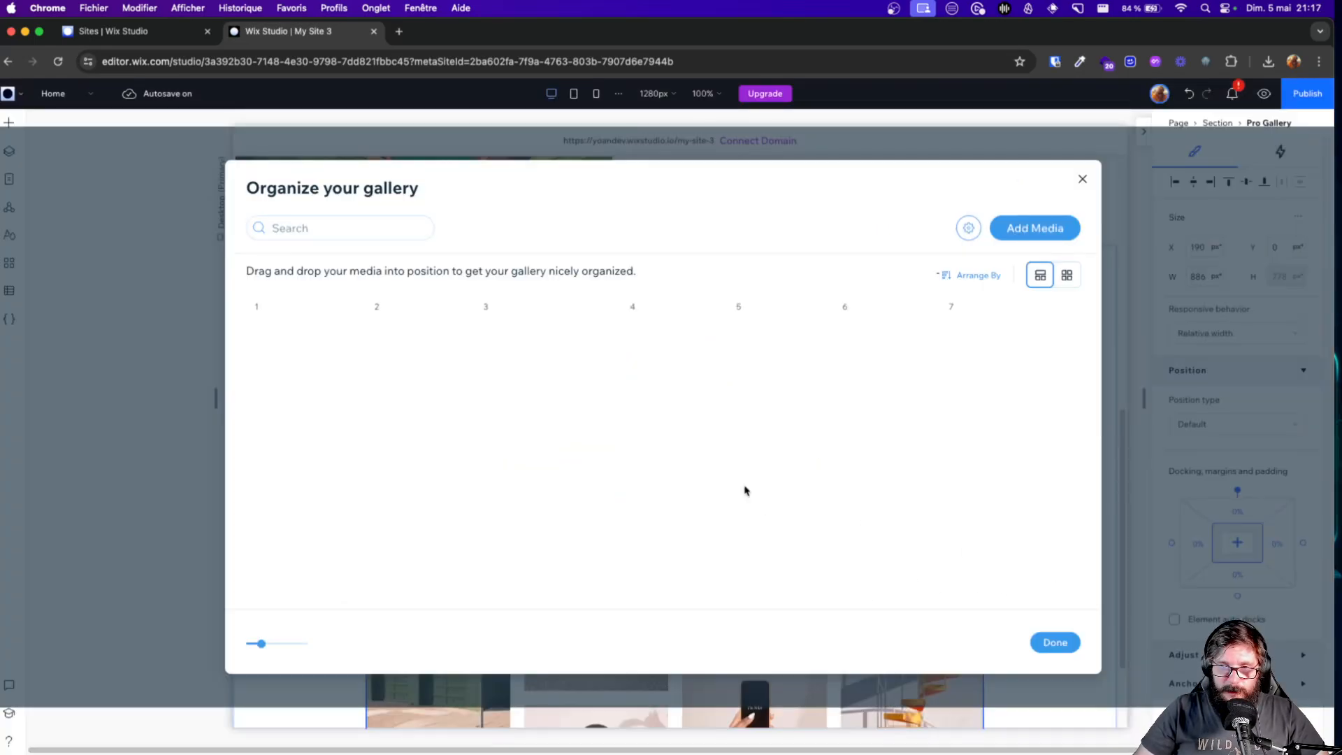
Select all seven illustrations in the gallery organizer and finish organizing the gallery
{"action": "left_click", "coordinate": [302, 402]}
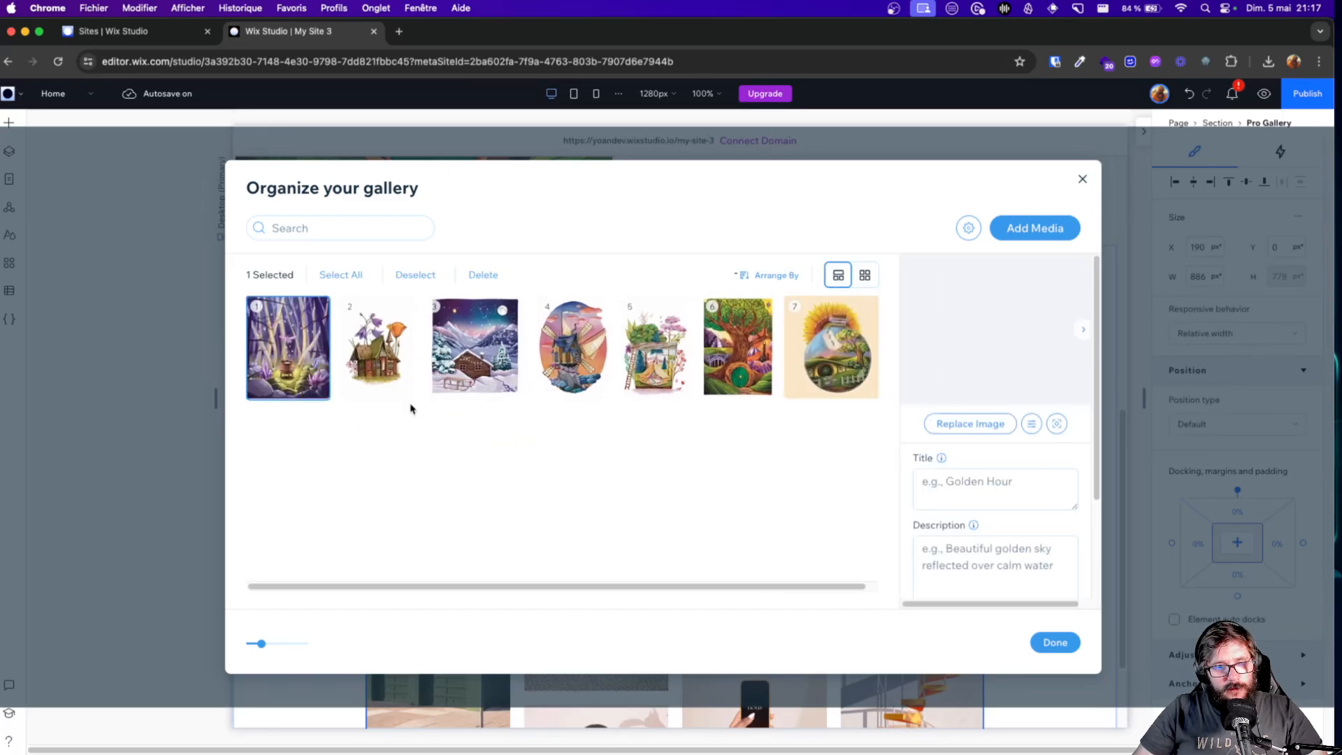
{"action": "left_click", "coordinate": [383, 387]}
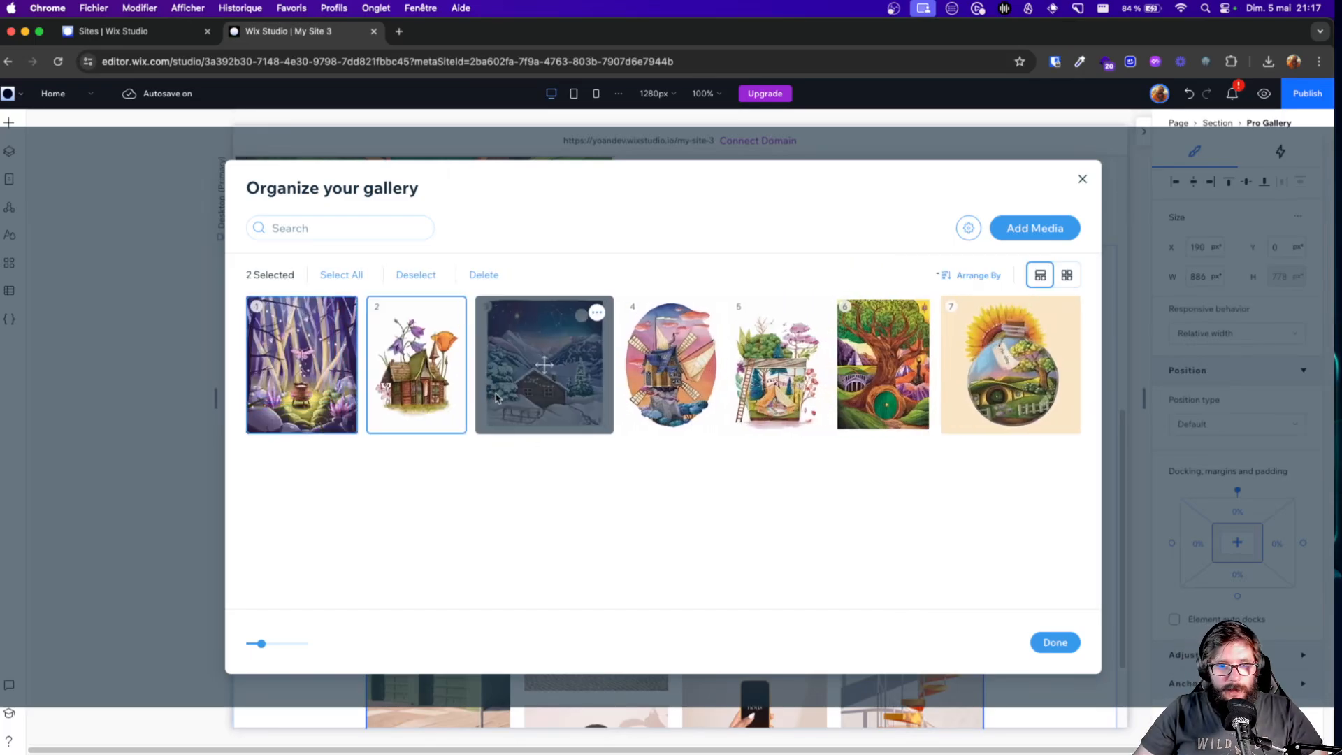
{"action": "left_click", "coordinate": [528, 405]}
{"action": "left_click", "coordinate": [670, 391]}
{"action": "left_click", "coordinate": [779, 404]}
{"action": "left_click", "coordinate": [890, 402]}
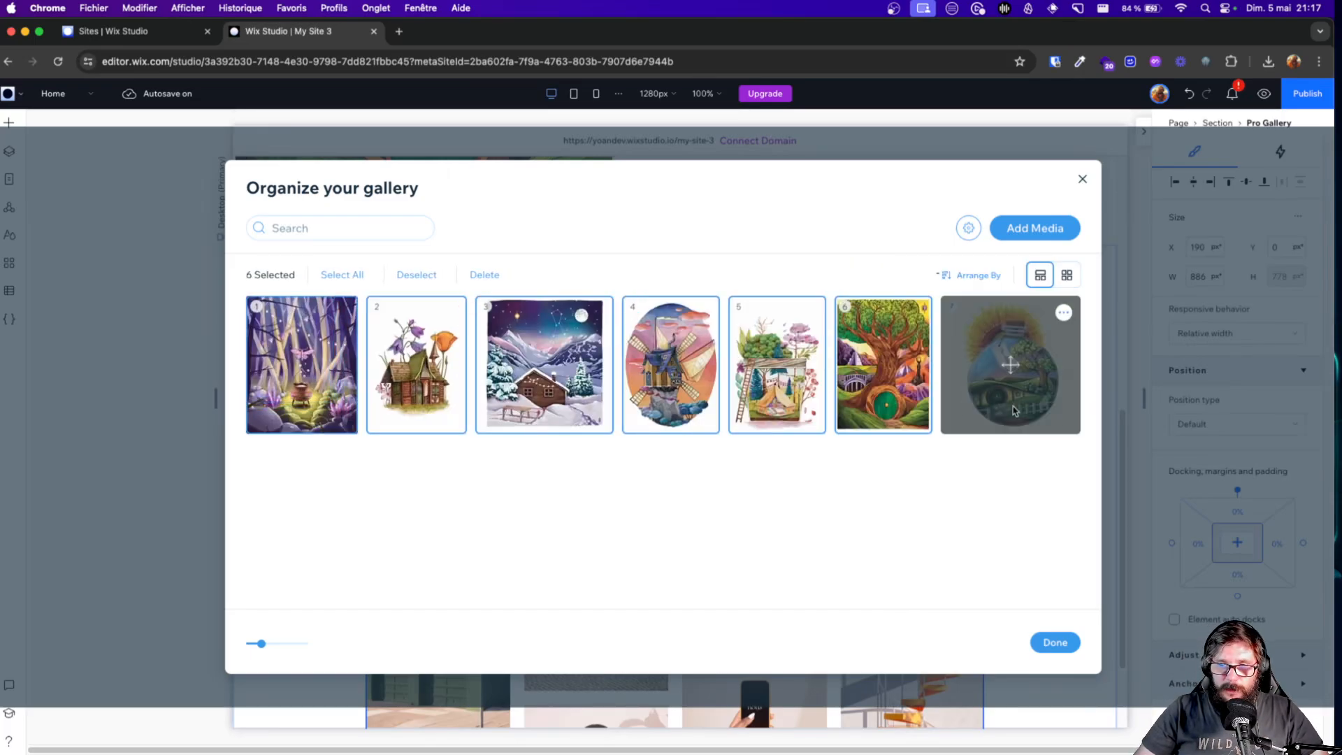
{"action": "left_click", "coordinate": [1013, 391]}
{"action": "left_click", "coordinate": [1053, 641]}
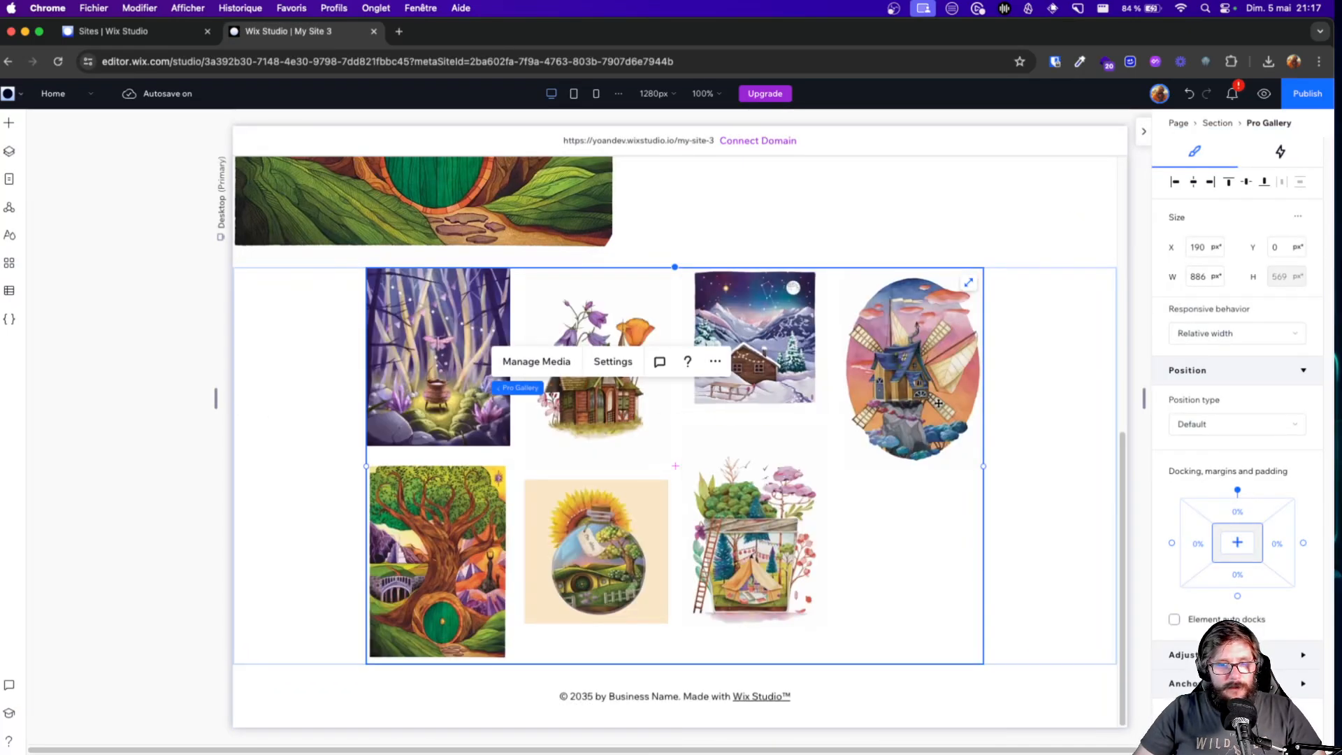
Apply the Collage layout to the Pro Gallery and review the illustrations' arrangement on the page
{"action": "left_click", "coordinate": [612, 361]}
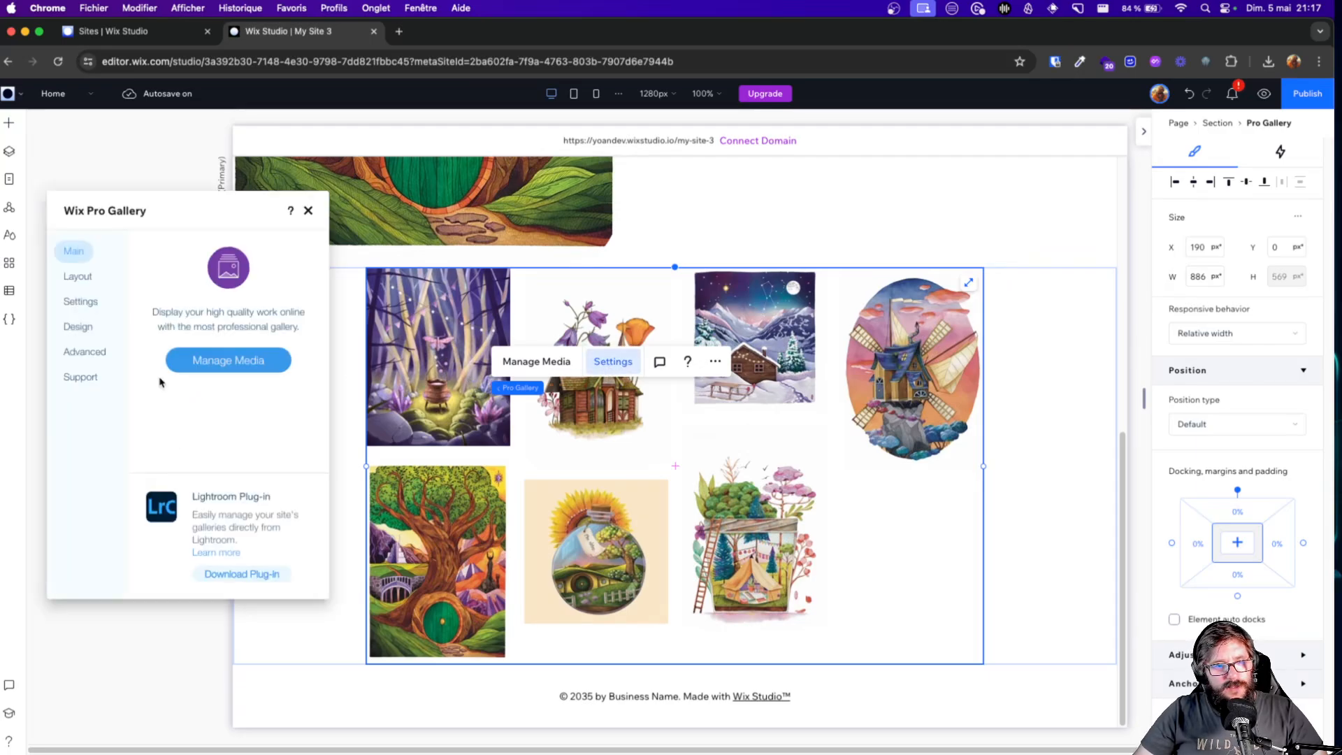
{"action": "left_click", "coordinate": [77, 276]}
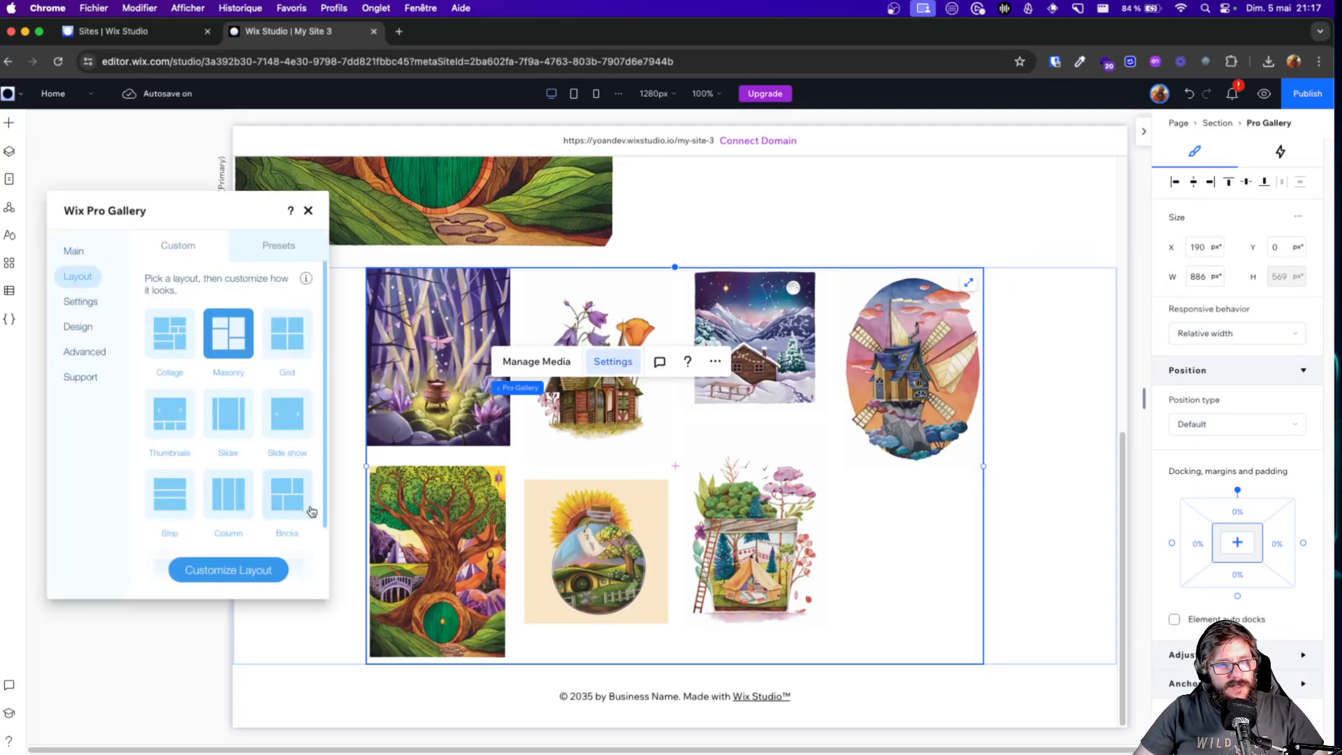
{"action": "left_click", "coordinate": [182, 341]}
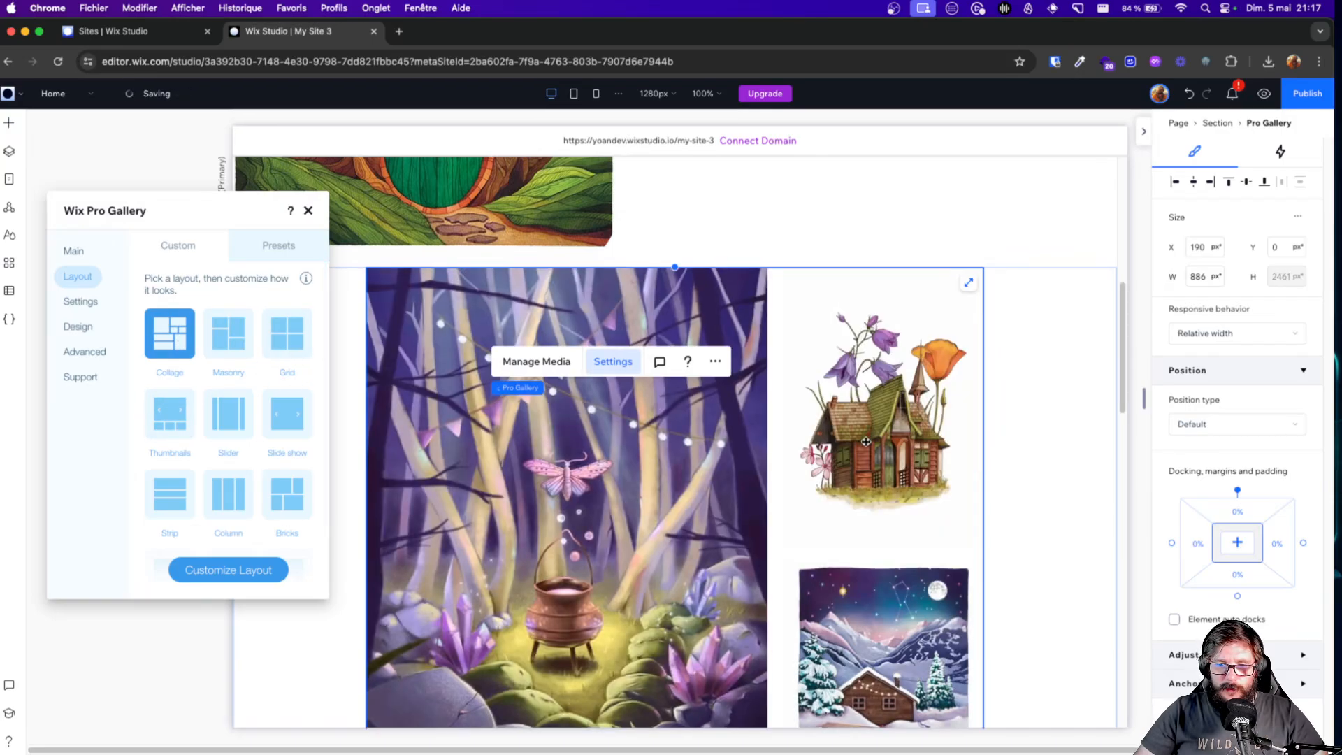
{"action": "scroll", "coordinate": [865, 441], "scroll_direction": "down", "scroll_amount": 15}
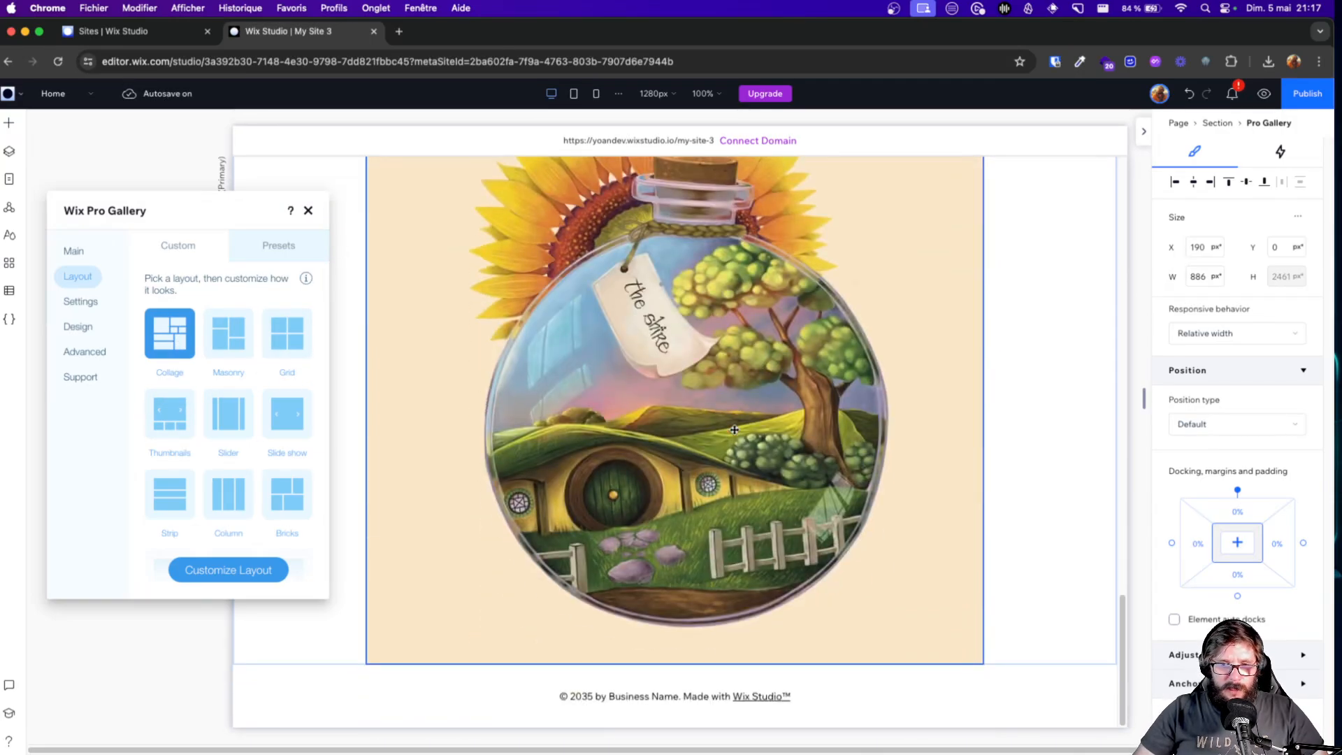
{"action": "scroll", "coordinate": [909, 367], "scroll_direction": "up", "scroll_amount": 8}
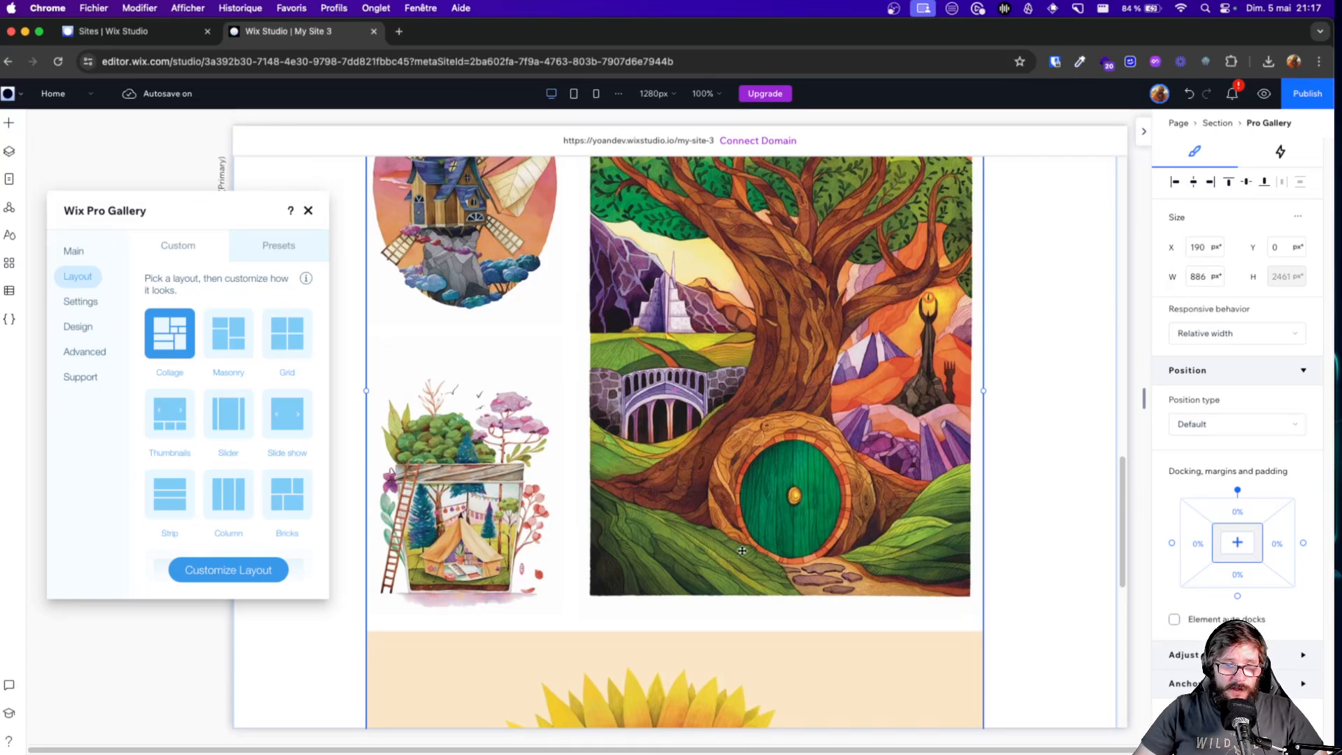
{"action": "scroll", "coordinate": [908, 507], "scroll_direction": "up", "scroll_amount": 8}
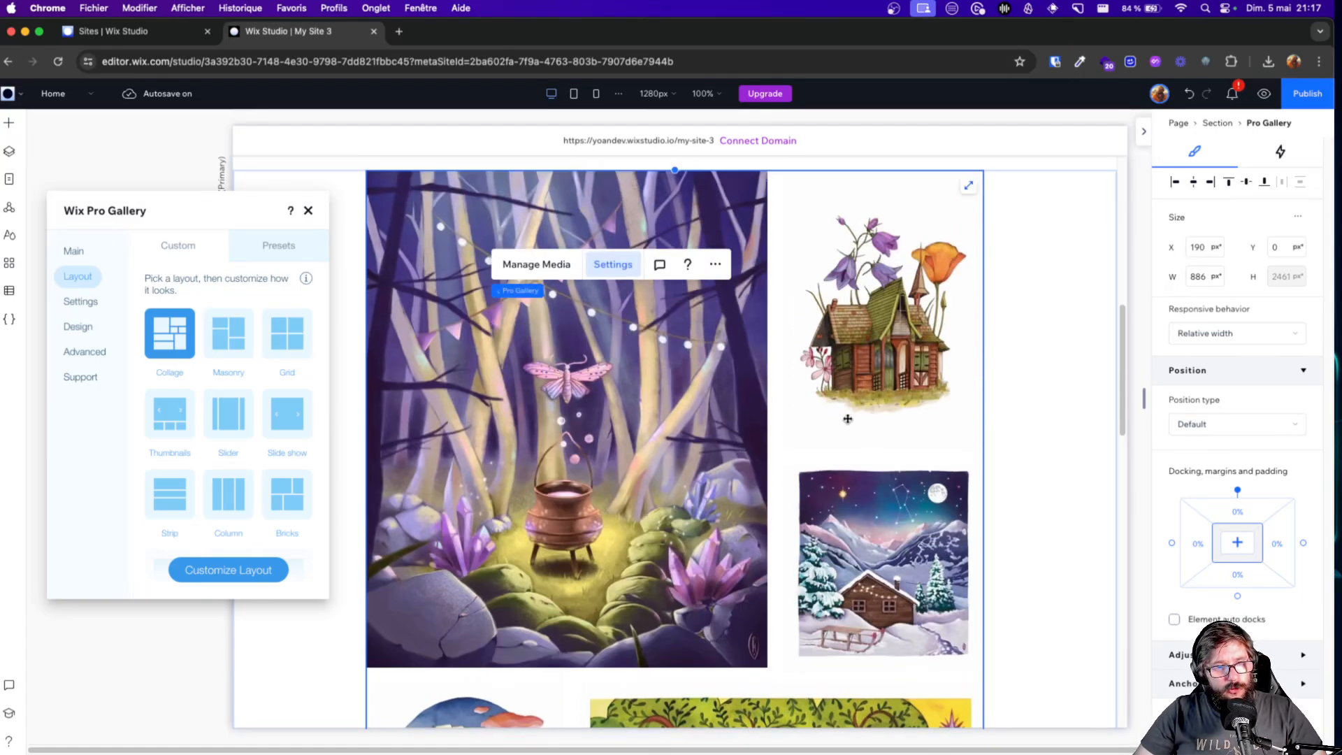
Try the Grid, Bricks, Collage and Thumbnails layouts on the Pro Gallery to compare them
{"action": "left_click", "coordinate": [287, 333]}
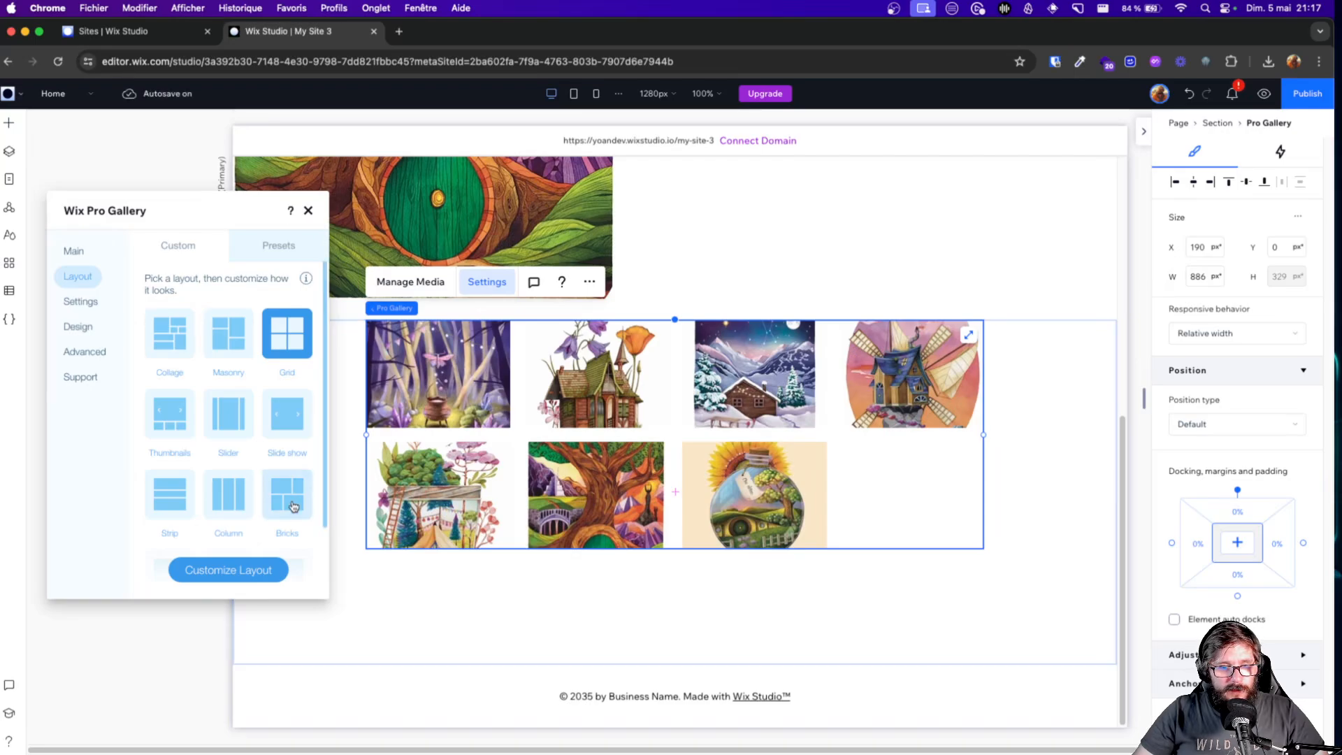
{"action": "left_click", "coordinate": [288, 494]}
{"action": "scroll", "coordinate": [850, 443], "scroll_direction": "down", "scroll_amount": 5}
{"action": "scroll", "coordinate": [850, 442], "scroll_direction": "down", "scroll_amount": 5}
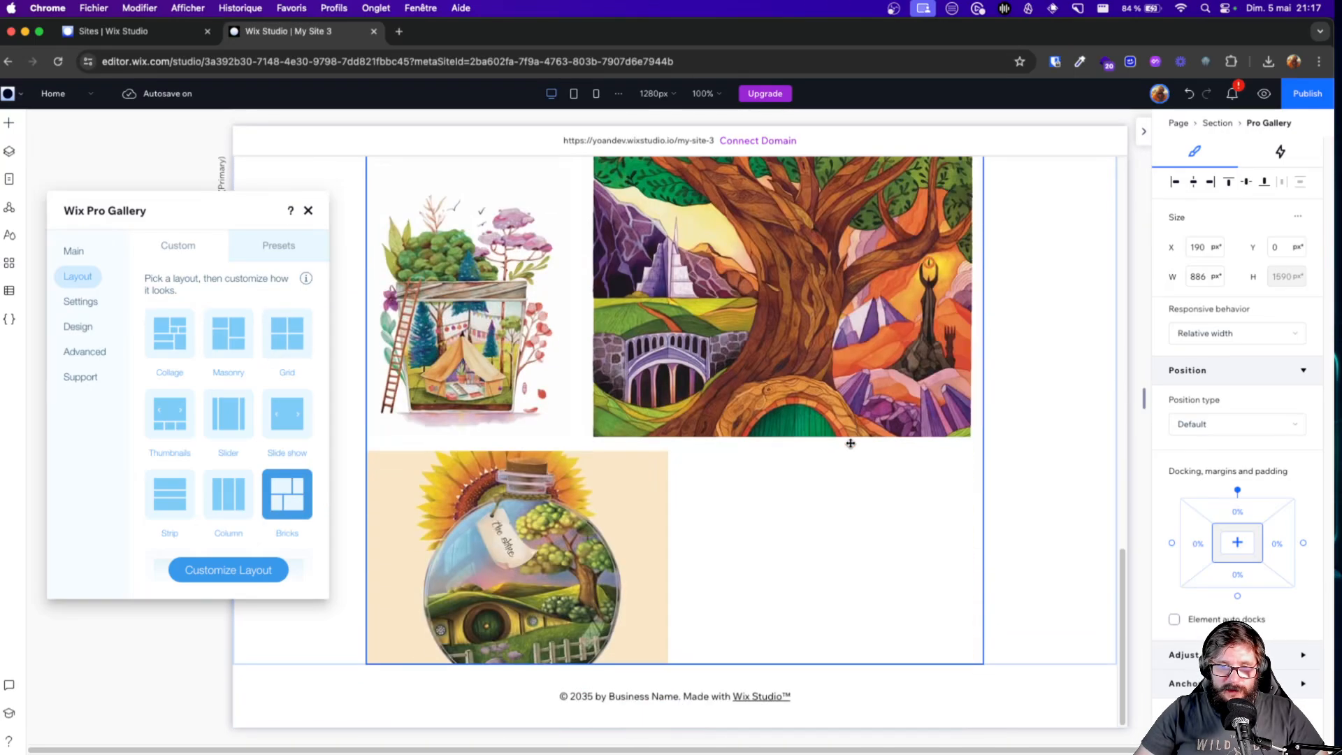
{"action": "scroll", "coordinate": [851, 442], "scroll_direction": "up", "scroll_amount": 15}
{"action": "left_click", "coordinate": [170, 333]}
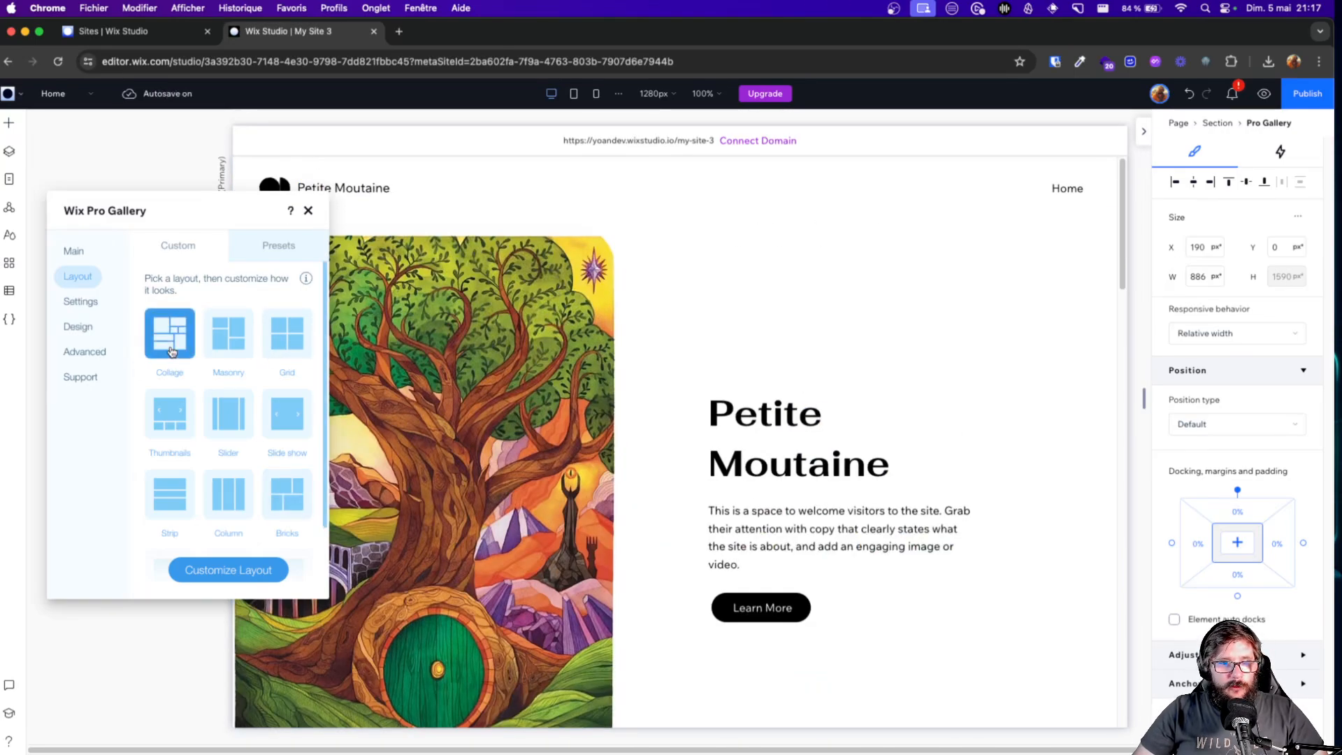
{"action": "scroll", "coordinate": [864, 351], "scroll_direction": "down", "scroll_amount": 5}
{"action": "scroll", "coordinate": [864, 350], "scroll_direction": "up", "scroll_amount": 2}
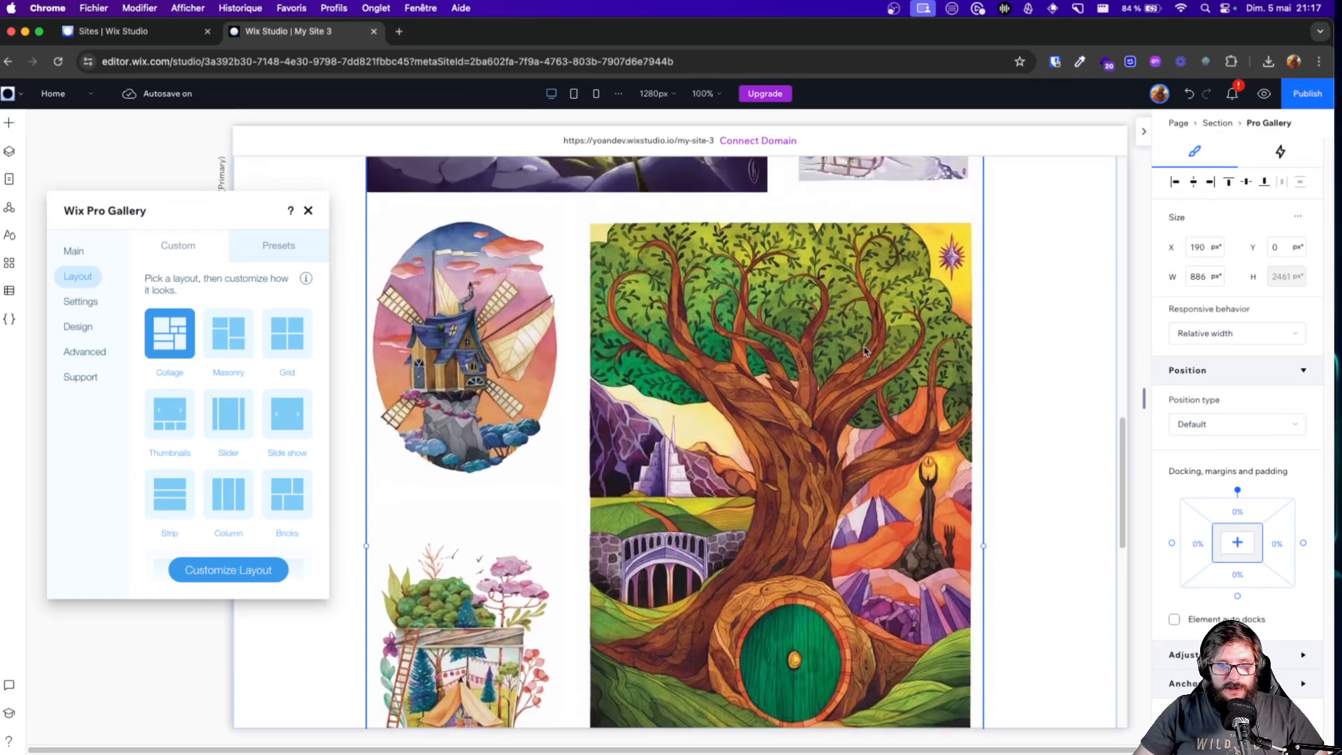
{"action": "left_click", "coordinate": [168, 431]}
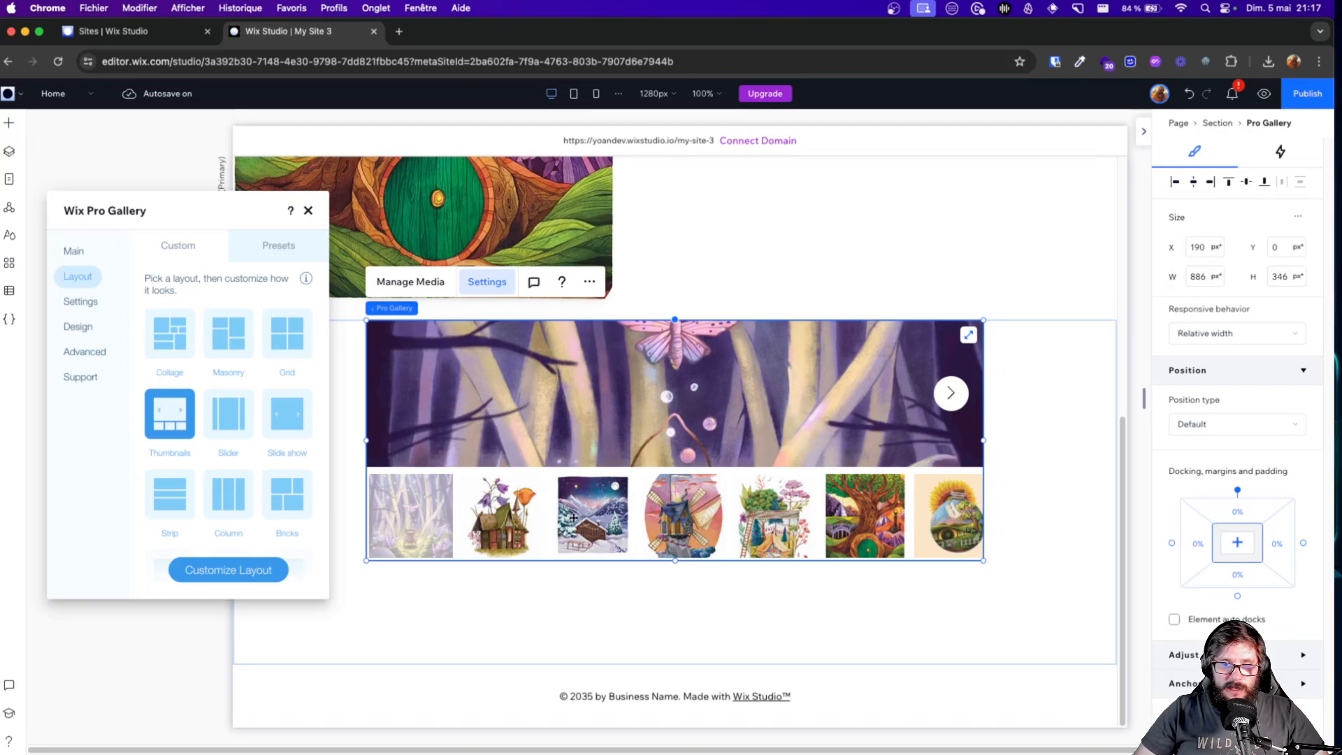
{"action": "scroll", "coordinate": [279, 489], "scroll_direction": "down", "scroll_amount": 2}
{"action": "scroll", "coordinate": [260, 466], "scroll_direction": "up", "scroll_amount": 2}
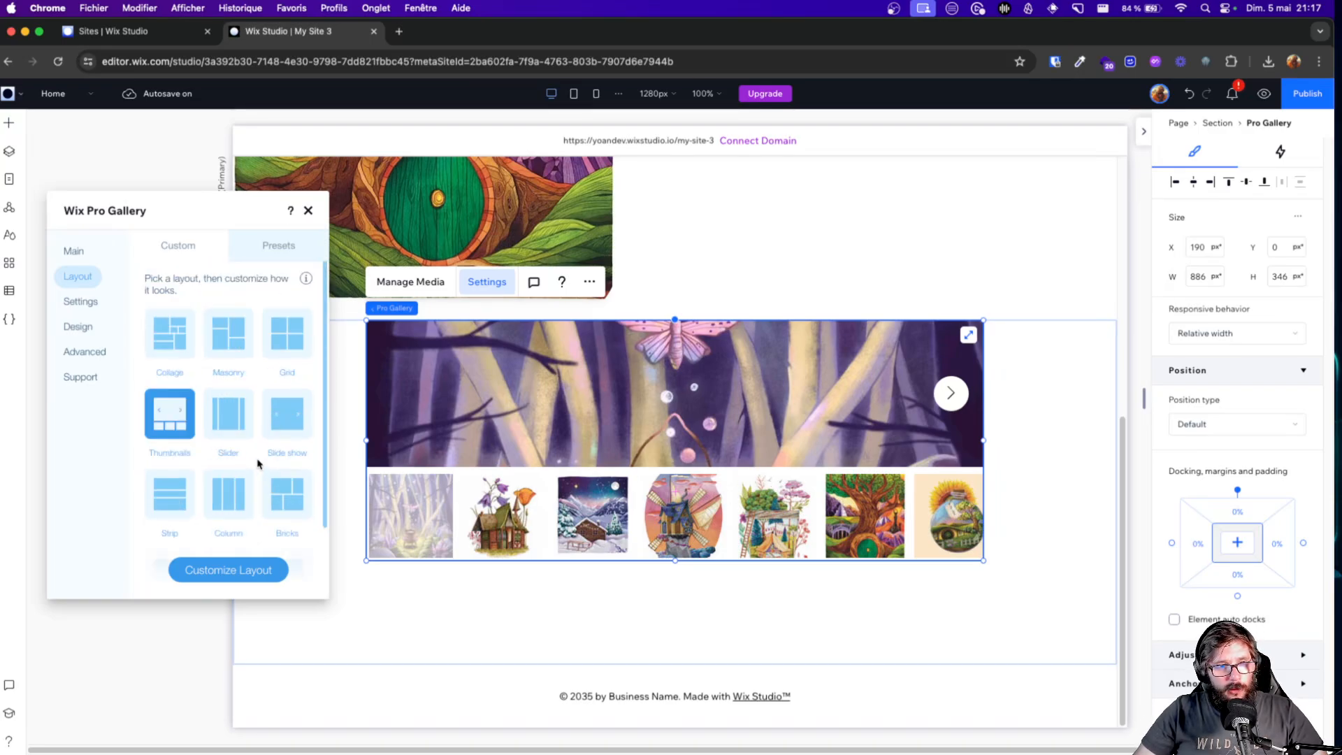
Set the Pro Gallery back to the Collage layout and close its settings
{"action": "left_click", "coordinate": [170, 339]}
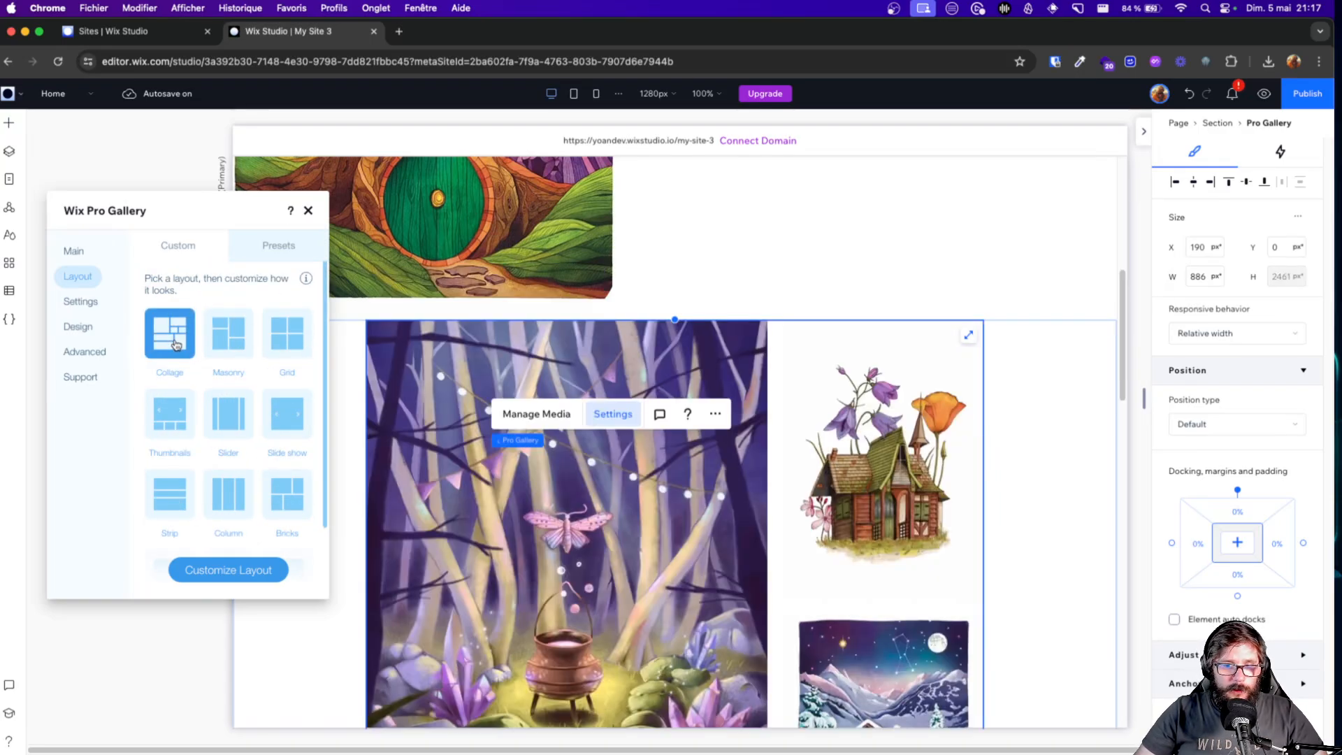
{"action": "left_click", "coordinate": [308, 210]}
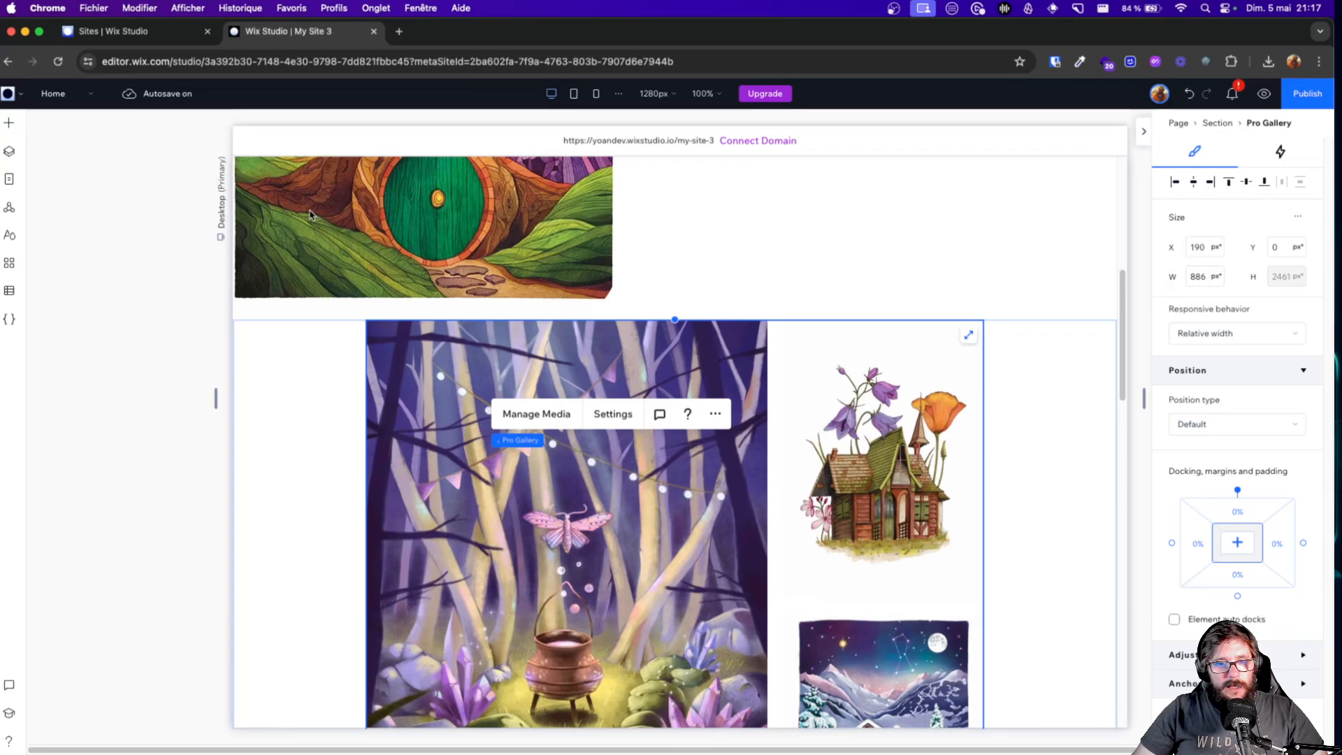
Preview the desktop site and review the page from the welcome section down to the gallery
{"action": "left_click", "coordinate": [1077, 443]}
{"action": "left_click", "coordinate": [1062, 288]}
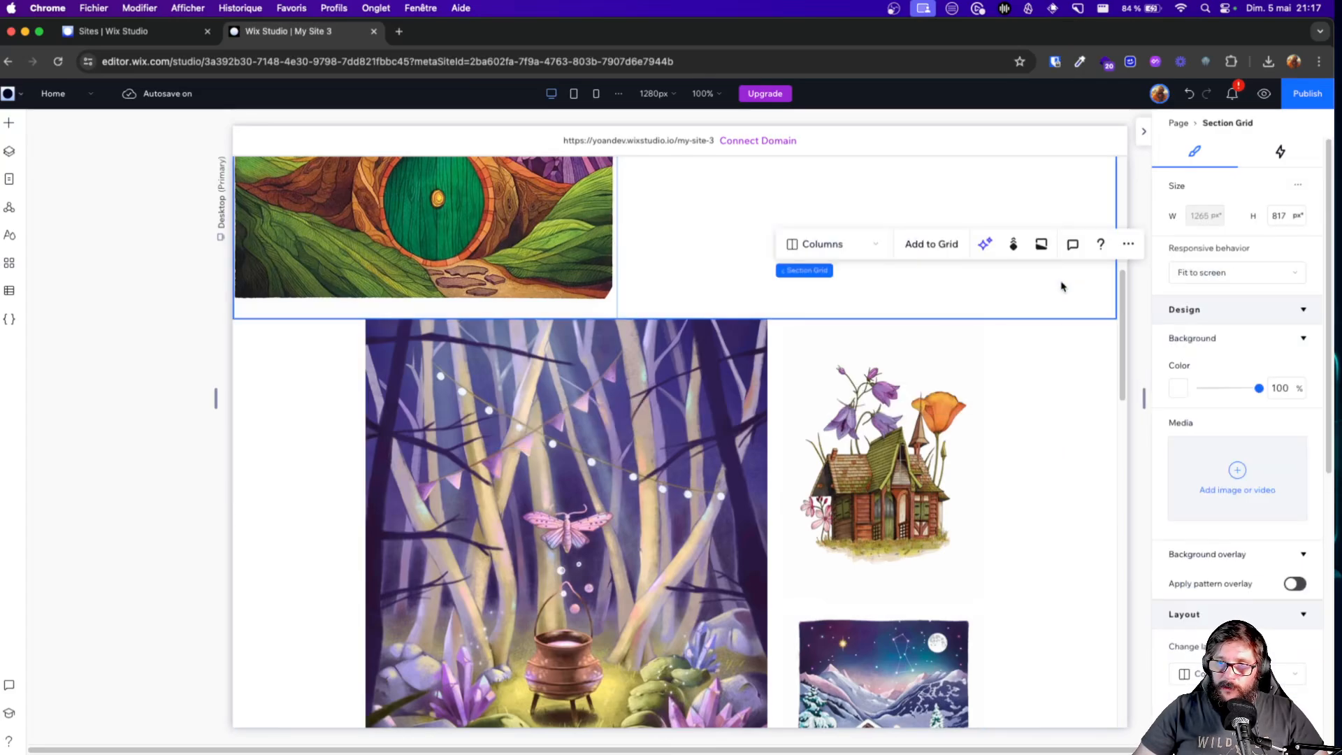
{"action": "left_click", "coordinate": [1264, 94]}
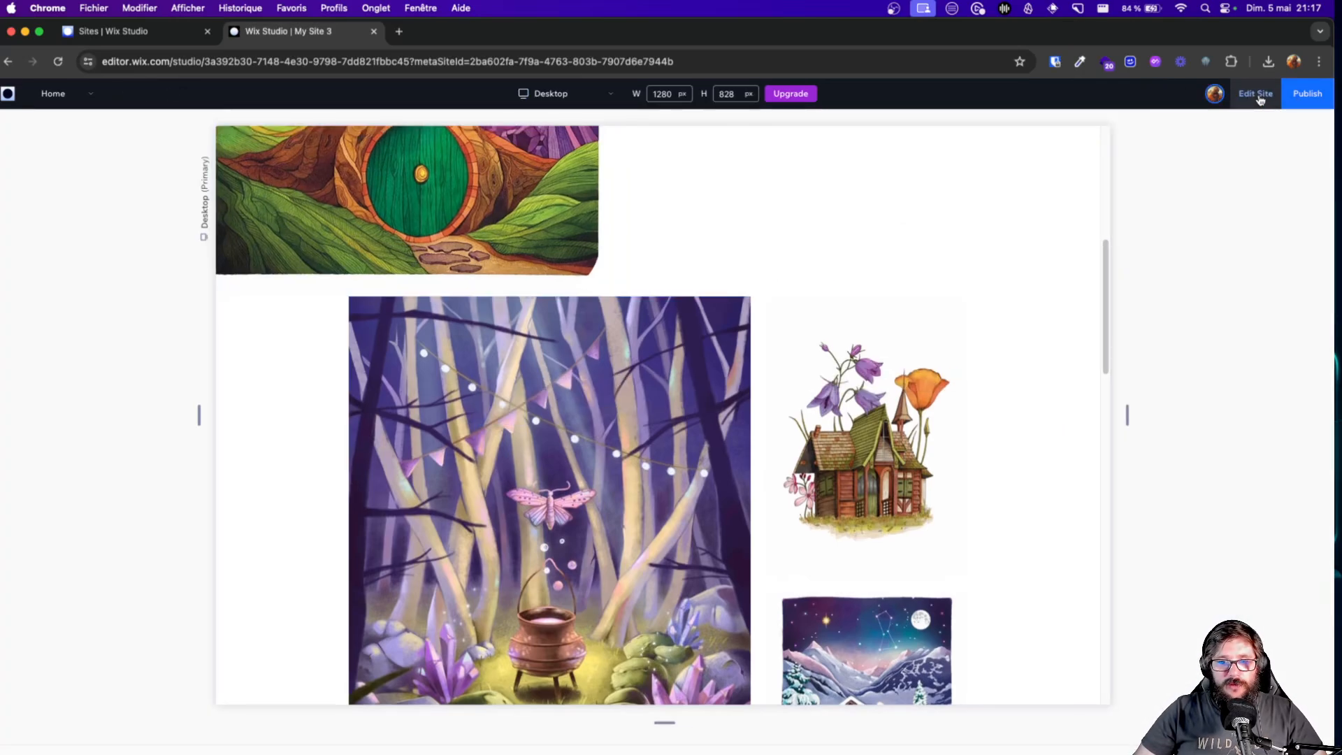
{"action": "scroll", "coordinate": [951, 335], "scroll_direction": "up", "scroll_amount": 7}
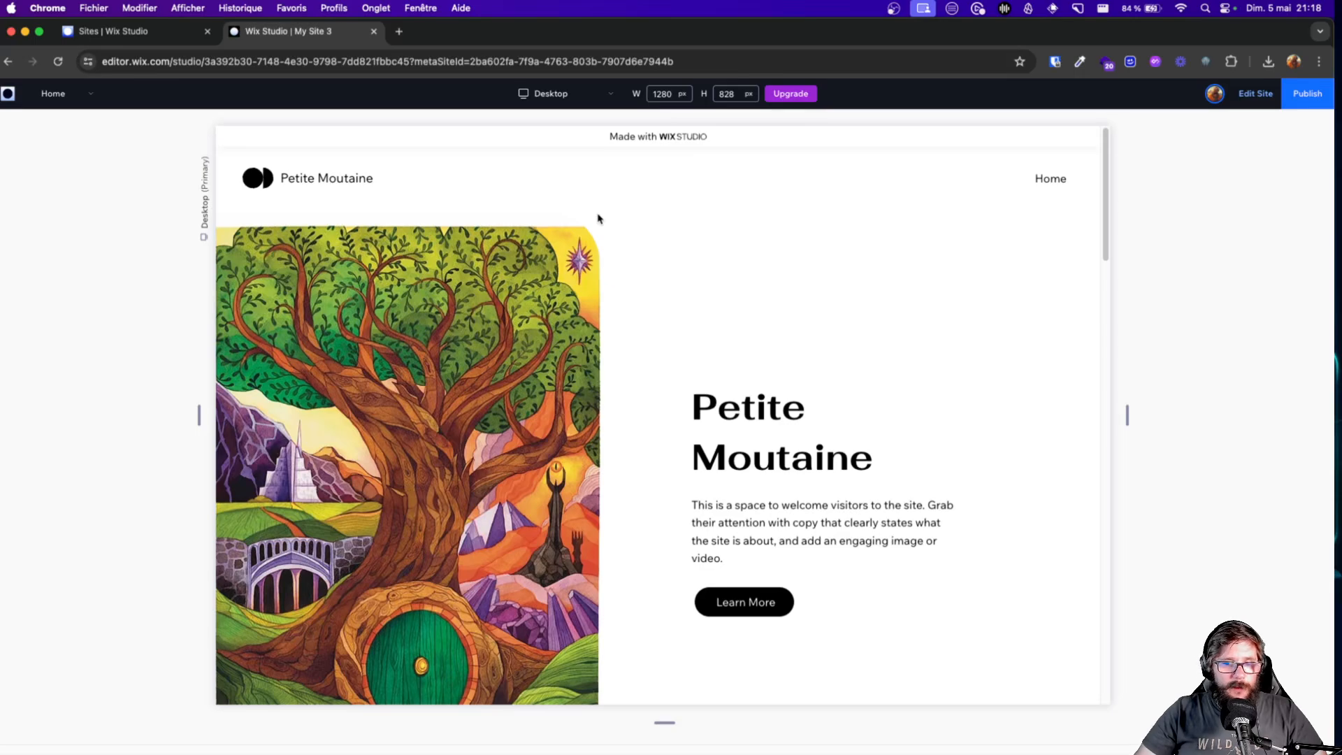
{"action": "scroll", "coordinate": [850, 368], "scroll_direction": "down", "scroll_amount": 1}
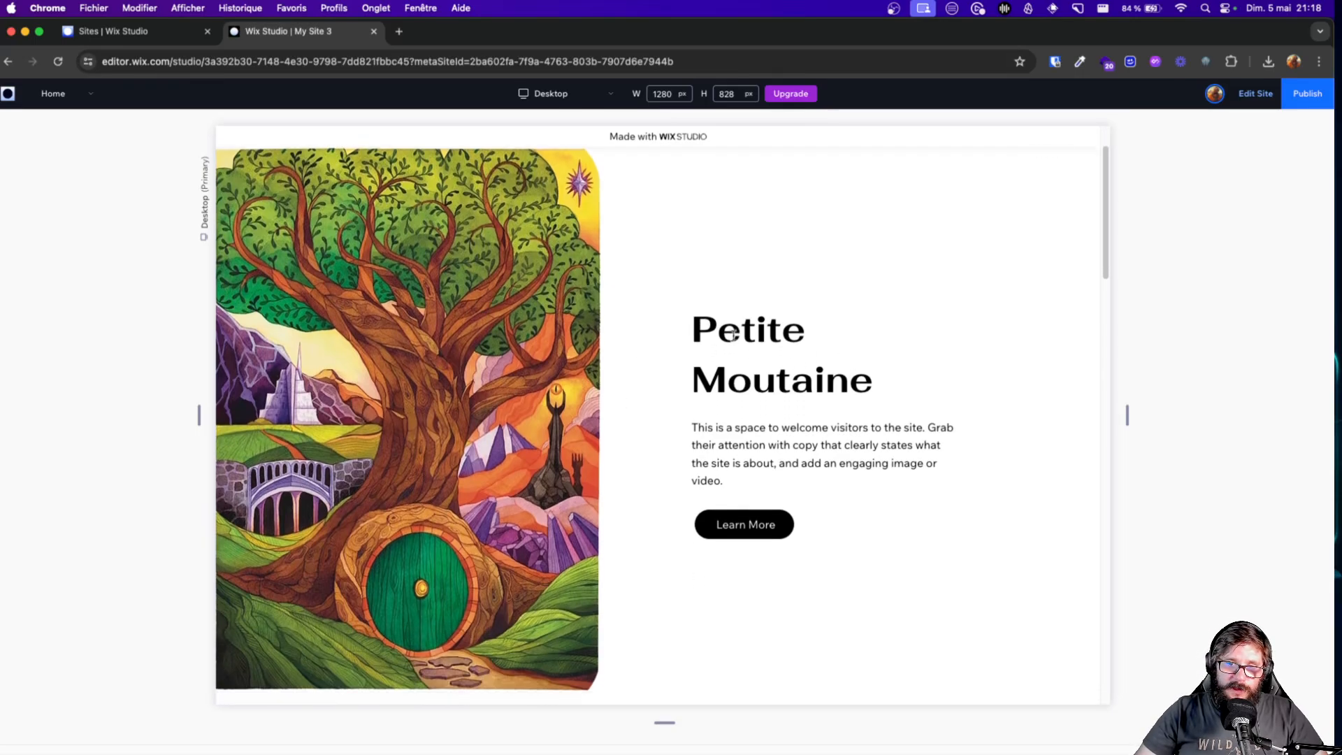
{"action": "scroll", "coordinate": [938, 433], "scroll_direction": "down", "scroll_amount": 8}
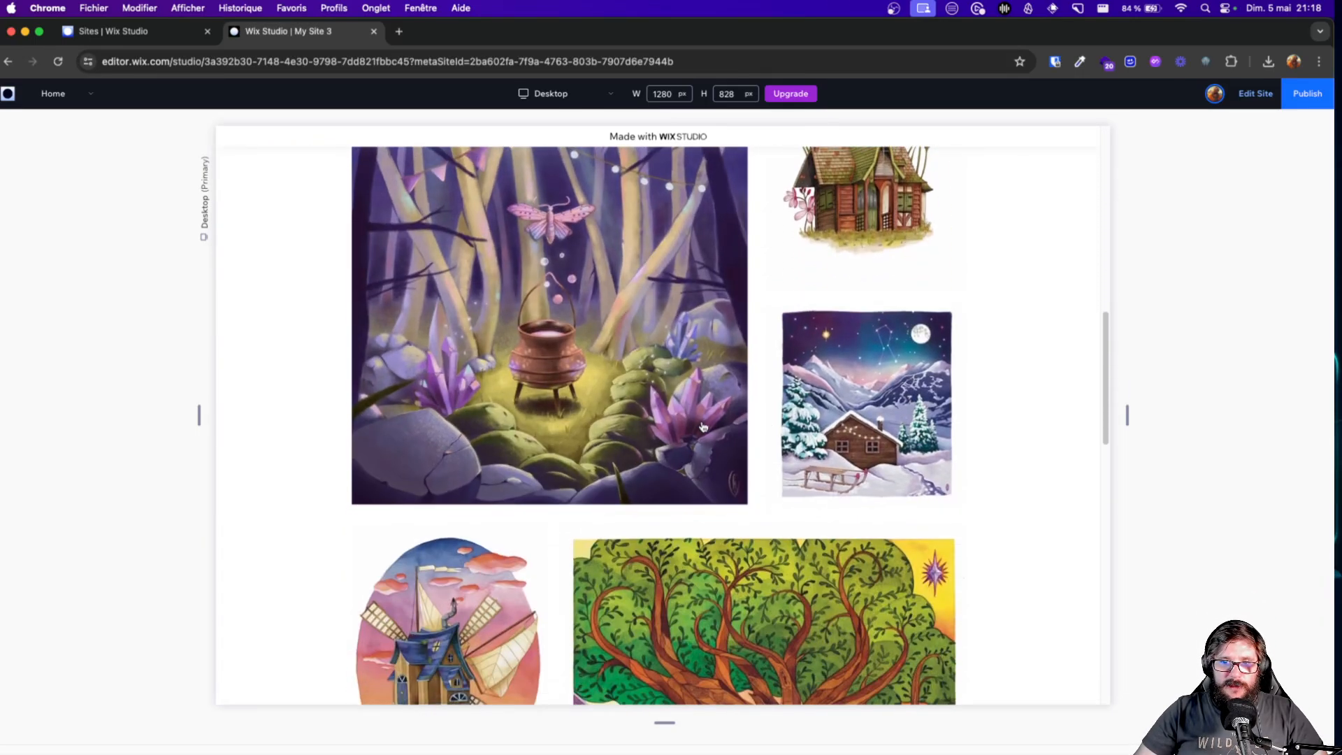
Open the forest cauldron illustration in the previewed gallery, browse the following illustrations full size and close the enlarged view
{"action": "left_click", "coordinate": [554, 410]}
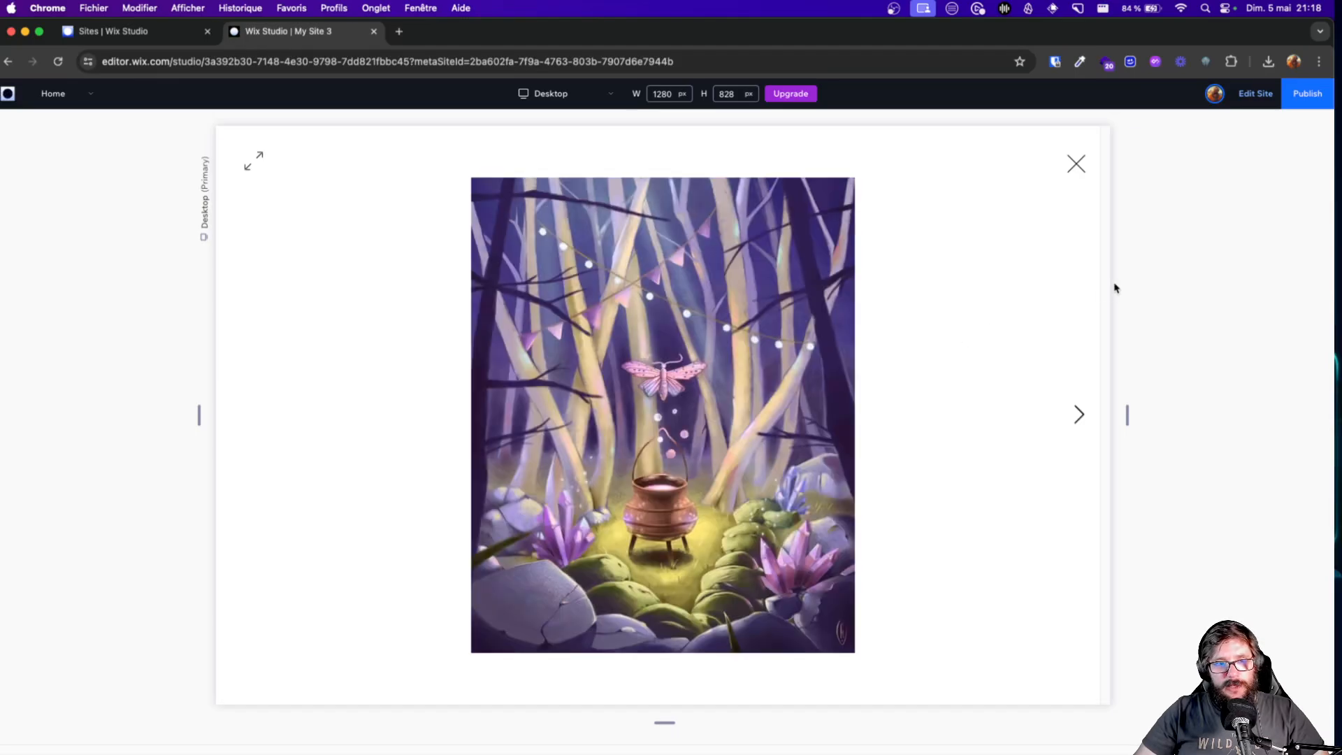
{"action": "left_click", "coordinate": [1078, 416]}
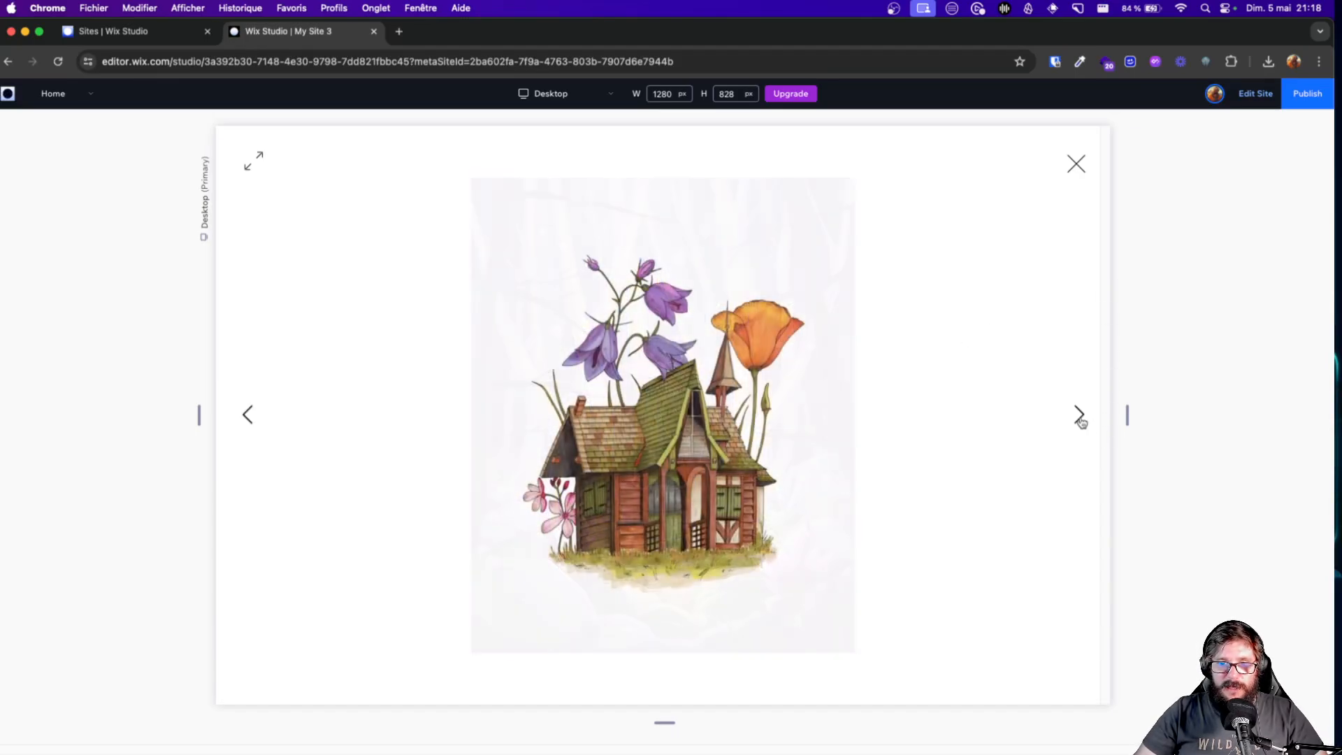
{"action": "left_click", "coordinate": [1079, 418]}
{"action": "left_click", "coordinate": [1079, 418]}
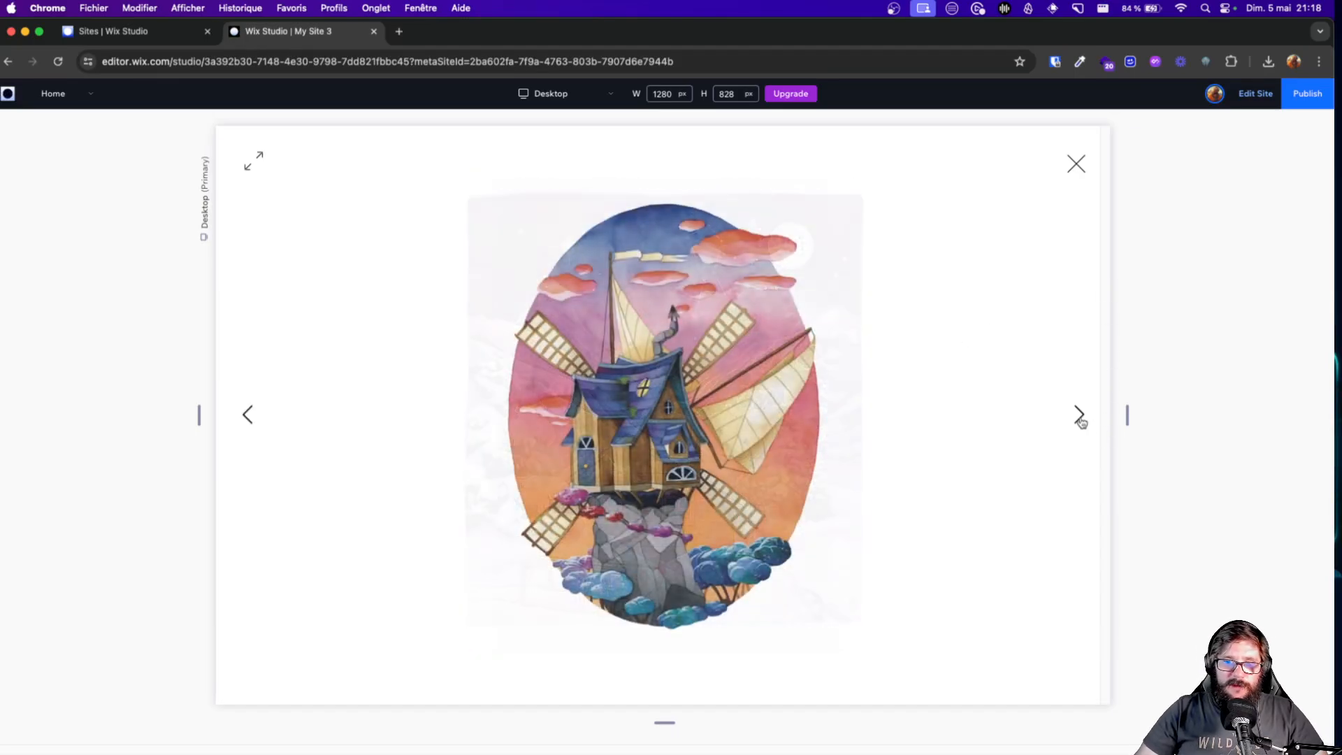
{"action": "left_click", "coordinate": [1078, 416]}
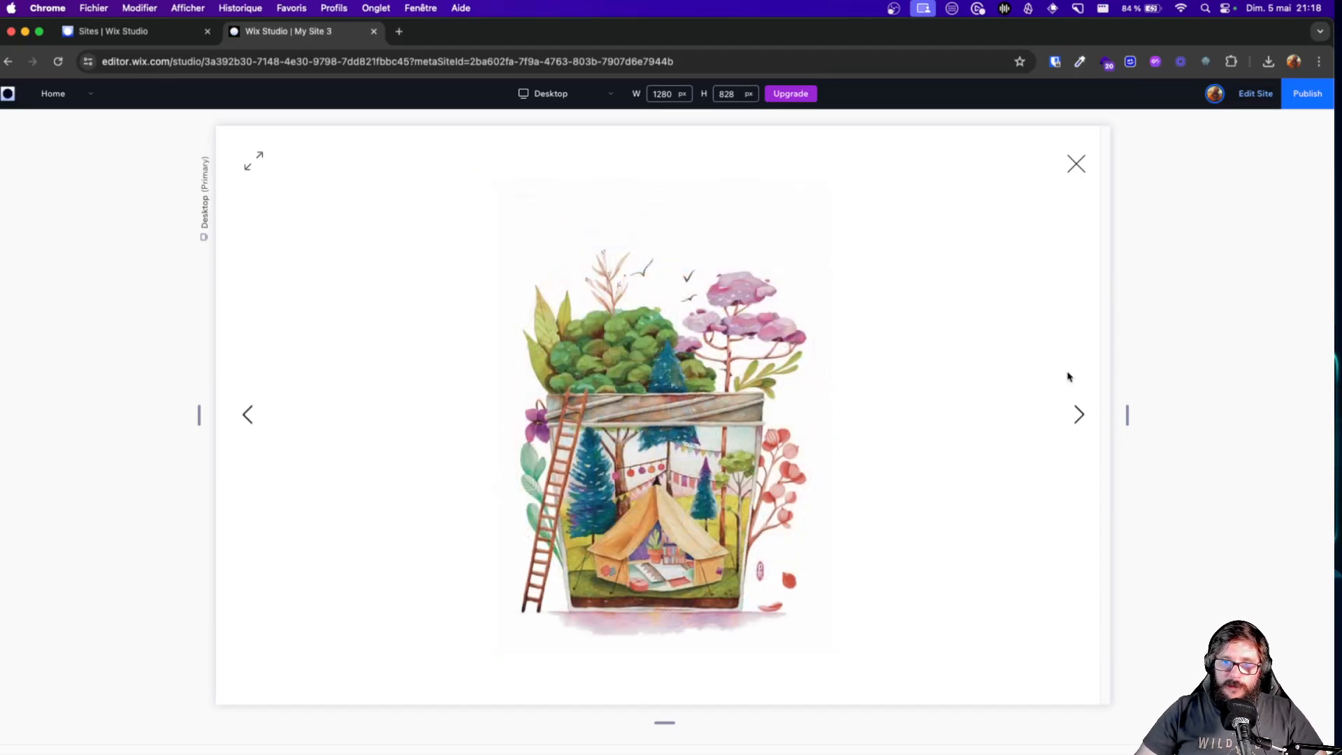
{"action": "left_click", "coordinate": [1079, 166]}
Review the rest of the previewed page down to the footer and return to editing the site
{"action": "scroll", "coordinate": [1074, 399], "scroll_direction": "down", "scroll_amount": 5}
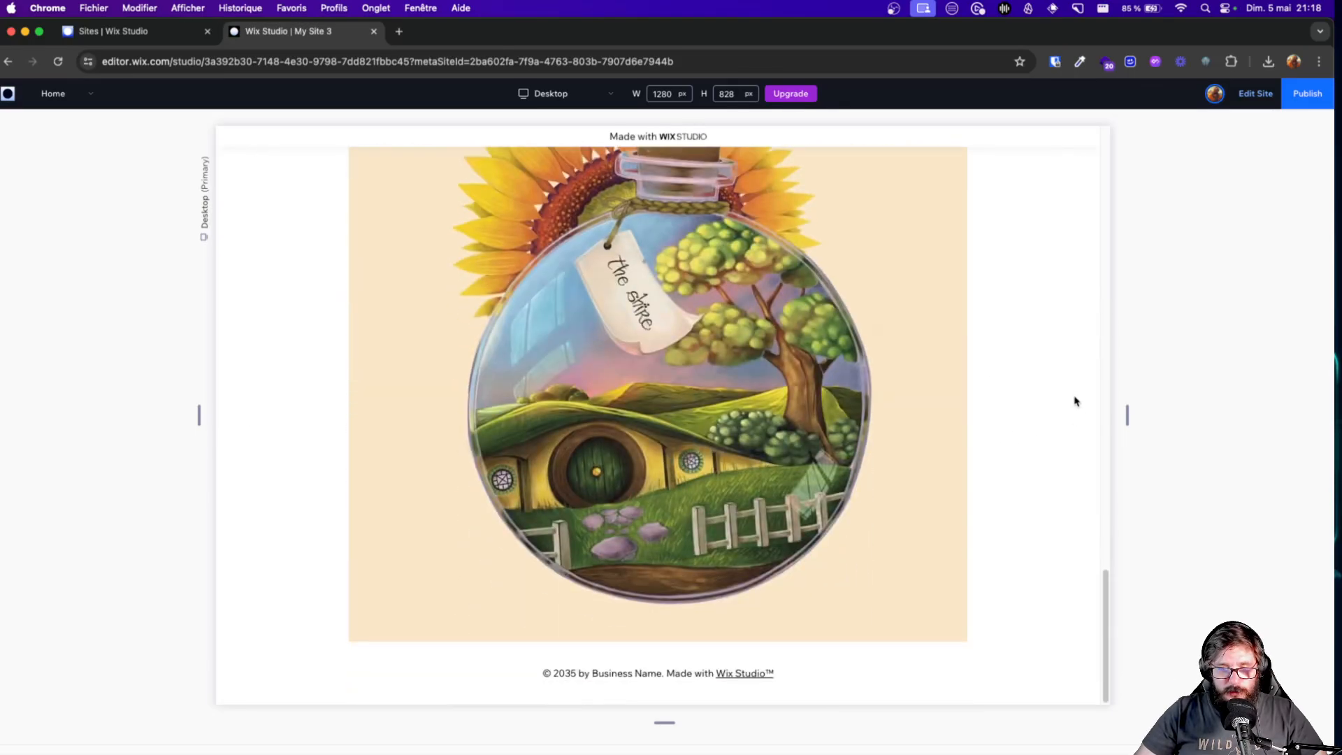
{"action": "scroll", "coordinate": [1075, 401], "scroll_direction": "up", "scroll_amount": 20}
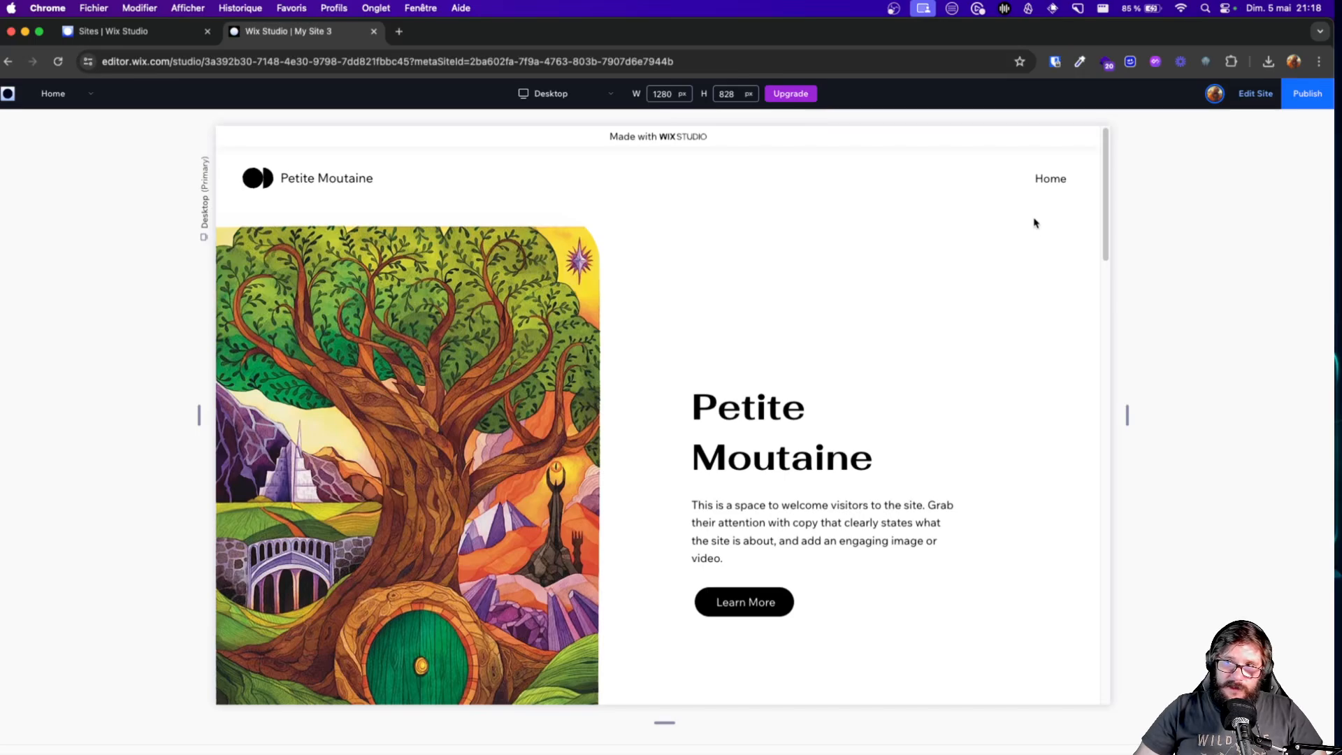
{"action": "left_click", "coordinate": [1256, 95]}
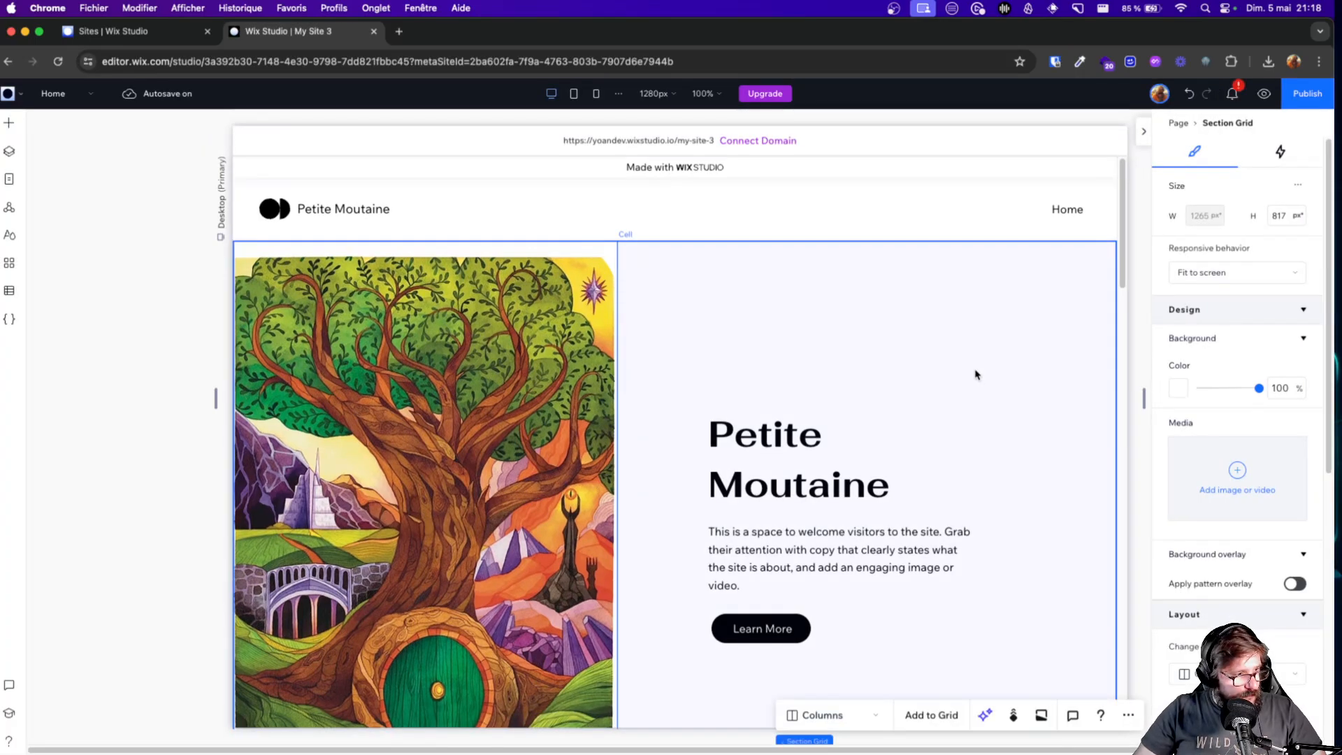
Collapse the inspector and enable coding for the site
{"action": "scroll", "coordinate": [976, 375], "scroll_direction": "down", "scroll_amount": 1}
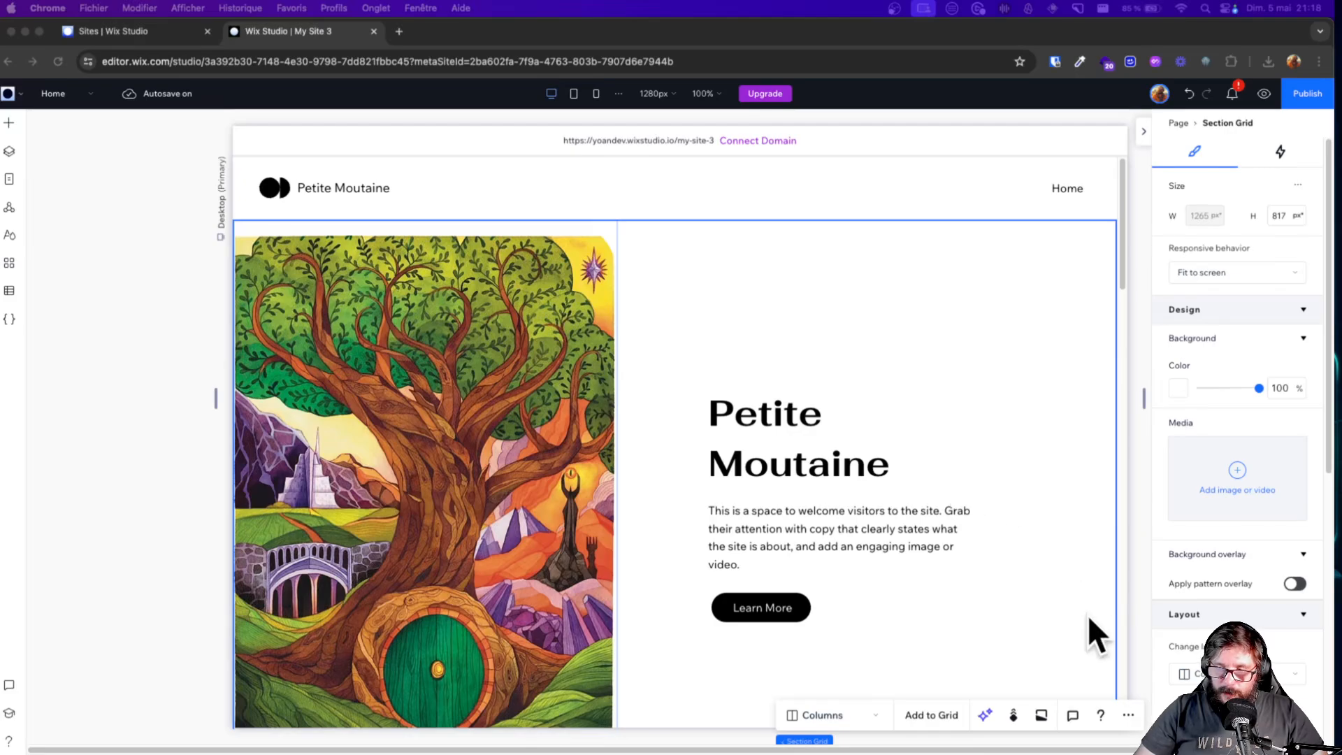
{"action": "left_click", "coordinate": [1143, 132]}
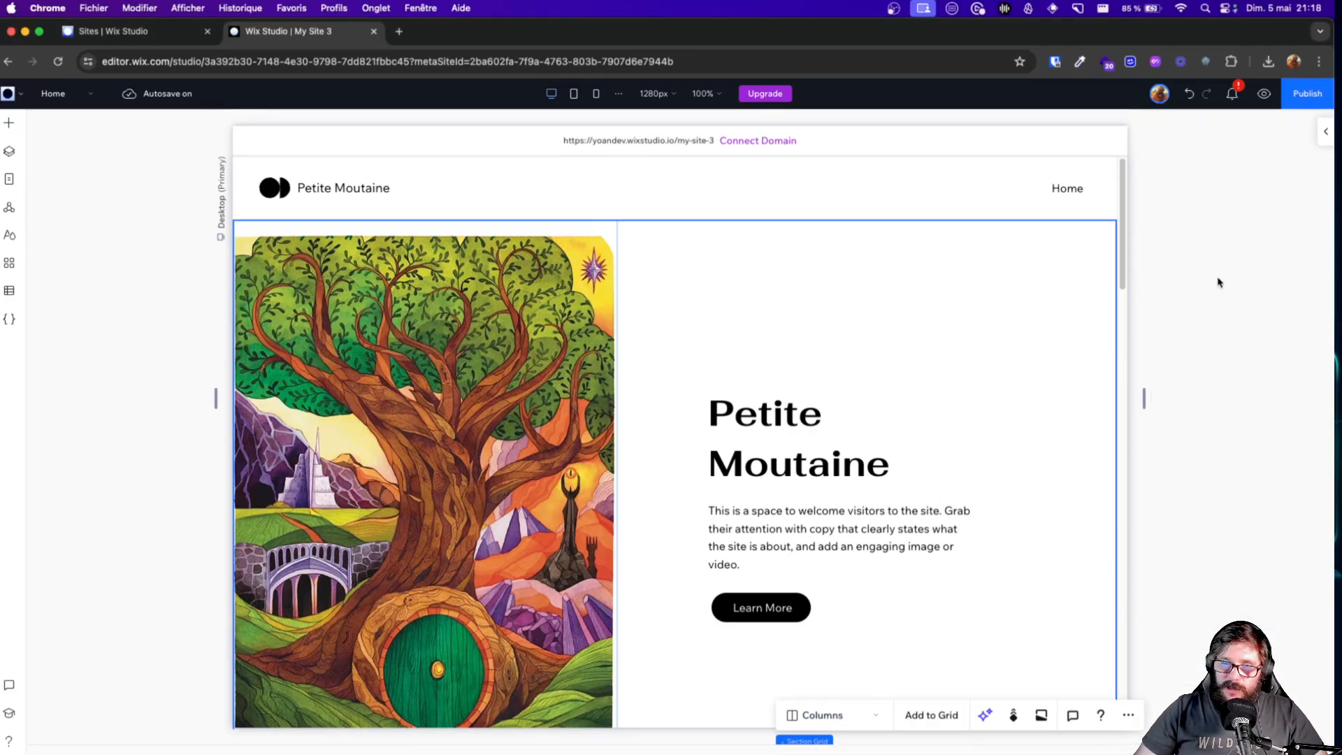
{"action": "scroll", "coordinate": [936, 535], "scroll_direction": "down", "scroll_amount": 1}
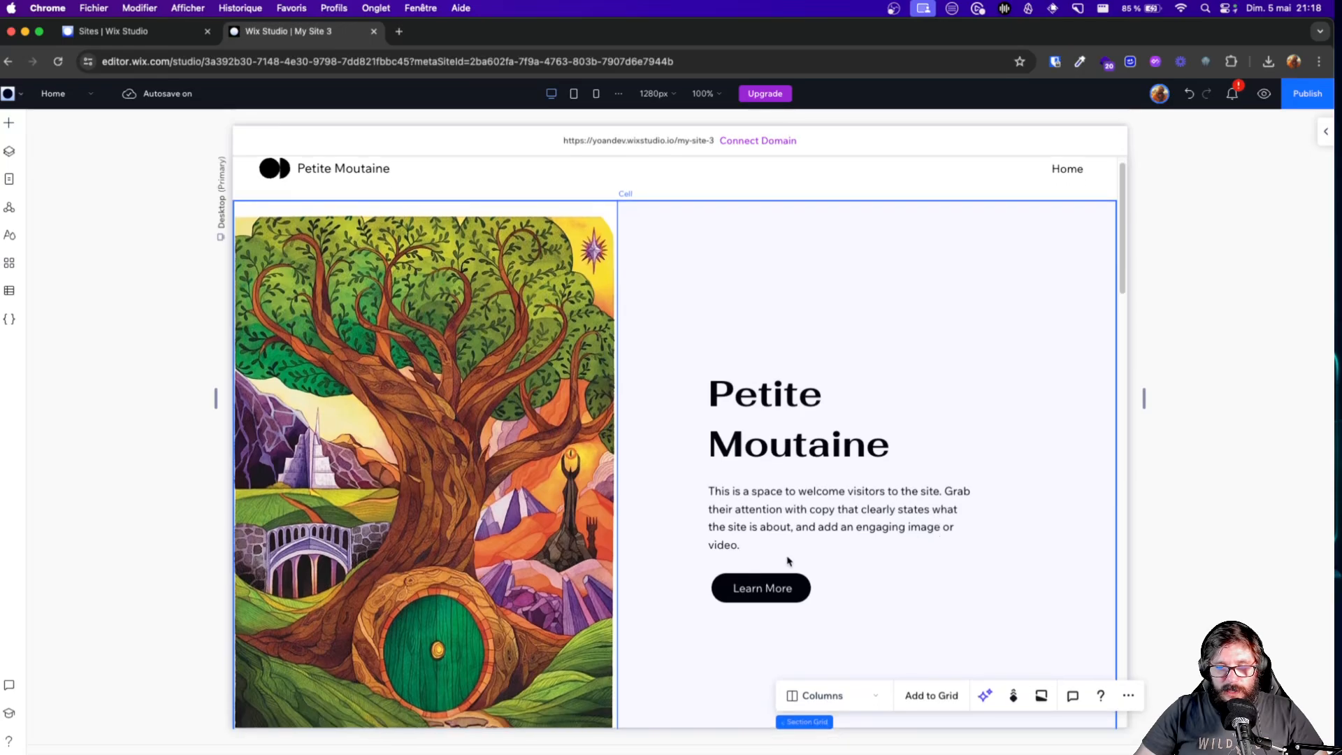
{"action": "left_click", "coordinate": [773, 595]}
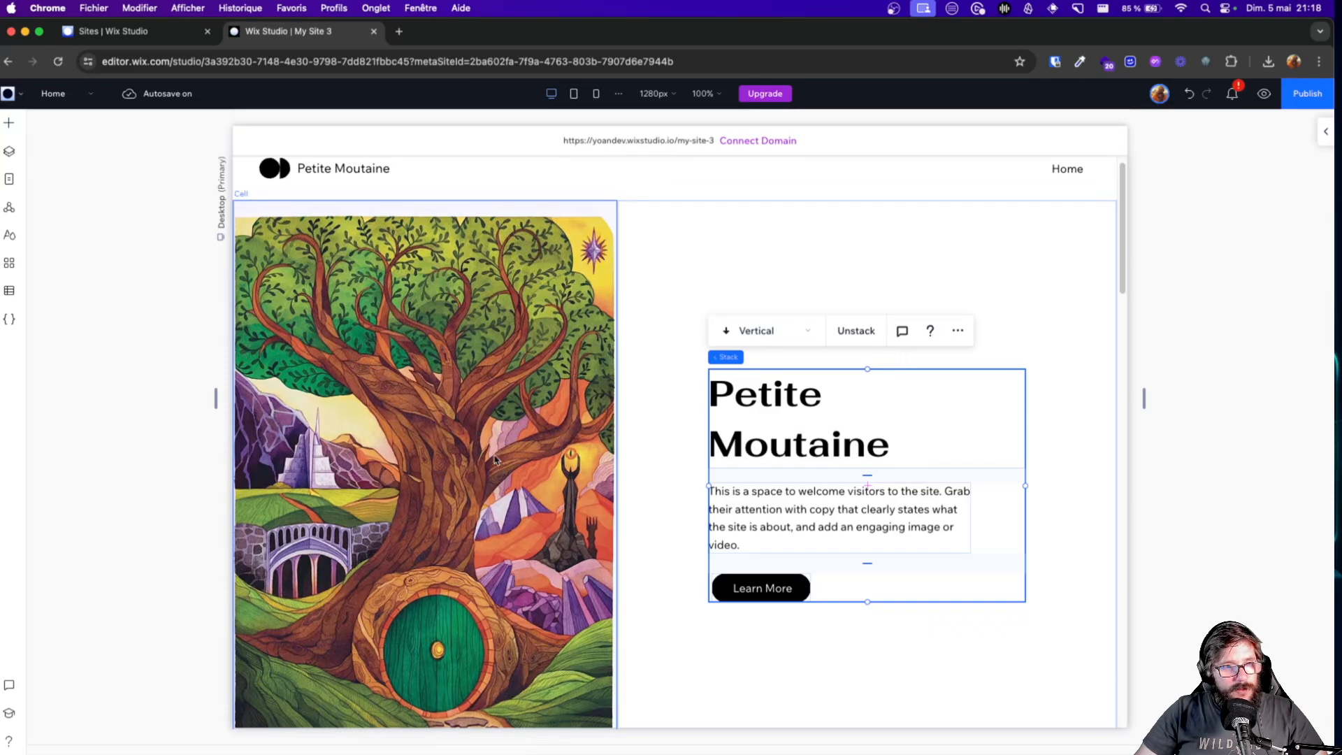
{"action": "left_click", "coordinate": [9, 320]}
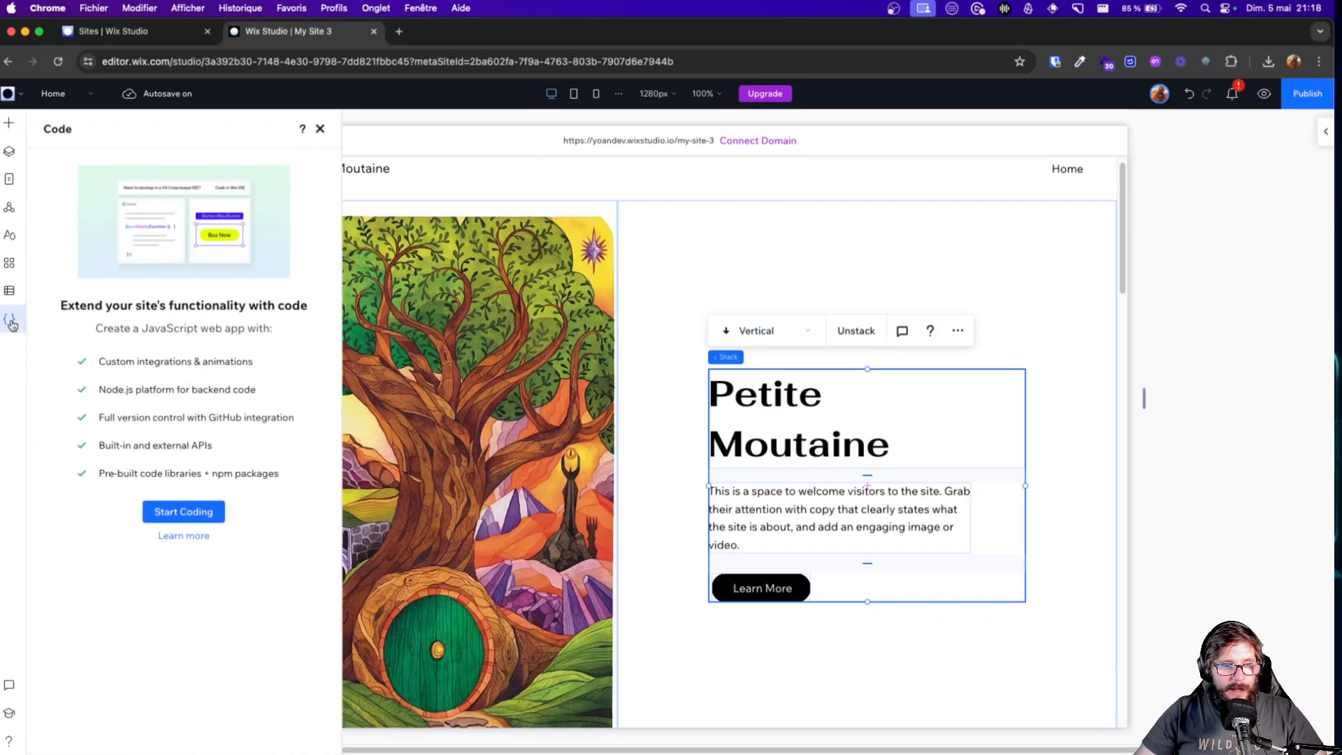
{"action": "left_click", "coordinate": [192, 518]}
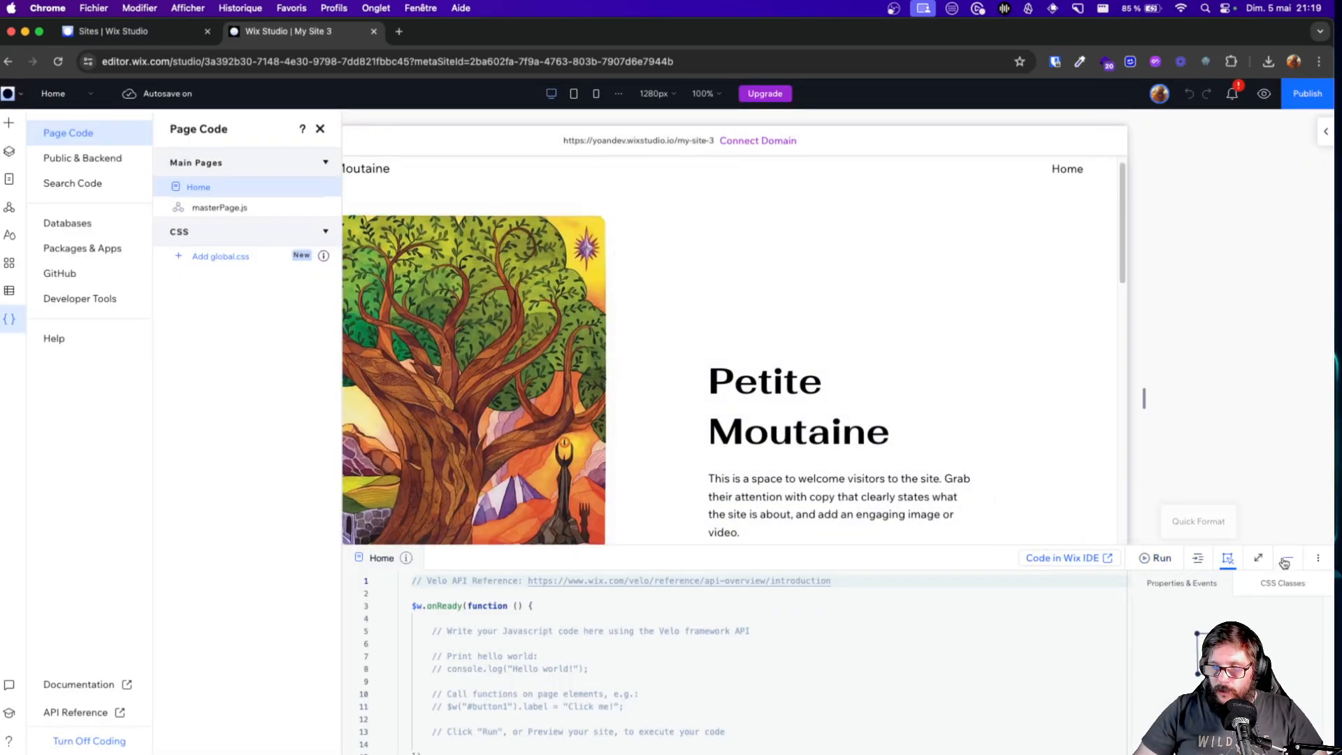
Switch the code panel to the dark theme and close the page code file list
{"action": "left_click", "coordinate": [1318, 557]}
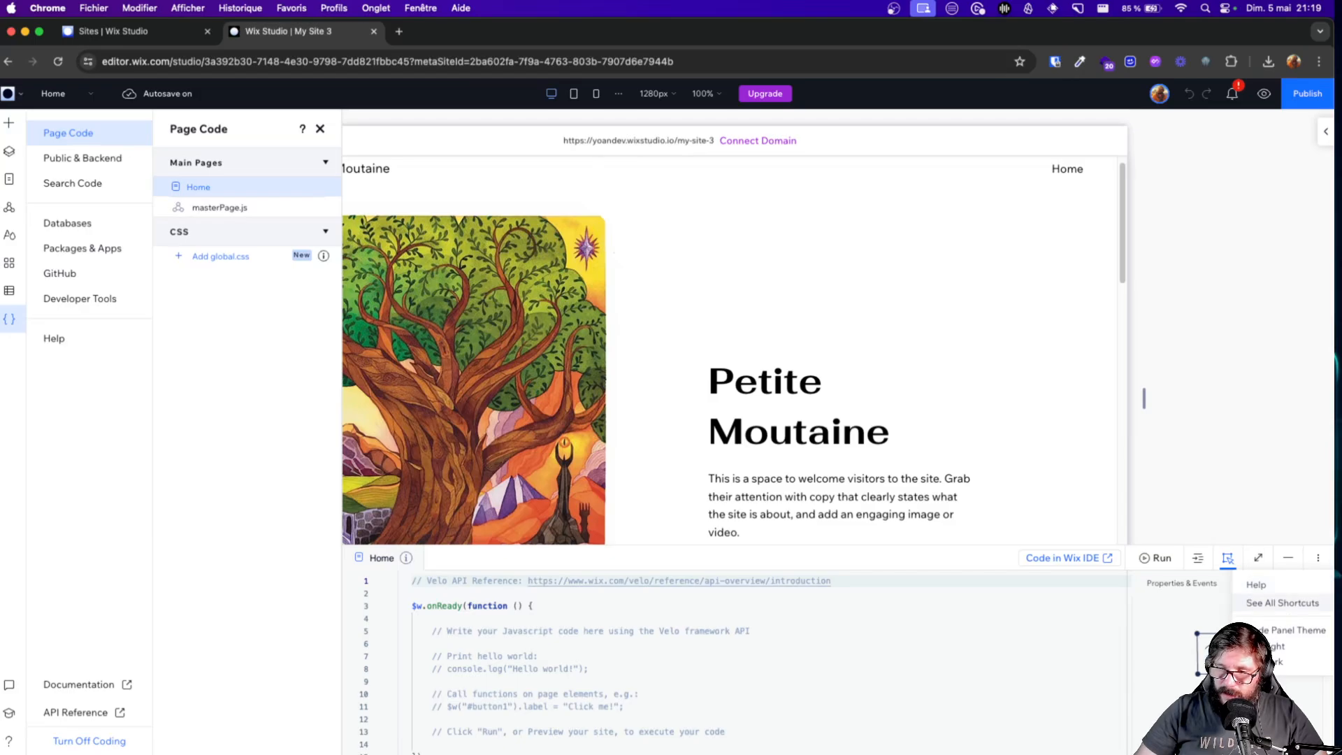
{"action": "left_click", "coordinate": [1276, 661]}
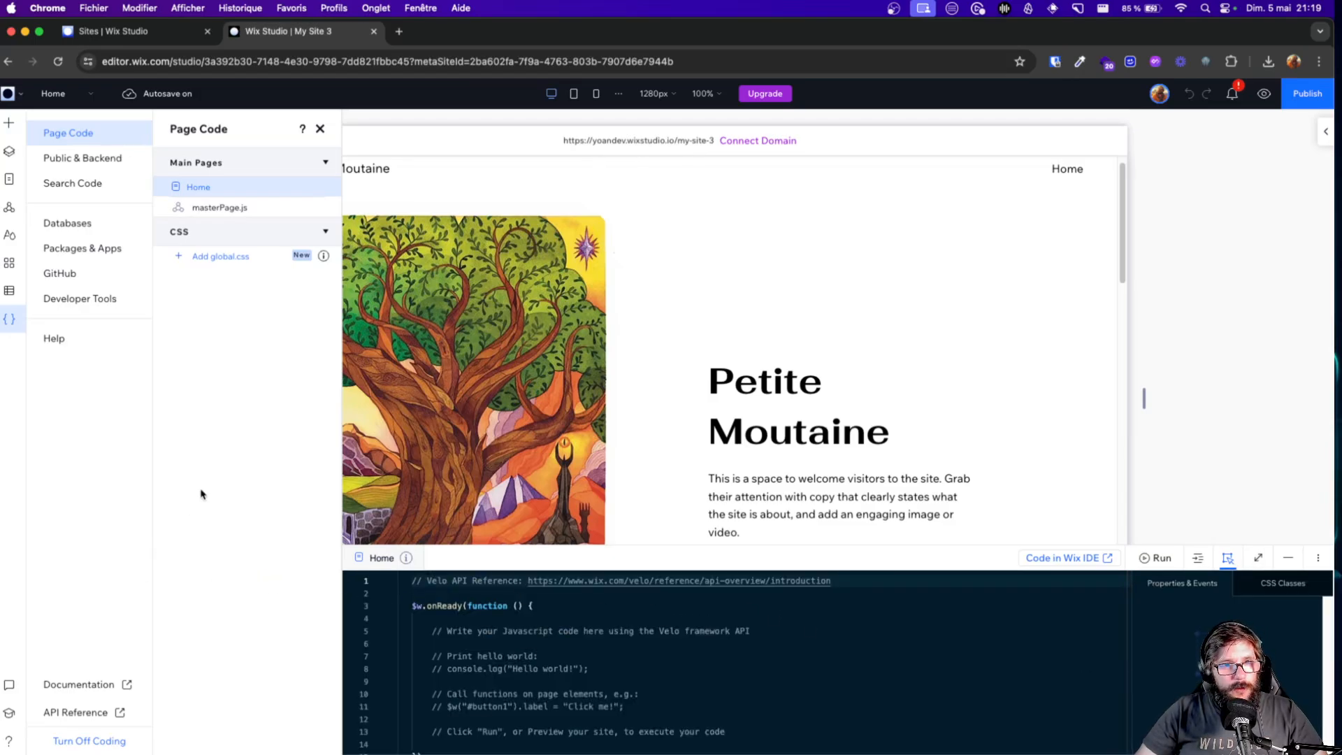
{"action": "left_click", "coordinate": [320, 129]}
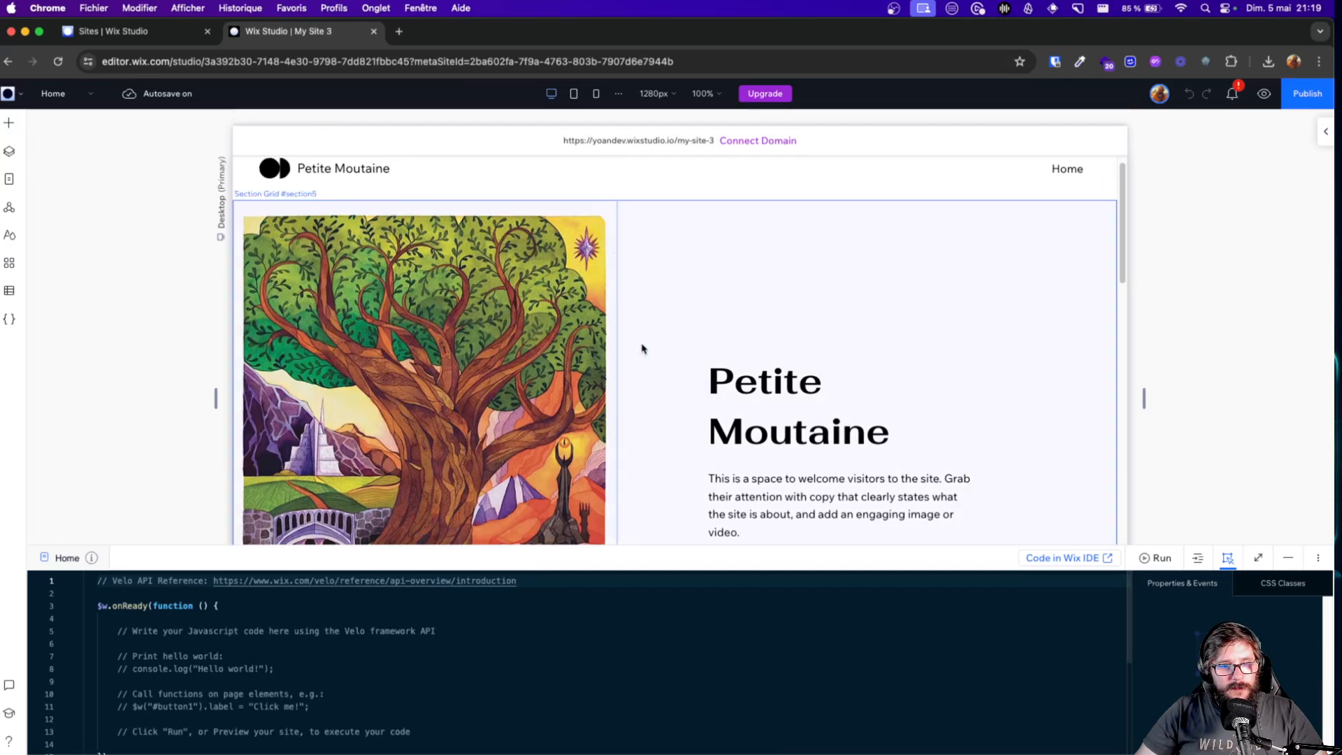
Select the Learn More button in the welcome section and enlarge the code panel to show its properties and events
{"action": "scroll", "coordinate": [956, 413], "scroll_direction": "down", "scroll_amount": 10}
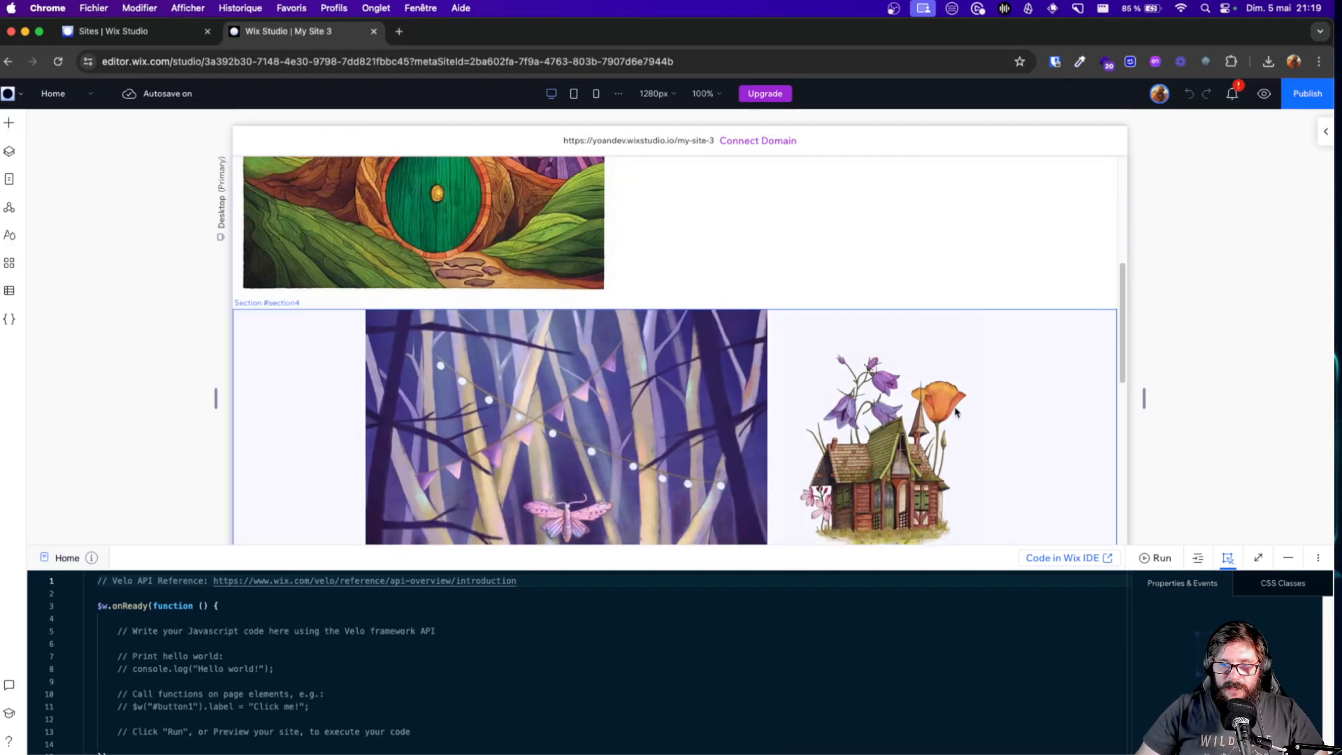
{"action": "scroll", "coordinate": [956, 412], "scroll_direction": "up", "scroll_amount": 10}
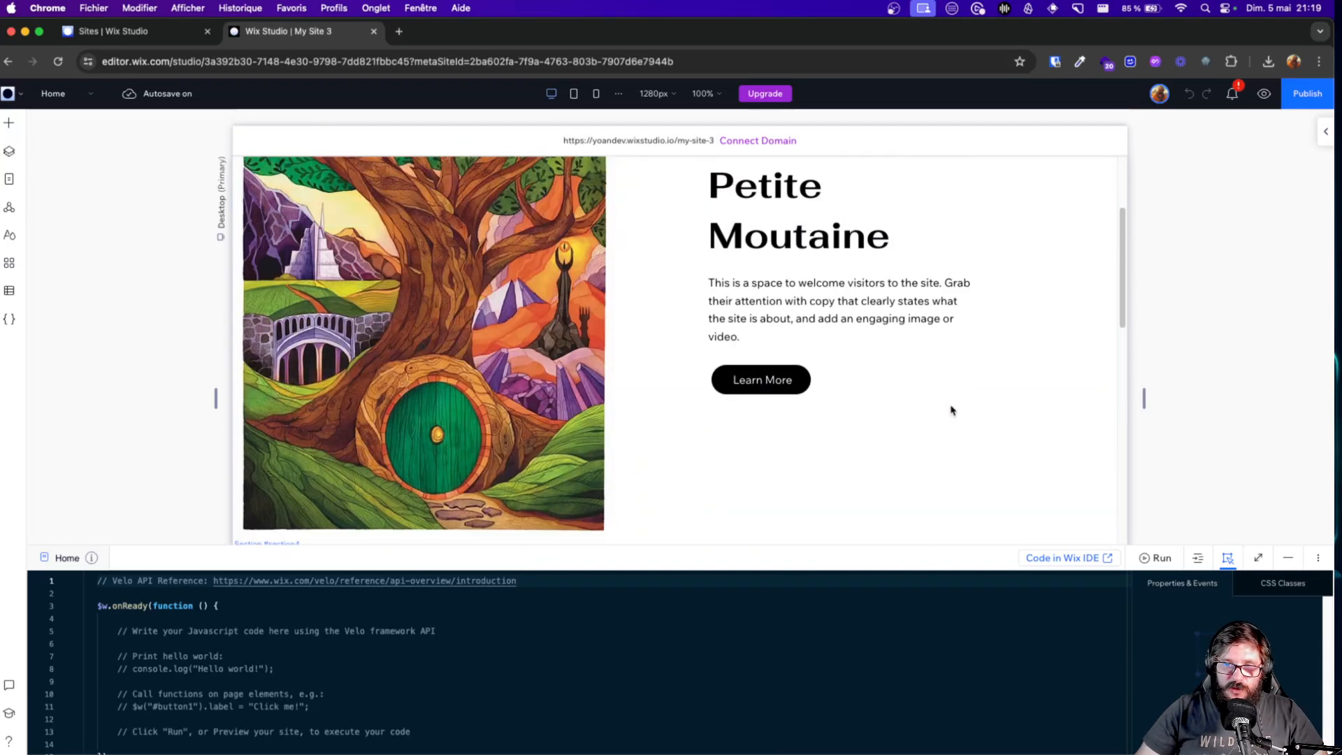
{"action": "left_click", "coordinate": [793, 381]}
{"action": "left_click", "coordinate": [790, 399]}
{"action": "left_click", "coordinate": [768, 385]}
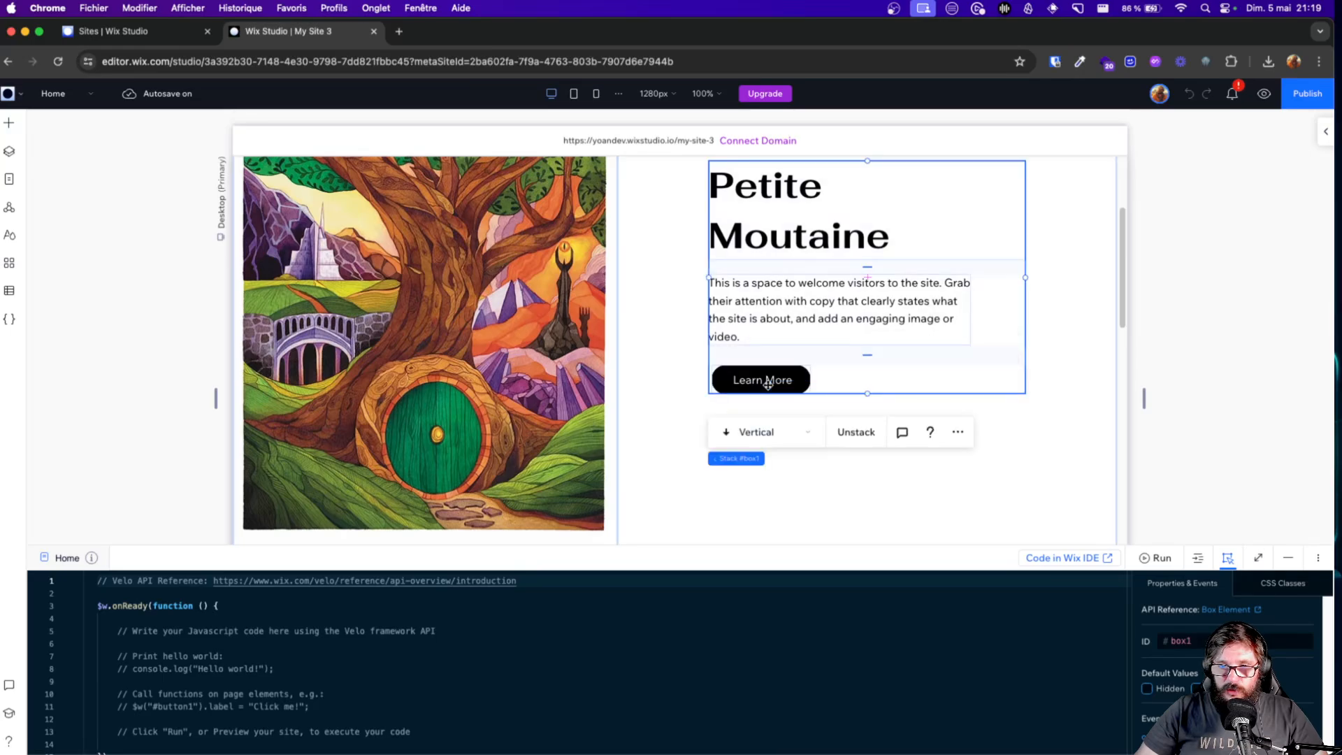
{"action": "left_click", "coordinate": [758, 379]}
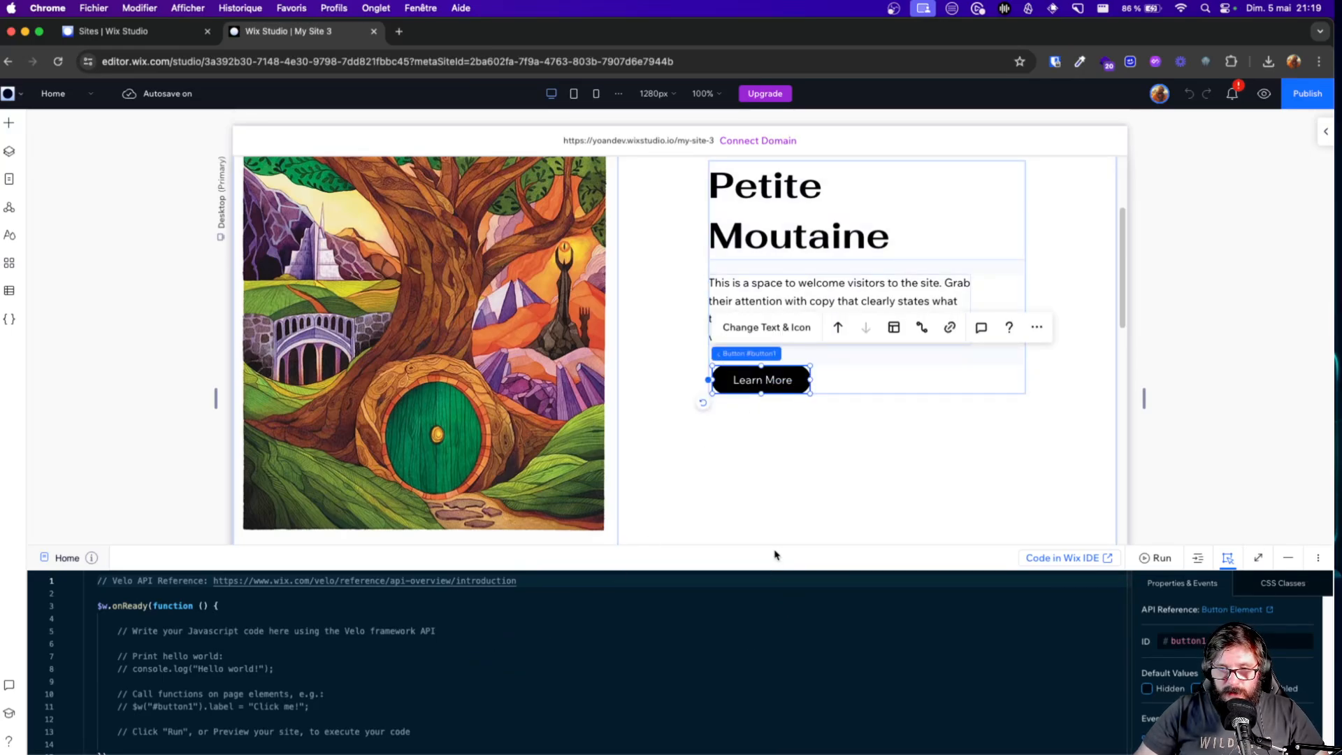
{"action": "left_click_drag", "start_coordinate": [772, 543], "coordinate": [736, 355]}
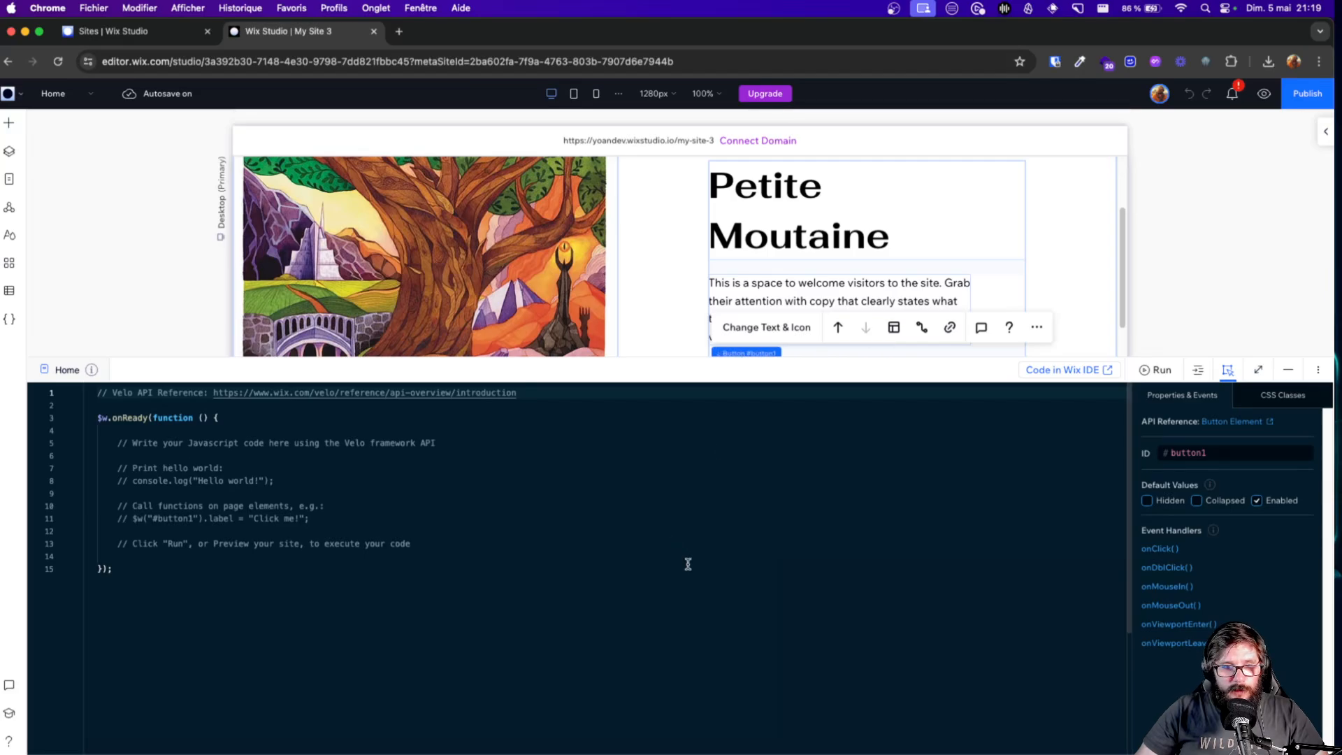
Add an onClick event handler to the Learn More button and replace its placeholder comments with console.log('coucou')
{"action": "left_click", "coordinate": [1161, 551]}
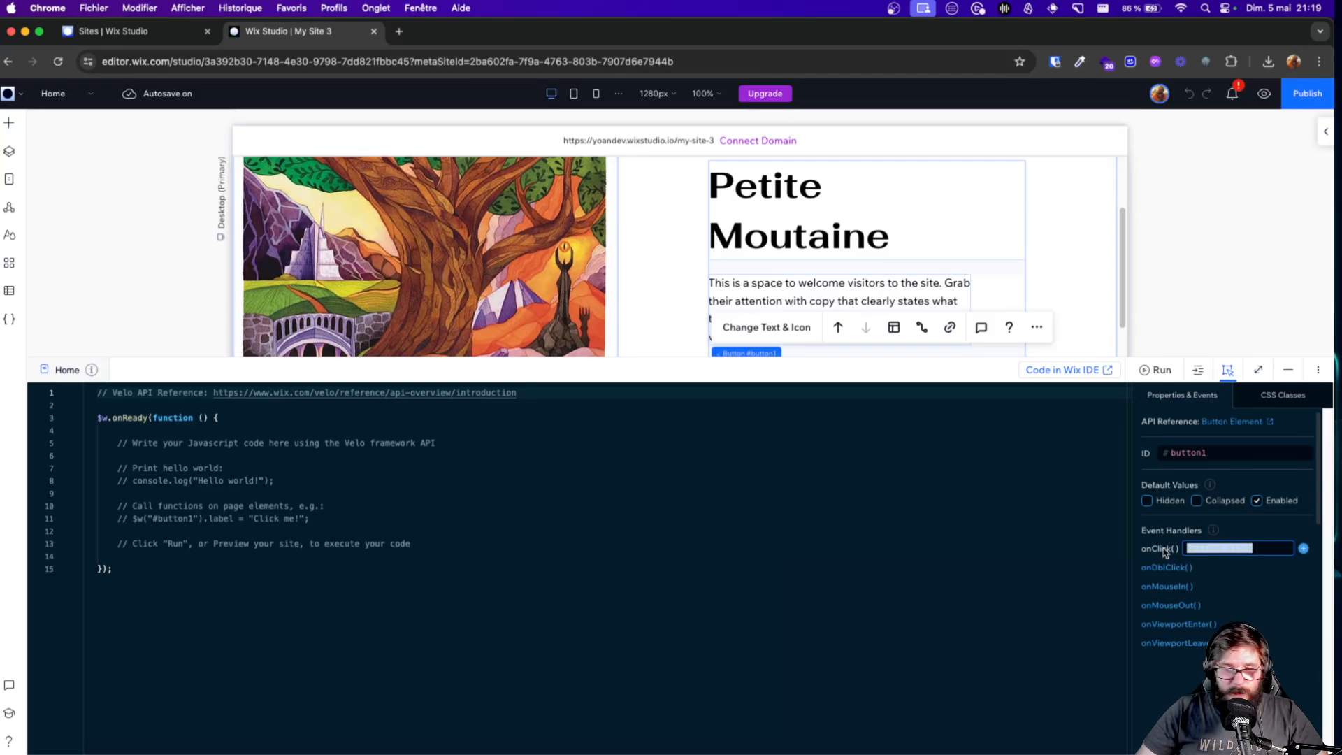
{"action": "left_click", "coordinate": [1303, 550]}
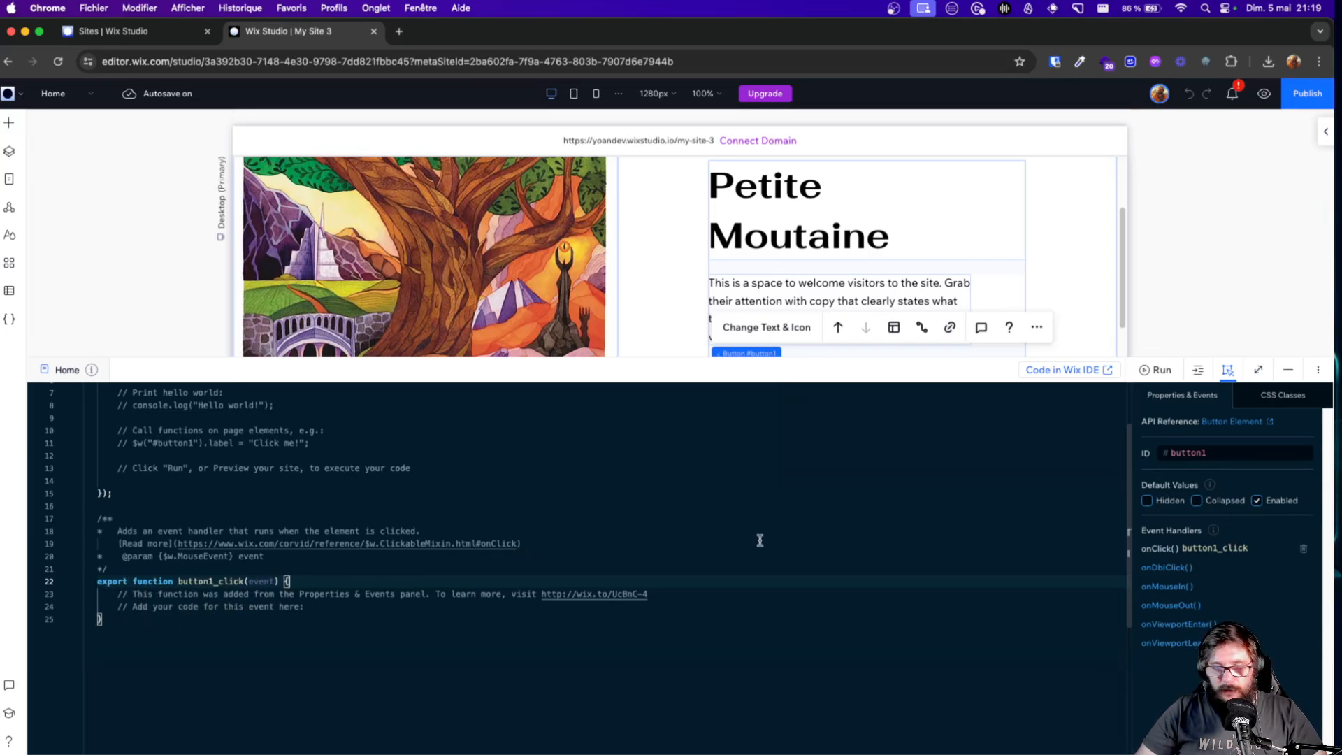
{"action": "left_click_drag", "start_coordinate": [117, 594], "coordinate": [328, 603]}
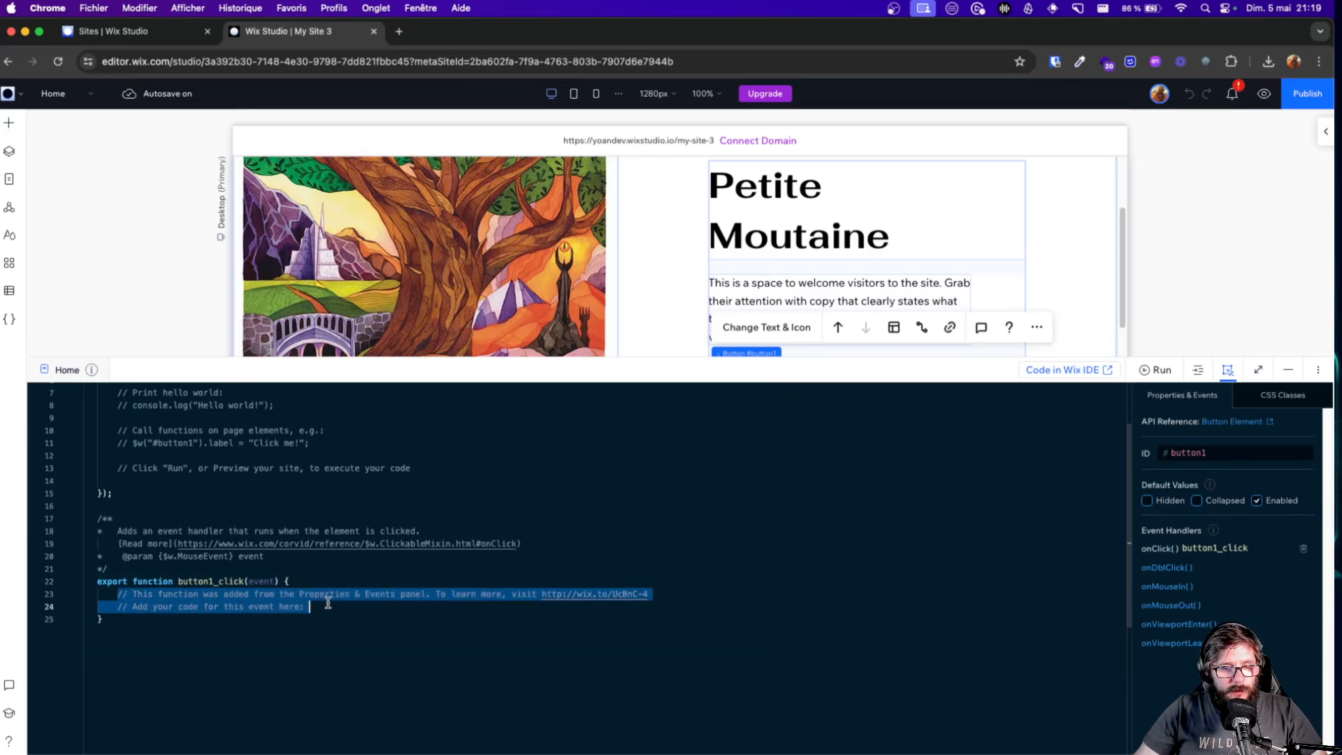
{"action": "type", "text": "console"}
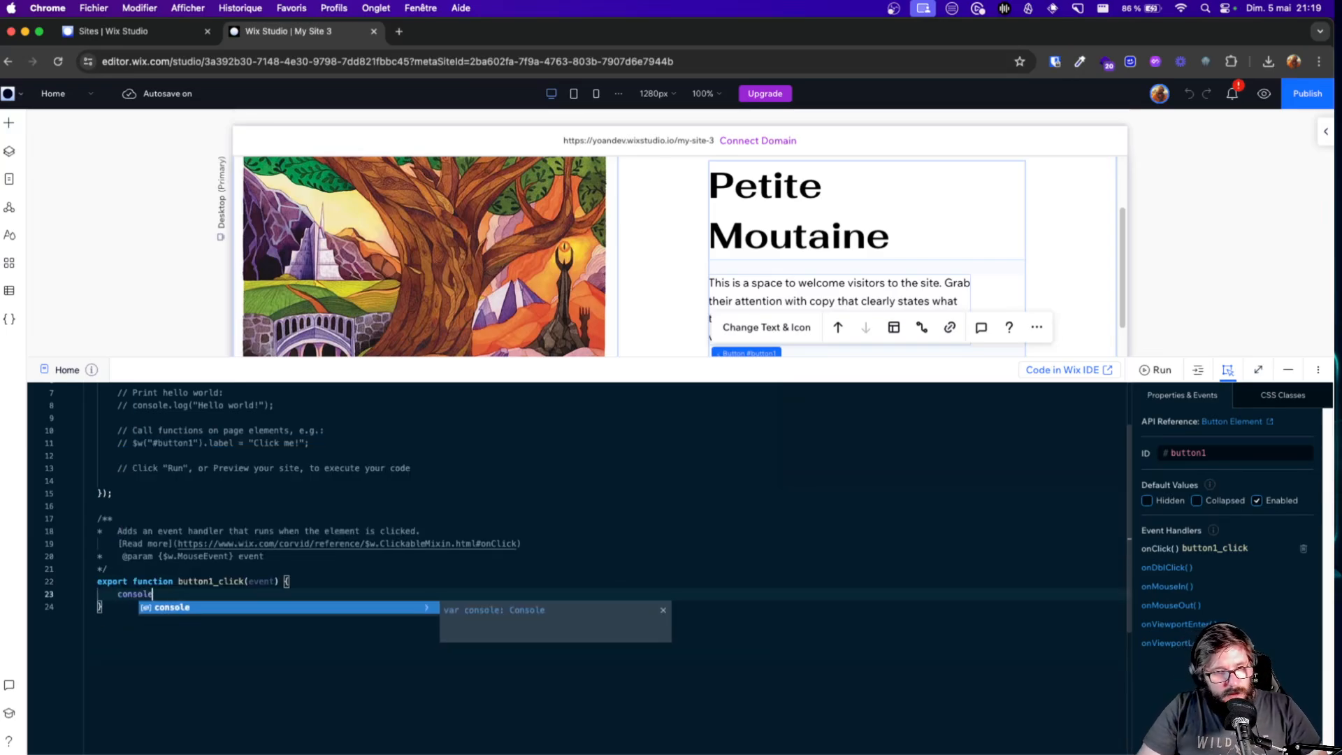
{"action": "type", "text": ".log"}
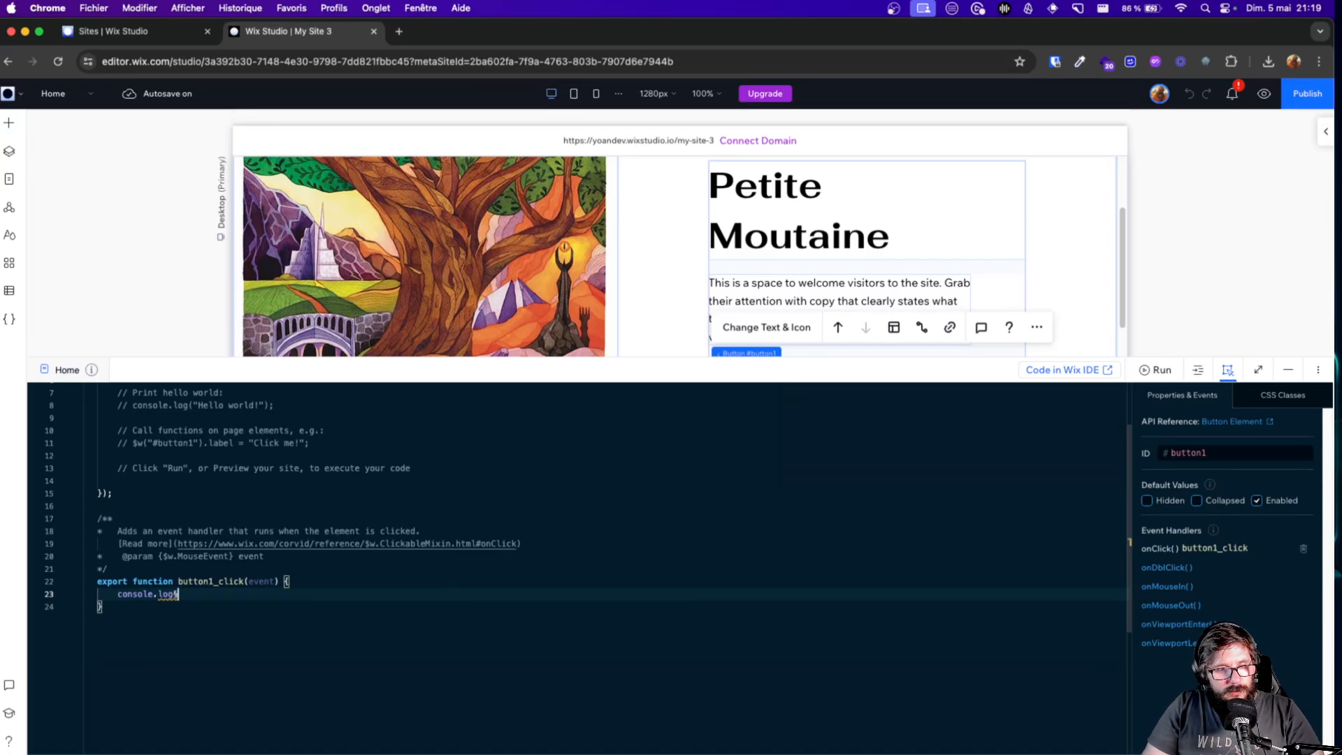
{"action": "type", "text": "('"}
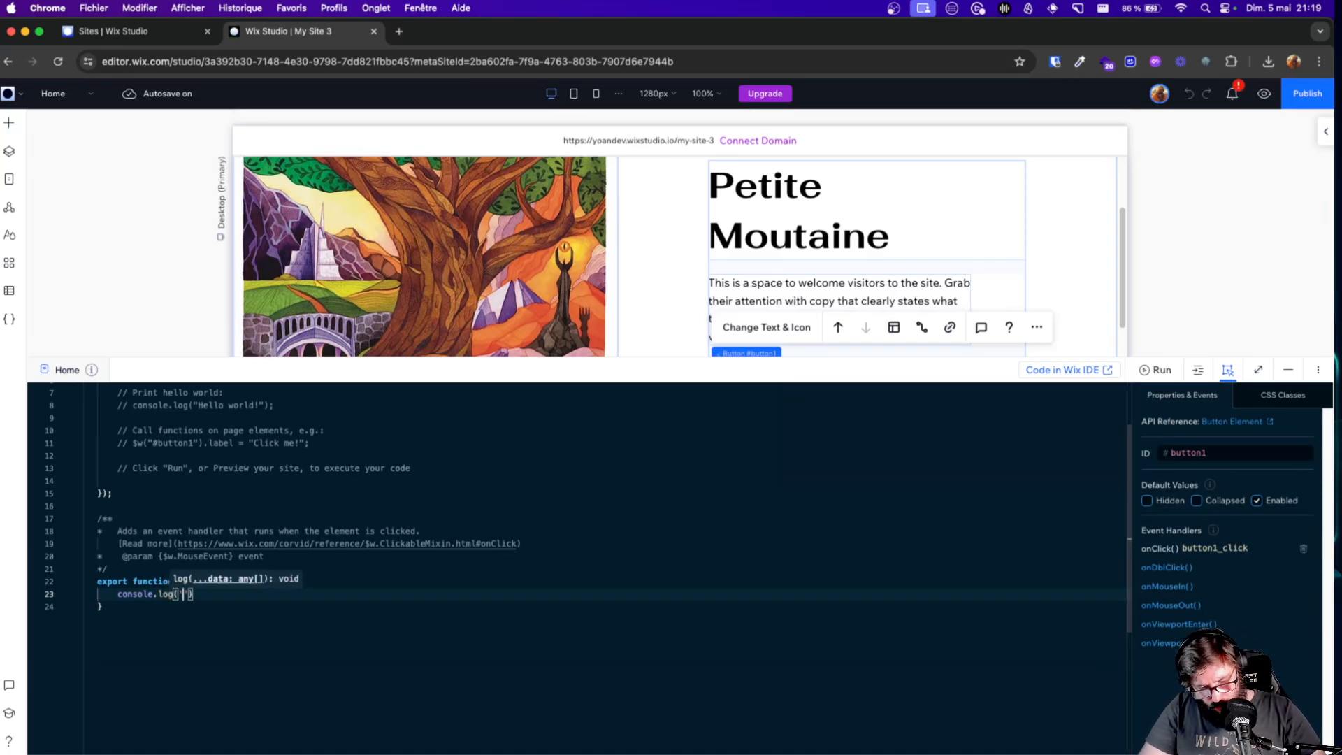
{"action": "type", "text": "coucou"}
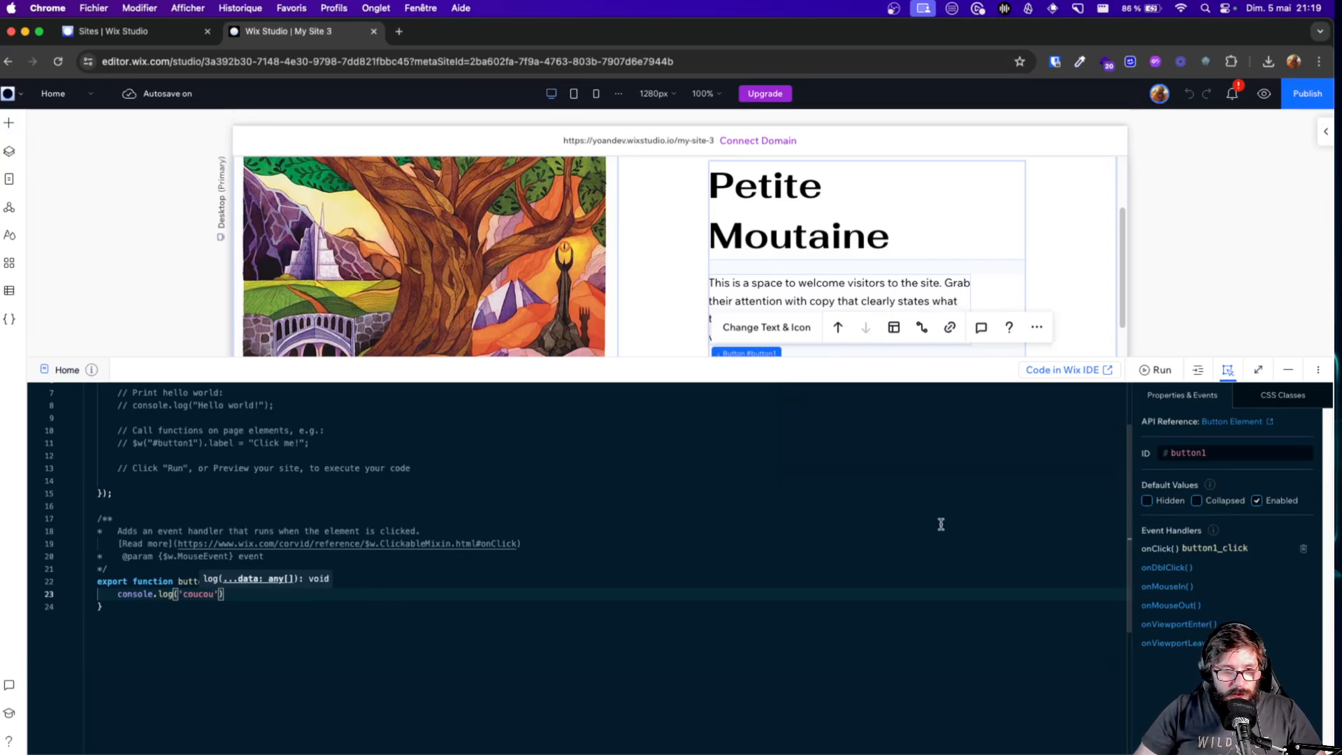
{"action": "left_click", "coordinate": [481, 633]}
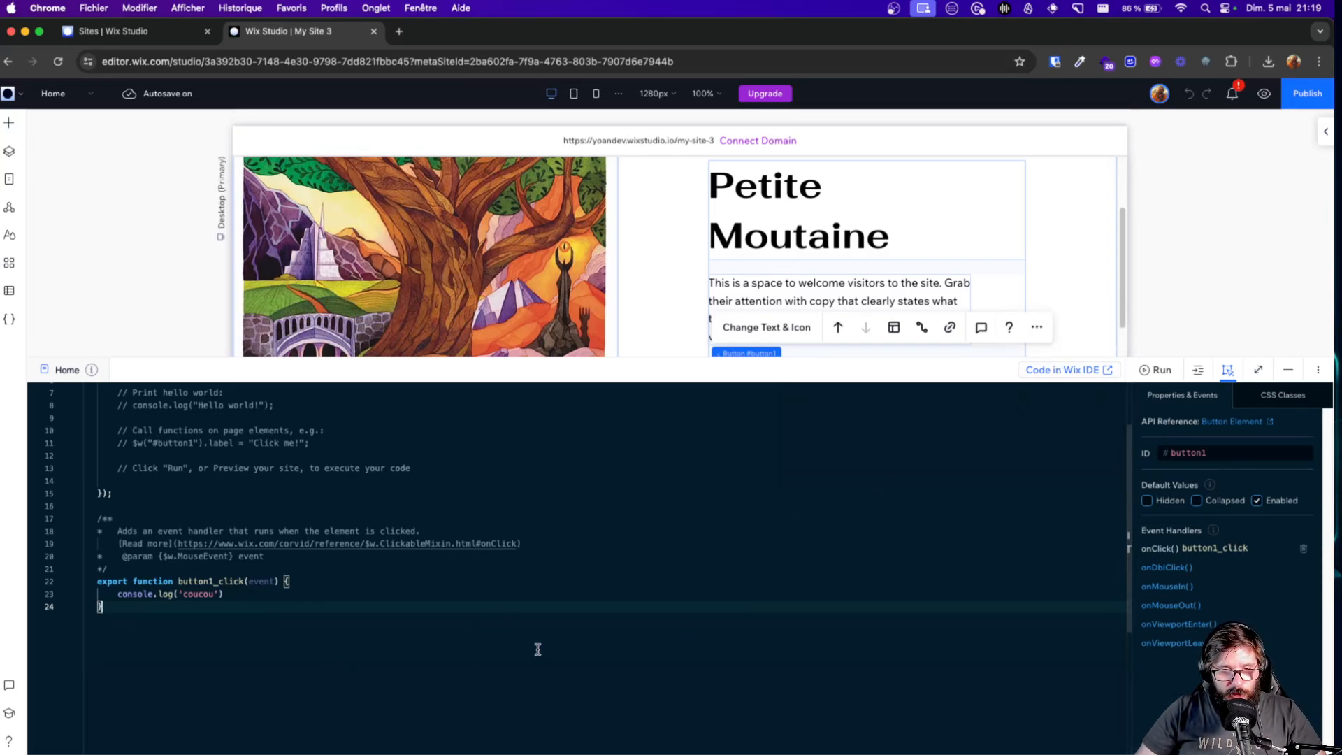
Preview the site, trigger the Learn More button repeatedly to test its console logging, and check the Developer Console's log-level options
{"action": "left_click", "coordinate": [1263, 93]}
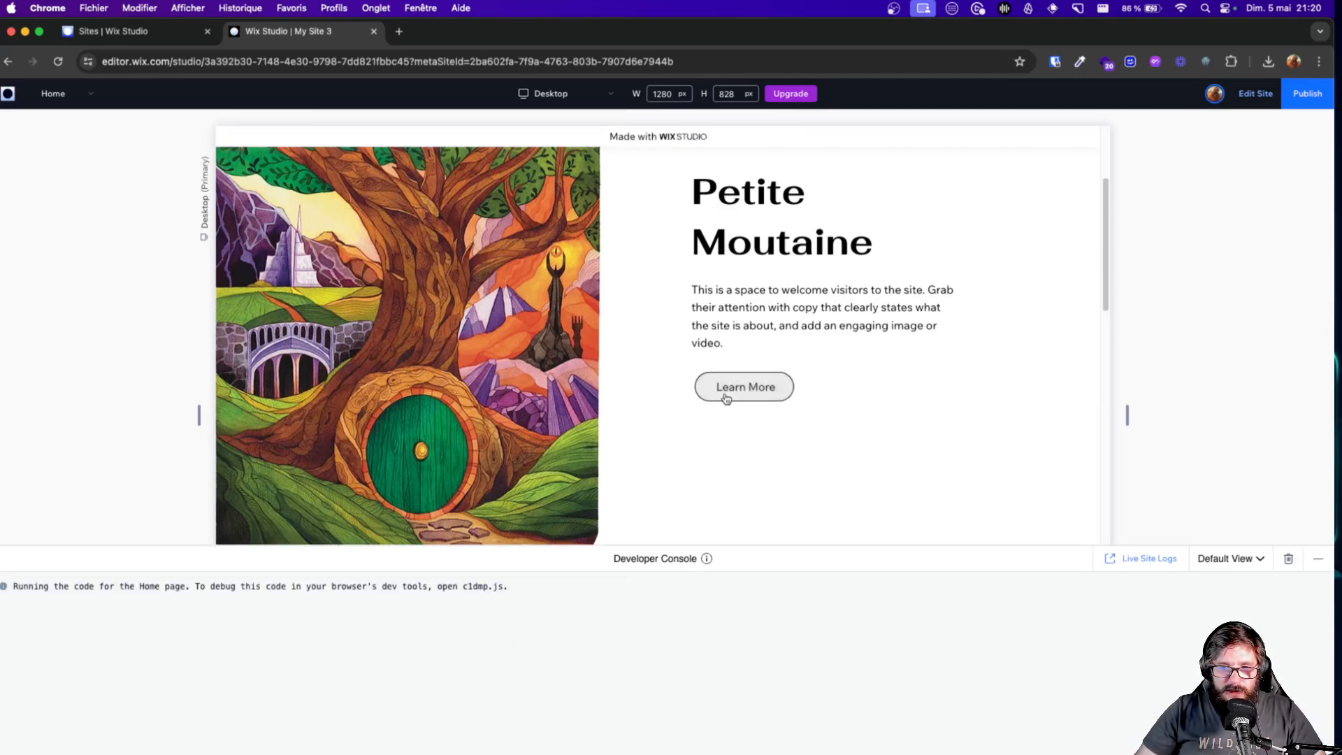
{"action": "left_click", "coordinate": [725, 390]}
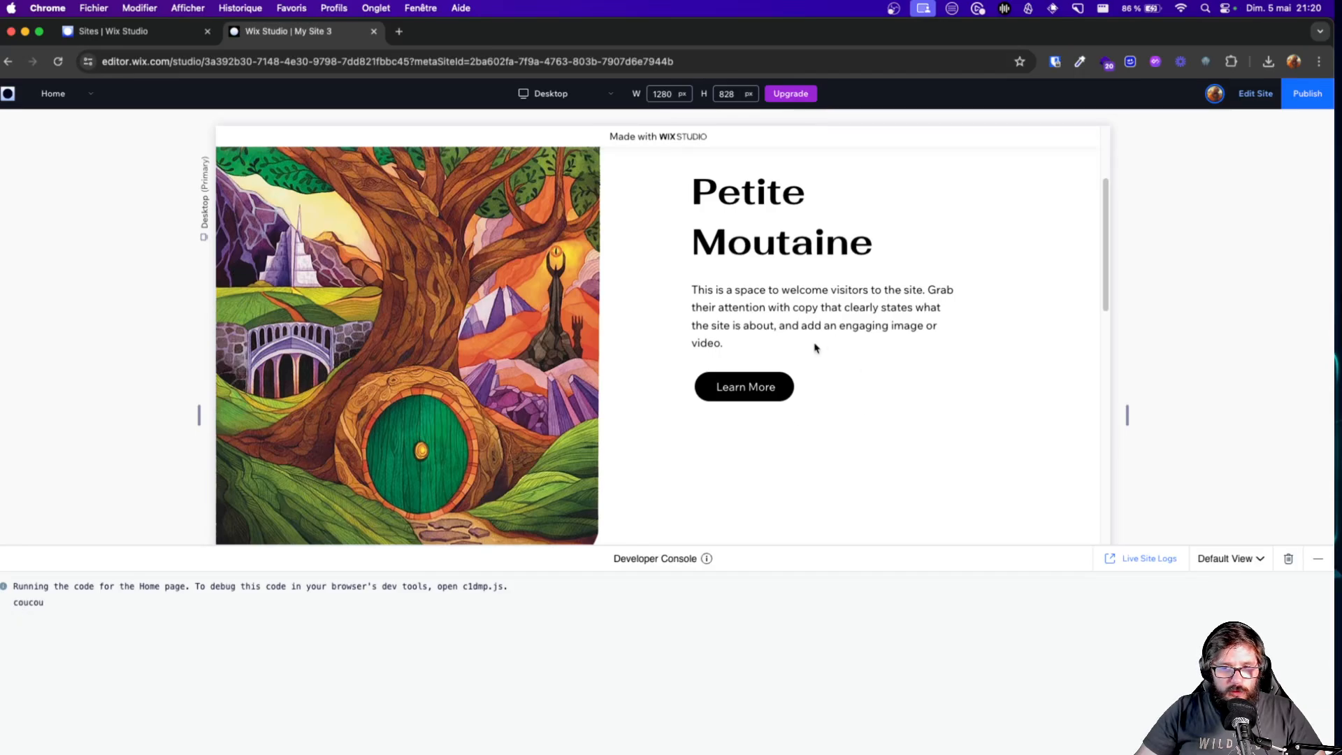
{"action": "triple_click", "coordinate": [747, 391]}
{"action": "triple_click", "coordinate": [748, 391]}
{"action": "triple_click", "coordinate": [748, 391]}
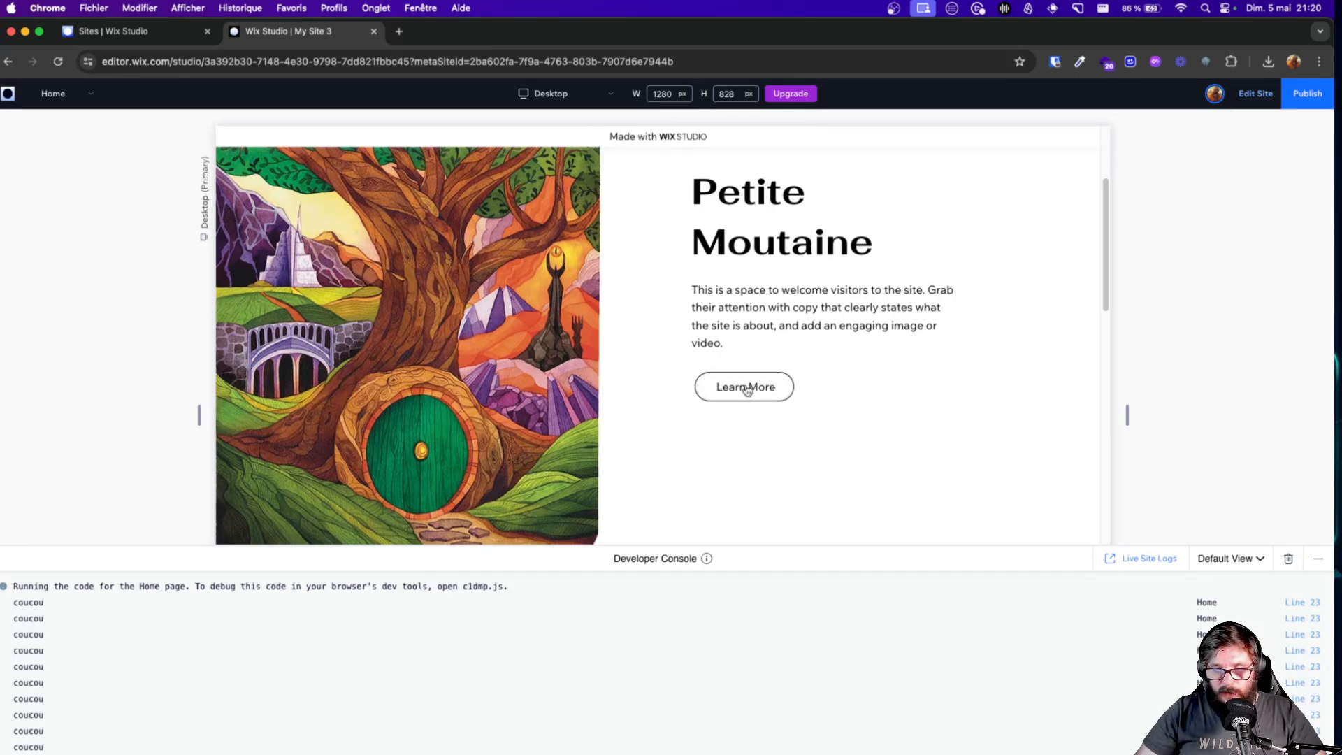
{"action": "left_click", "coordinate": [748, 390]}
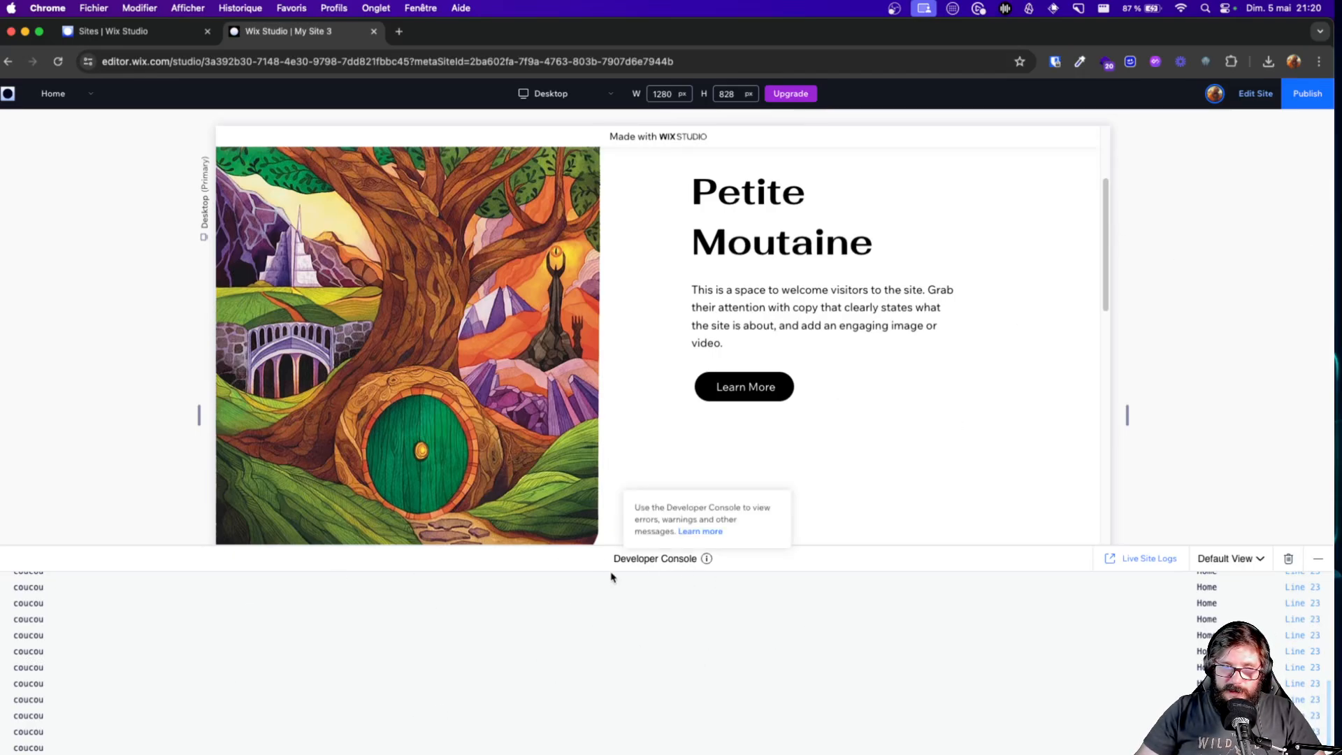
{"action": "left_click", "coordinate": [1251, 560]}
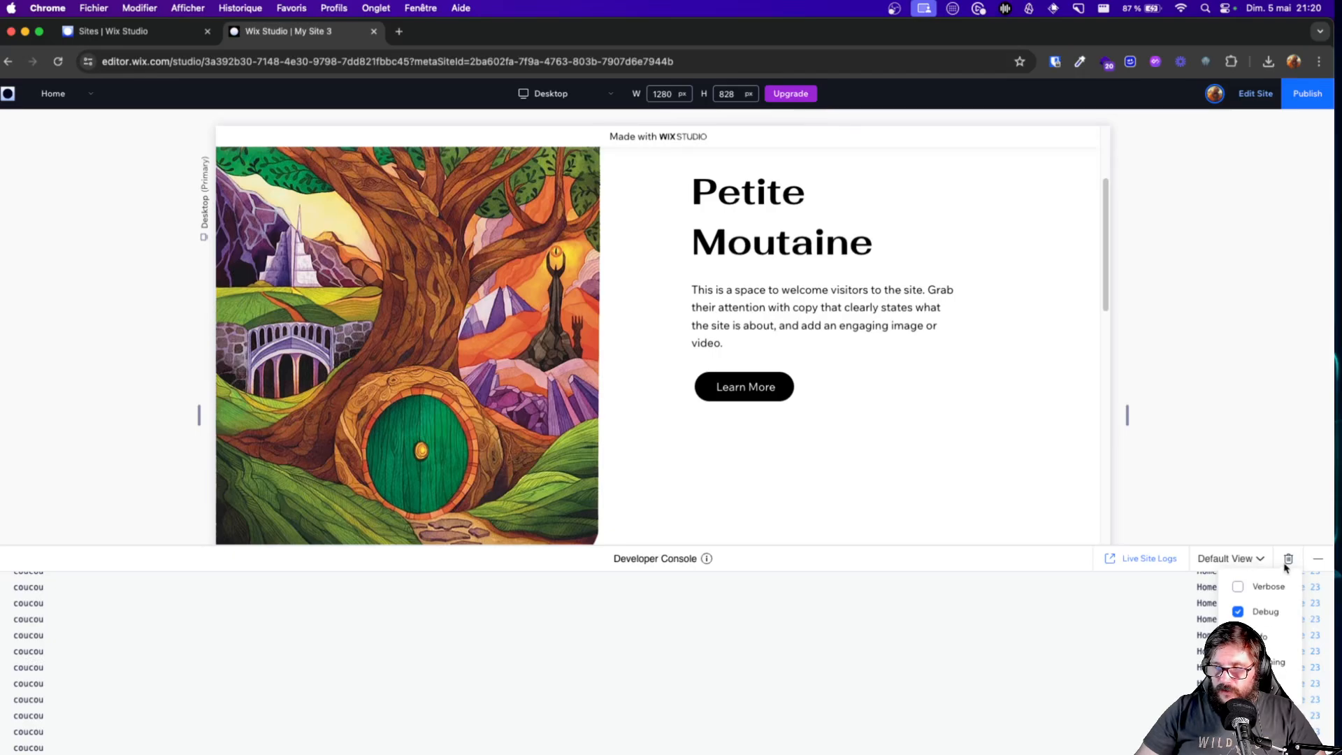
{"action": "left_click", "coordinate": [1032, 638]}
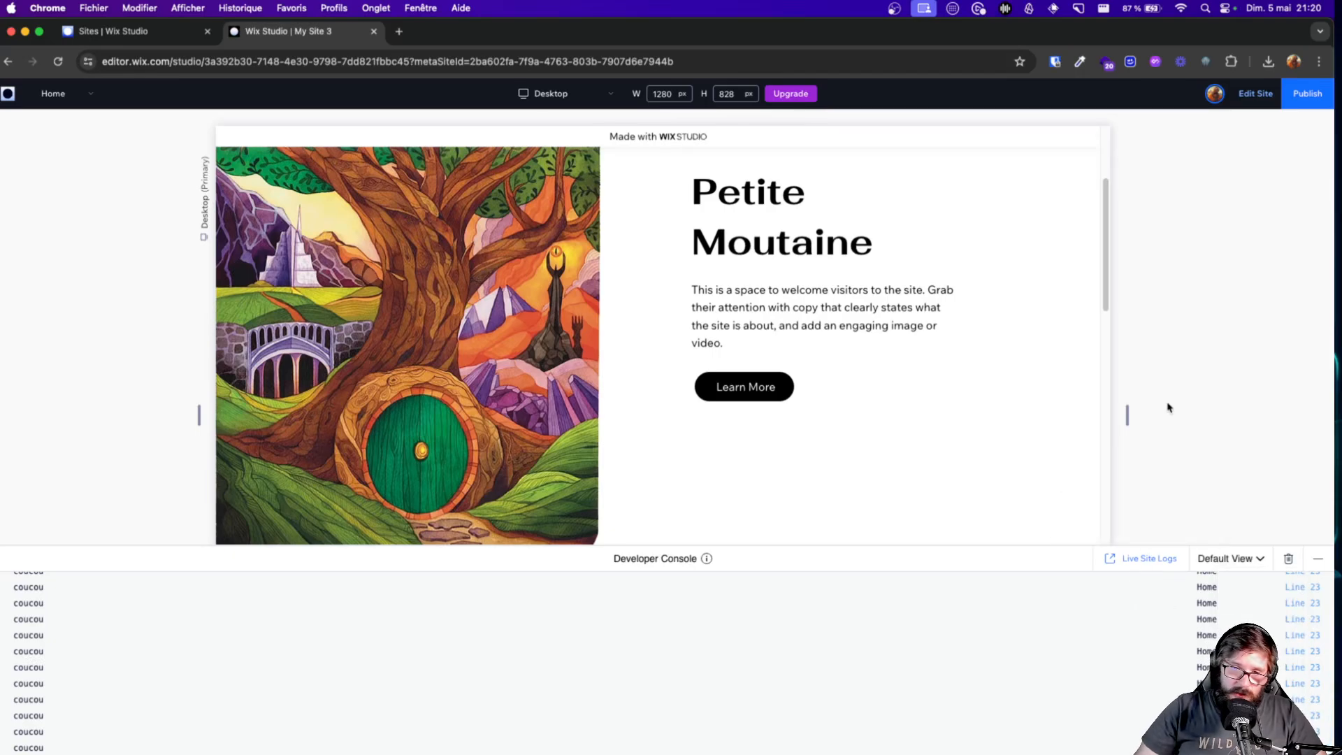
Leave the preview, show the code panel's CSS classes and minimise the code panel
{"action": "left_click", "coordinate": [1255, 93]}
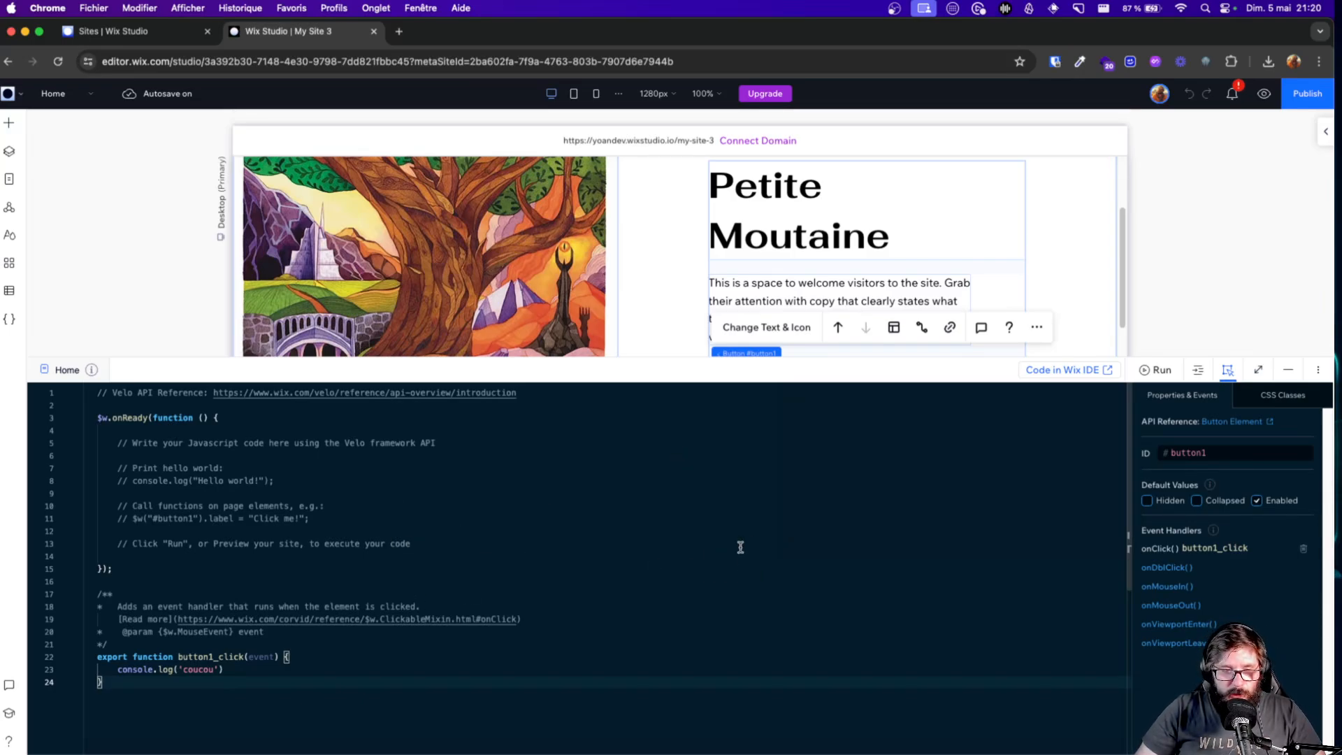
{"action": "left_click", "coordinate": [1293, 397]}
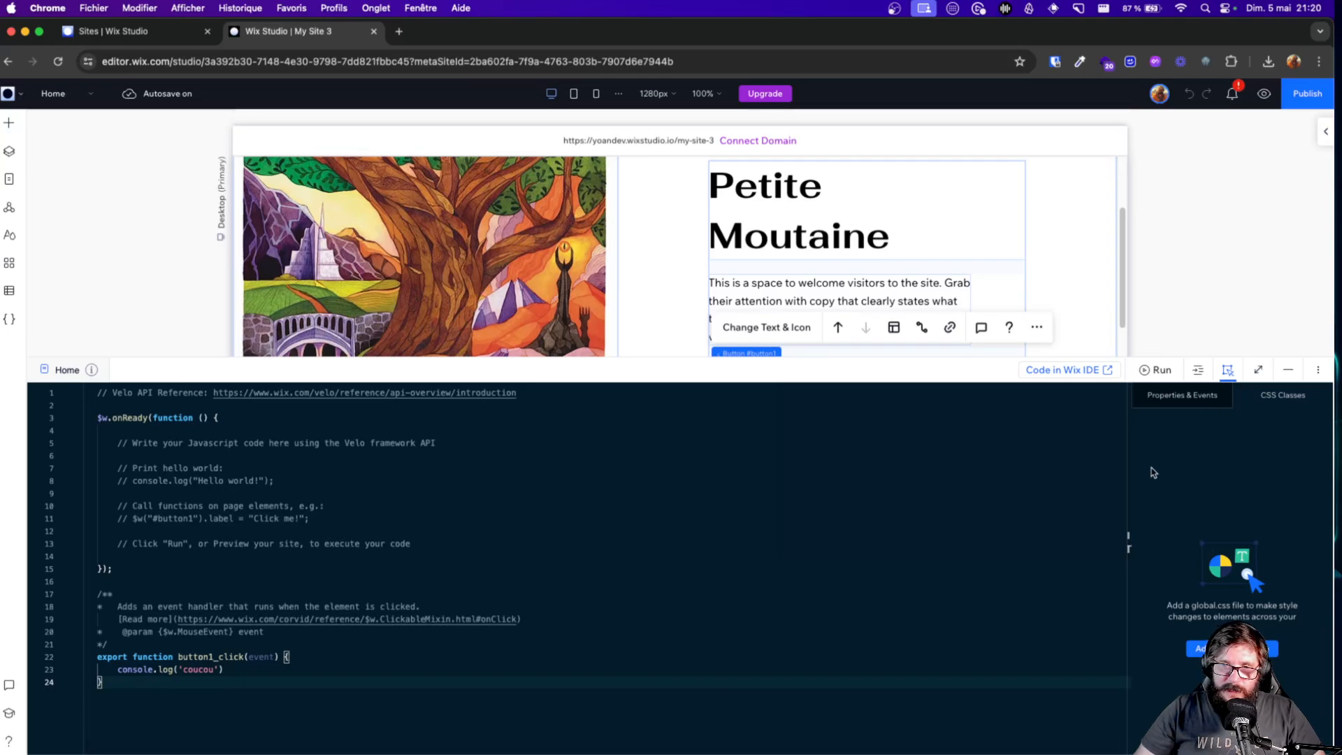
{"action": "left_click", "coordinate": [1289, 376]}
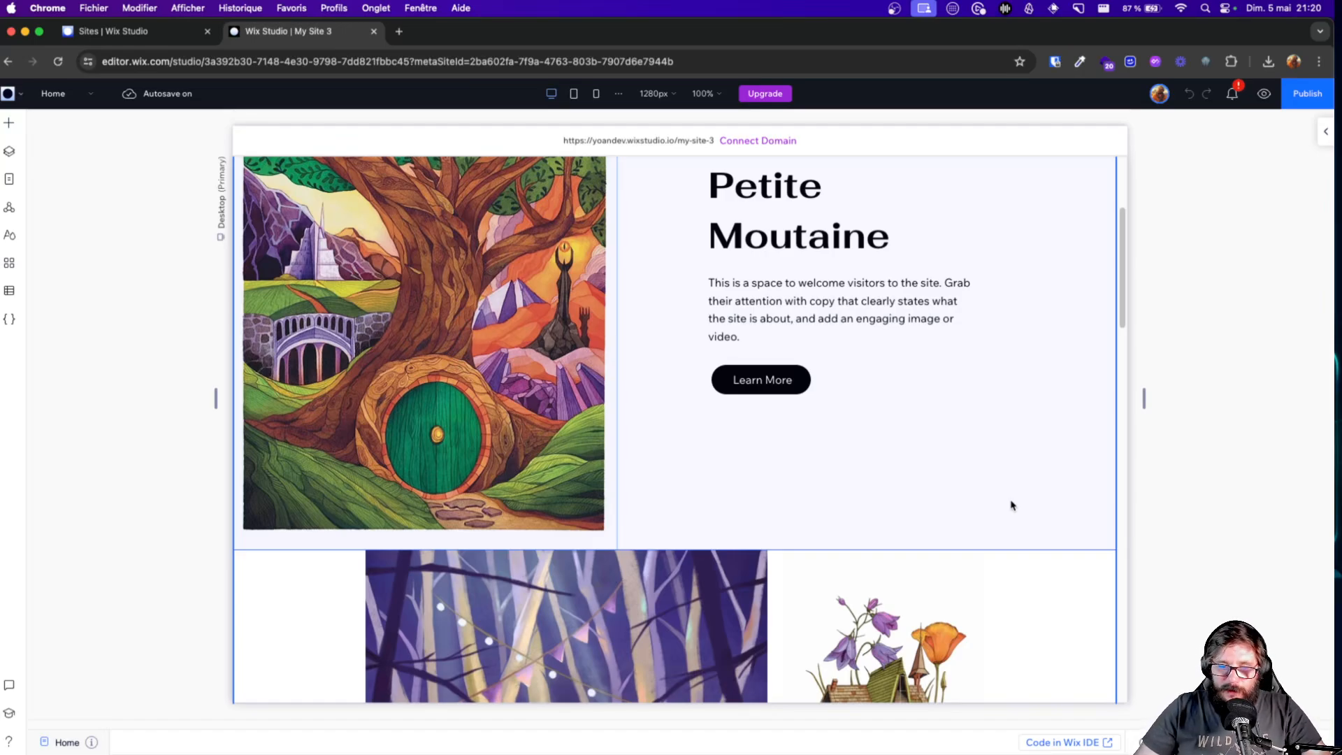
Examine the Home page from the header through the welcome section to the section holding the Pro Gallery
{"action": "key", "text": "super+Tab"}
{"action": "key", "text": "super+Tab"}
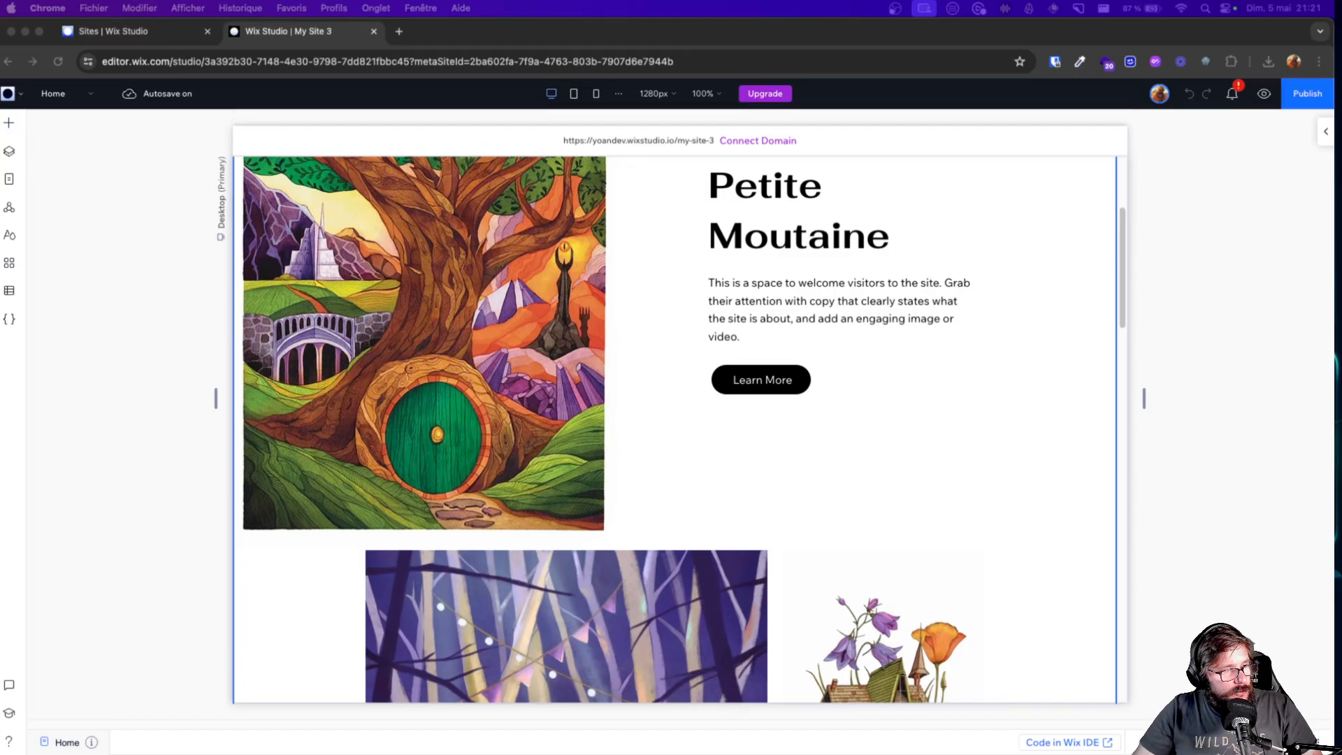
{"action": "key", "text": "super+Tab"}
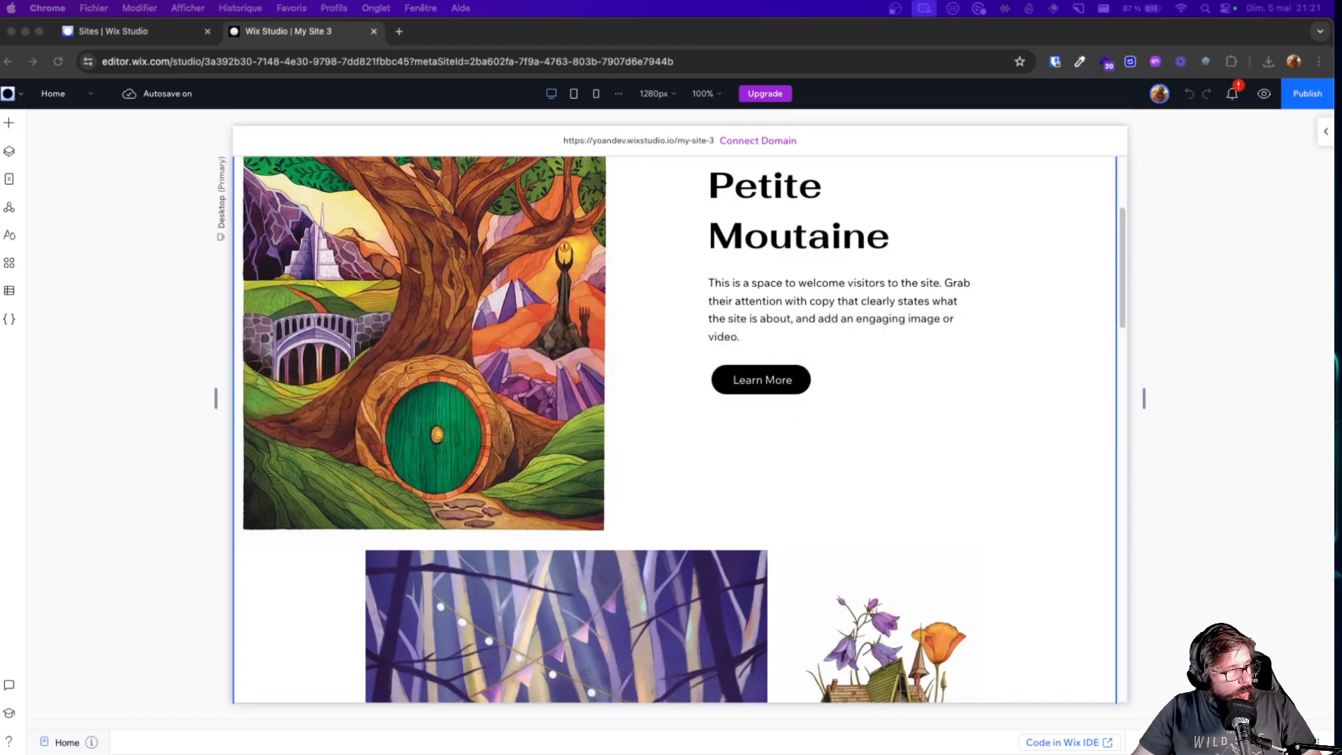
{"action": "scroll", "coordinate": [1121, 388], "scroll_direction": "up", "scroll_amount": 5}
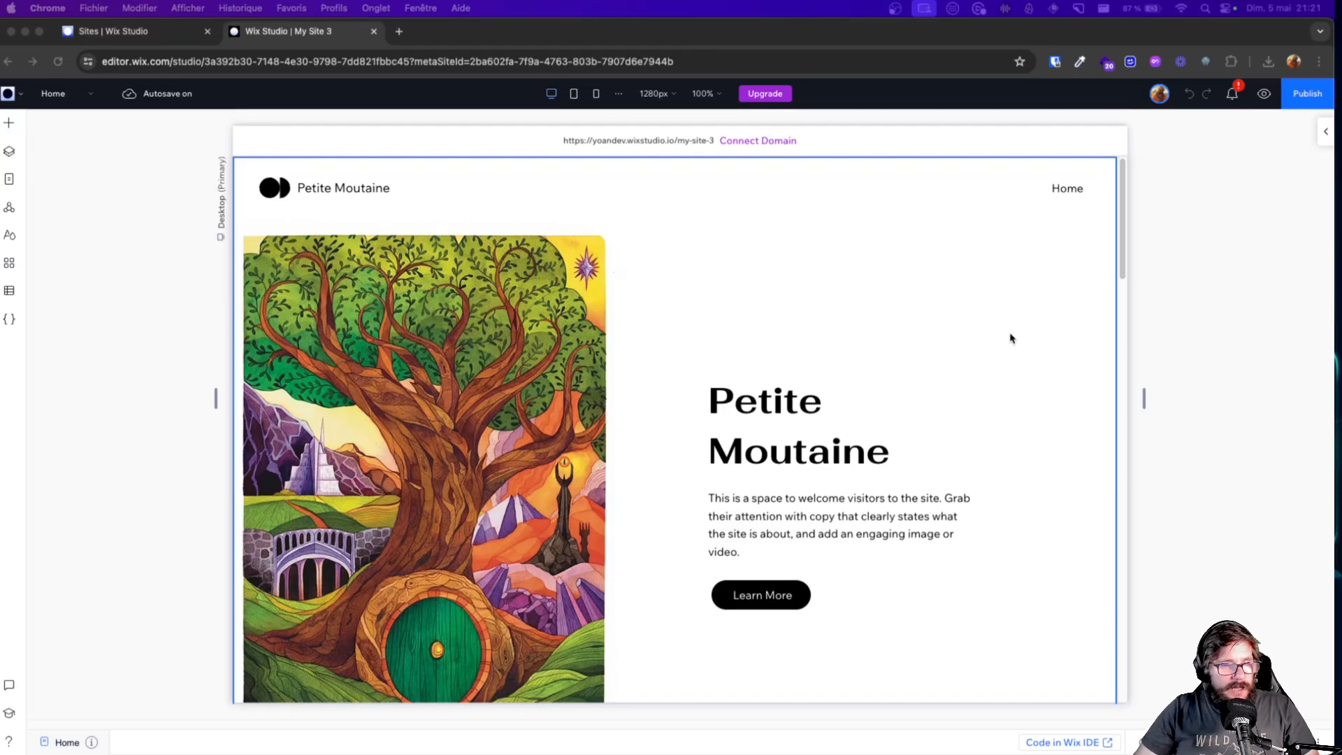
{"action": "scroll", "coordinate": [1010, 339], "scroll_direction": "down", "scroll_amount": 10}
{"action": "scroll", "coordinate": [1009, 338], "scroll_direction": "up", "scroll_amount": 5}
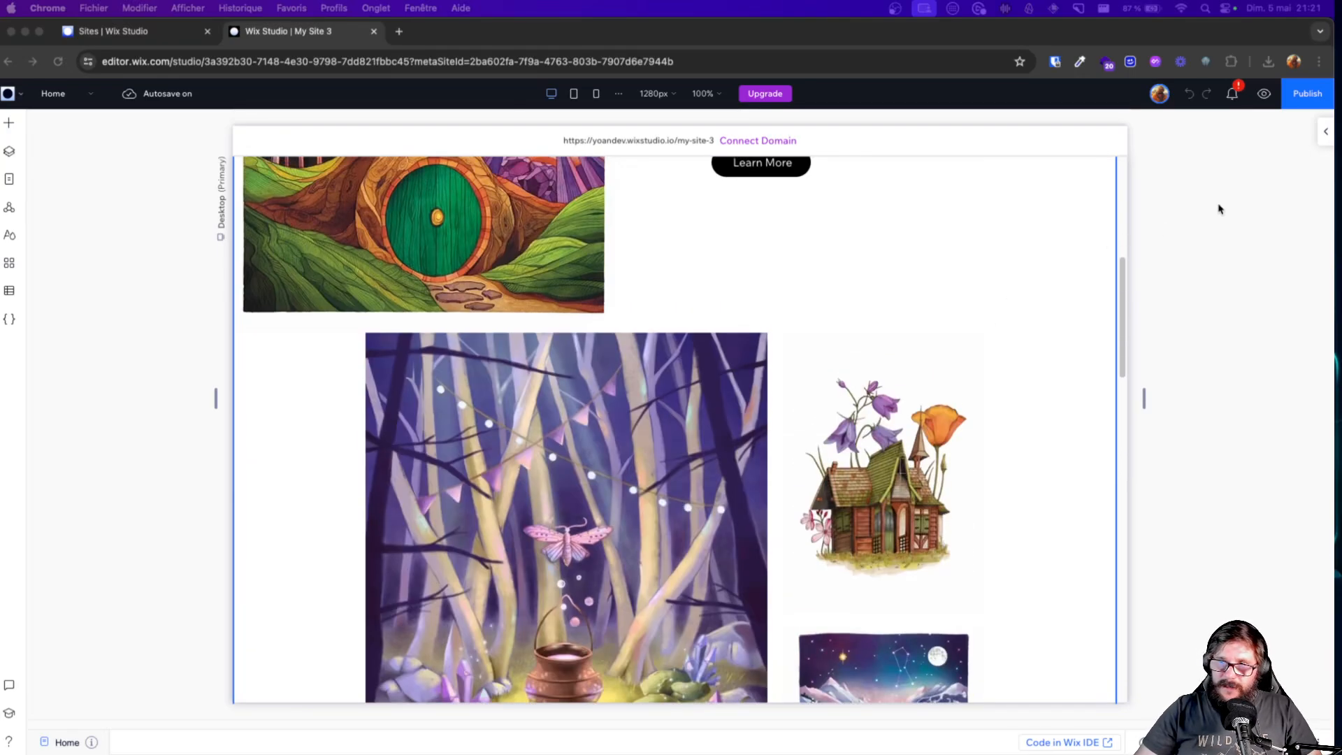
{"action": "left_click", "coordinate": [615, 420]}
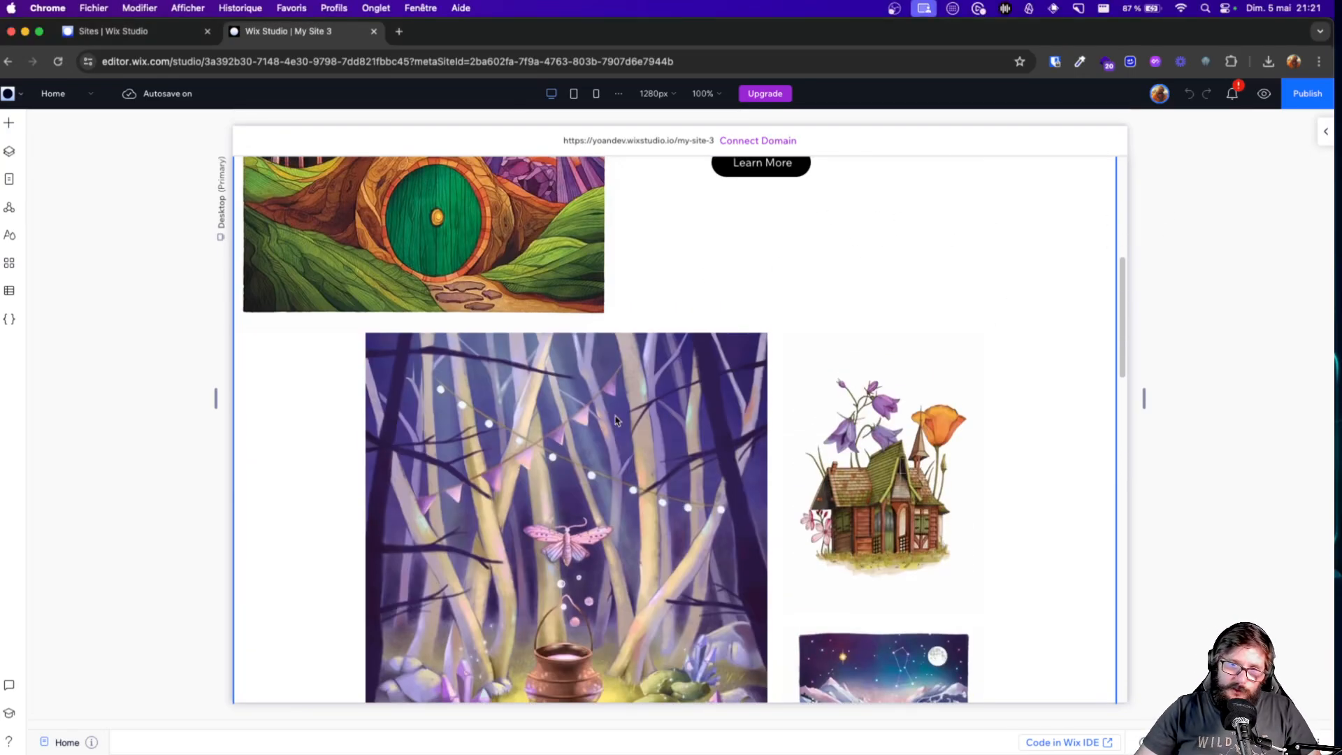
{"action": "left_click", "coordinate": [317, 360]}
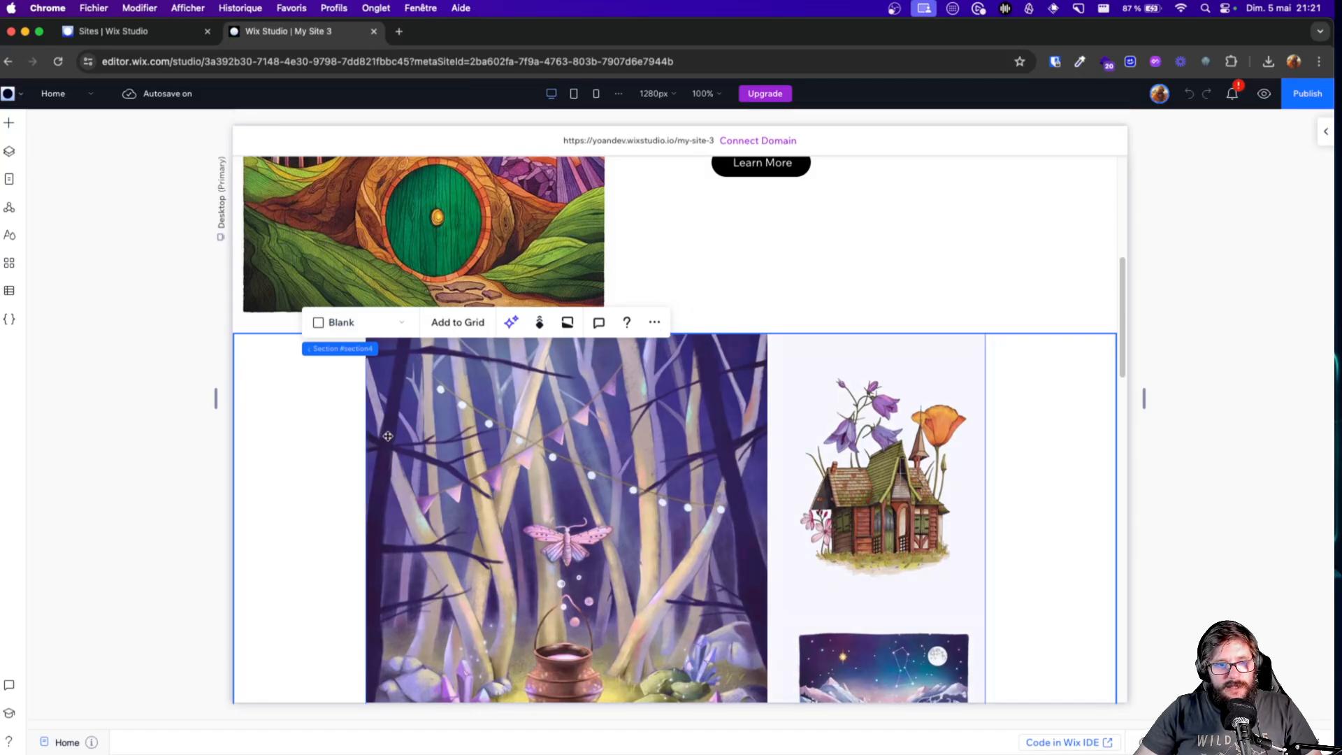
{"action": "left_click", "coordinate": [438, 416]}
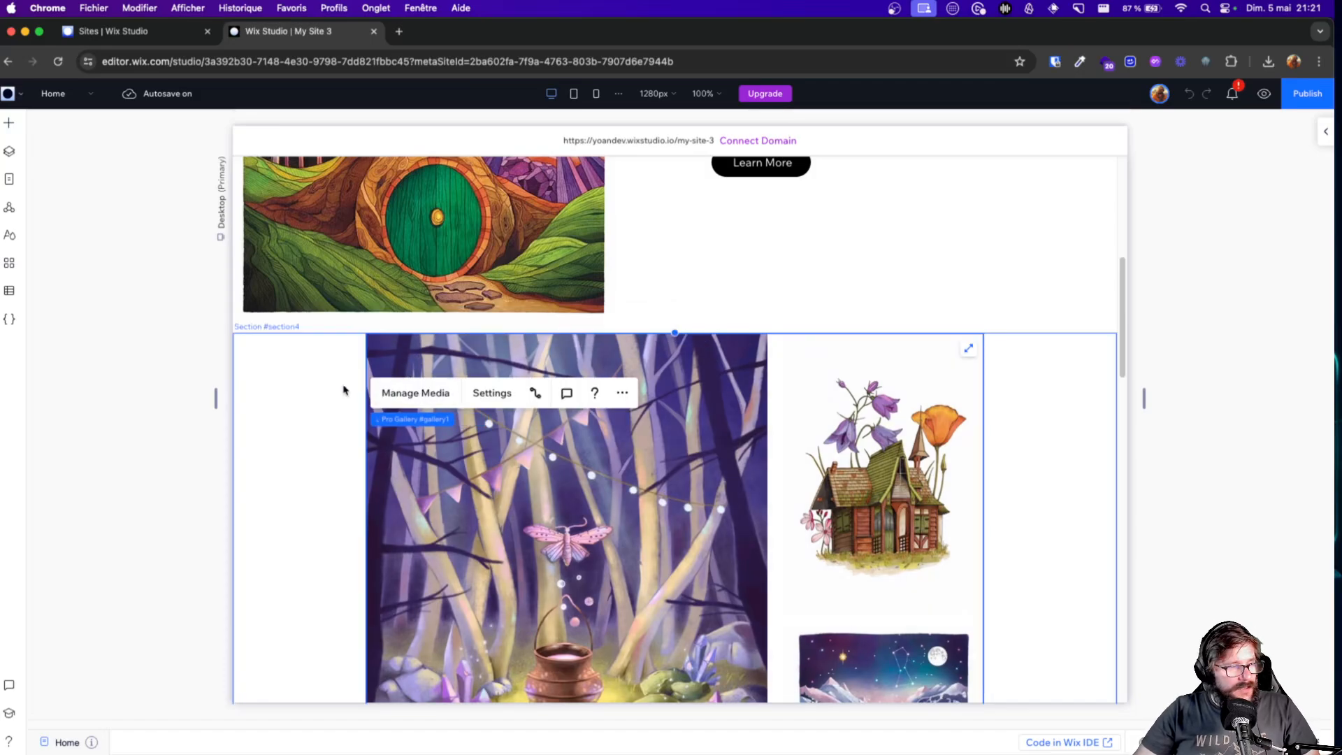
{"action": "left_click", "coordinate": [1052, 420]}
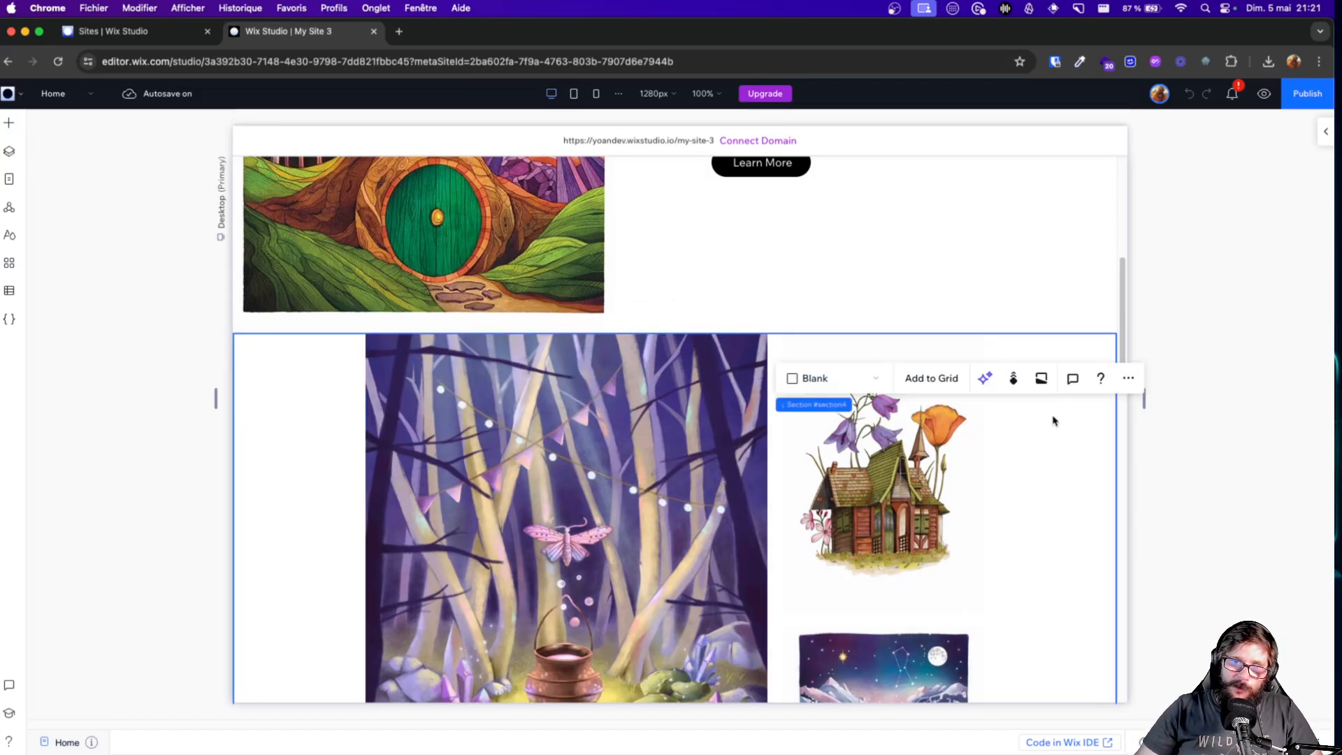
{"action": "left_click", "coordinate": [1166, 448]}
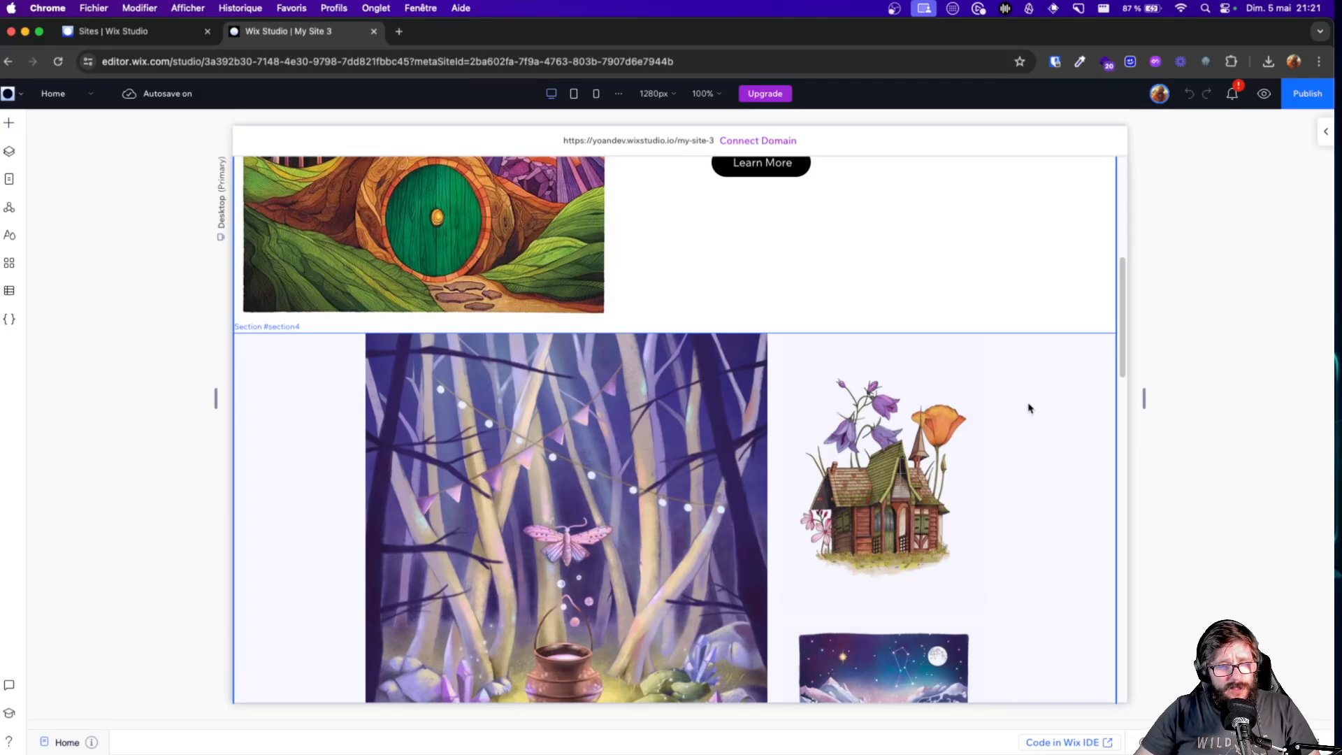
{"action": "scroll", "coordinate": [1028, 408], "scroll_direction": "down", "scroll_amount": 10}
{"action": "scroll", "coordinate": [1028, 408], "scroll_direction": "up", "scroll_amount": 15}
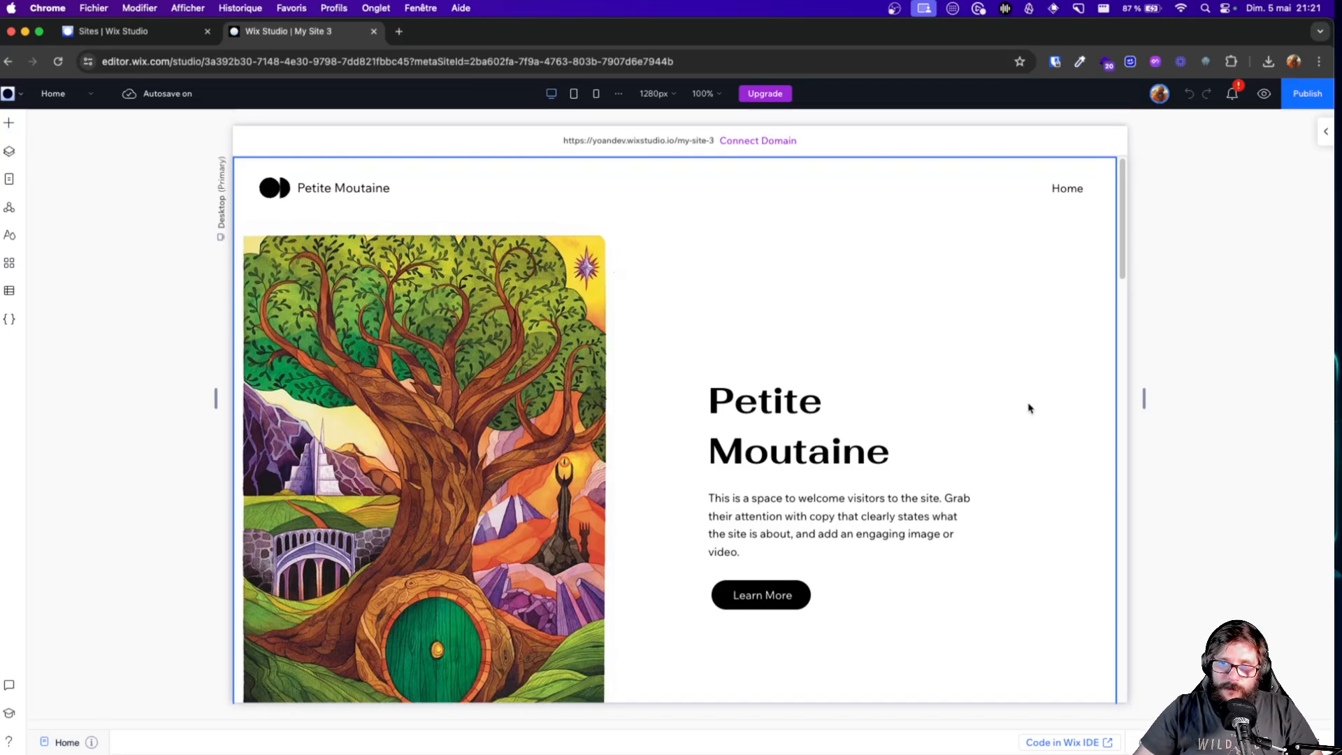
Add a blank section between the Pro Gallery section and the footer
{"action": "scroll", "coordinate": [1027, 405], "scroll_direction": "down", "scroll_amount": 5}
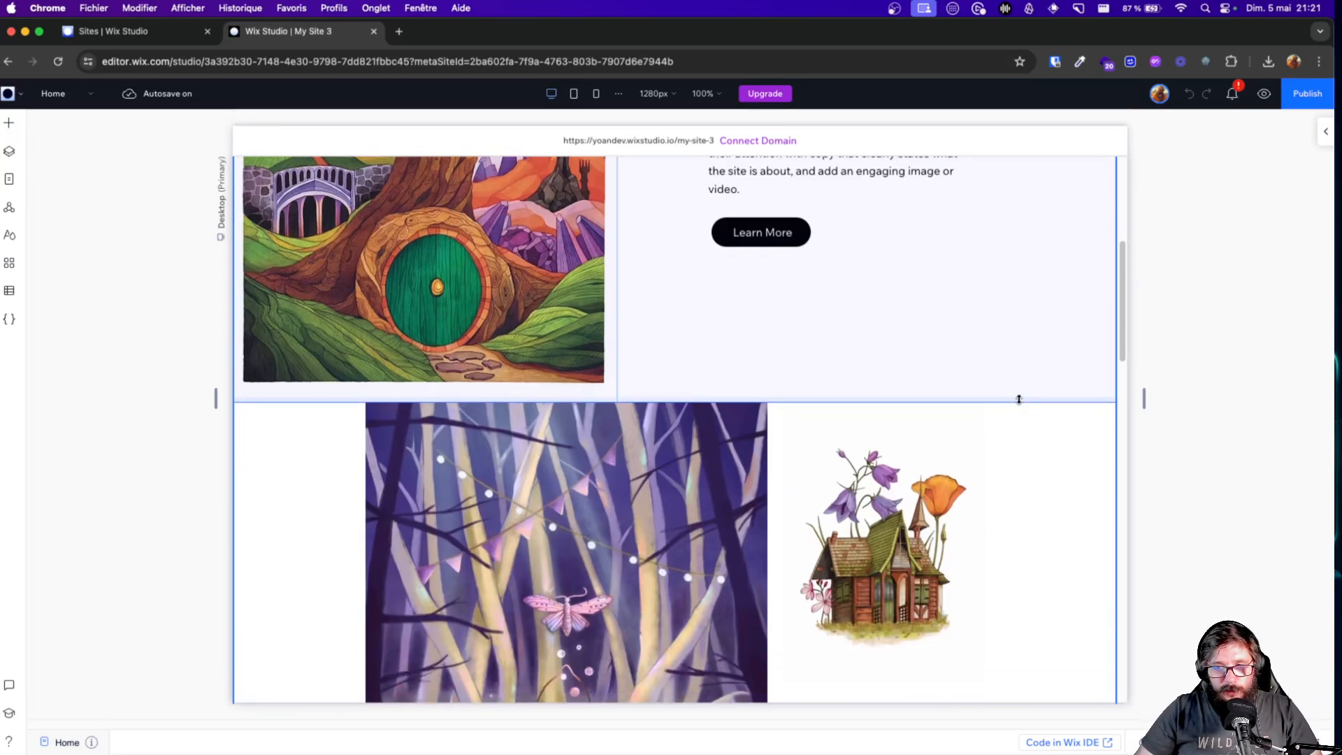
{"action": "scroll", "coordinate": [761, 362], "scroll_direction": "down", "scroll_amount": 10}
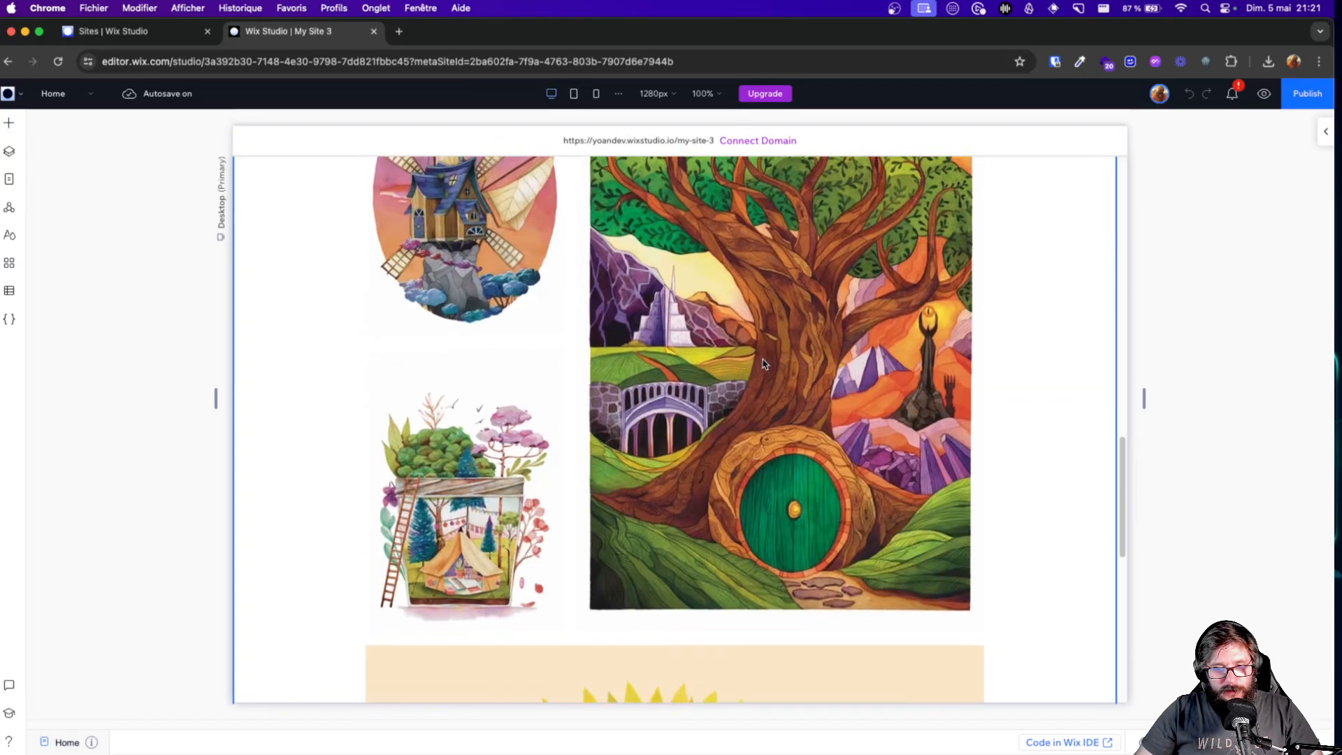
{"action": "left_click", "coordinate": [683, 639]}
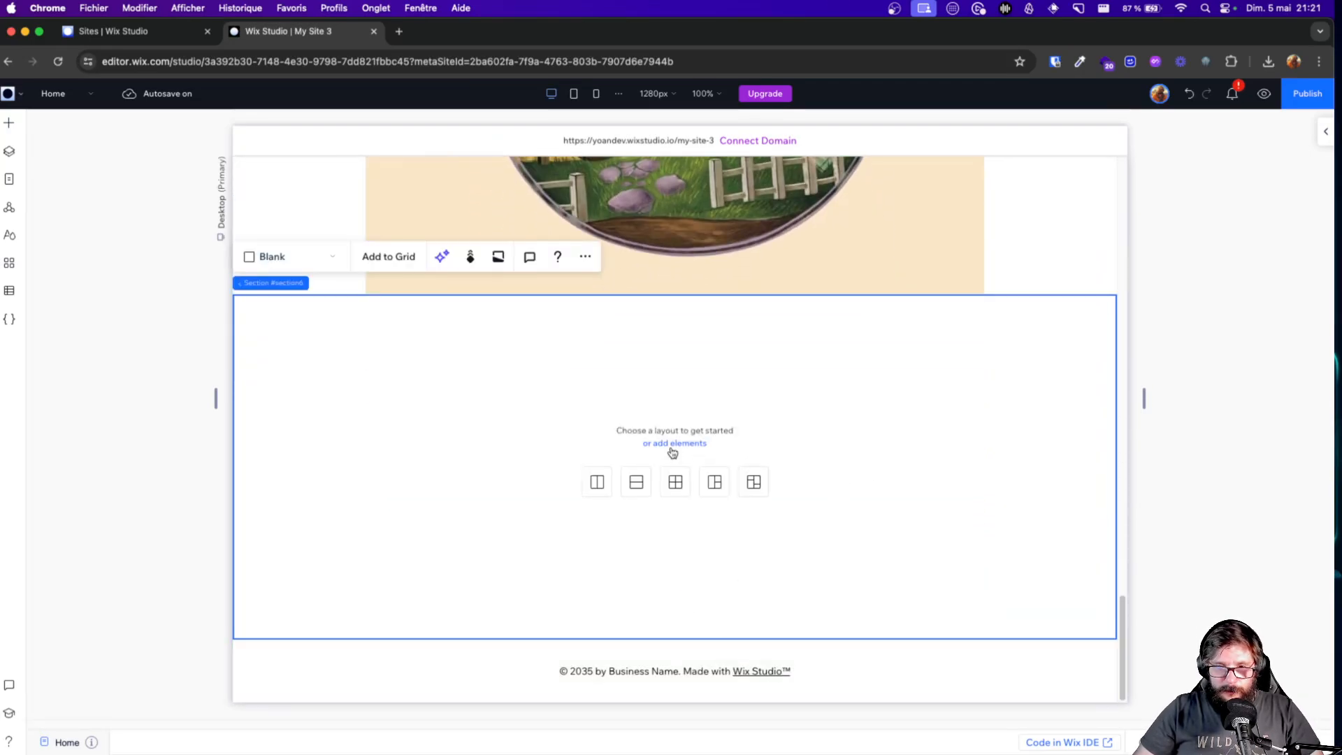
Add the Portfolio CMS preset, with its collection and dynamic pages, to the site
{"action": "left_click", "coordinate": [672, 445]}
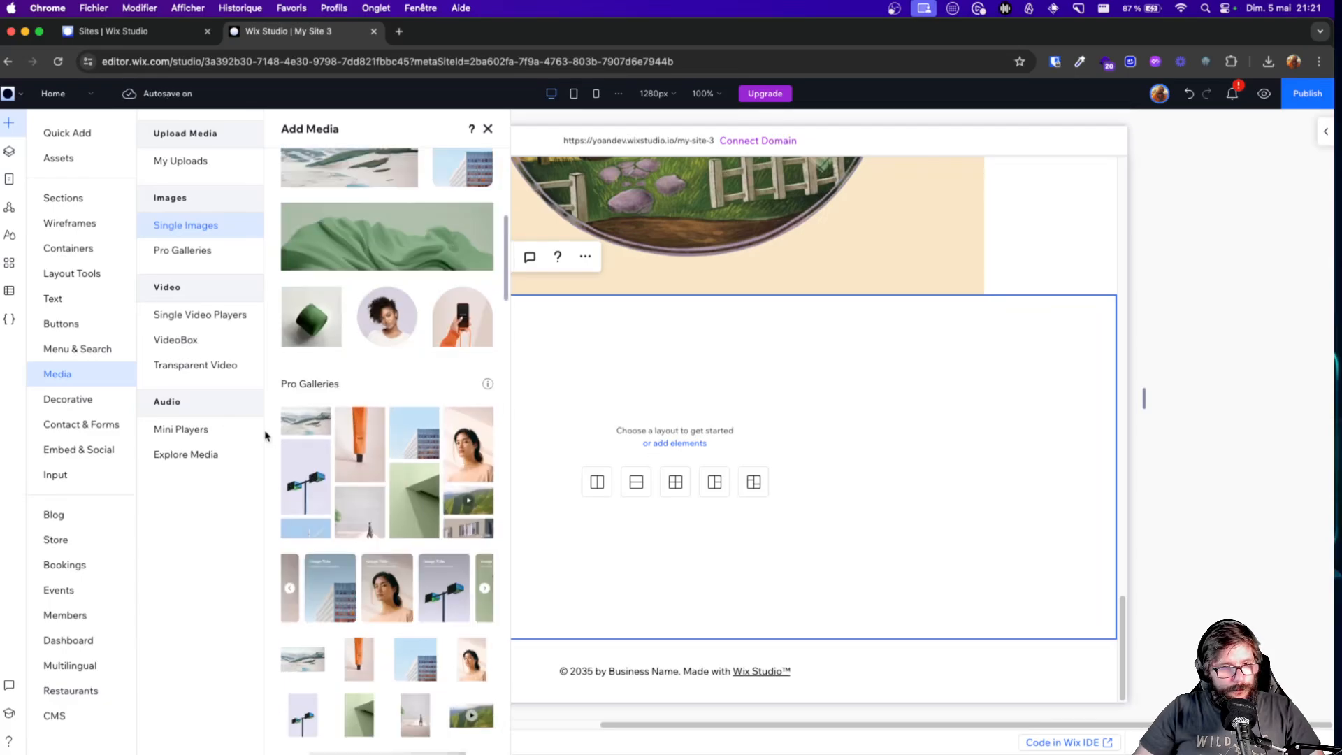
{"action": "left_click", "coordinate": [78, 717]}
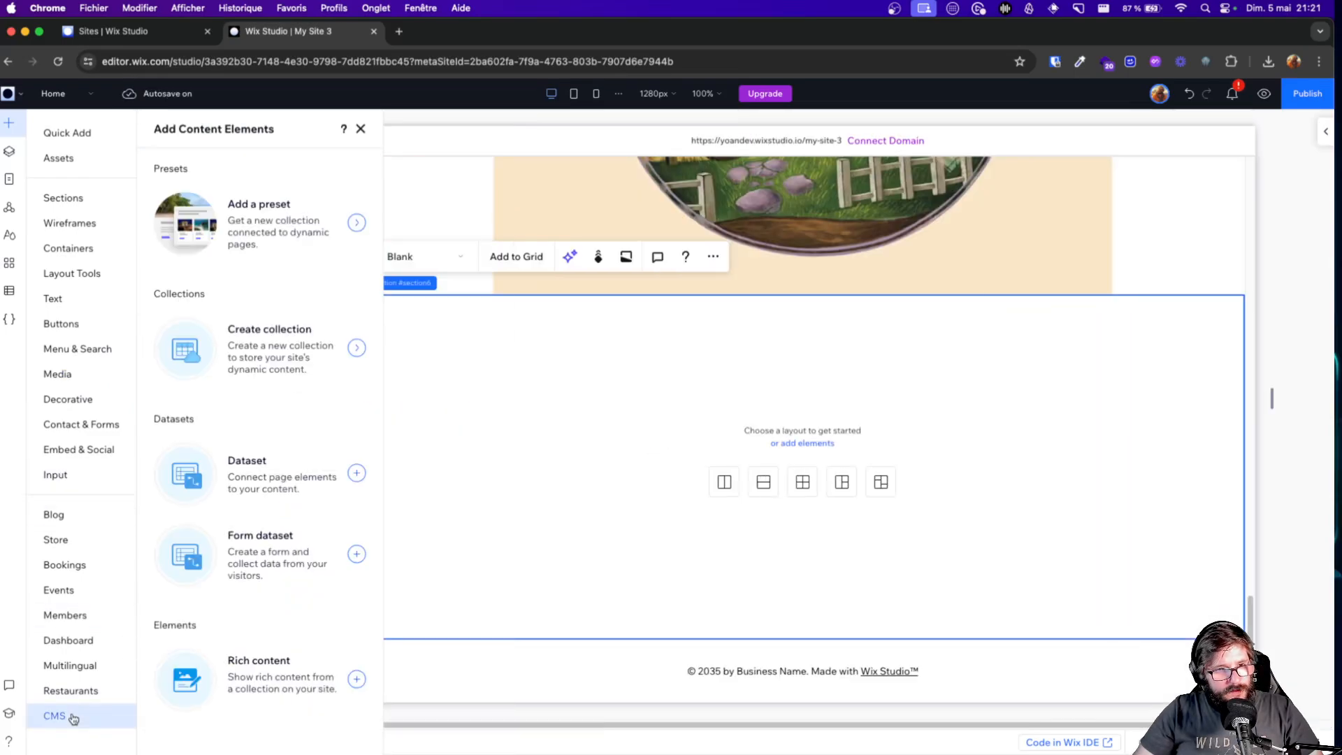
{"action": "left_click", "coordinate": [357, 224]}
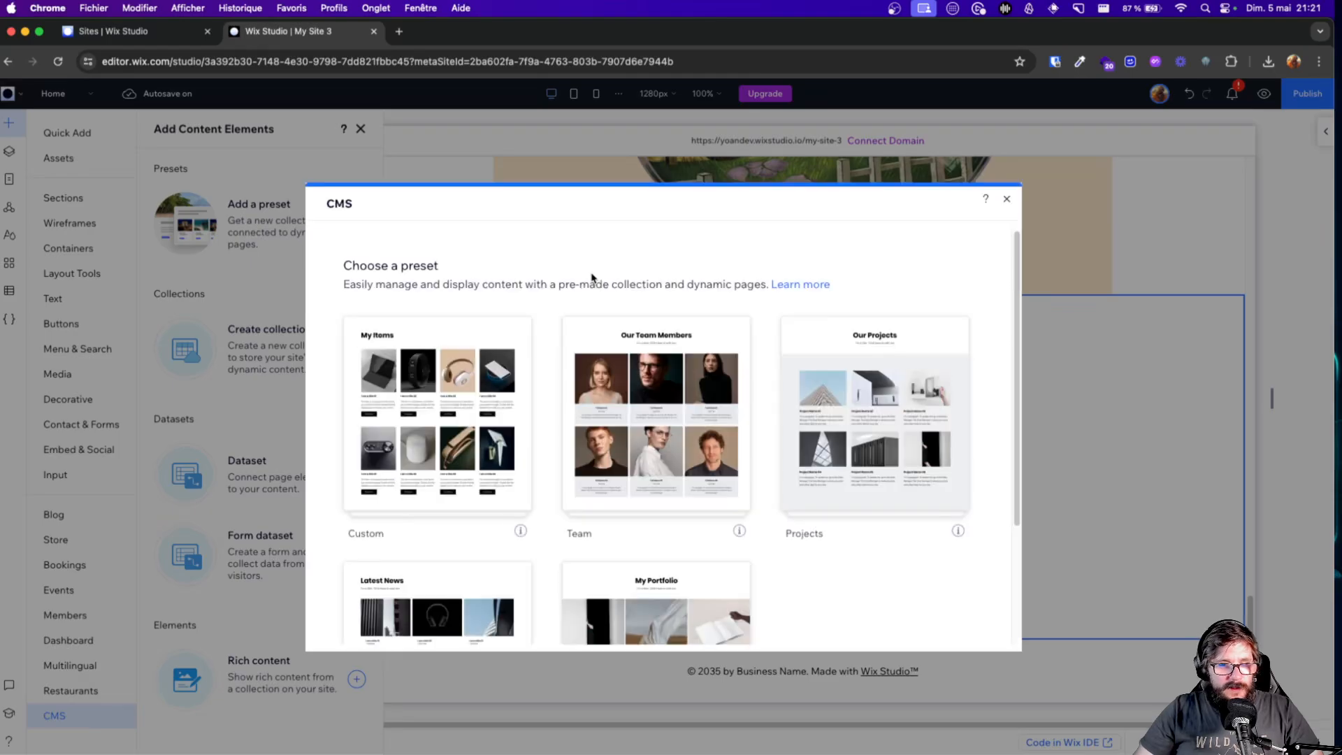
{"action": "scroll", "coordinate": [873, 392], "scroll_direction": "down", "scroll_amount": 3}
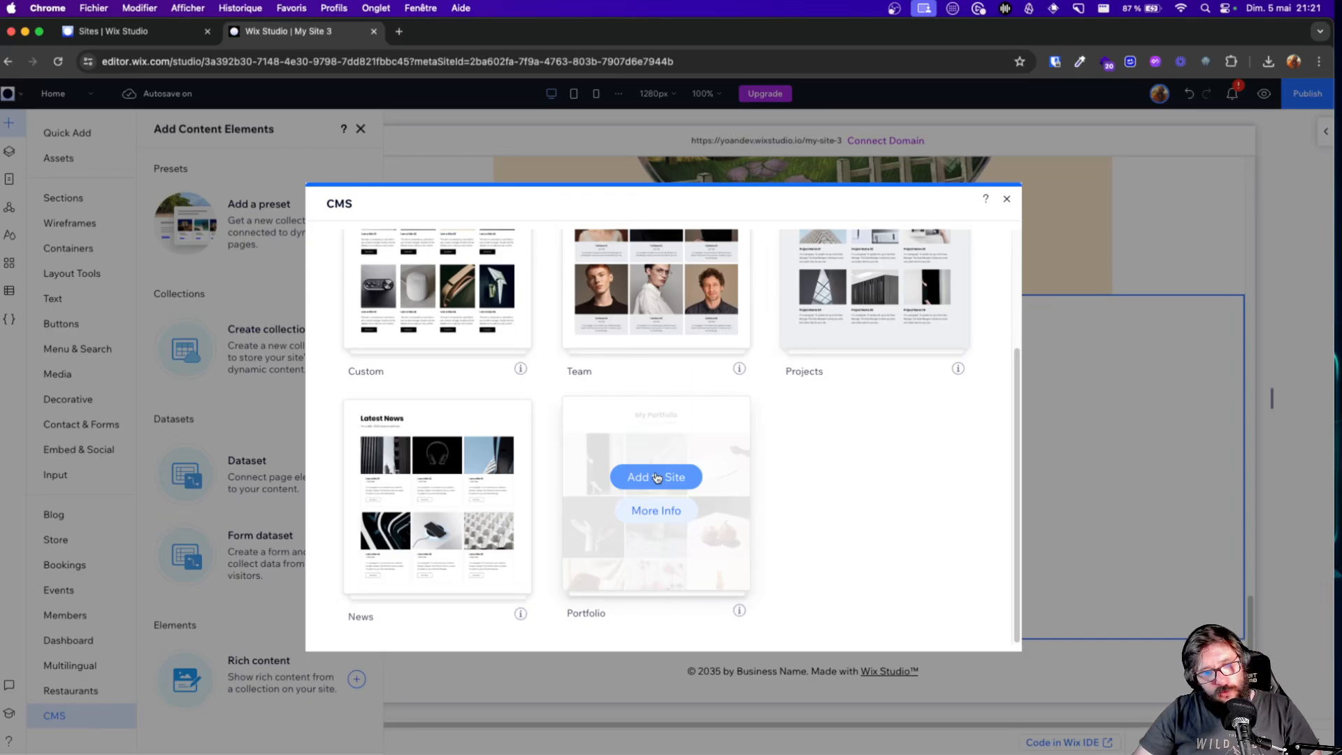
{"action": "left_click", "coordinate": [656, 477]}
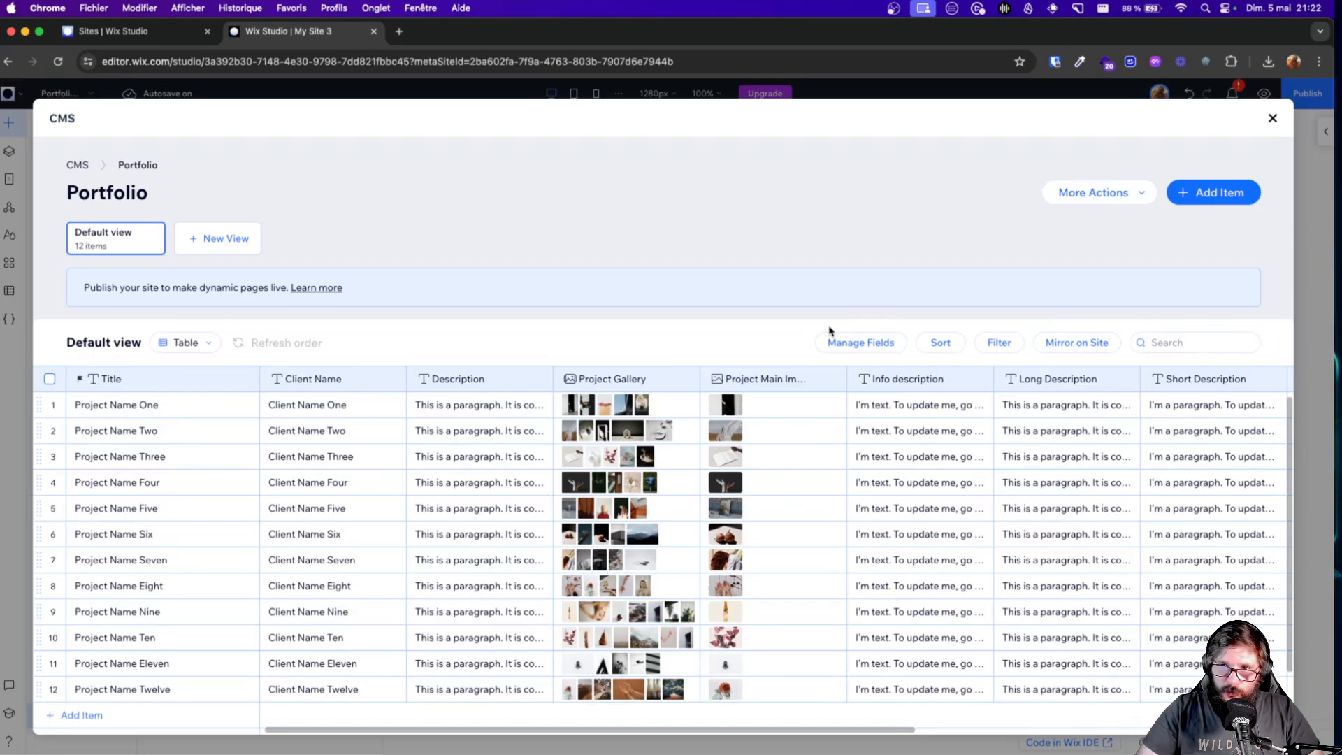
Review the project items and fields in the Portfolio collection, and close the CMS
{"action": "scroll", "coordinate": [683, 518], "scroll_direction": "down", "scroll_amount": 2}
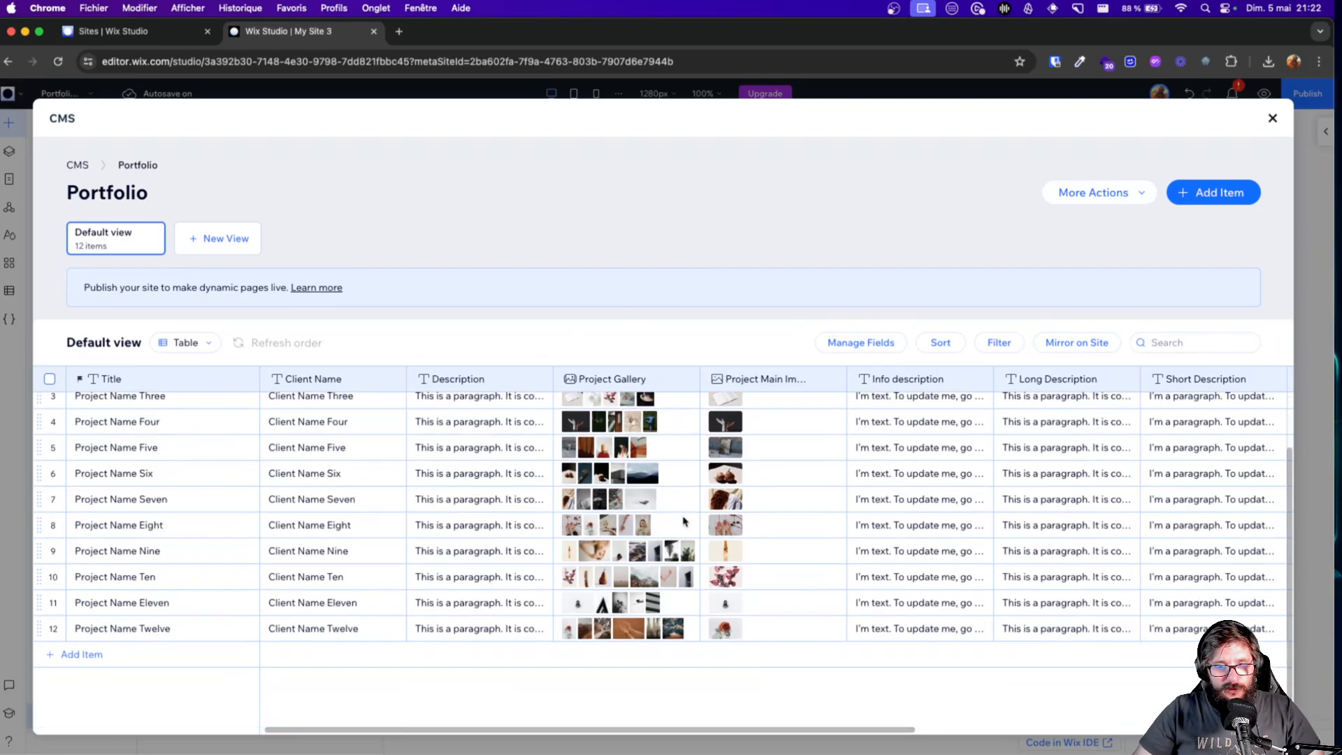
{"action": "scroll", "coordinate": [683, 518], "scroll_direction": "up", "scroll_amount": 2}
{"action": "mouse_move", "coordinate": [113, 431]}
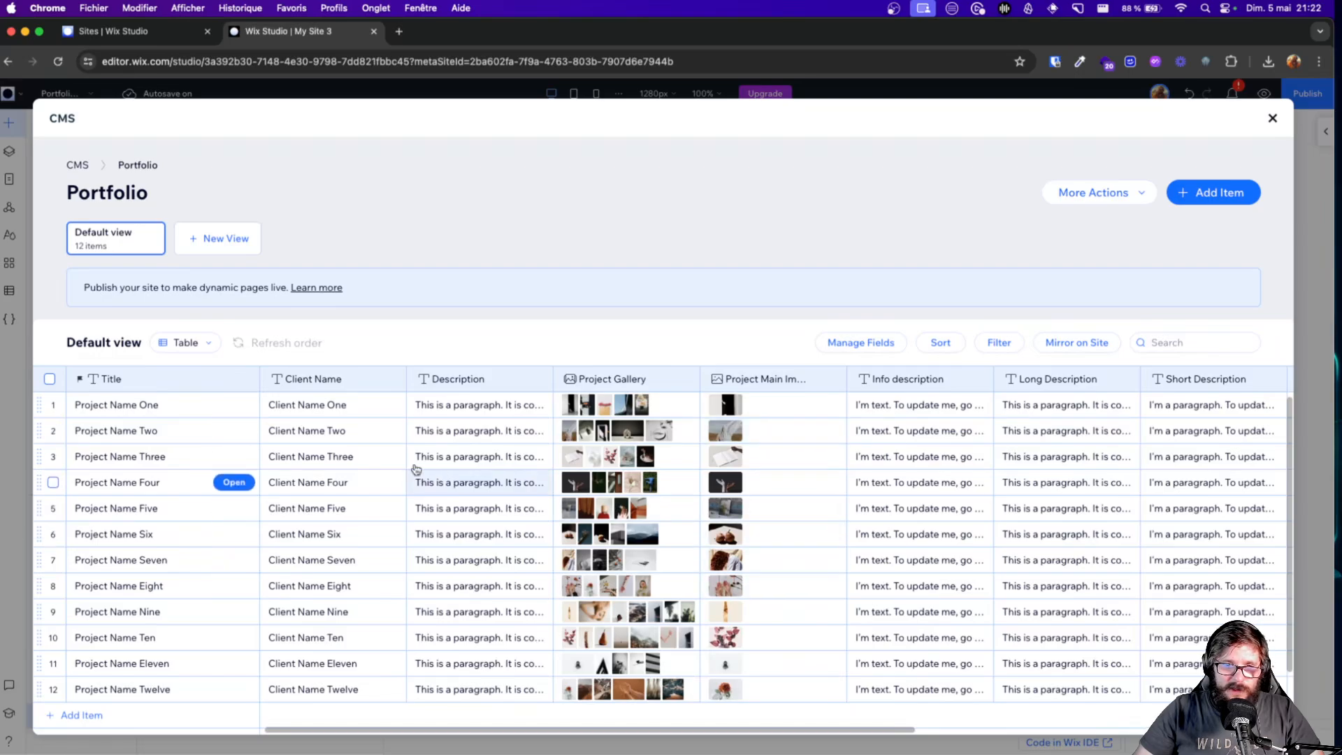
{"action": "scroll", "coordinate": [420, 451], "scroll_direction": "down", "scroll_amount": 2}
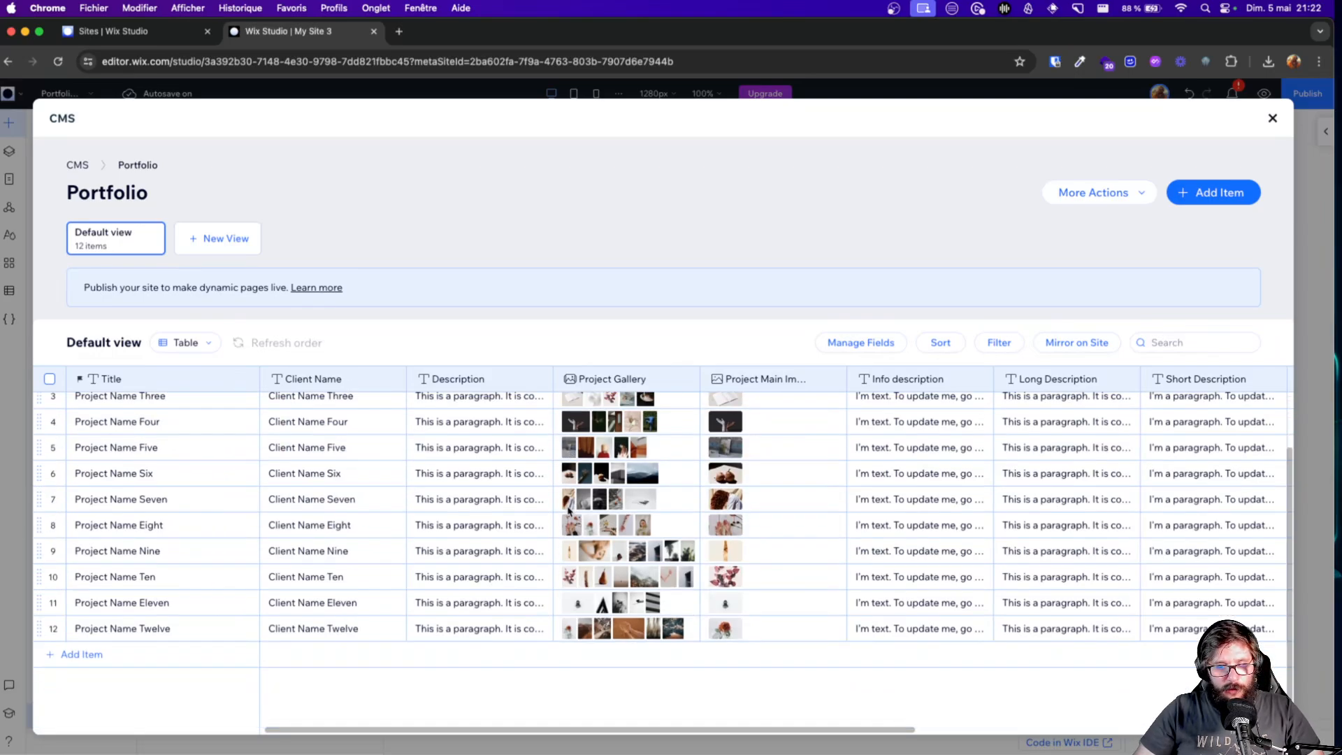
{"action": "scroll", "coordinate": [419, 450], "scroll_direction": "up", "scroll_amount": 2}
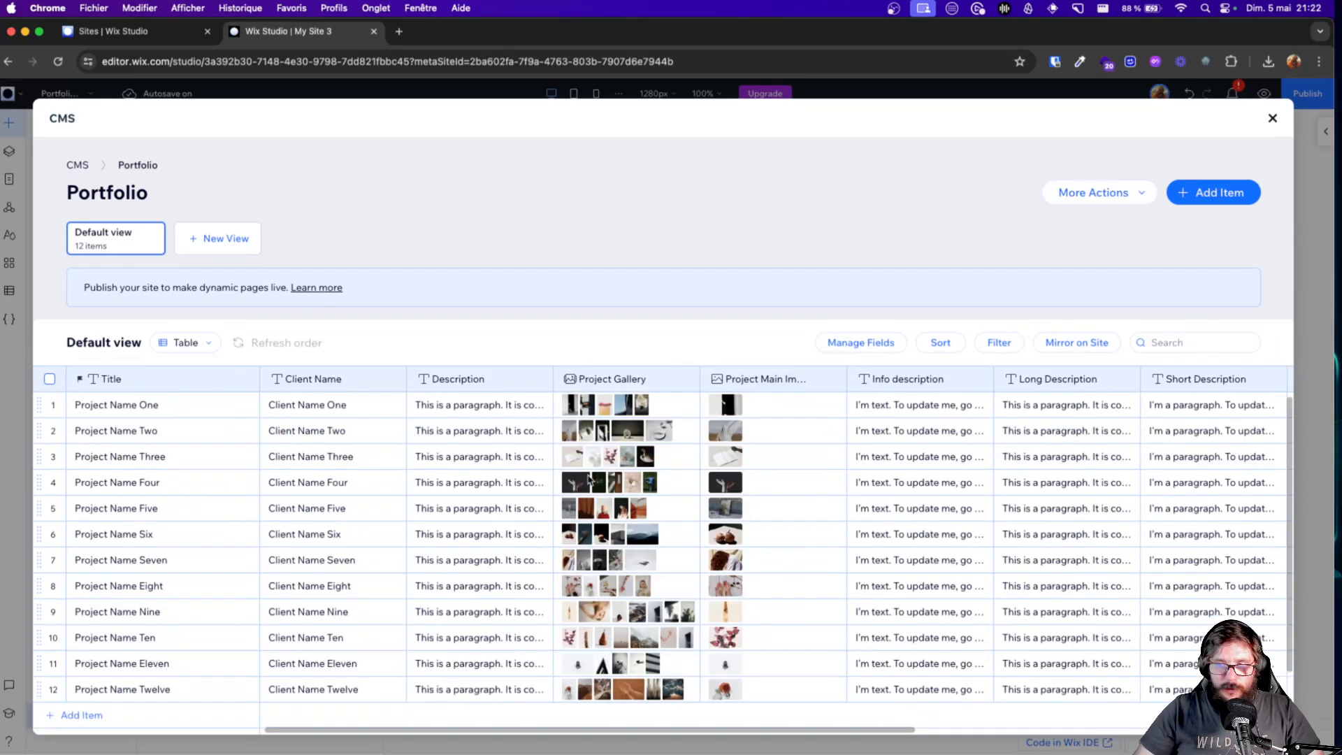
{"action": "left_click", "coordinate": [1273, 119]}
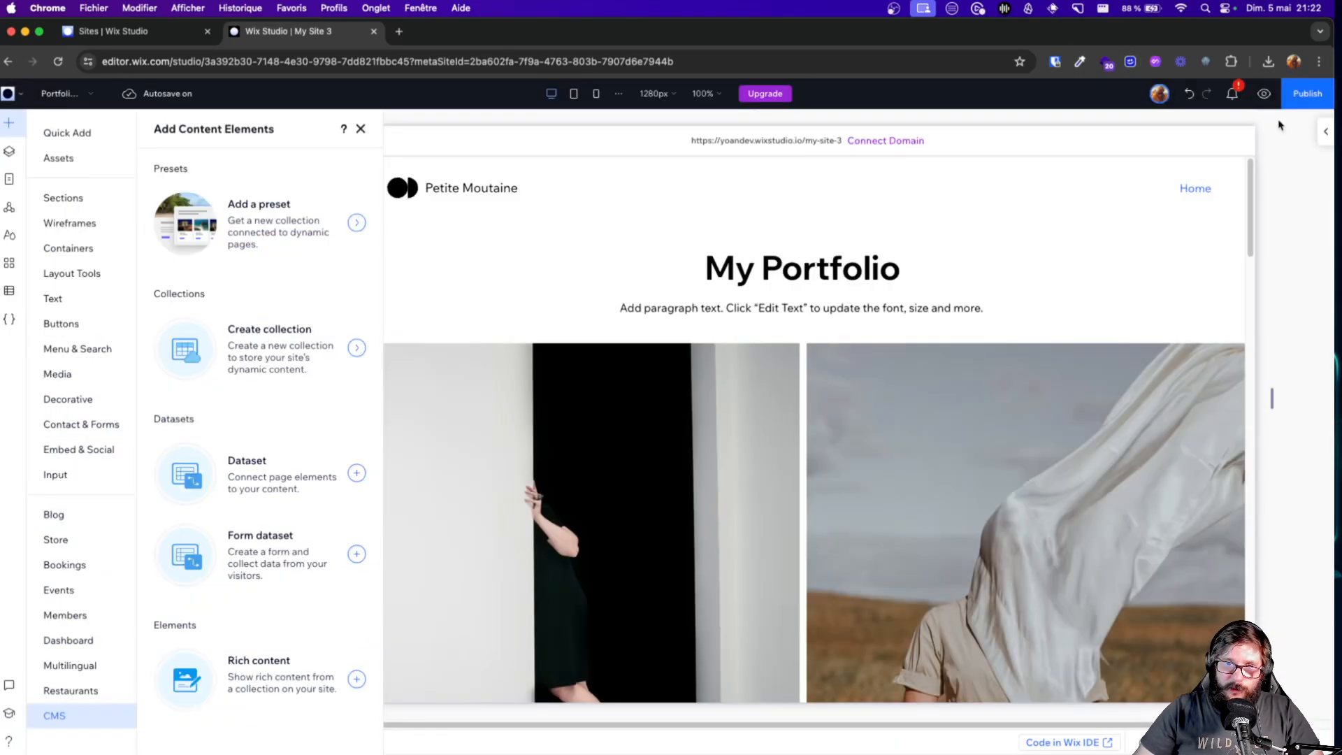
Look through the My Portfolio page in the editor and preview its project image grid
{"action": "left_click", "coordinate": [359, 131]}
{"action": "scroll", "coordinate": [929, 272], "scroll_direction": "down", "scroll_amount": 10}
{"action": "scroll", "coordinate": [942, 276], "scroll_direction": "up", "scroll_amount": 10}
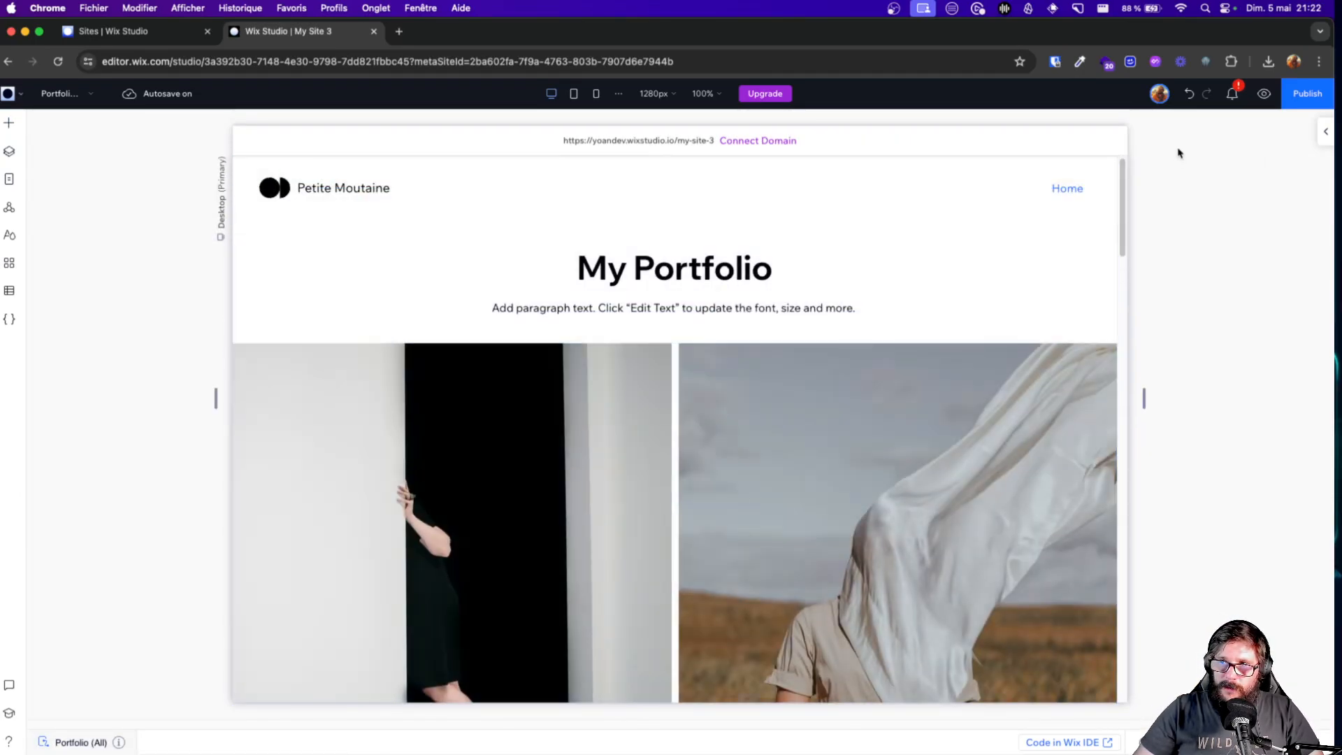
{"action": "left_click", "coordinate": [1266, 94]}
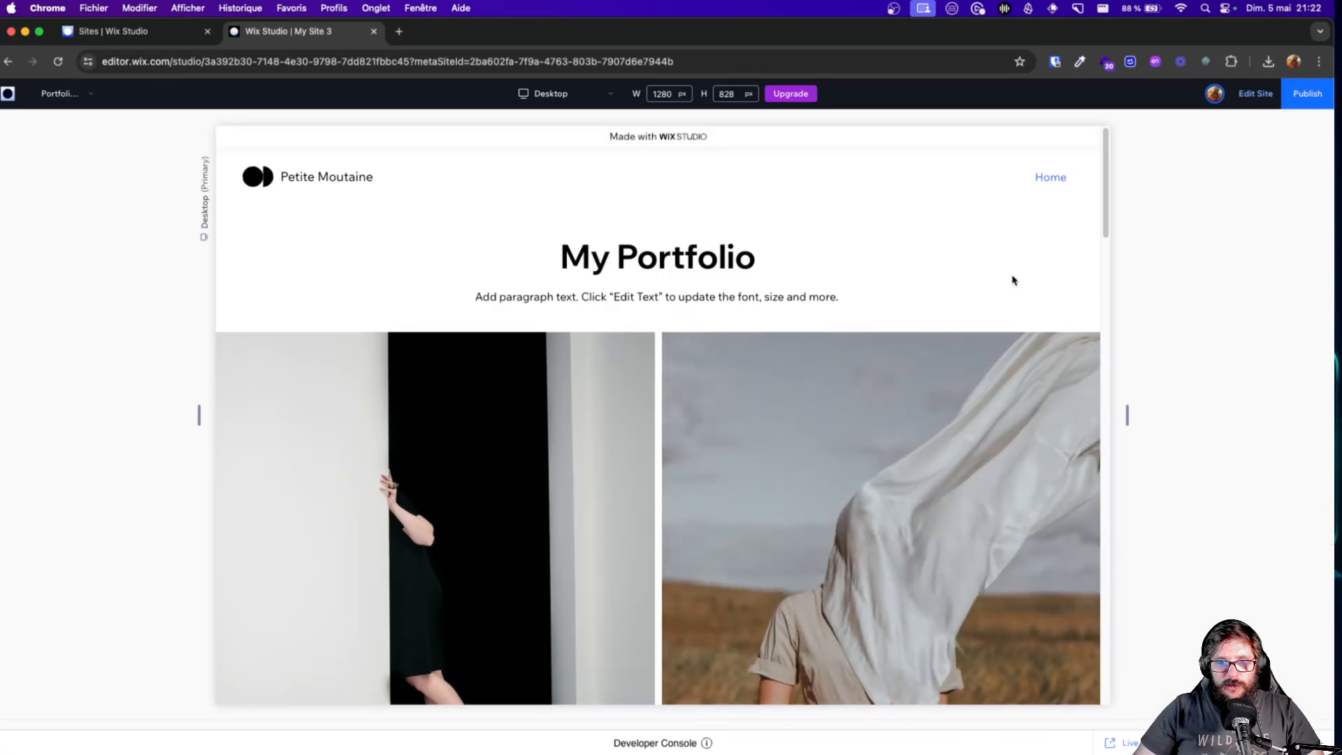
{"action": "scroll", "coordinate": [1009, 278], "scroll_direction": "down", "scroll_amount": 5}
{"action": "scroll", "coordinate": [1011, 279], "scroll_direction": "up", "scroll_amount": 5}
{"action": "scroll", "coordinate": [793, 275], "scroll_direction": "down", "scroll_amount": 15}
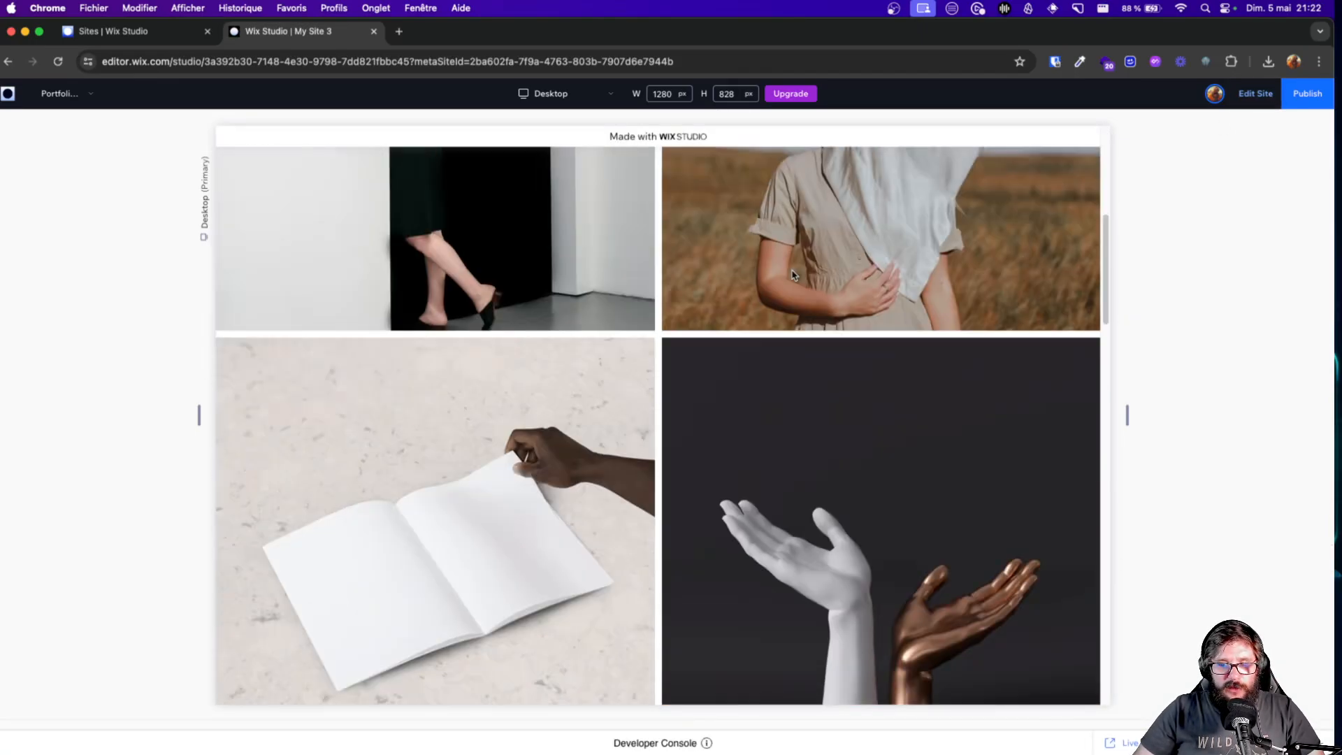
Examine the Project Name One detail page and the portfolio grid in preview, and return to editing the site
{"action": "scroll", "coordinate": [792, 275], "scroll_direction": "down", "scroll_amount": 3}
{"action": "scroll", "coordinate": [790, 274], "scroll_direction": "up", "scroll_amount": 20}
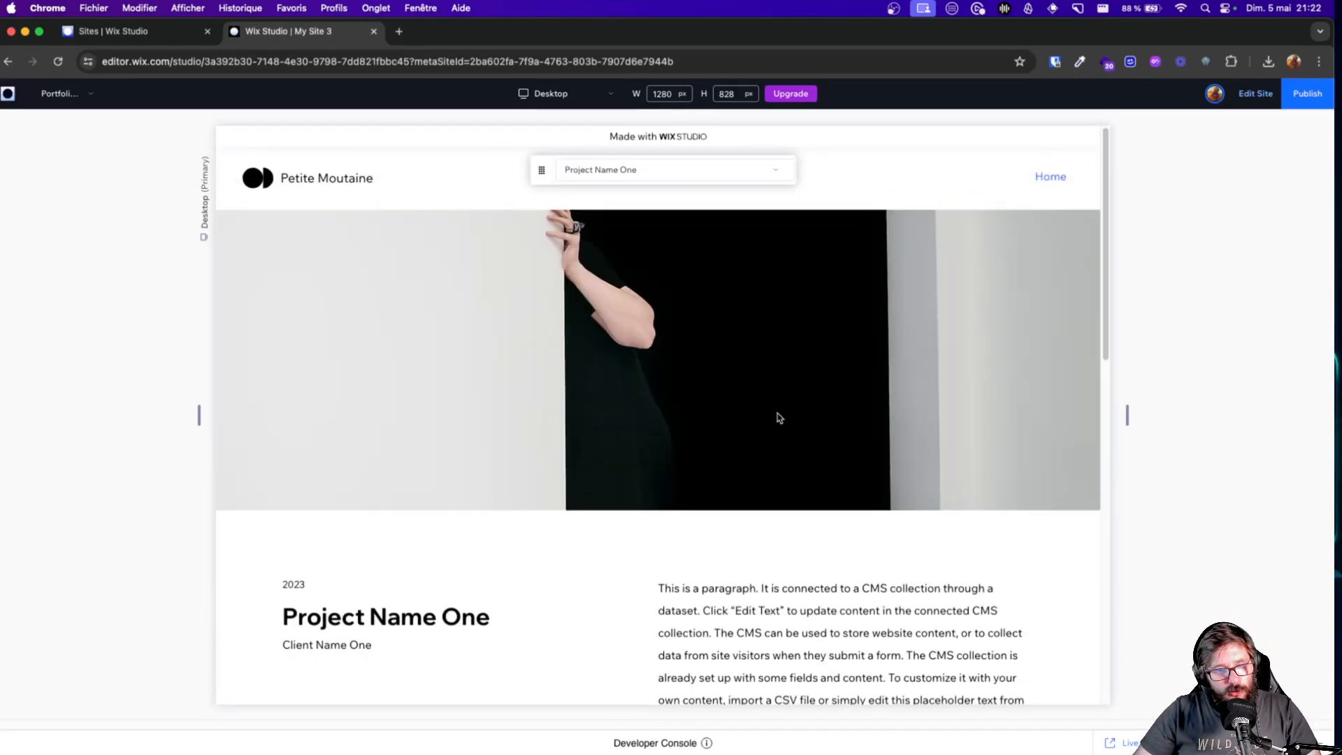
{"action": "scroll", "coordinate": [888, 392], "scroll_direction": "down", "scroll_amount": 3}
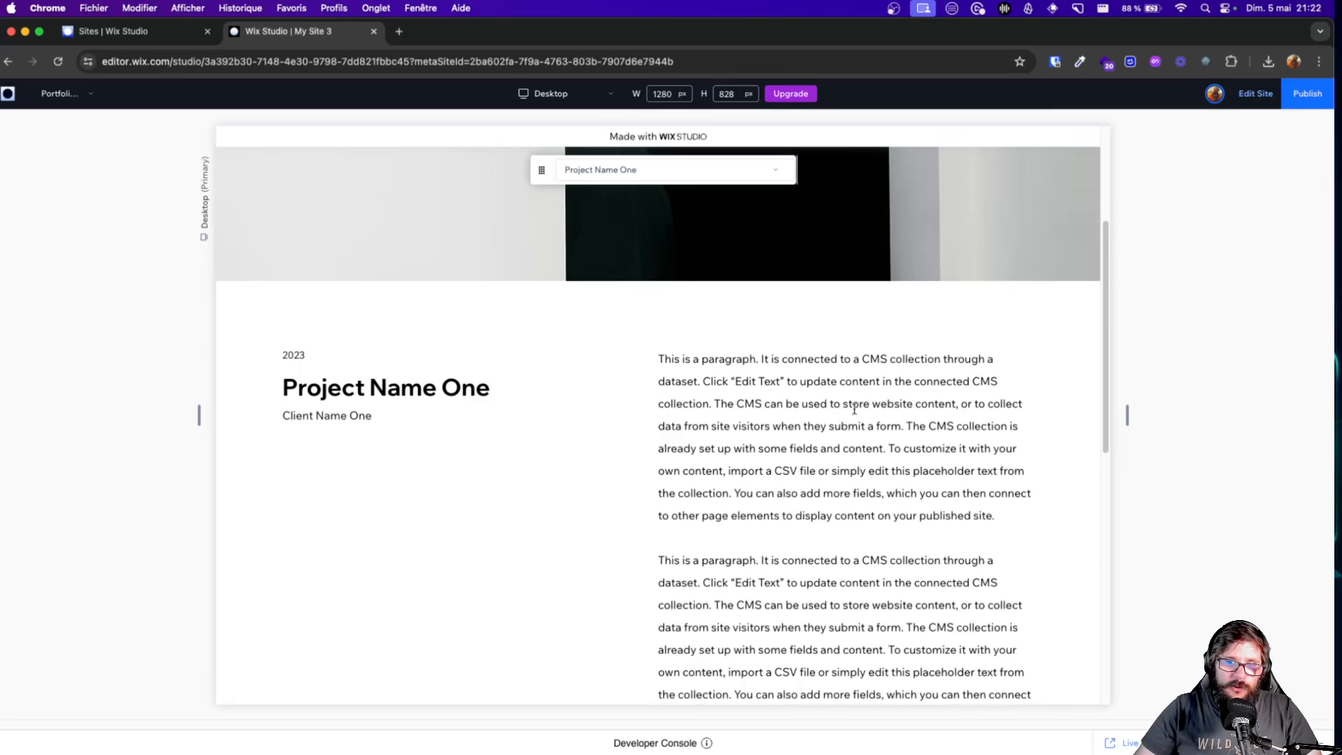
{"action": "scroll", "coordinate": [854, 409], "scroll_direction": "down", "scroll_amount": 10}
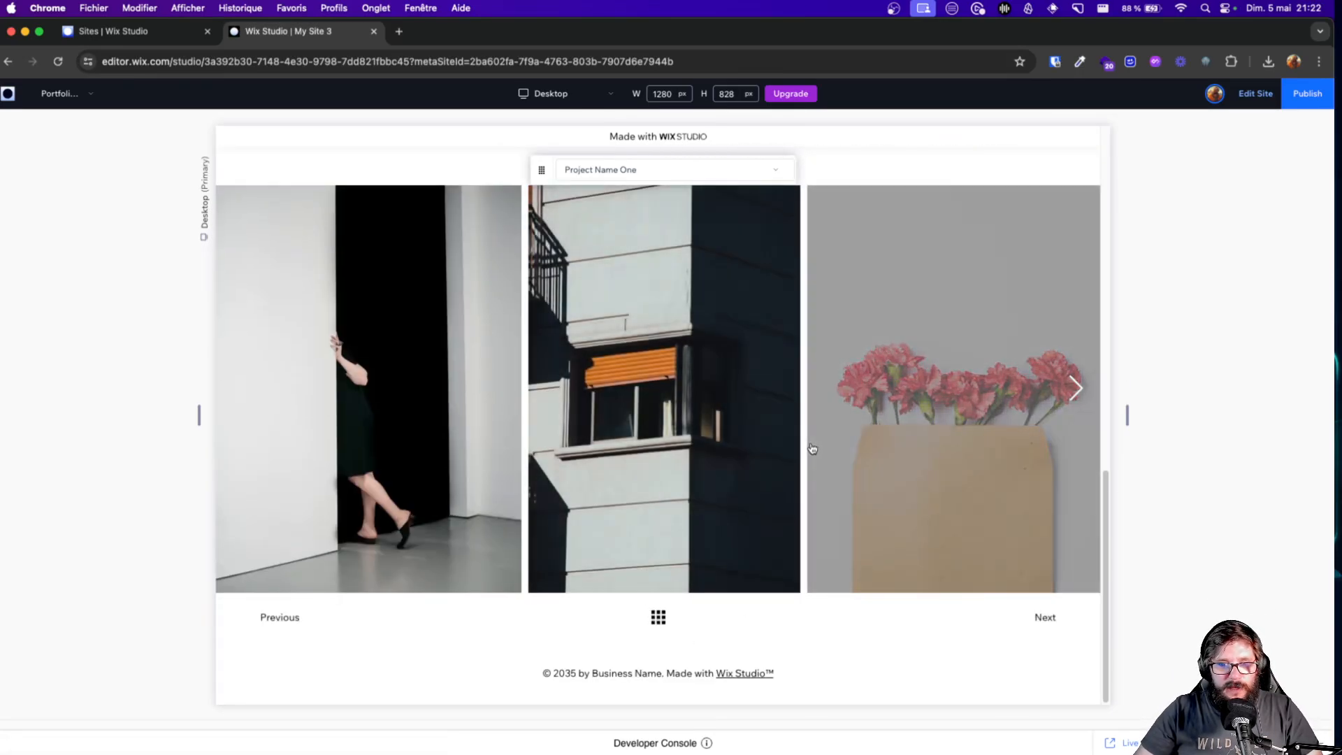
{"action": "left_click", "coordinate": [1070, 387]}
{"action": "scroll", "coordinate": [1030, 374], "scroll_direction": "down", "scroll_amount": 15}
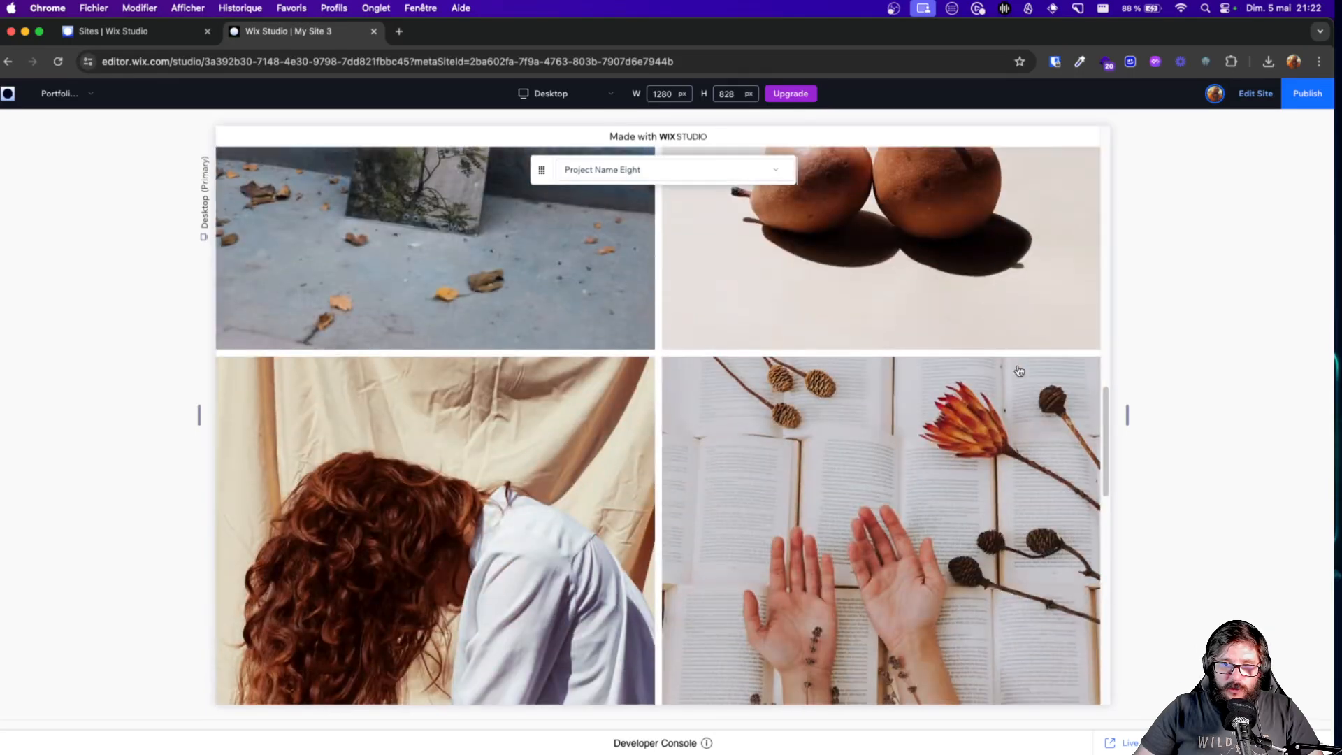
{"action": "scroll", "coordinate": [1018, 372], "scroll_direction": "up", "scroll_amount": 15}
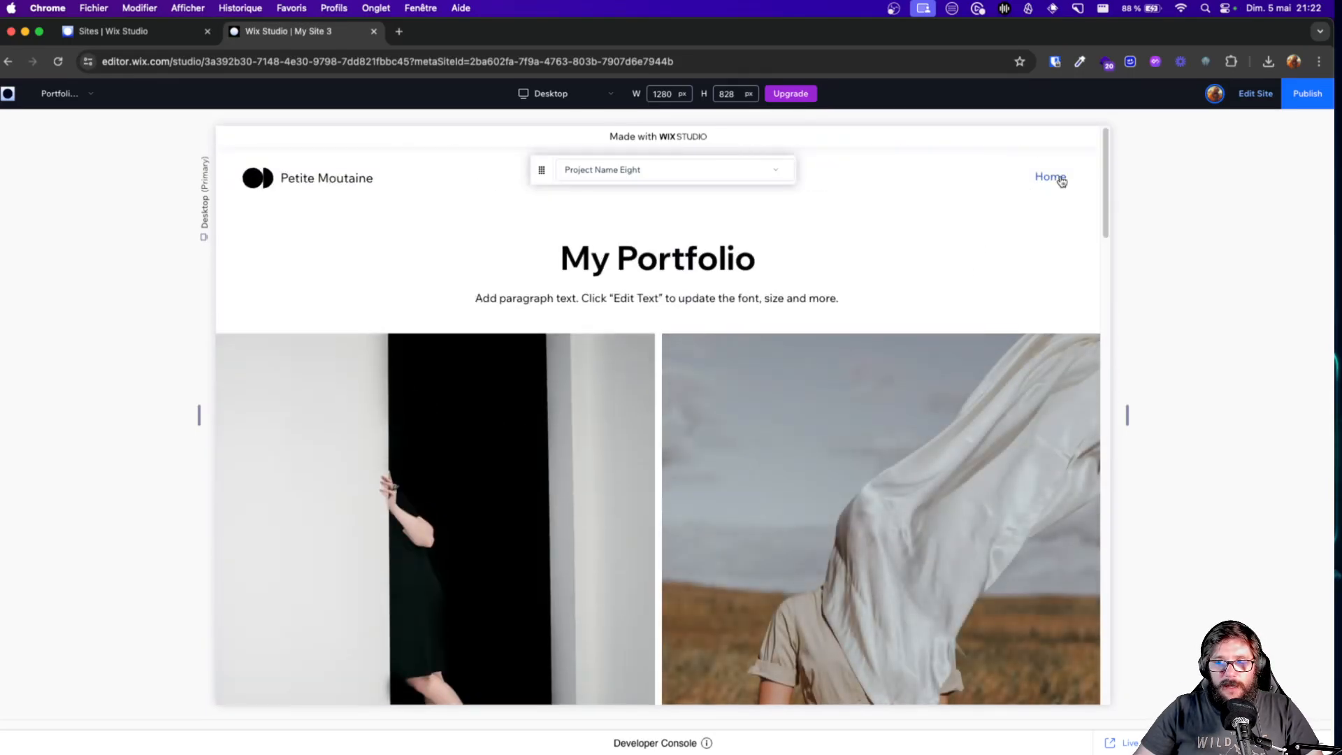
{"action": "left_click", "coordinate": [1261, 93]}
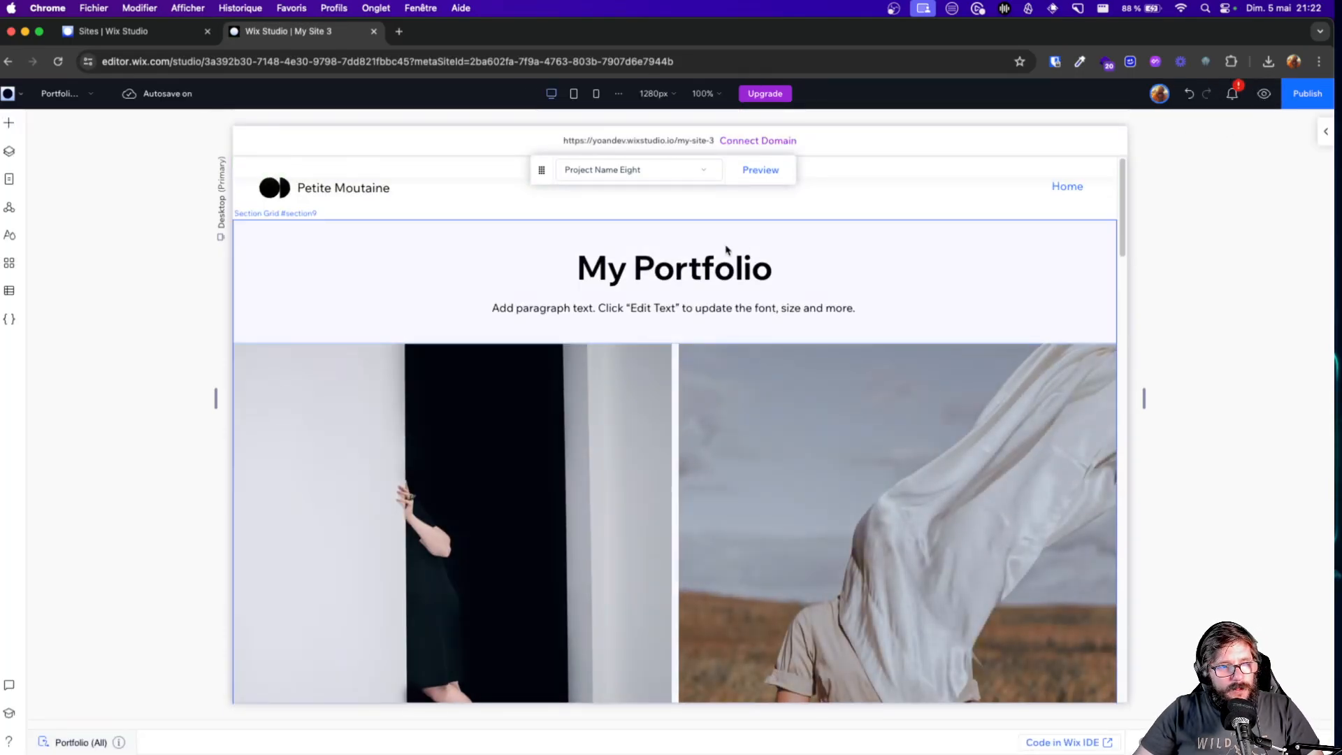
Start a new item in the Portfolio collection with title Test, client name test and description test
{"action": "left_click", "coordinate": [9, 290]}
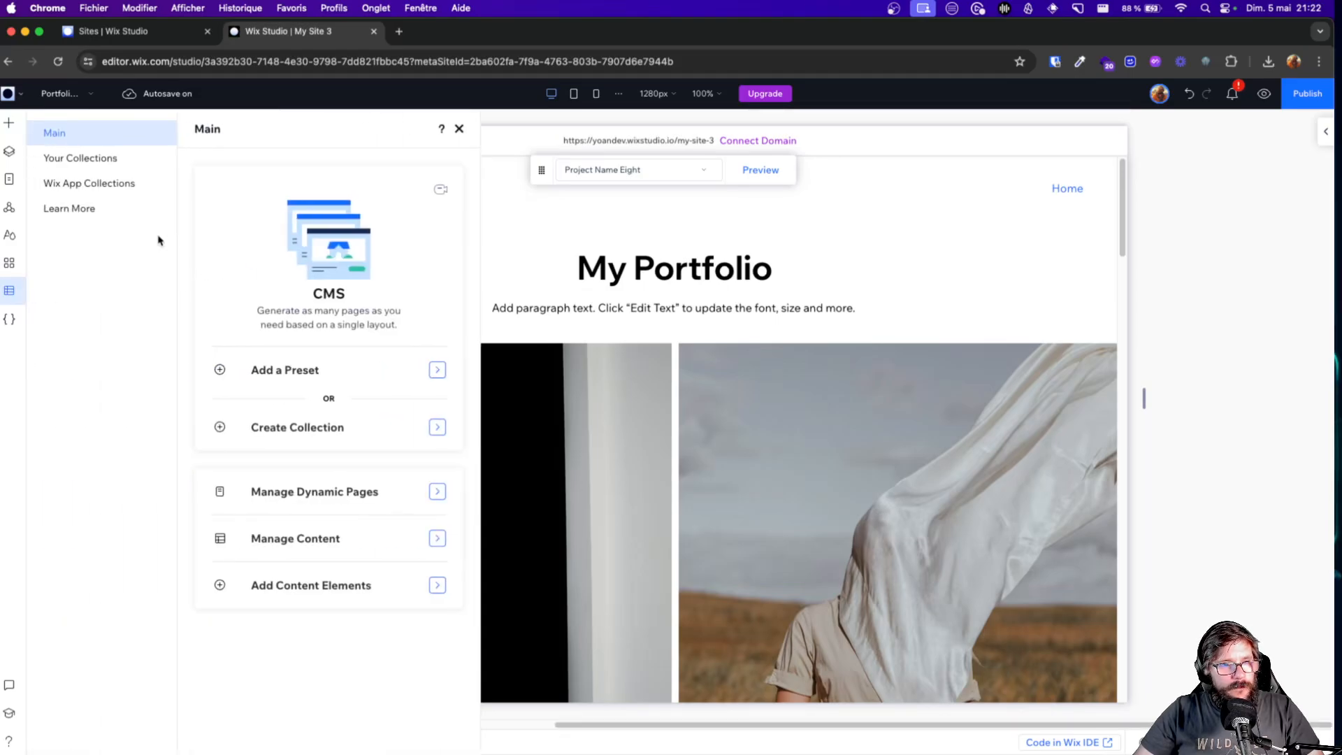
{"action": "left_click", "coordinate": [84, 157]}
{"action": "left_click", "coordinate": [260, 221]}
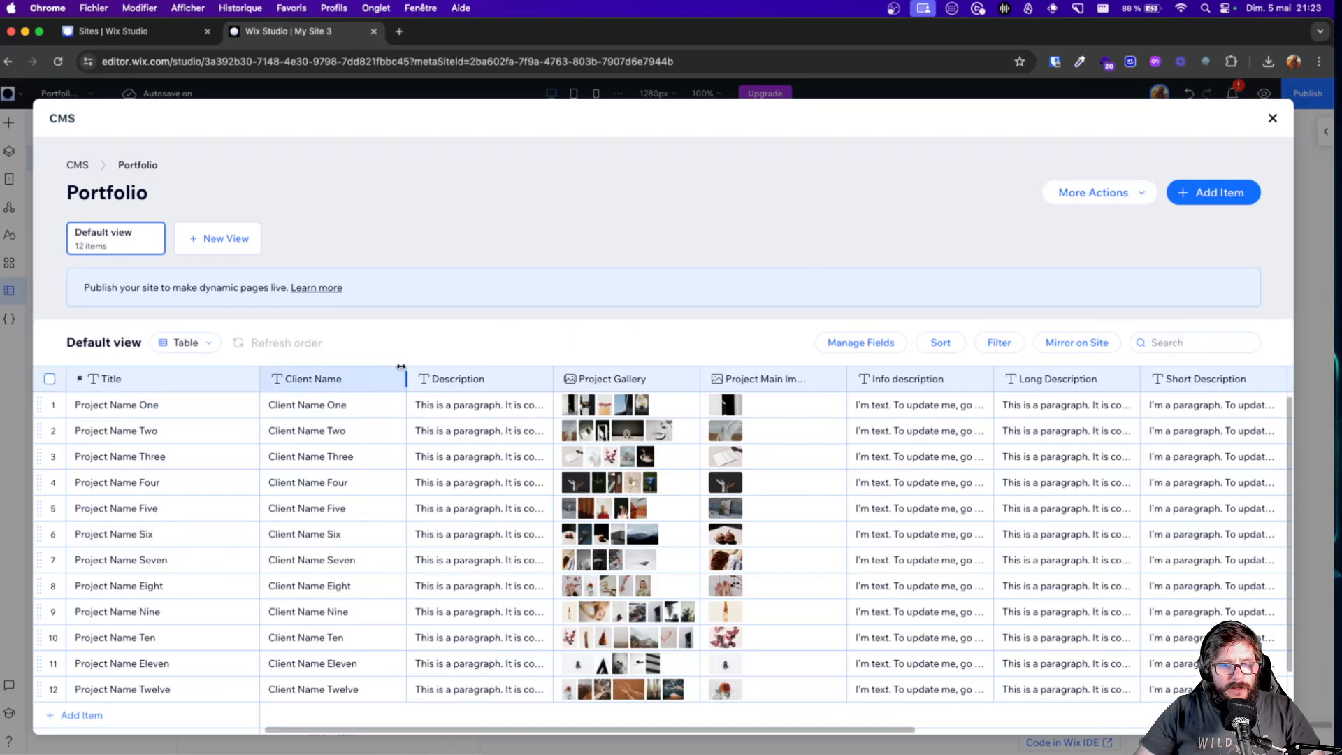
{"action": "left_click", "coordinate": [1215, 200]}
{"action": "left_click", "coordinate": [619, 311]}
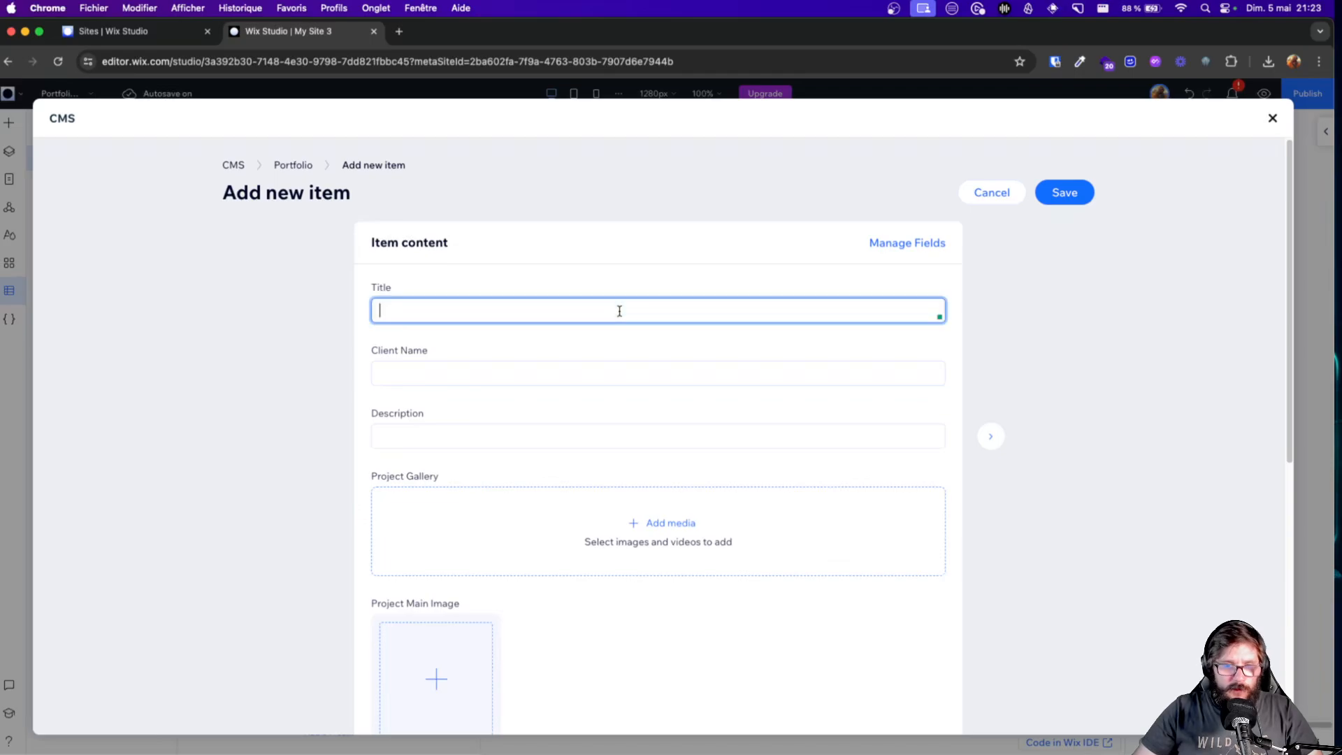
{"action": "key", "text": "Tab"}
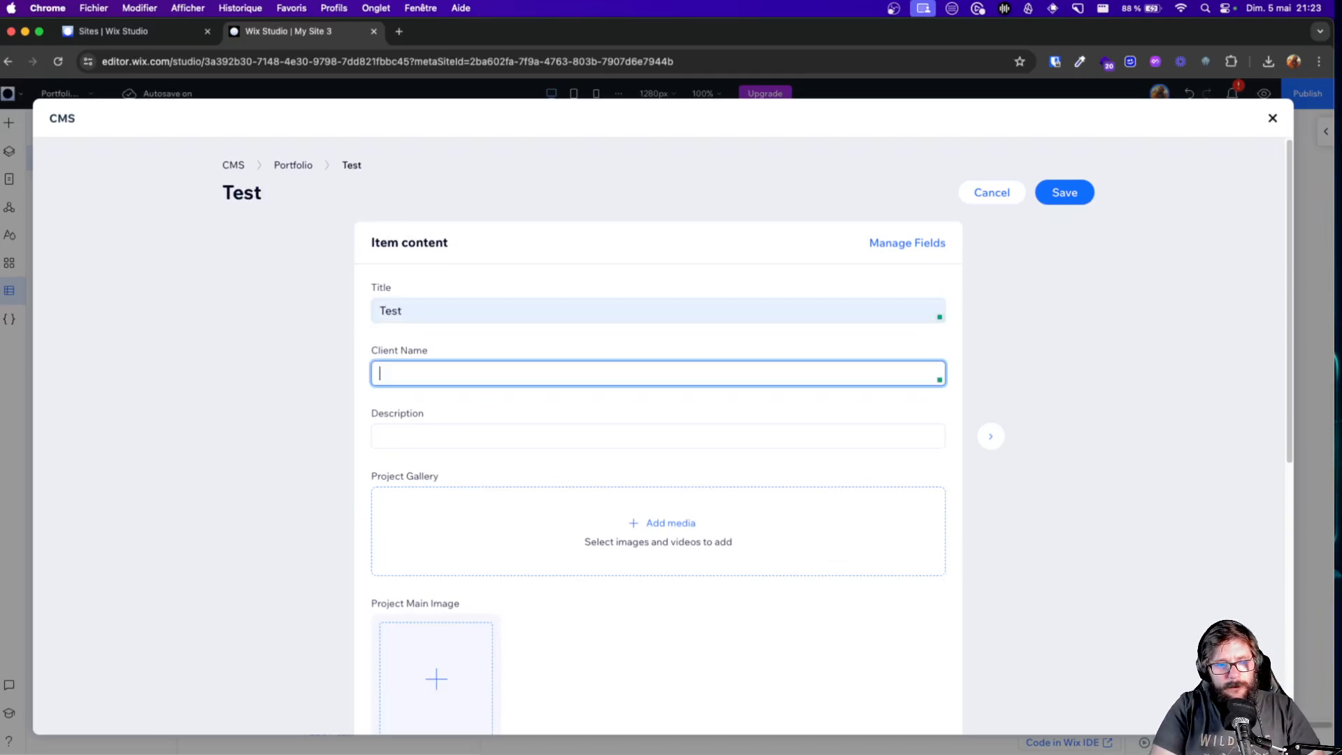
{"action": "type", "text": "test"}
{"action": "key", "text": "Tab"}
{"action": "type", "text": "test"}
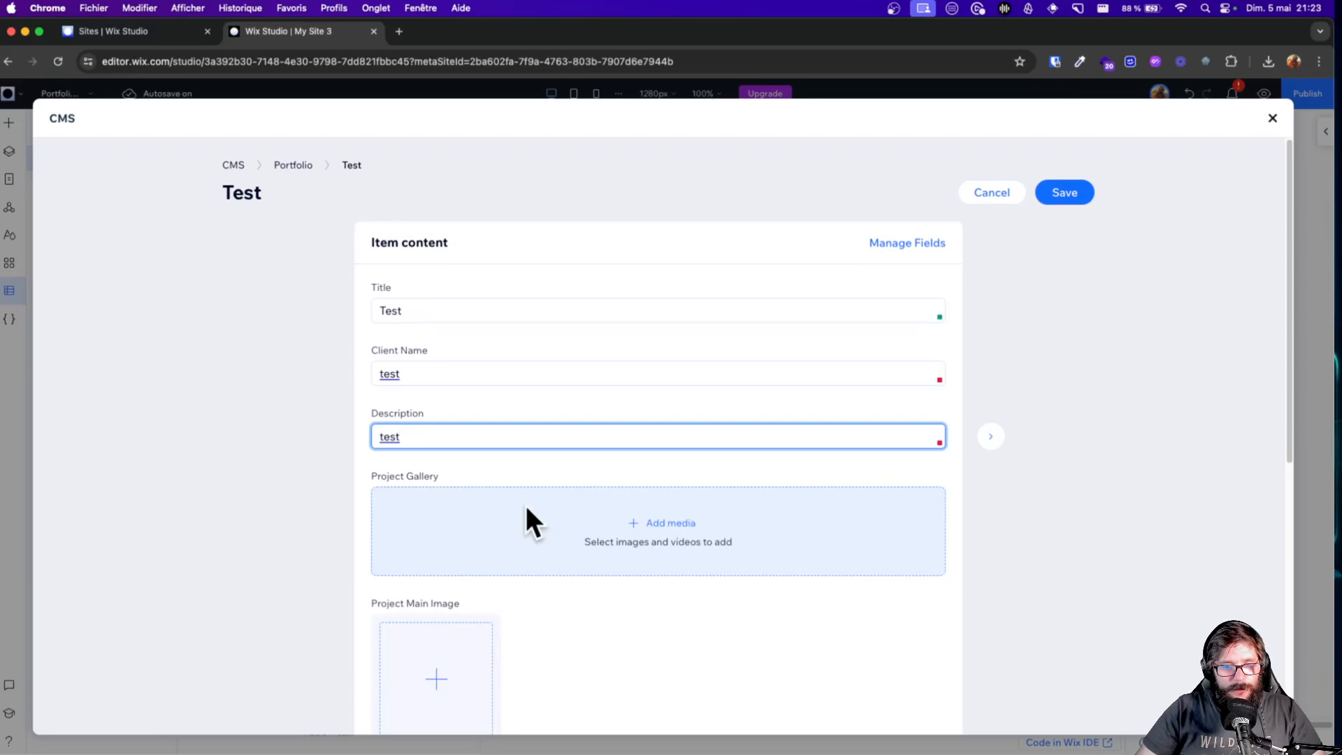
Add all seven illustrations from Site Files to the new item's Project Gallery and save the gallery
{"action": "left_click", "coordinate": [674, 528]}
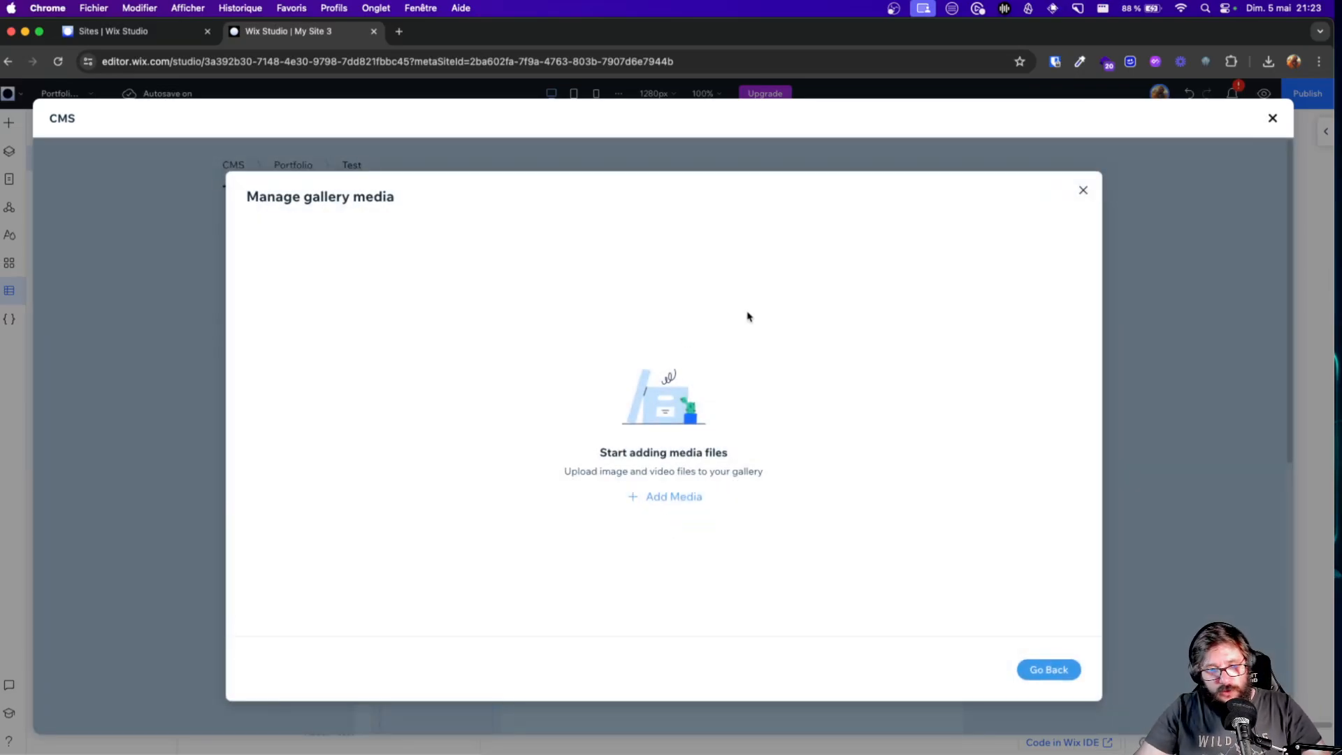
{"action": "left_click", "coordinate": [675, 497]}
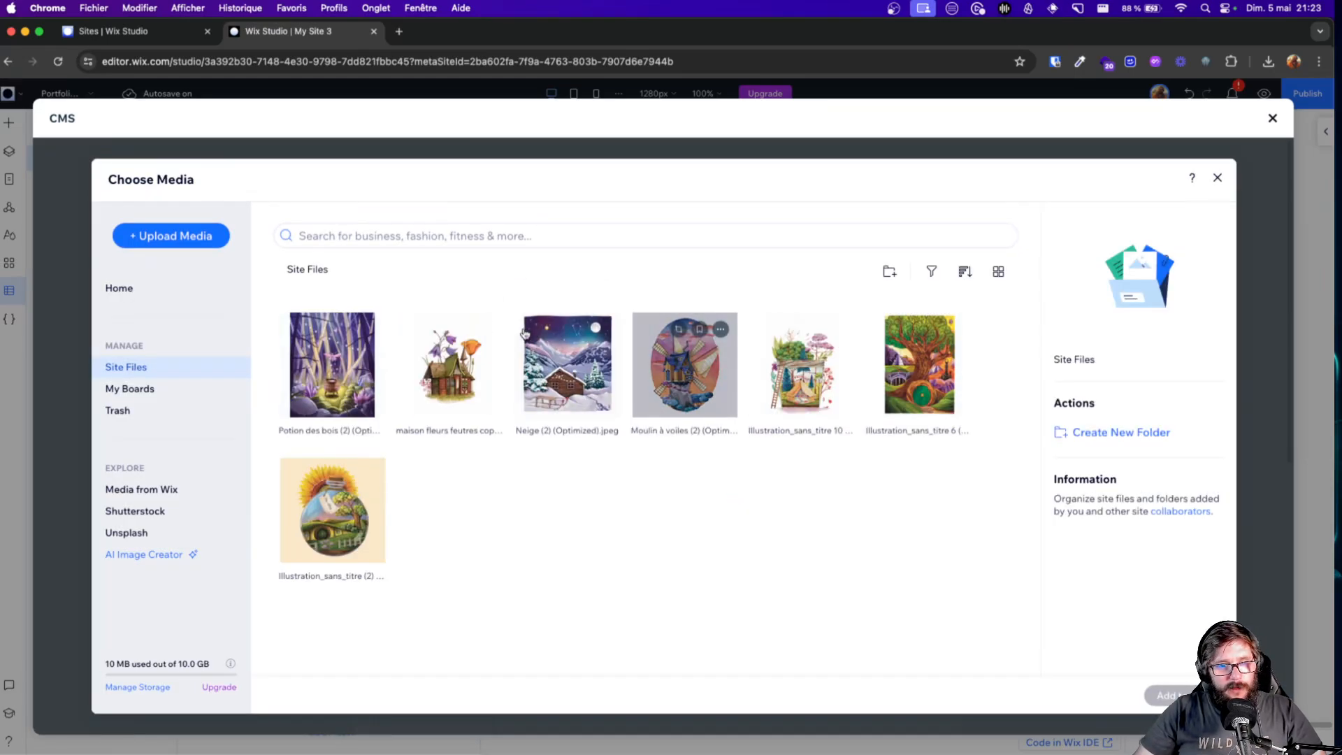
{"action": "left_click", "coordinate": [352, 398]}
{"action": "left_click", "coordinate": [450, 398]}
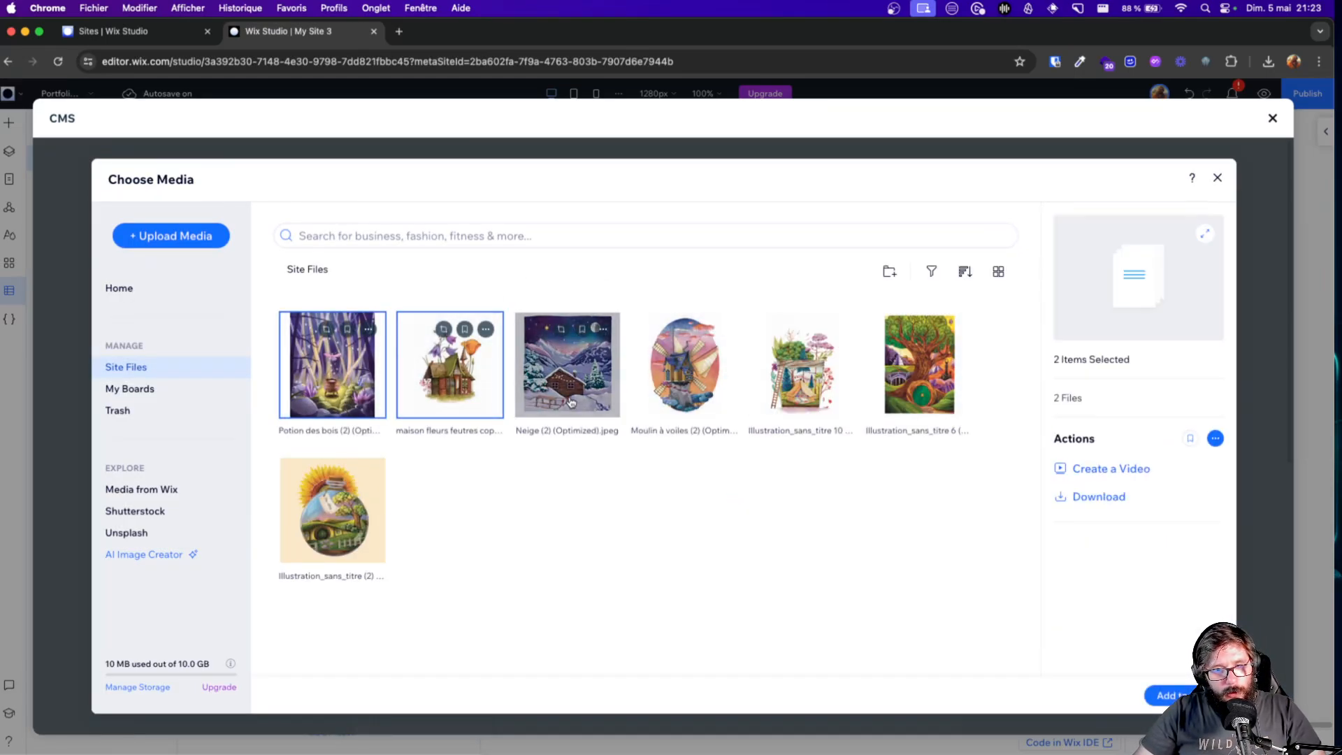
{"action": "left_click", "coordinate": [568, 398]}
{"action": "left_click", "coordinate": [685, 399]}
{"action": "left_click", "coordinate": [806, 401]}
{"action": "left_click", "coordinate": [917, 399]}
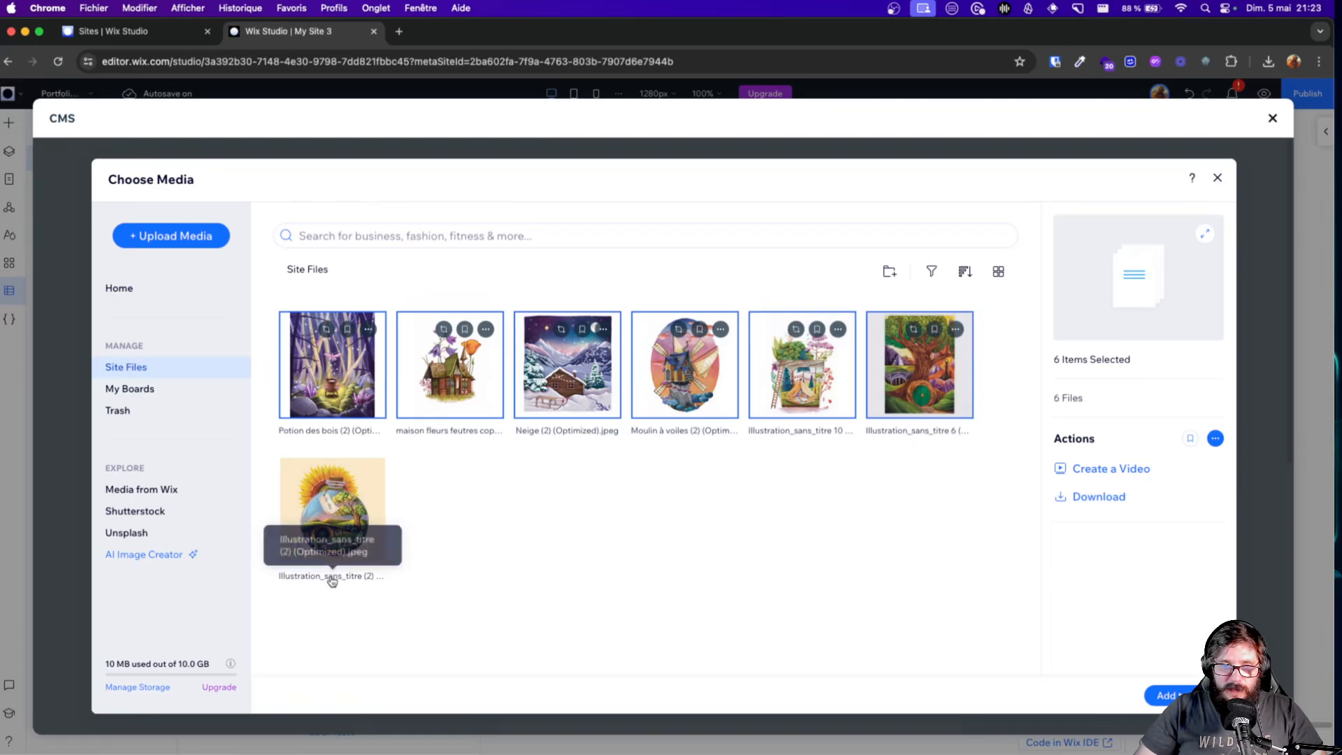
{"action": "left_click", "coordinate": [375, 504]}
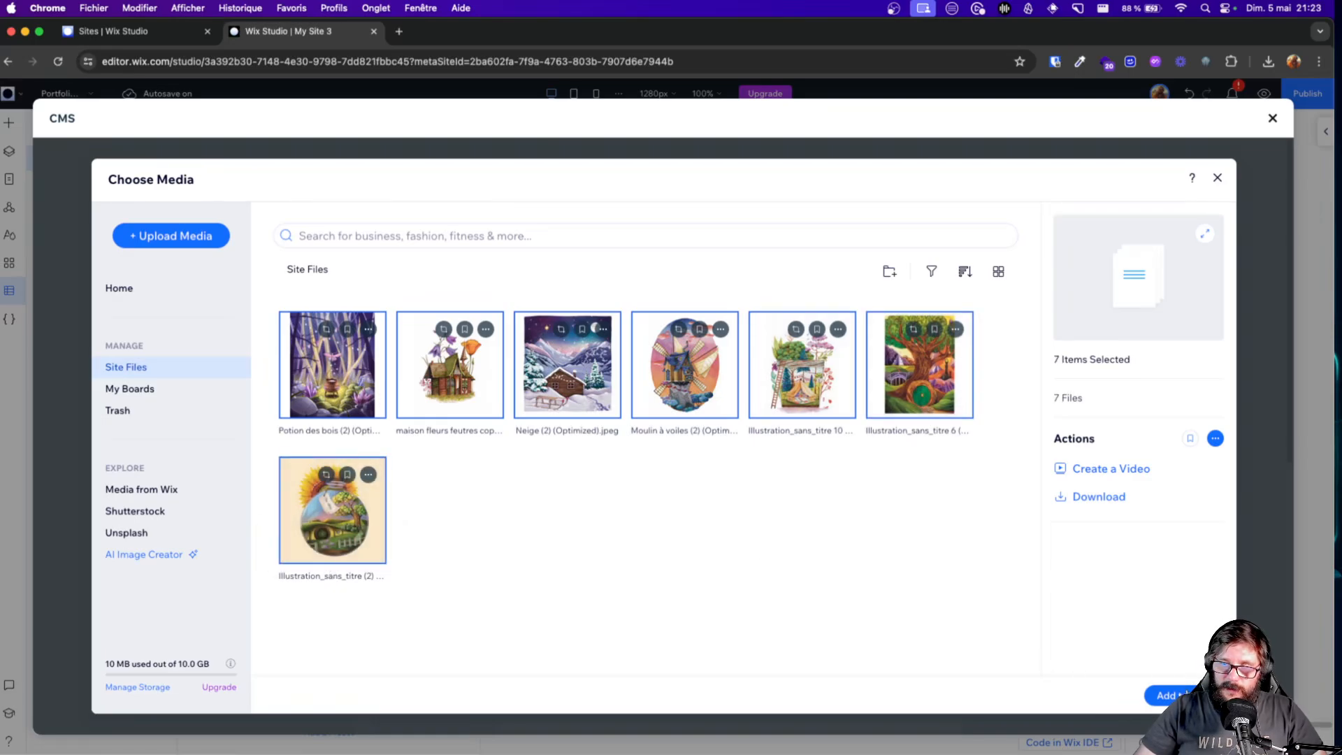
{"action": "left_click", "coordinate": [1181, 695]}
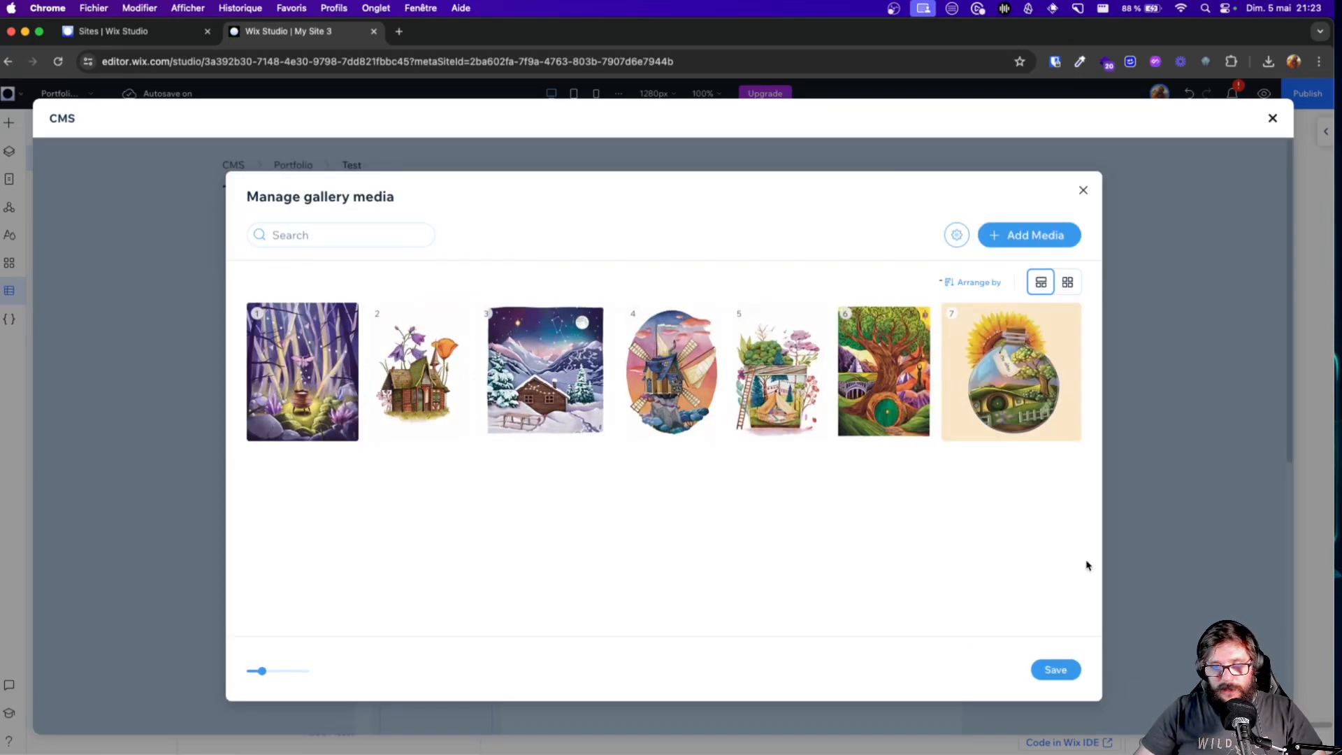
{"action": "left_click", "coordinate": [1054, 670]}
Set the flower house illustration "maison fleurs feutres copie (2)" as the item's Project Main Image
{"action": "scroll", "coordinate": [781, 478], "scroll_direction": "down", "scroll_amount": 2}
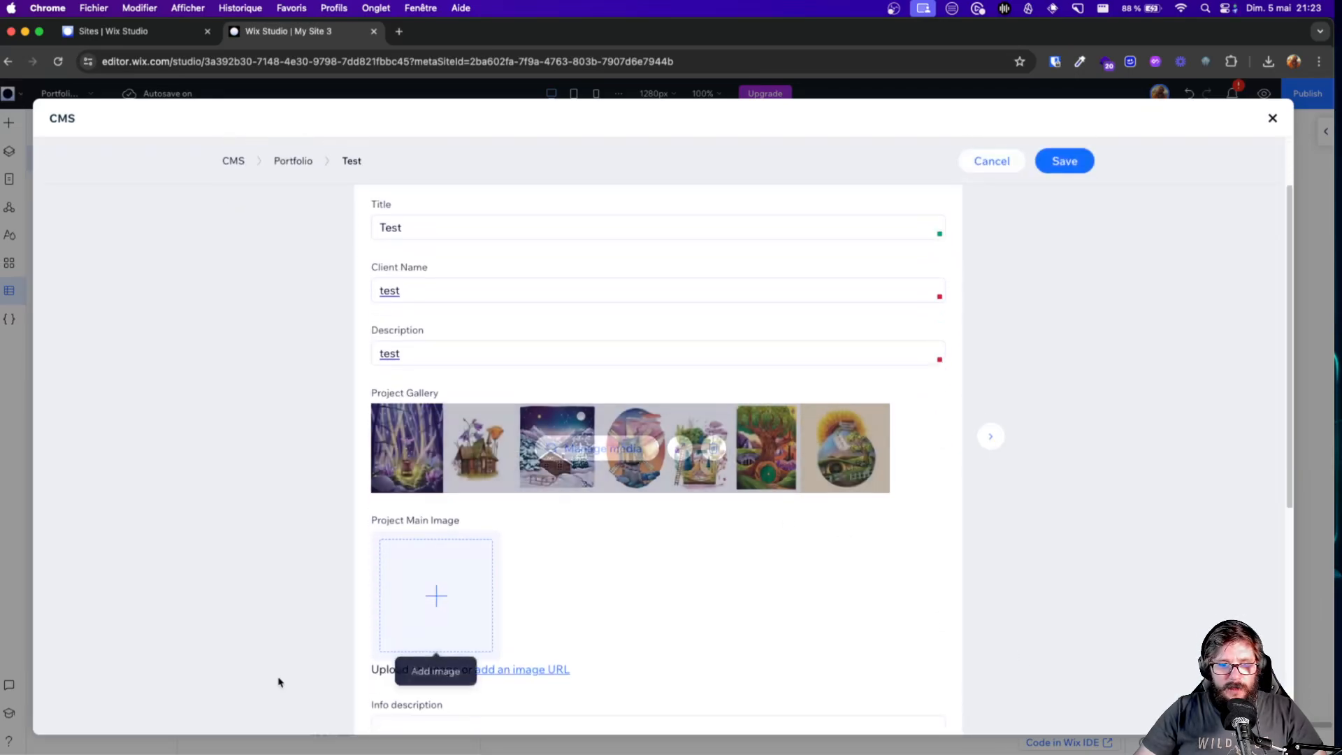
{"action": "left_click", "coordinate": [444, 606]}
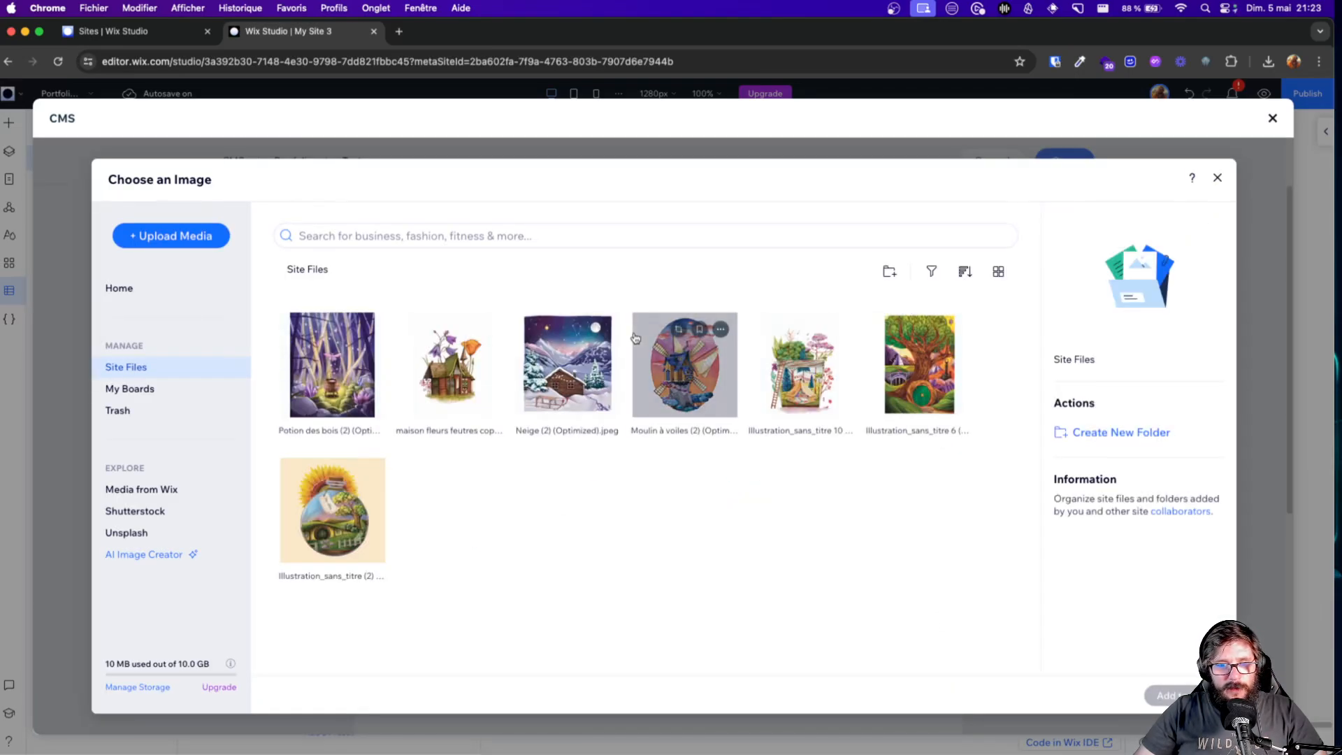
{"action": "left_click", "coordinate": [451, 377]}
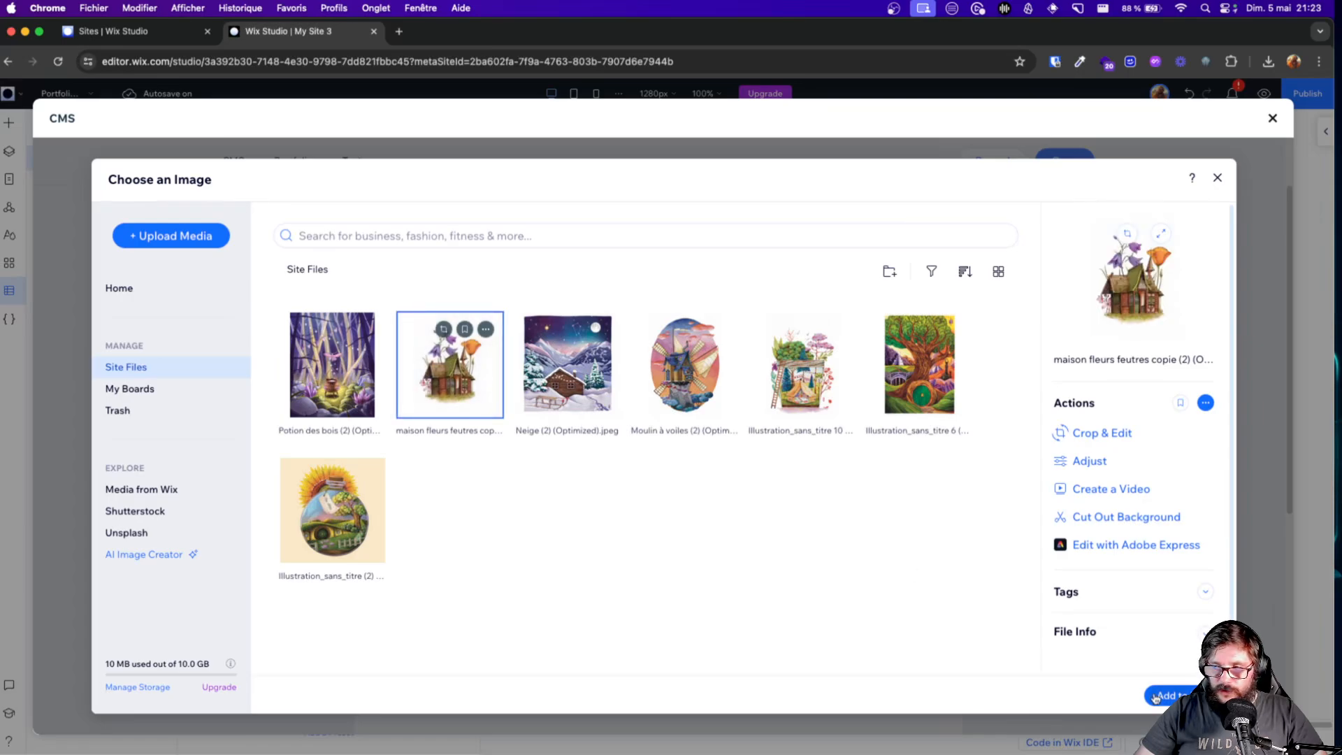
{"action": "left_click", "coordinate": [1165, 696]}
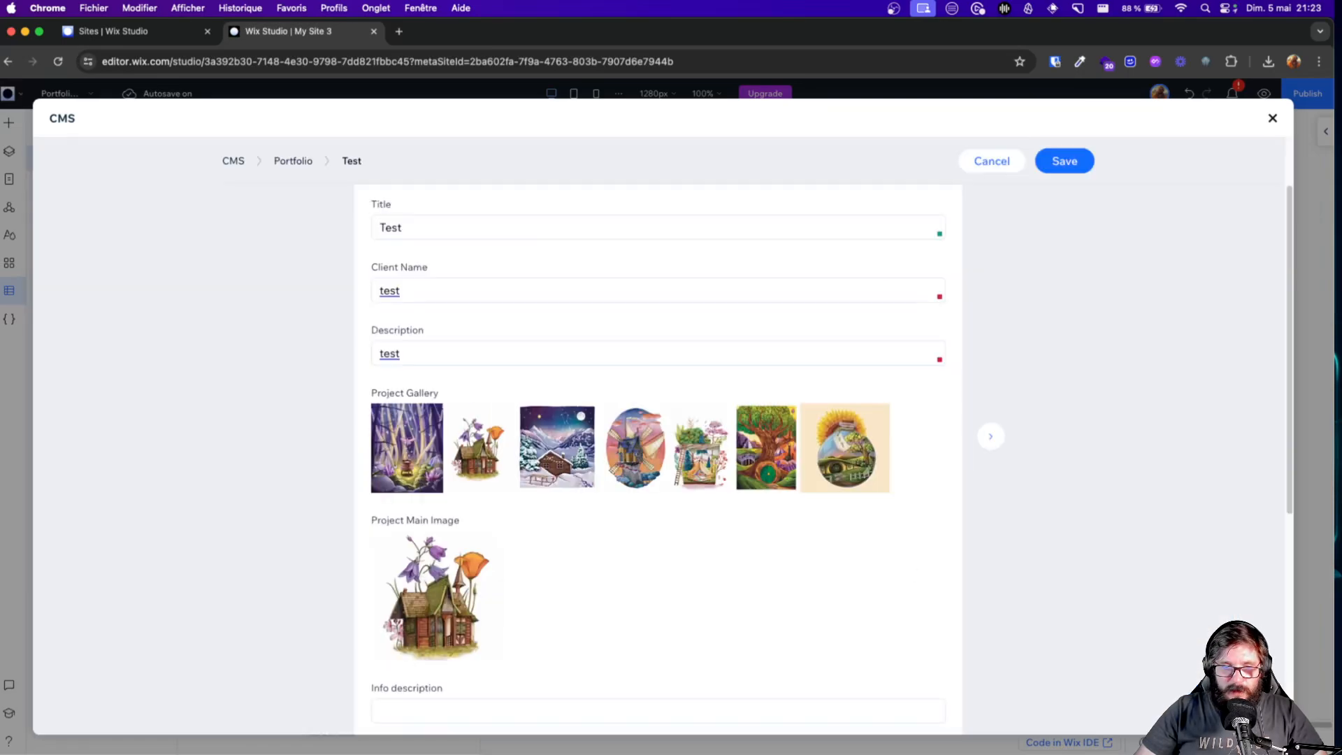
Enter ffff as Info description, fff as Long and Short Description and 2024 as Year, save the item and close the CMS
{"action": "scroll", "coordinate": [743, 635], "scroll_direction": "down", "scroll_amount": 5}
{"action": "left_click", "coordinate": [459, 358]}
{"action": "type", "text": "ffff"}
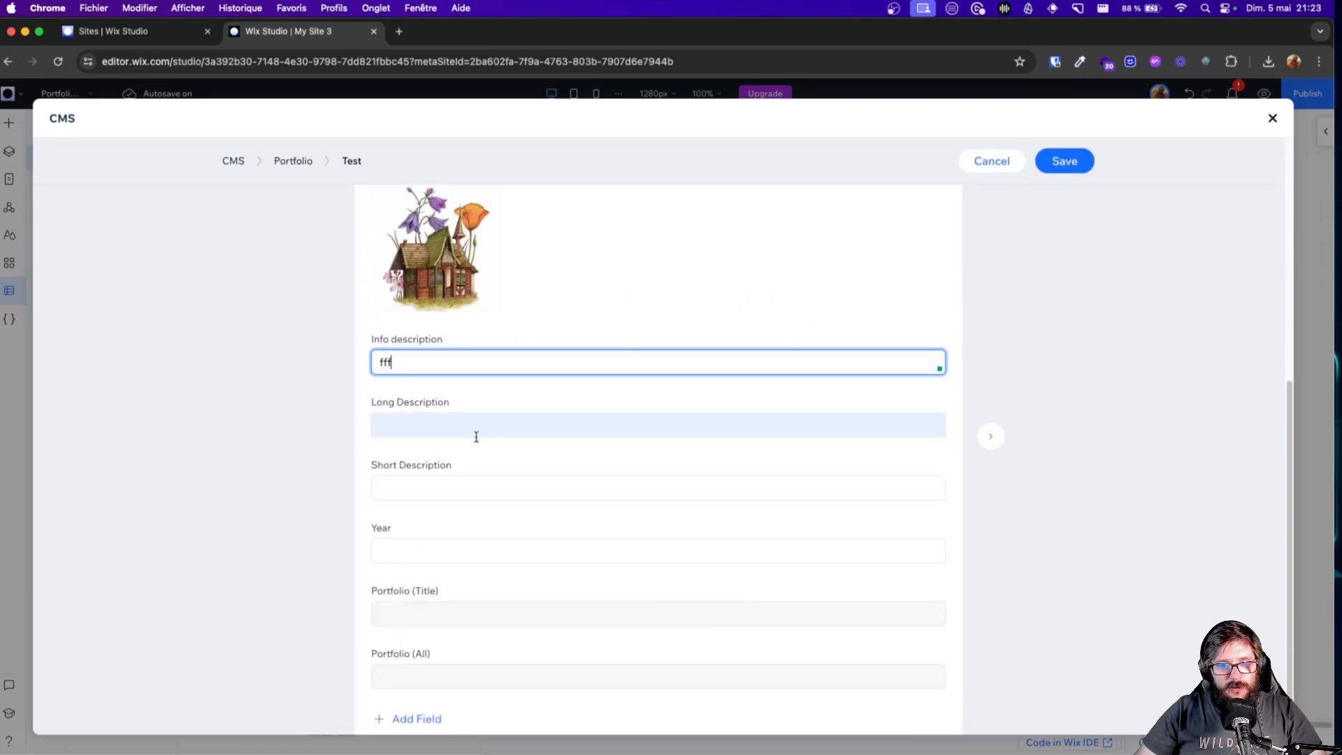
{"action": "left_click", "coordinate": [478, 429]}
{"action": "type", "text": "fff"}
{"action": "left_click", "coordinate": [485, 493]}
{"action": "type", "text": "fff"}
{"action": "left_click", "coordinate": [483, 545]}
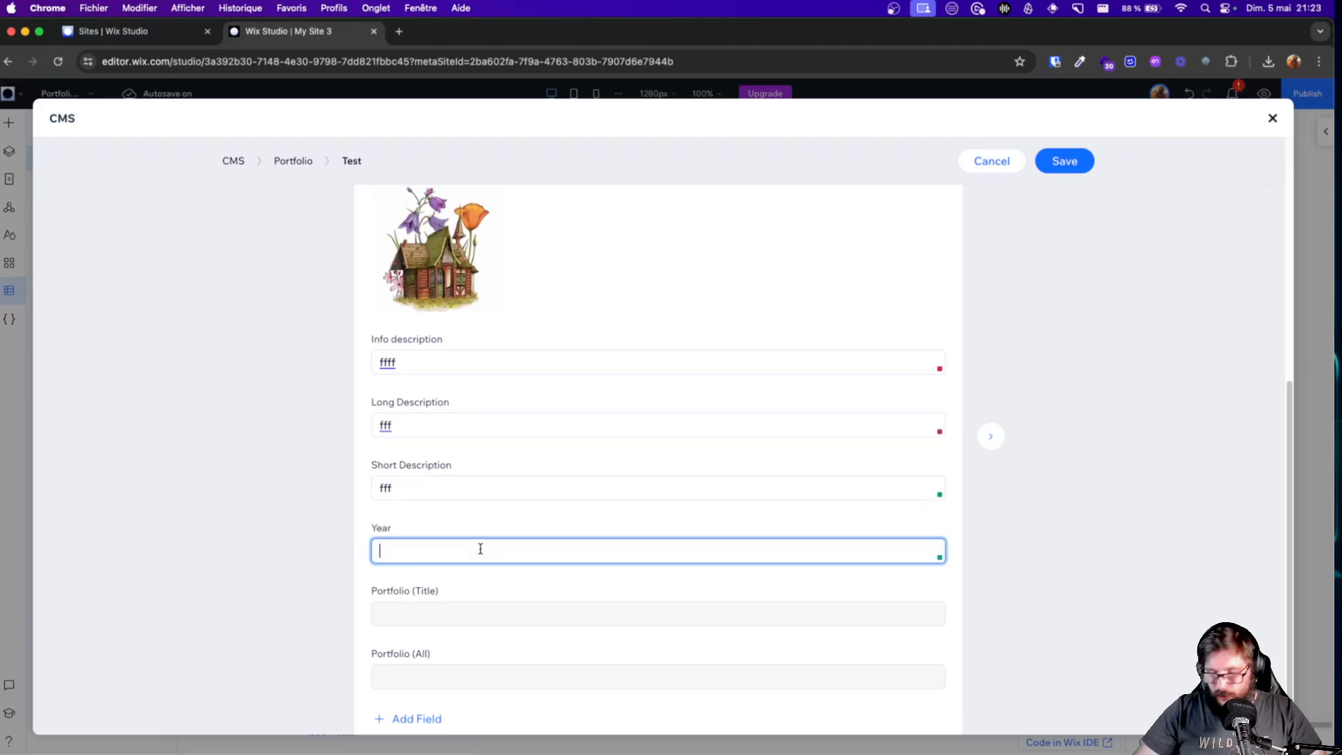
{"action": "type", "text": "2024"}
{"action": "scroll", "coordinate": [605, 548], "scroll_direction": "down", "scroll_amount": 1}
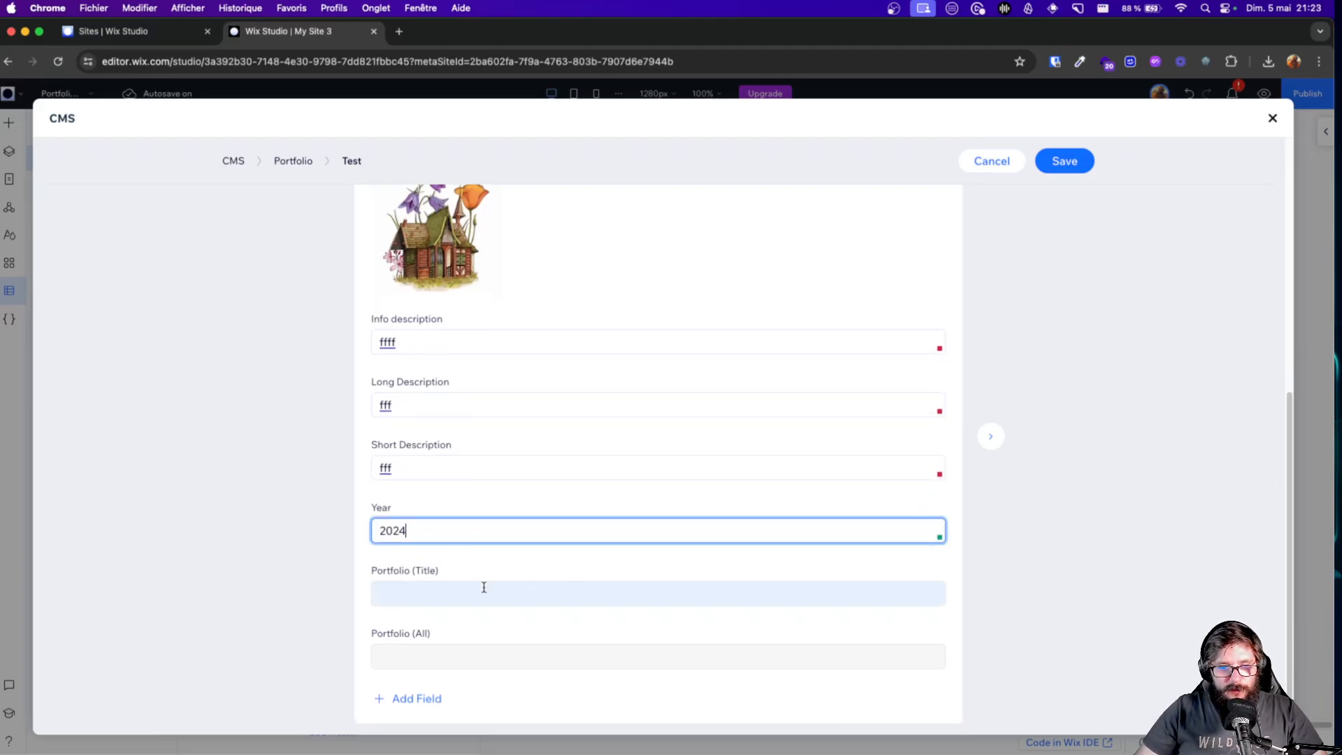
{"action": "left_click", "coordinate": [475, 591]}
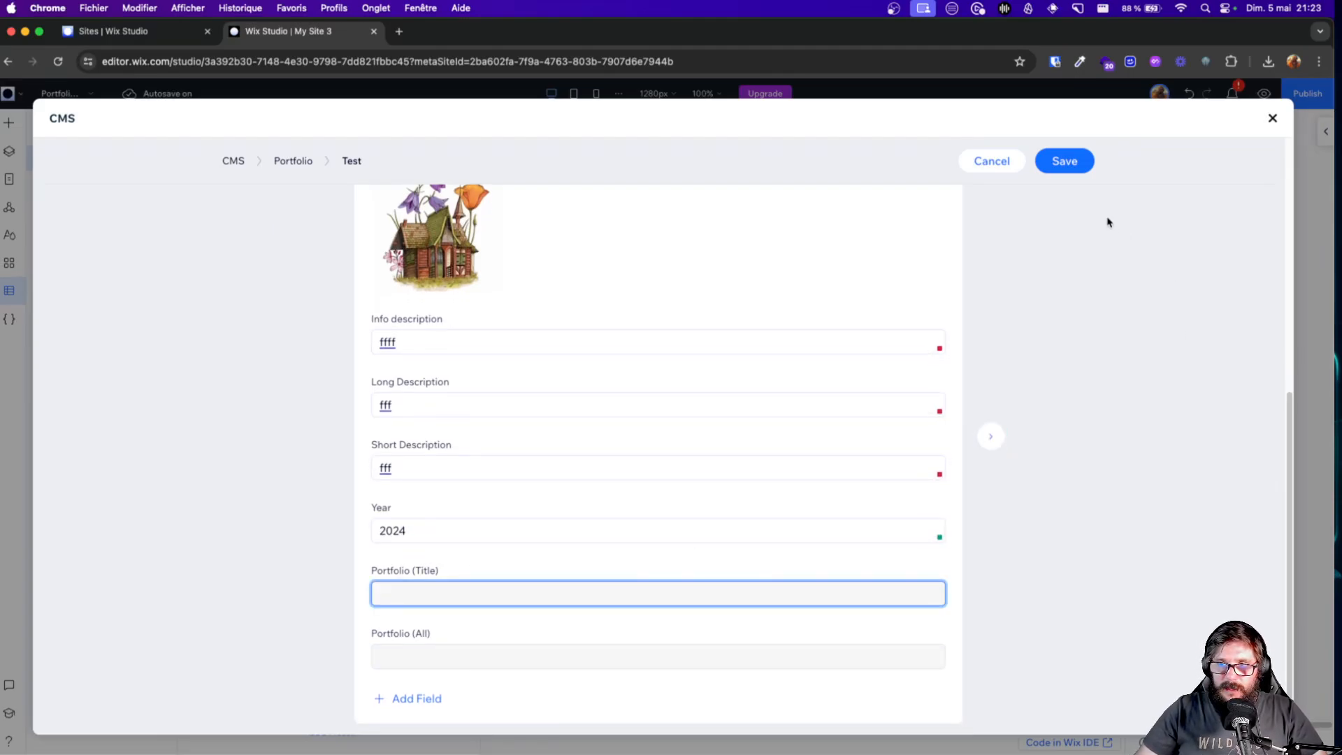
{"action": "left_click", "coordinate": [1064, 161]}
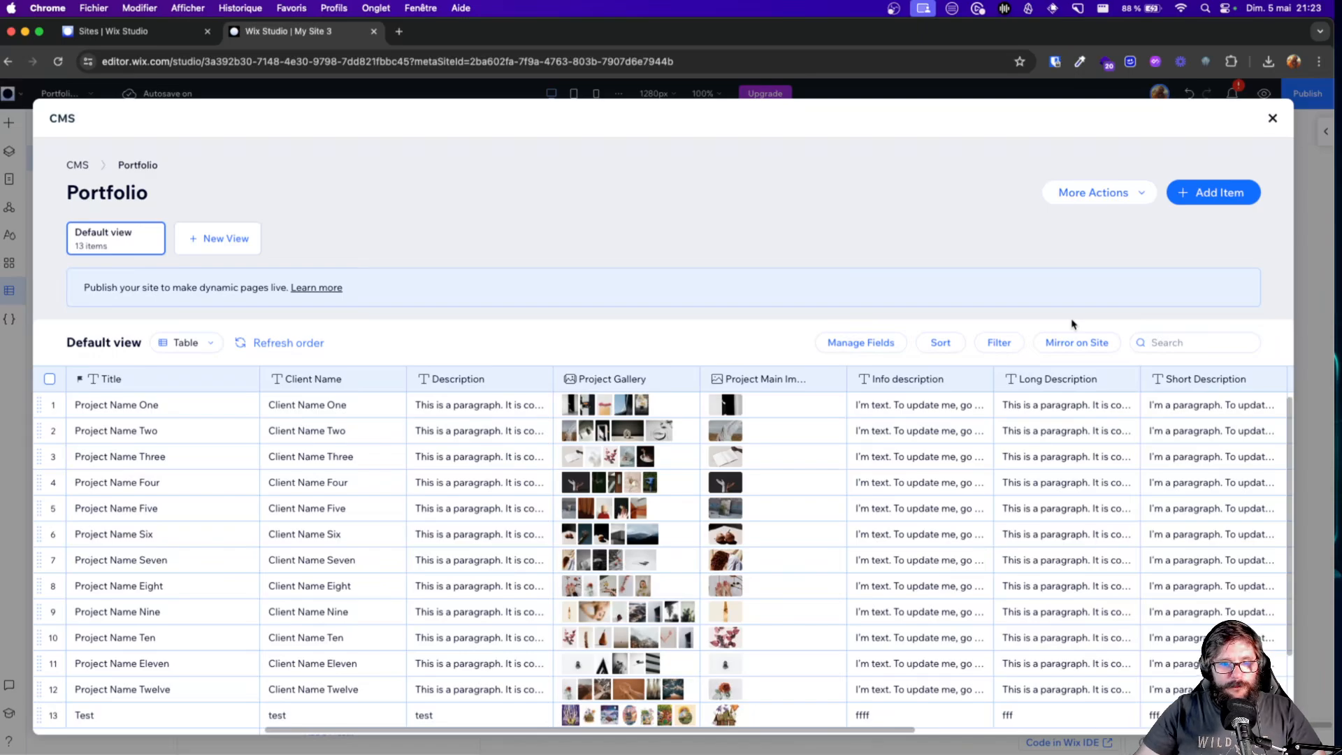
{"action": "scroll", "coordinate": [790, 413], "scroll_direction": "down", "scroll_amount": 3}
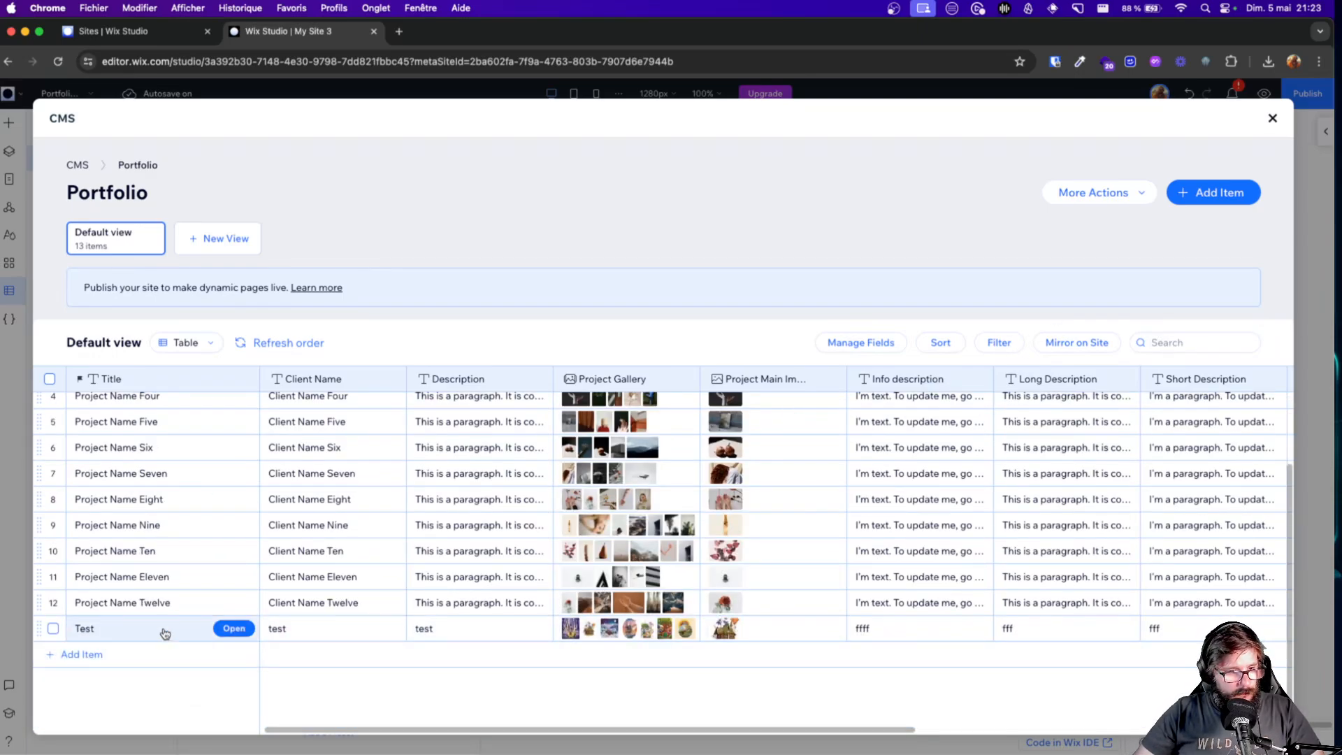
{"action": "left_click", "coordinate": [1271, 120]}
Check the My Portfolio page in the editor for the new item's main image in the project grid
{"action": "scroll", "coordinate": [996, 274], "scroll_direction": "down", "scroll_amount": 15}
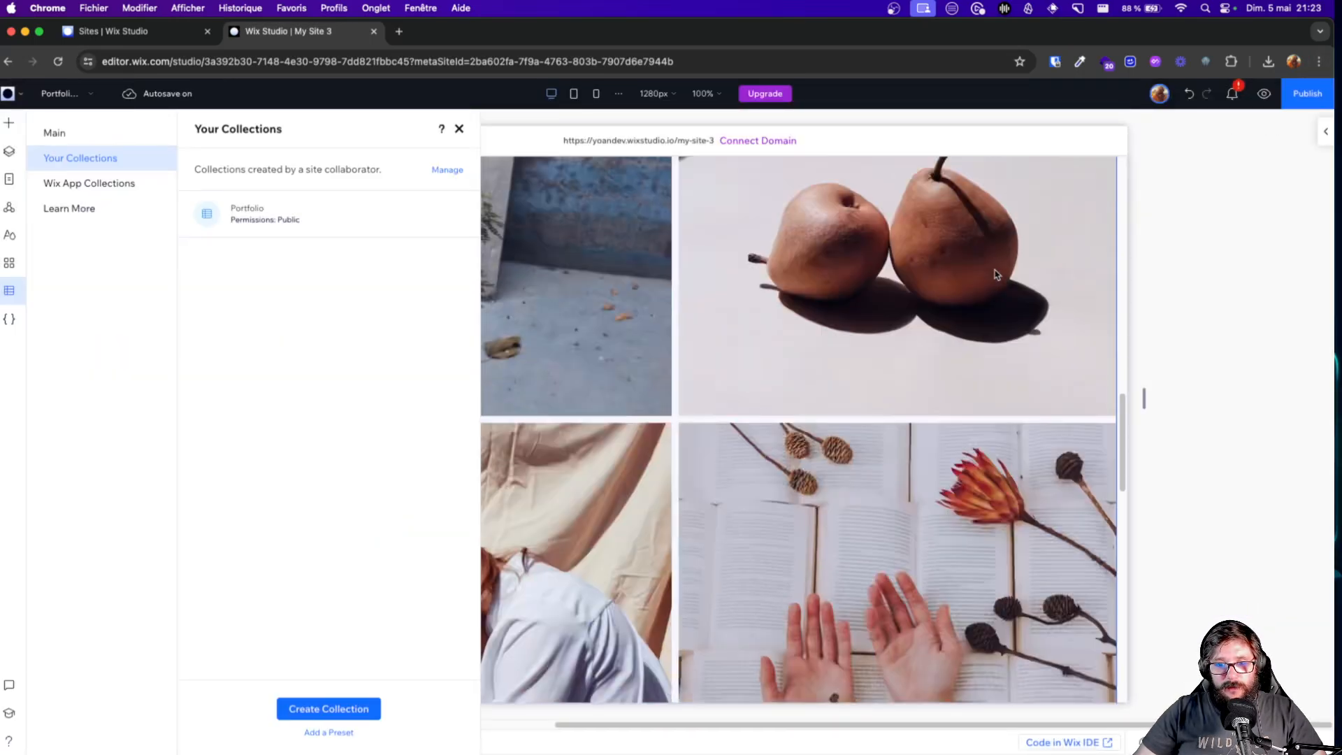
{"action": "scroll", "coordinate": [995, 274], "scroll_direction": "up", "scroll_amount": 15}
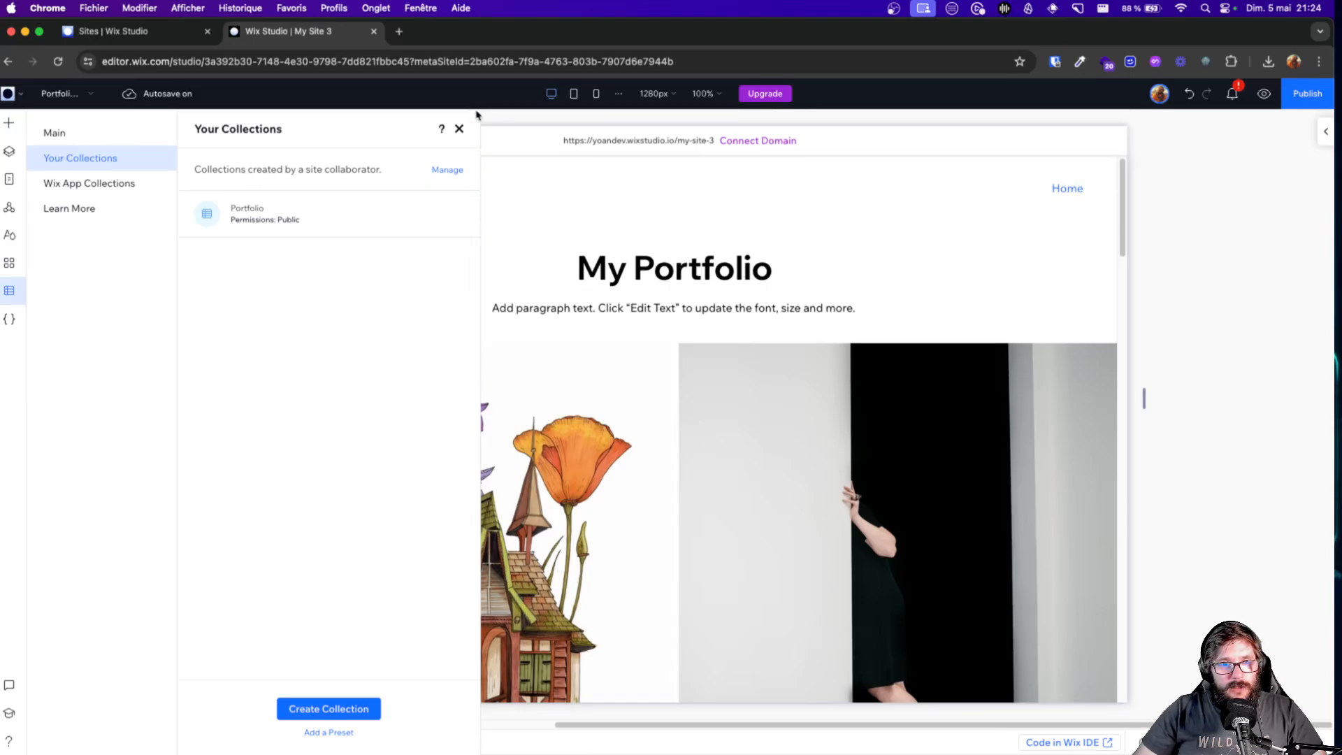
{"action": "left_click", "coordinate": [459, 128]}
{"action": "scroll", "coordinate": [564, 347], "scroll_direction": "down", "scroll_amount": 2}
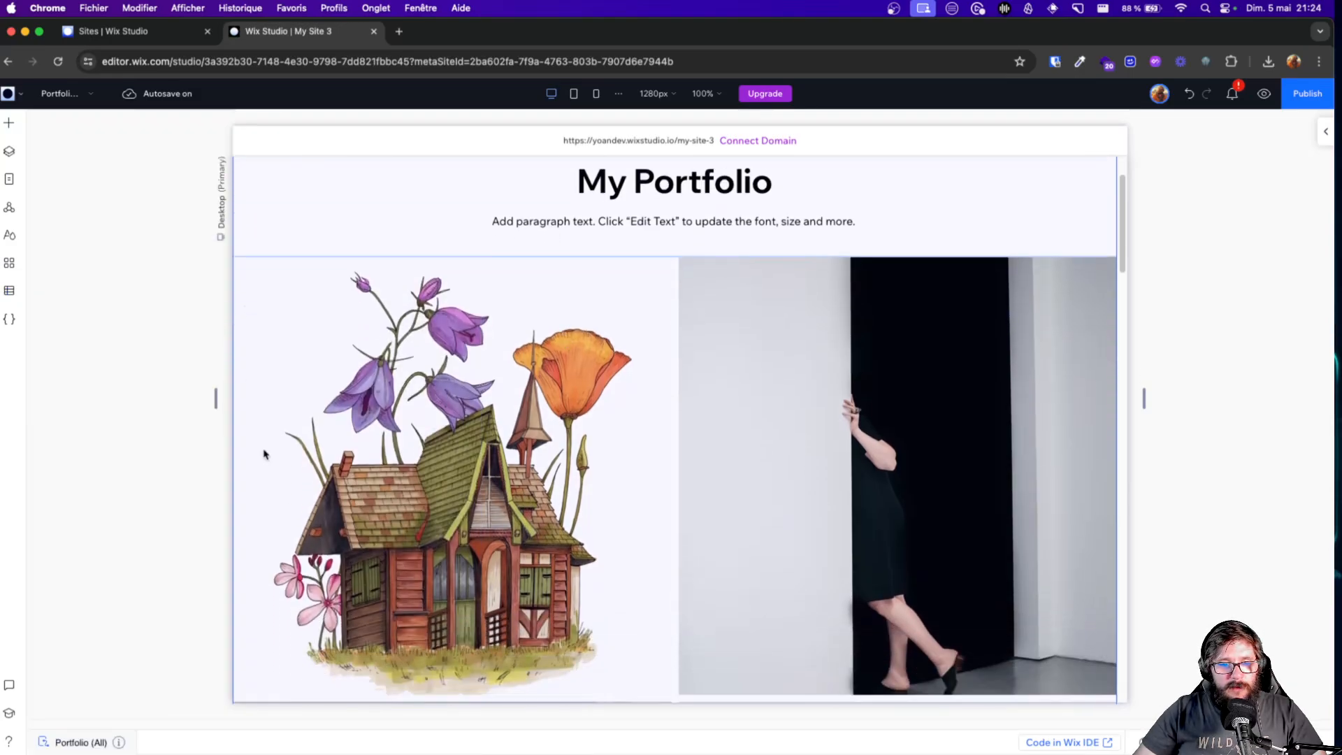
{"action": "scroll", "coordinate": [599, 330], "scroll_direction": "down", "scroll_amount": 1}
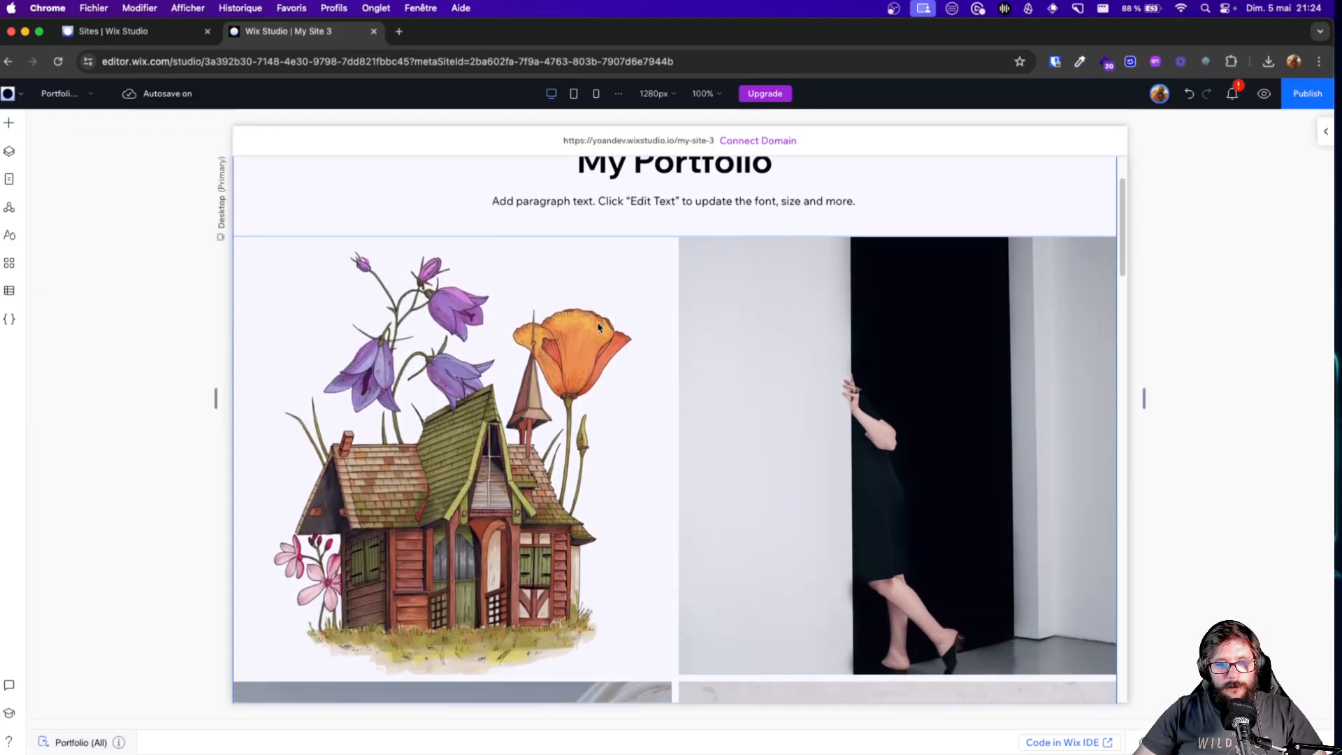
{"action": "left_click", "coordinate": [426, 440]}
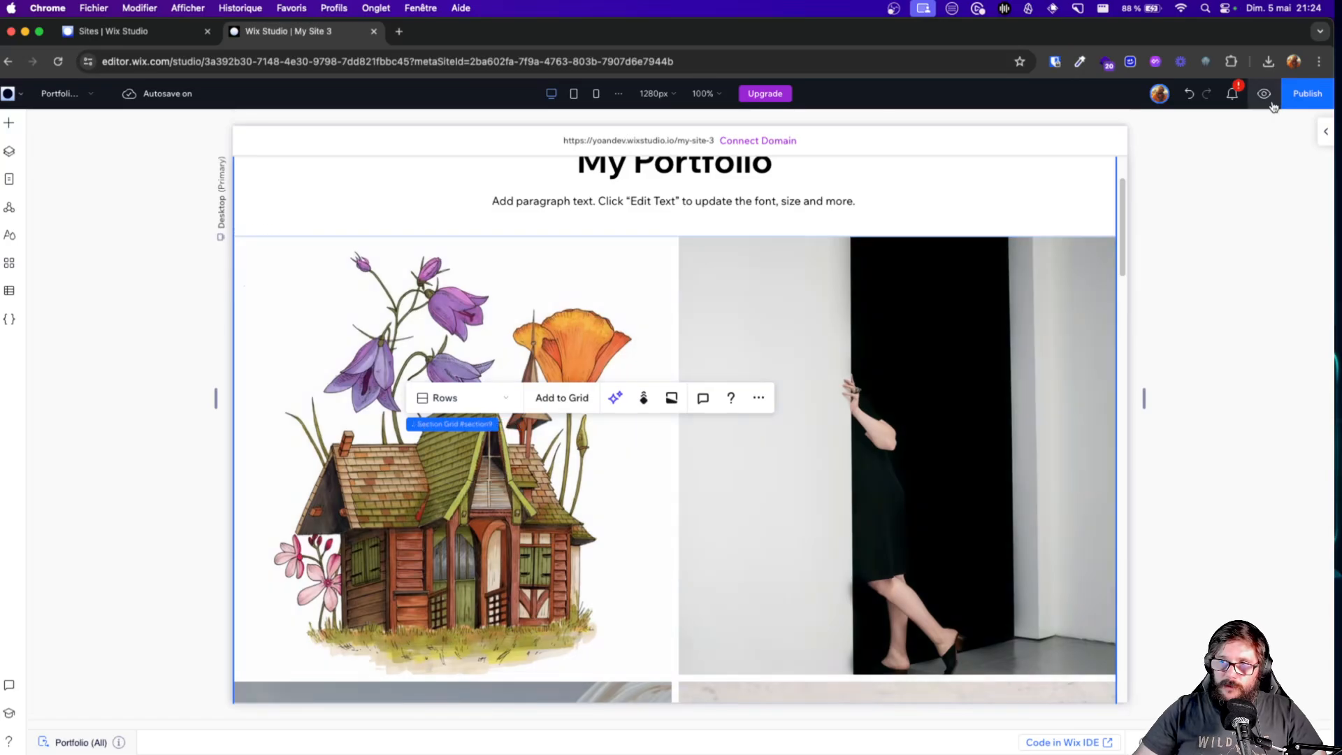
{"action": "key", "text": "Escape"}
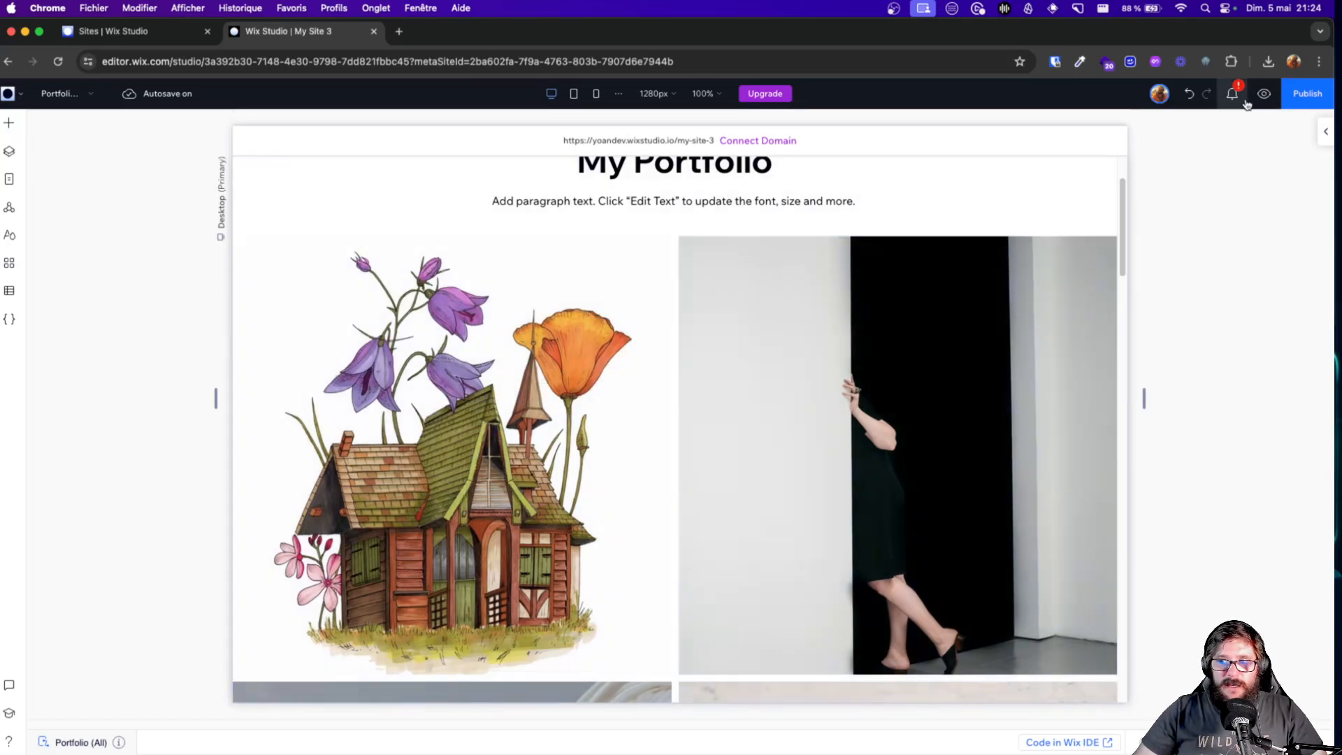
Preview the My Portfolio page with the Developer Console collapsed and view the new project in the grid
{"action": "key", "text": "super+p"}
{"action": "scroll", "coordinate": [365, 412], "scroll_direction": "up", "scroll_amount": 2}
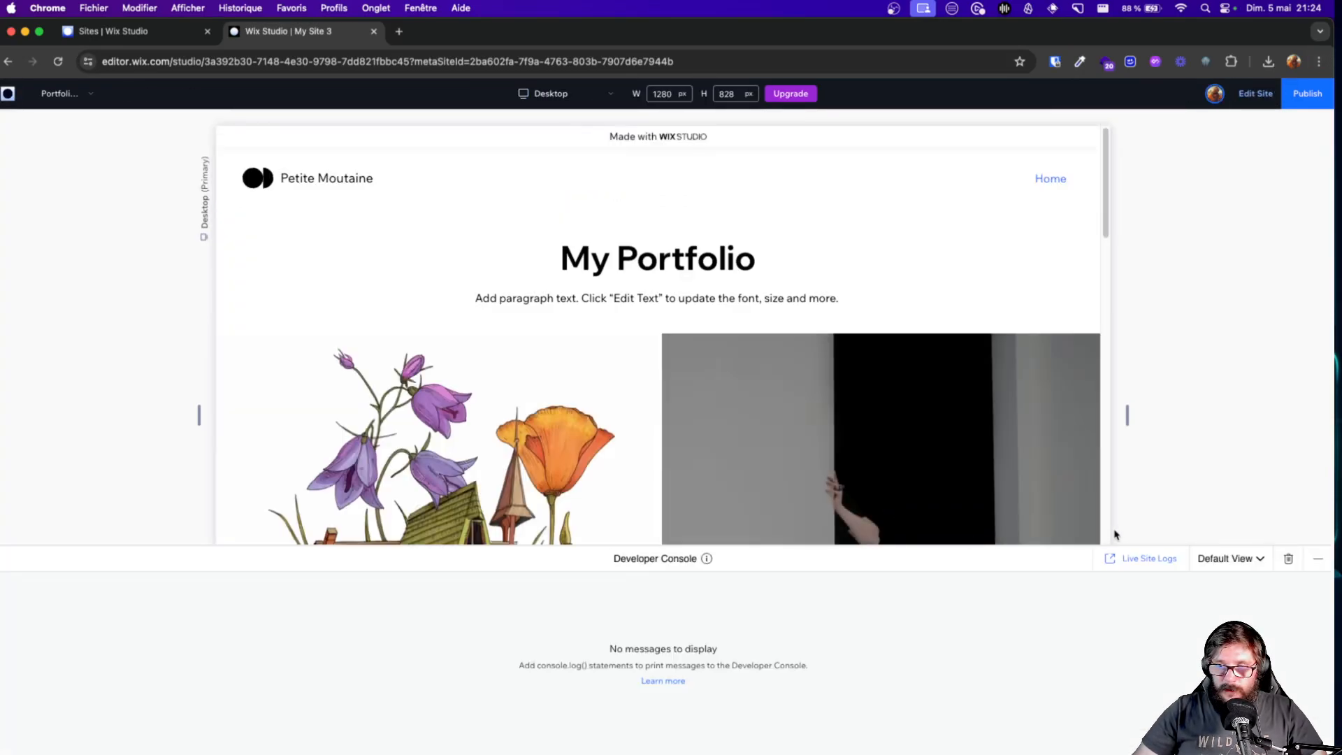
{"action": "left_click", "coordinate": [1318, 558]}
{"action": "scroll", "coordinate": [451, 516], "scroll_direction": "down", "scroll_amount": 2}
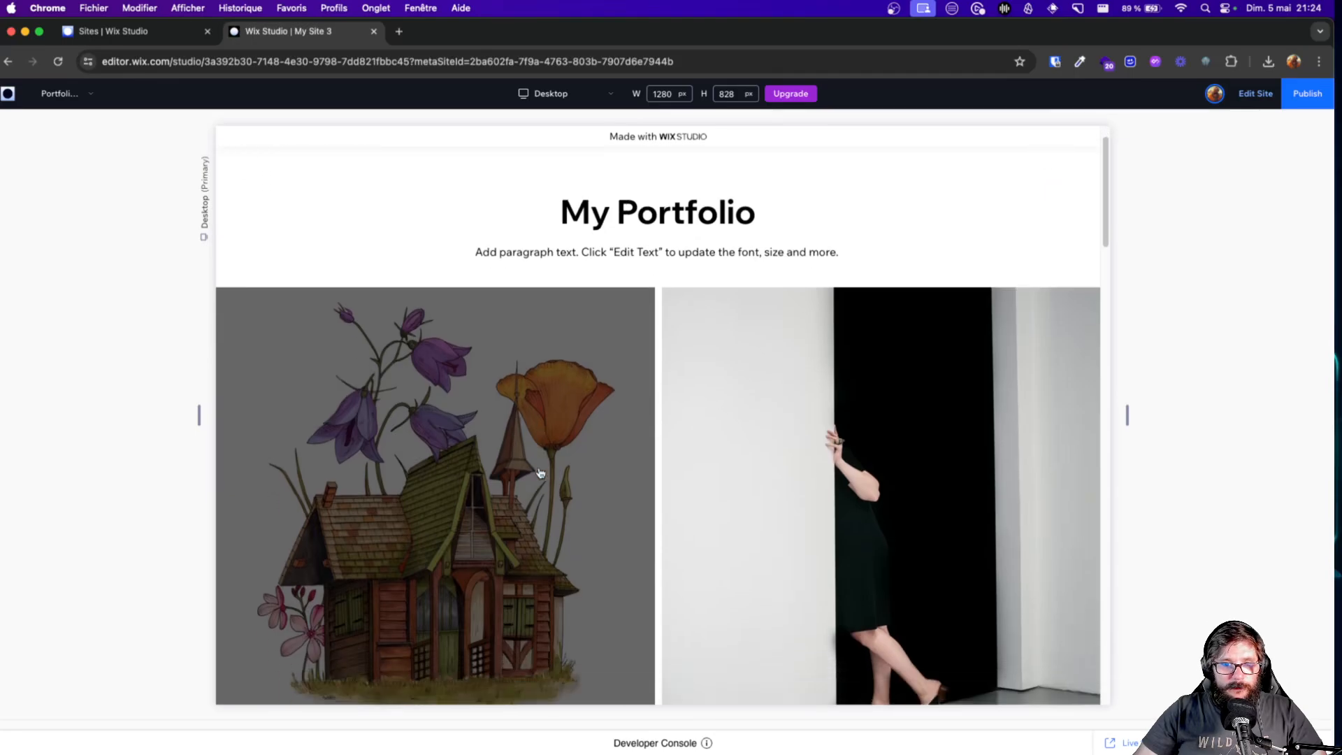
Open the flower house project from the previewed portfolio grid and examine its project page down to the image gallery
{"action": "left_click", "coordinate": [540, 474]}
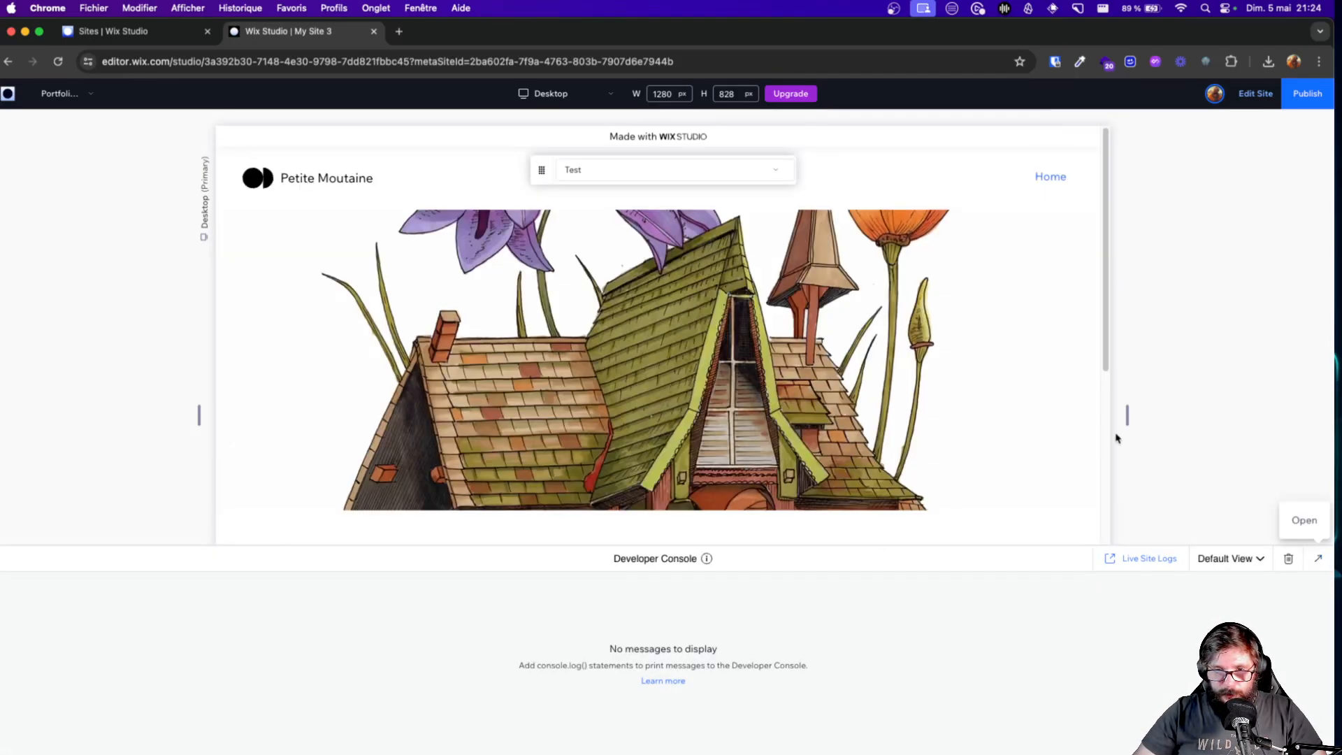
{"action": "scroll", "coordinate": [1203, 415], "scroll_direction": "down", "scroll_amount": 3}
{"action": "scroll", "coordinate": [1206, 415], "scroll_direction": "down", "scroll_amount": 4}
{"action": "scroll", "coordinate": [1205, 415], "scroll_direction": "up", "scroll_amount": 4}
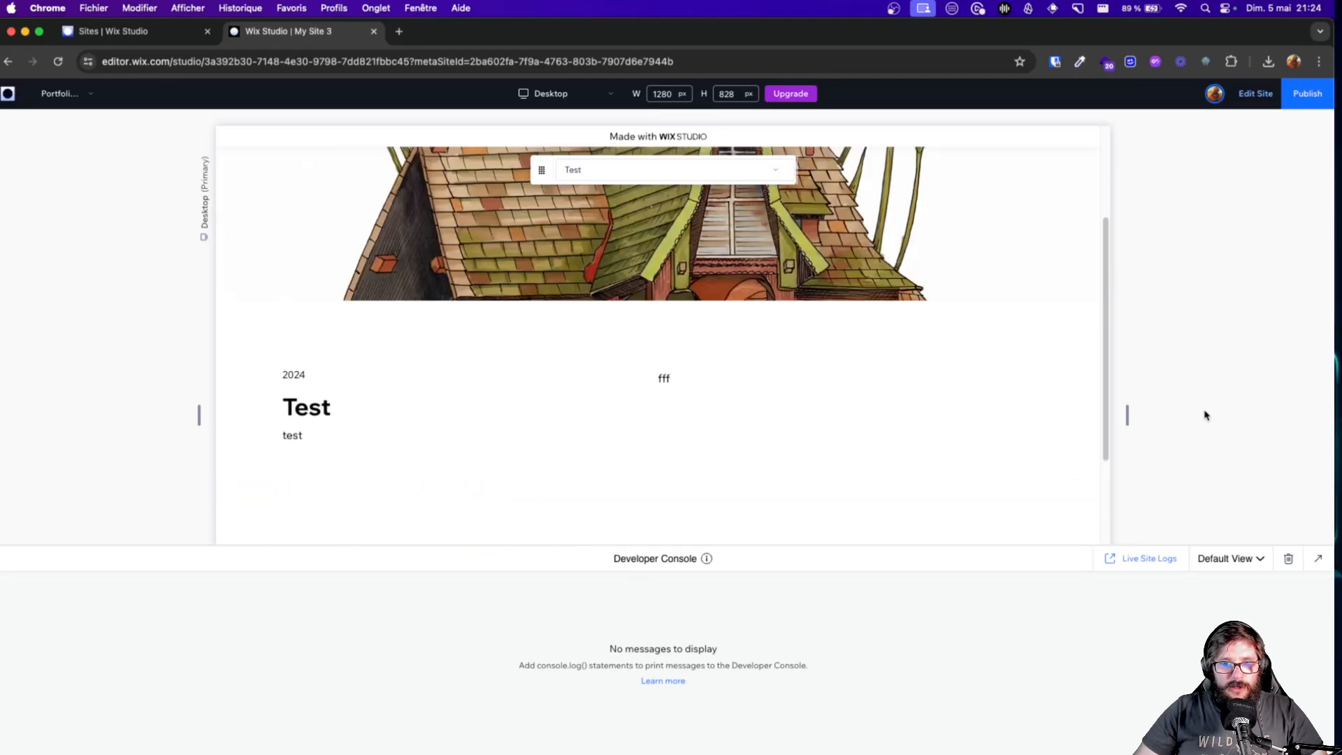
{"action": "scroll", "coordinate": [462, 376], "scroll_direction": "down", "scroll_amount": 2}
{"action": "scroll", "coordinate": [521, 350], "scroll_direction": "down", "scroll_amount": 5}
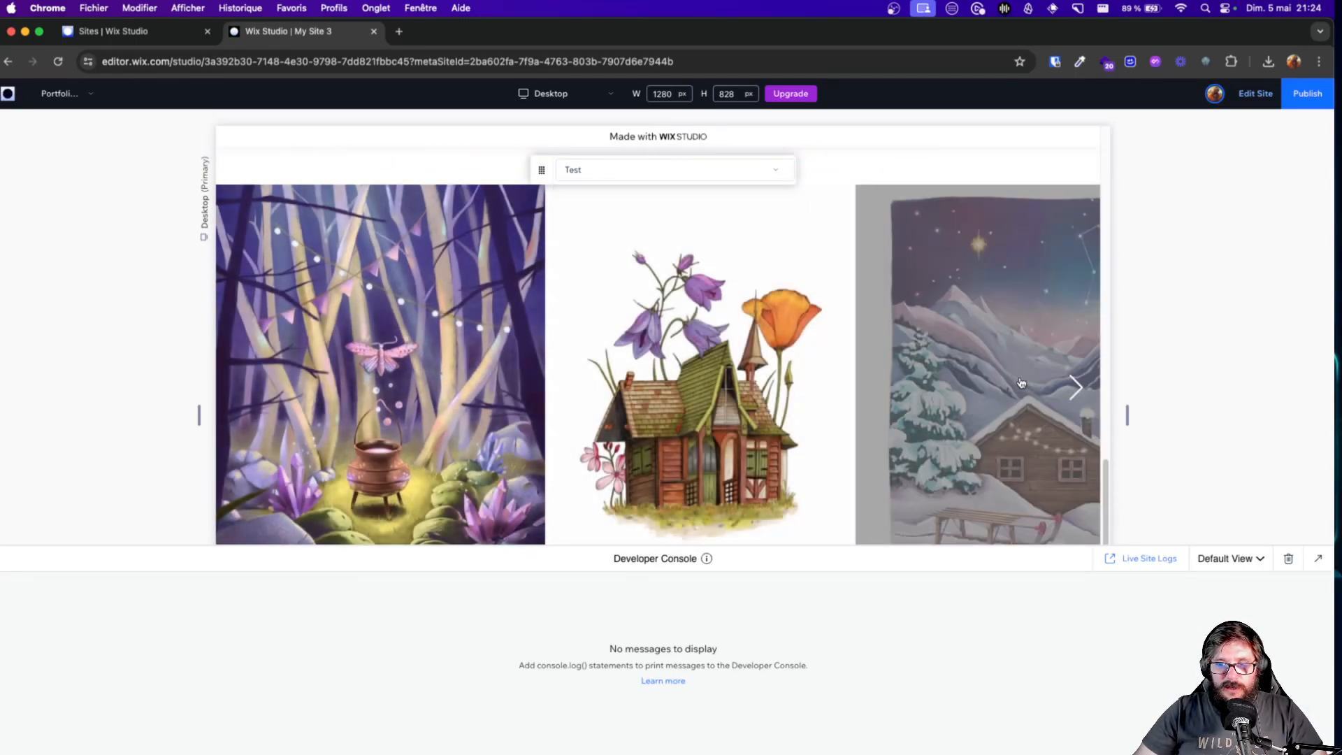
Browse through the project page's gallery slider and collapse the Developer Console to check the rest of the page
{"action": "left_click", "coordinate": [1062, 389]}
{"action": "left_click", "coordinate": [1075, 391]}
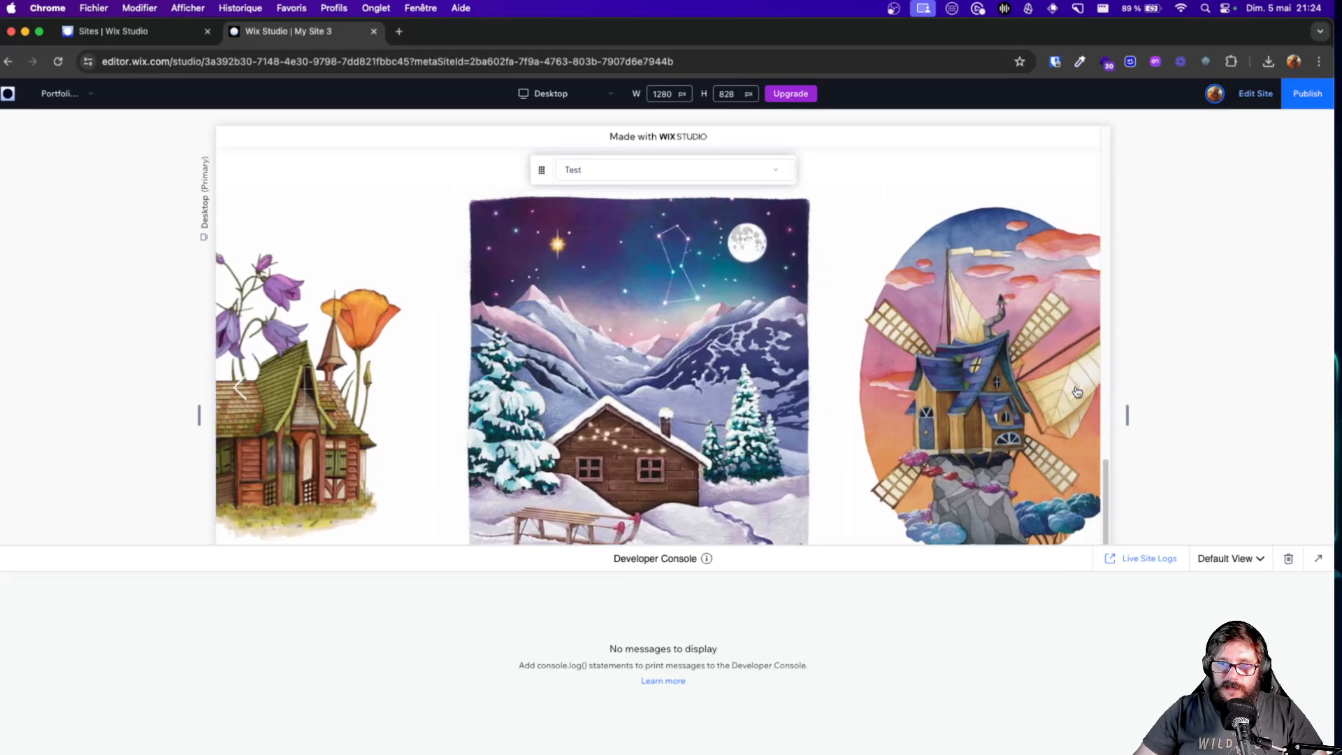
{"action": "left_click", "coordinate": [1076, 391]}
{"action": "left_click", "coordinate": [1076, 391]}
{"action": "left_click", "coordinate": [1076, 391]}
{"action": "left_click", "coordinate": [1076, 391]}
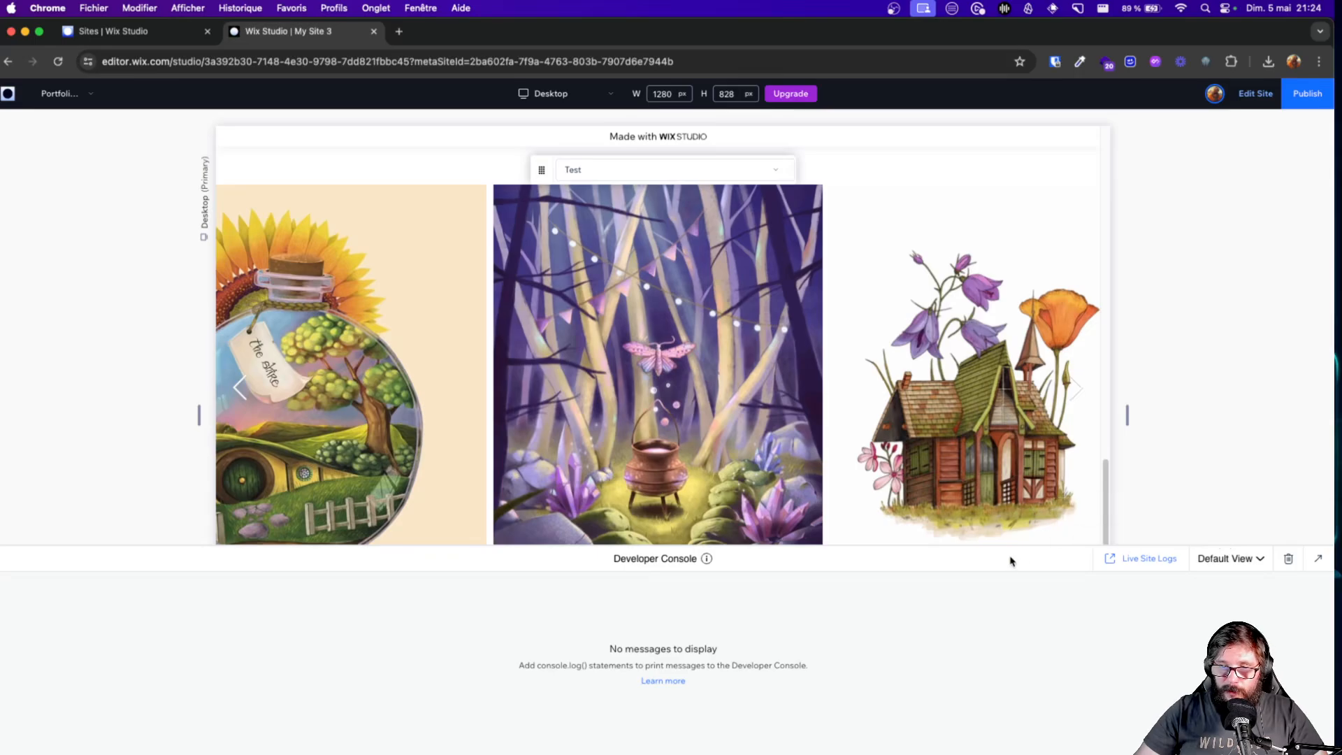
{"action": "left_click_drag", "start_coordinate": [1010, 544], "coordinate": [1001, 746]}
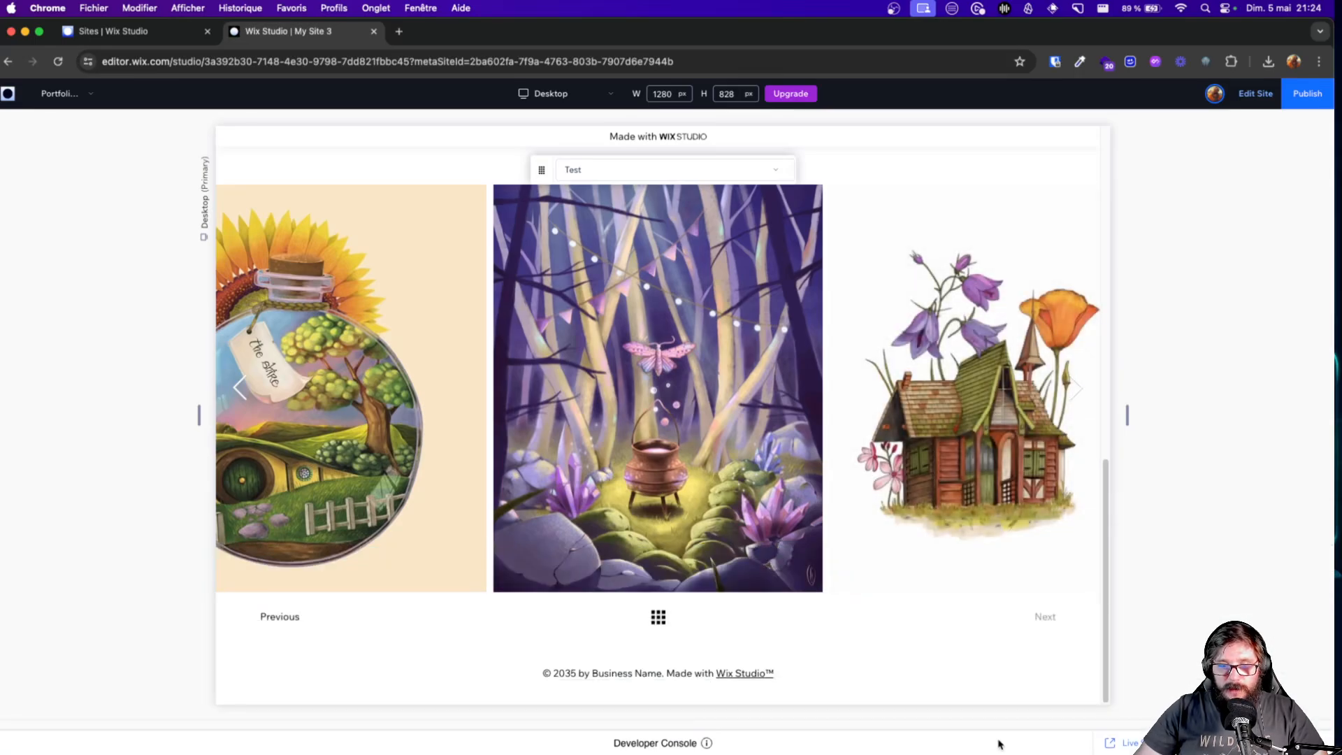
{"action": "left_click", "coordinate": [1023, 545]}
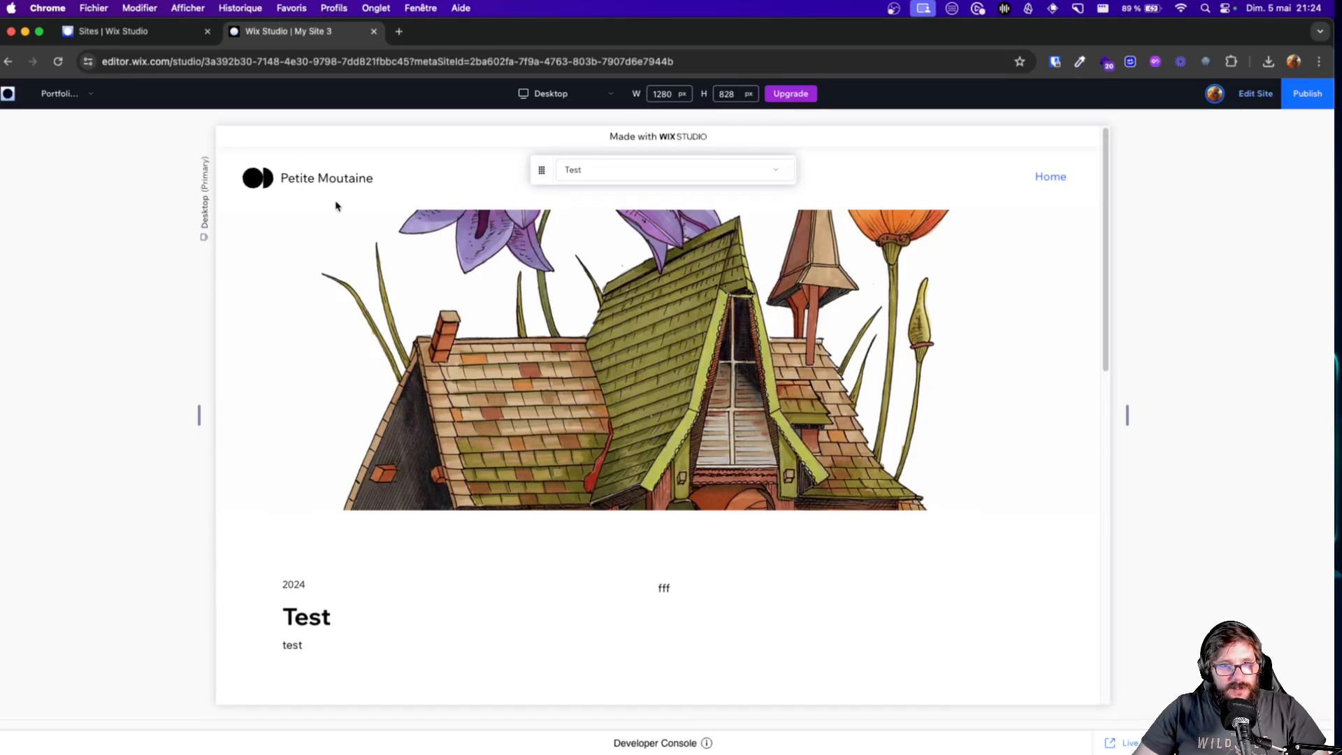
Return to the editor and add the dynamic page Portfolio (All) as an item of the header's horizontal menu
{"action": "left_click", "coordinate": [1255, 93]}
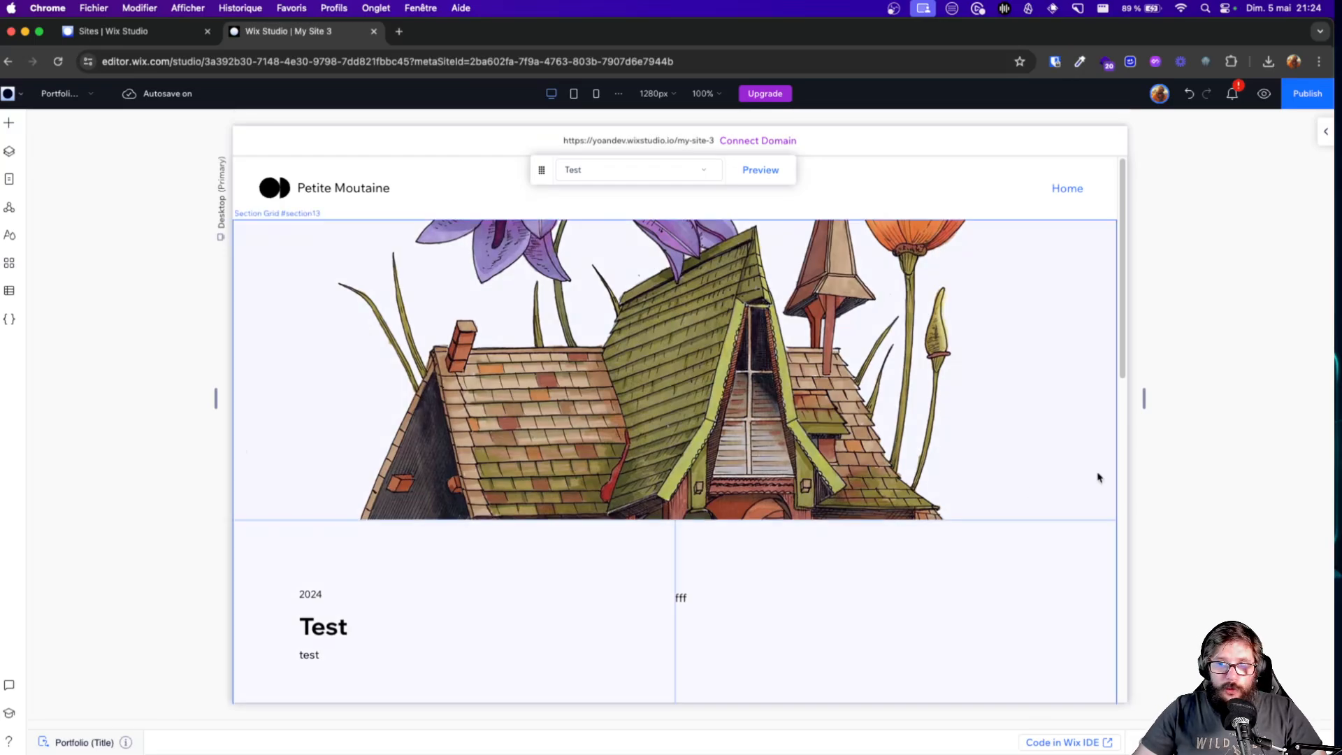
{"action": "left_click", "coordinate": [953, 193]}
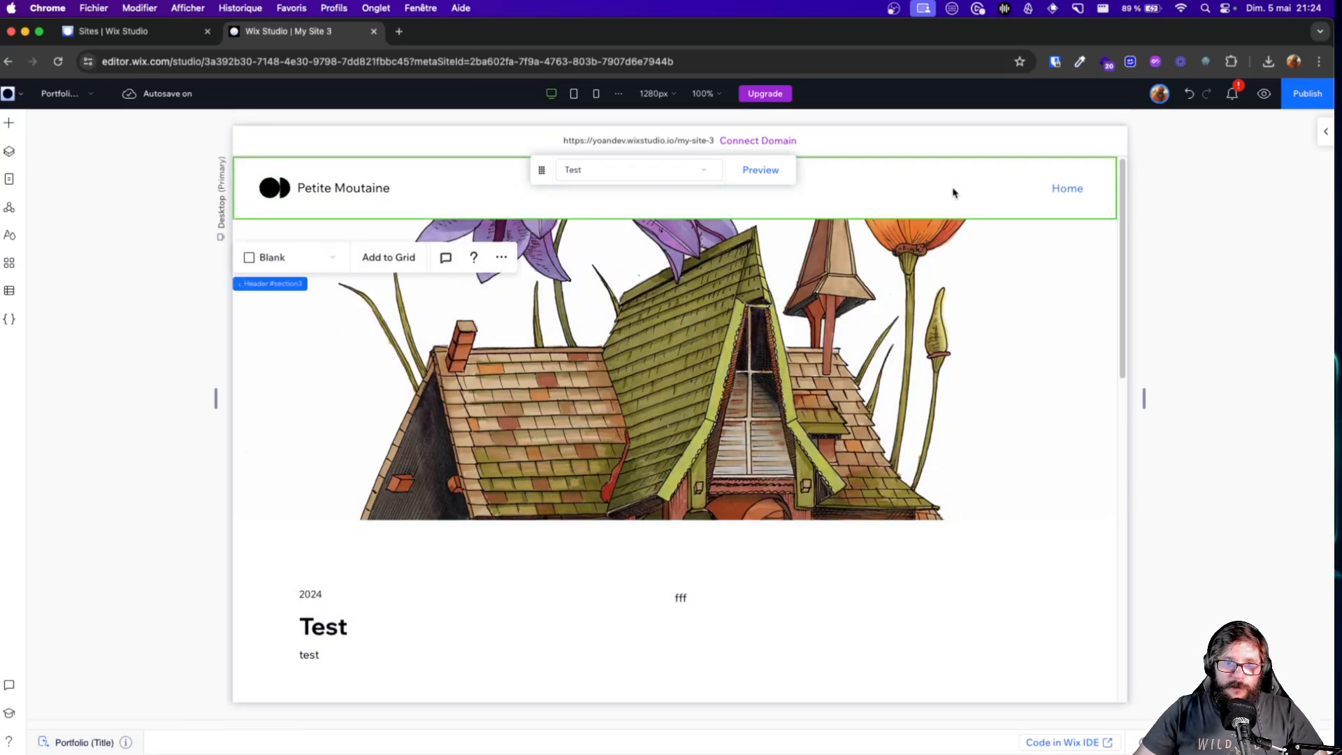
{"action": "left_click", "coordinate": [859, 185]}
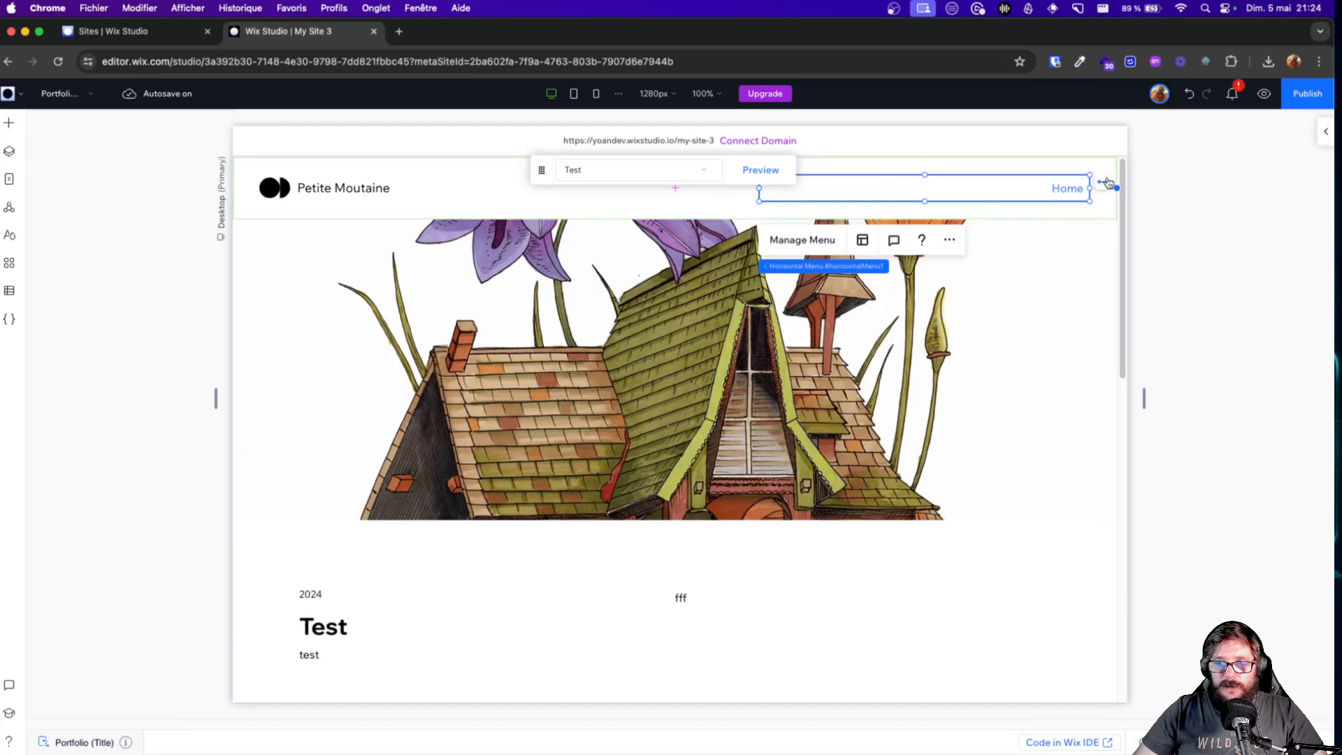
{"action": "left_click", "coordinate": [777, 241]}
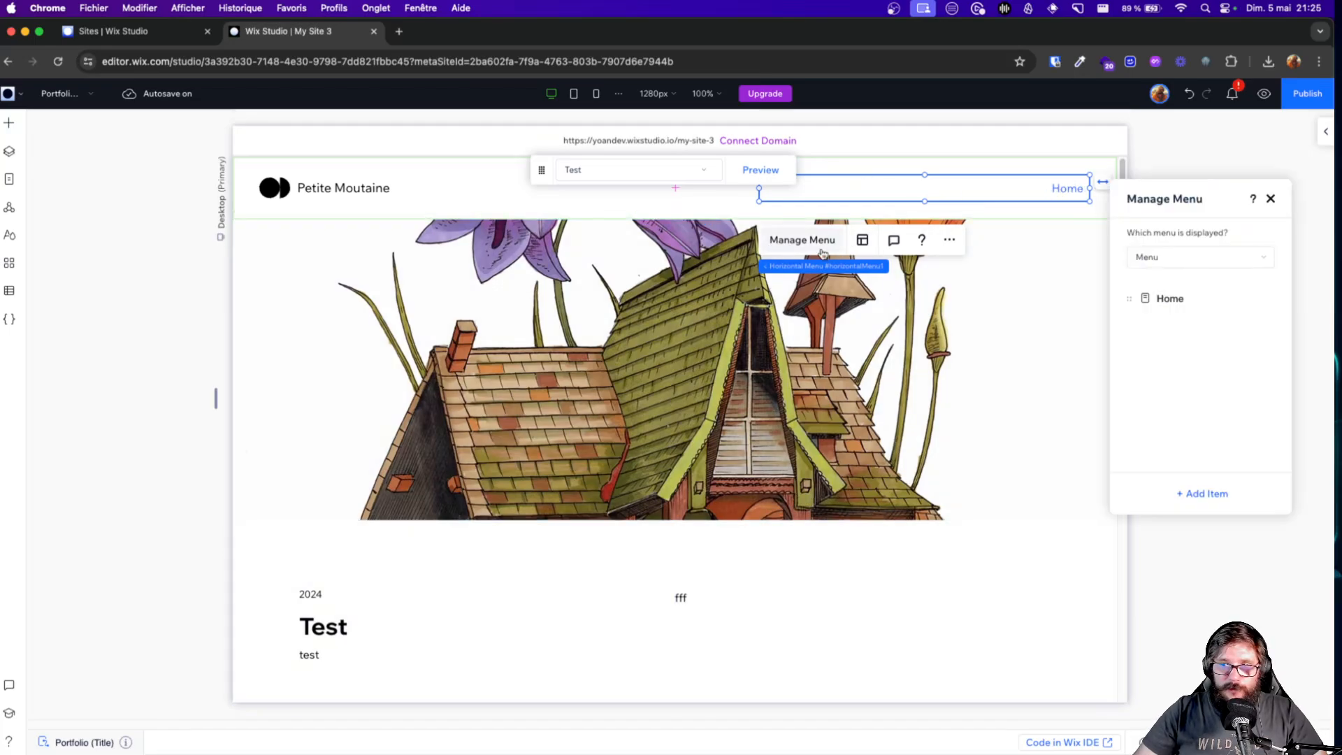
{"action": "left_click", "coordinate": [1203, 496]}
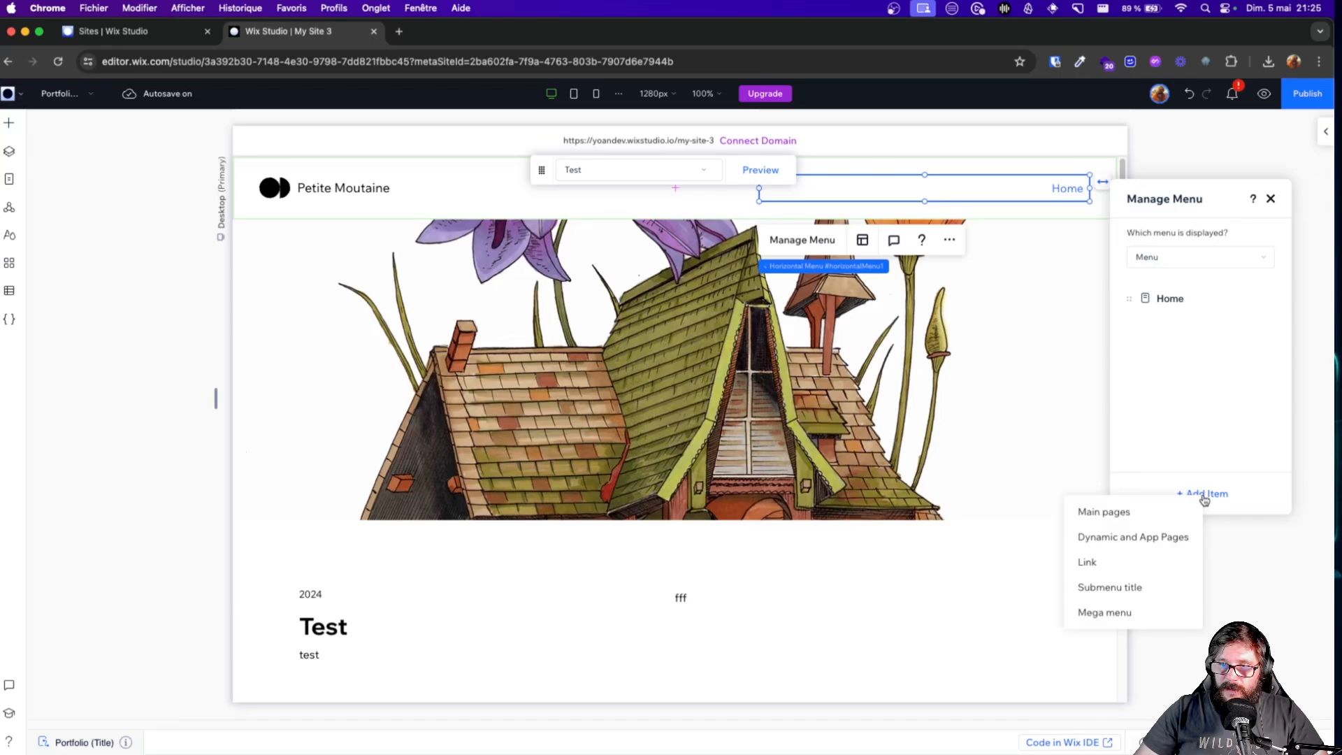
{"action": "left_click", "coordinate": [1166, 539]}
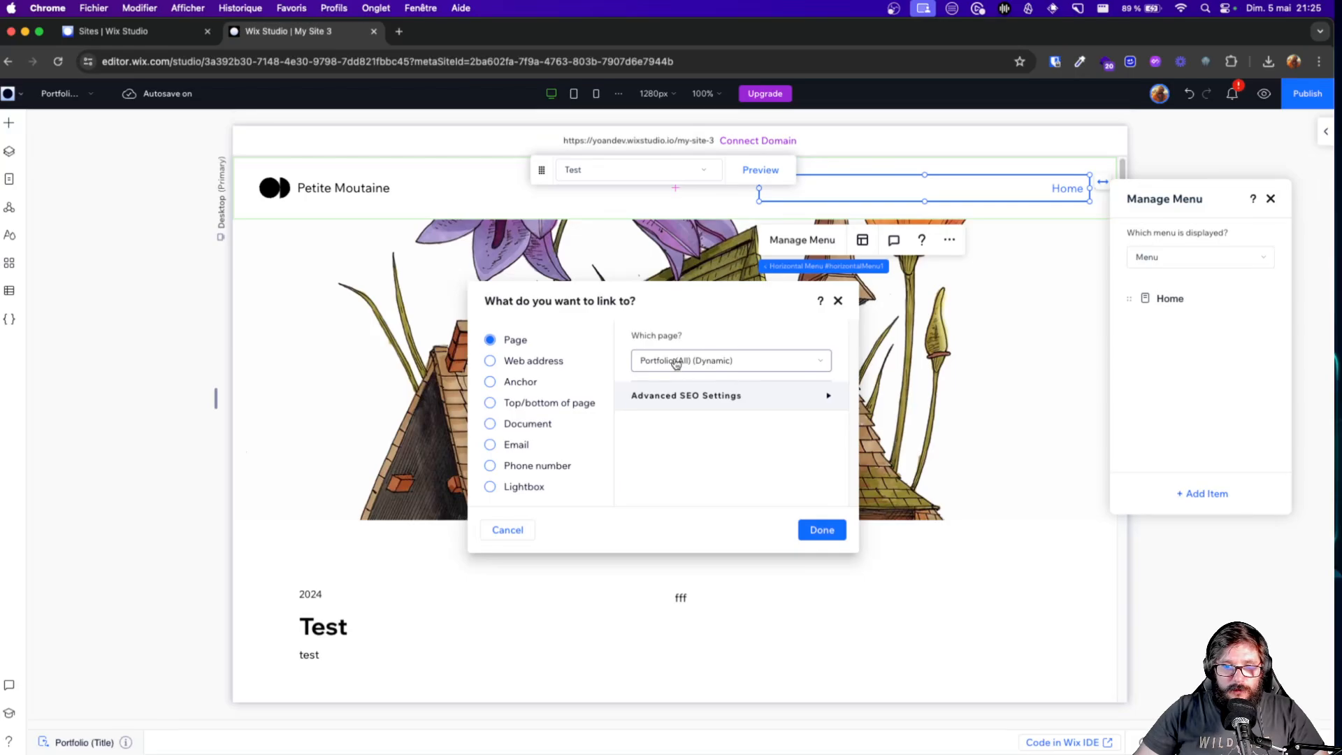
{"action": "left_click", "coordinate": [721, 362]}
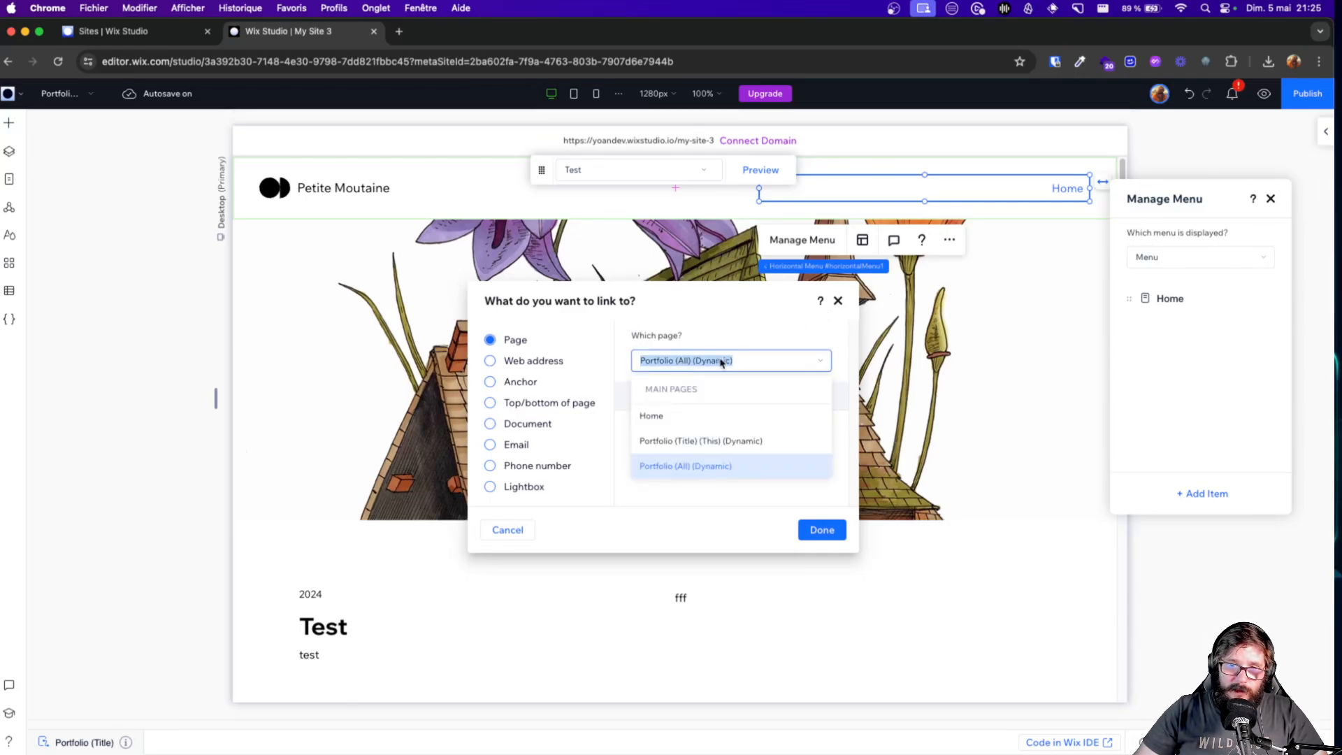
{"action": "left_click", "coordinate": [742, 363]}
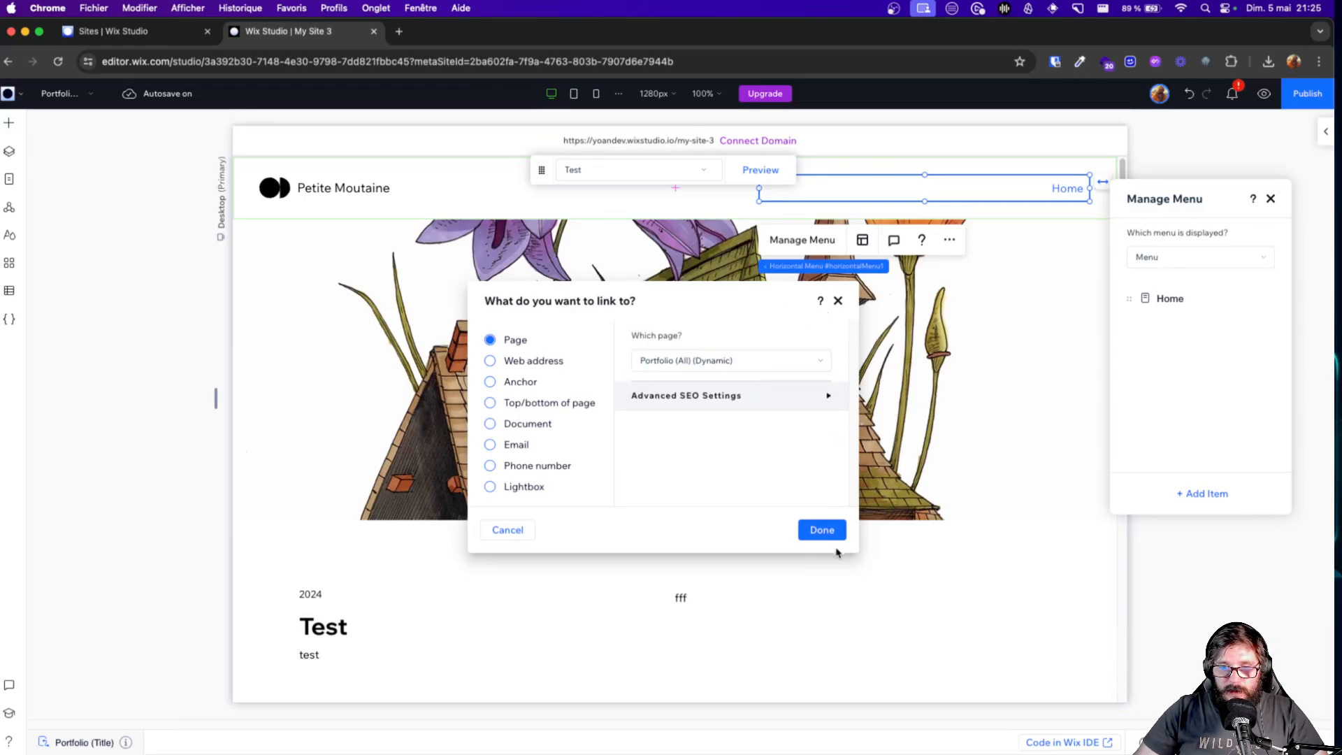
{"action": "left_click", "coordinate": [822, 530]}
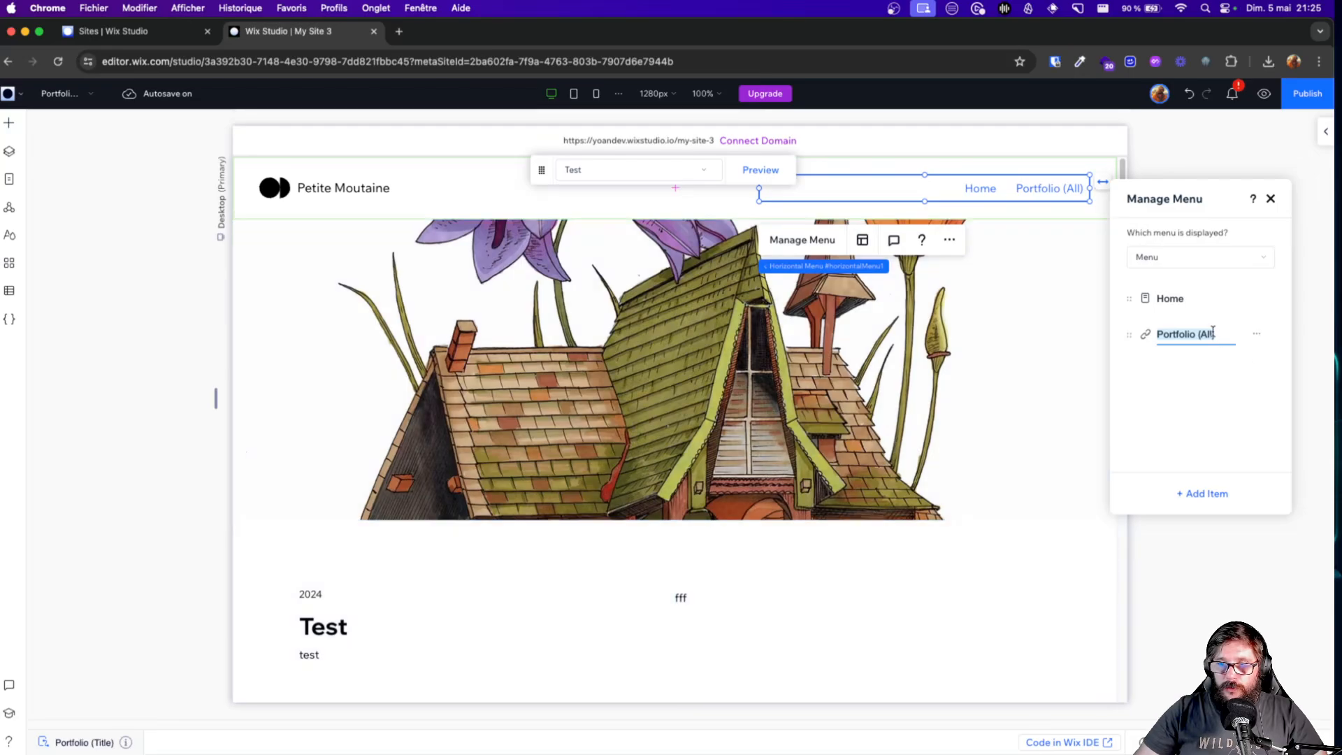
Rename the new menu item as Portfolio and close the menu management
{"action": "key", "text": "BackSpace"}
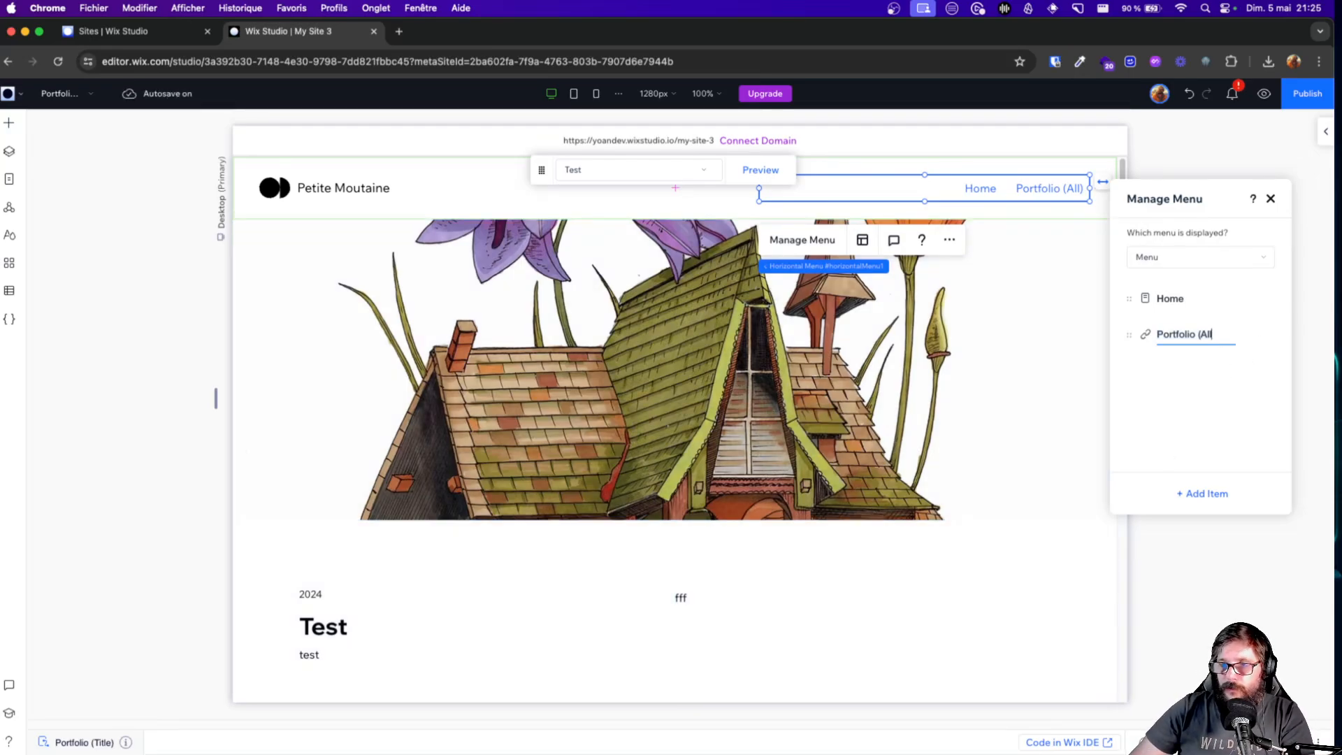
{"action": "key", "text": "Return"}
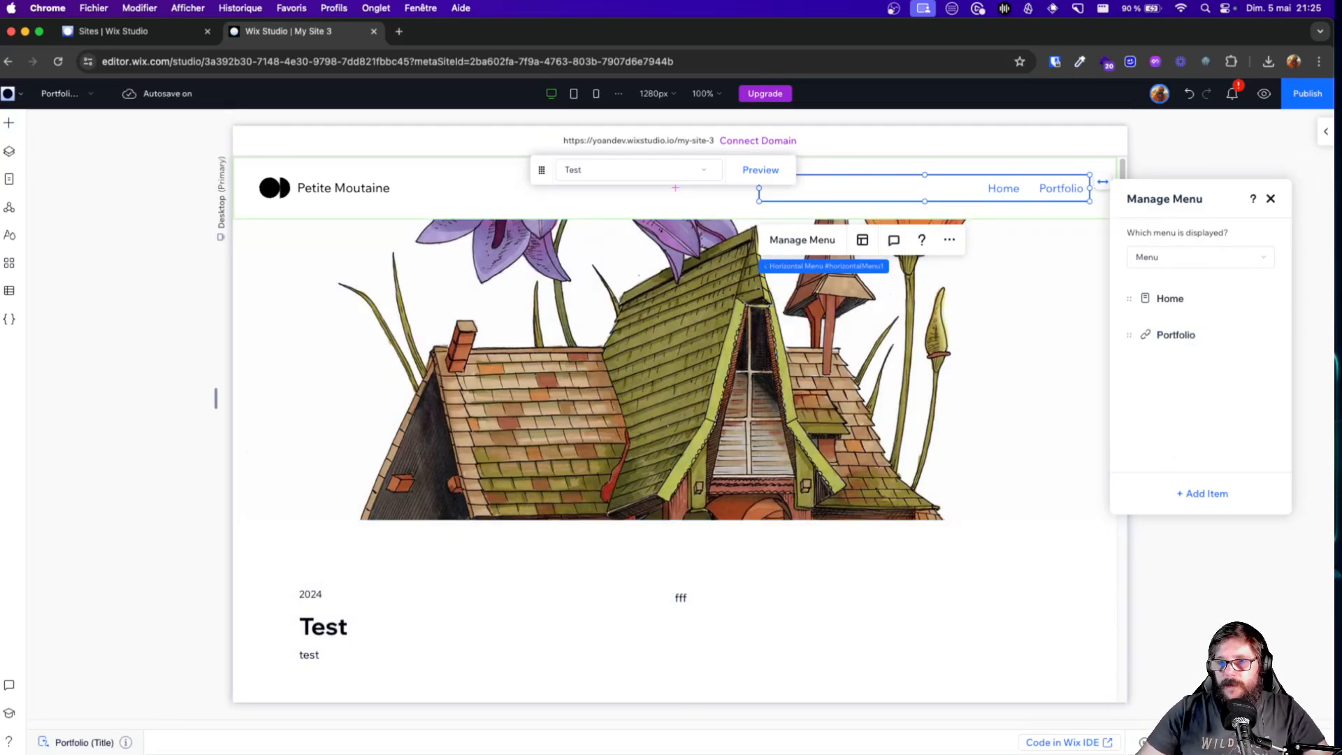
{"action": "left_click", "coordinate": [1216, 600]}
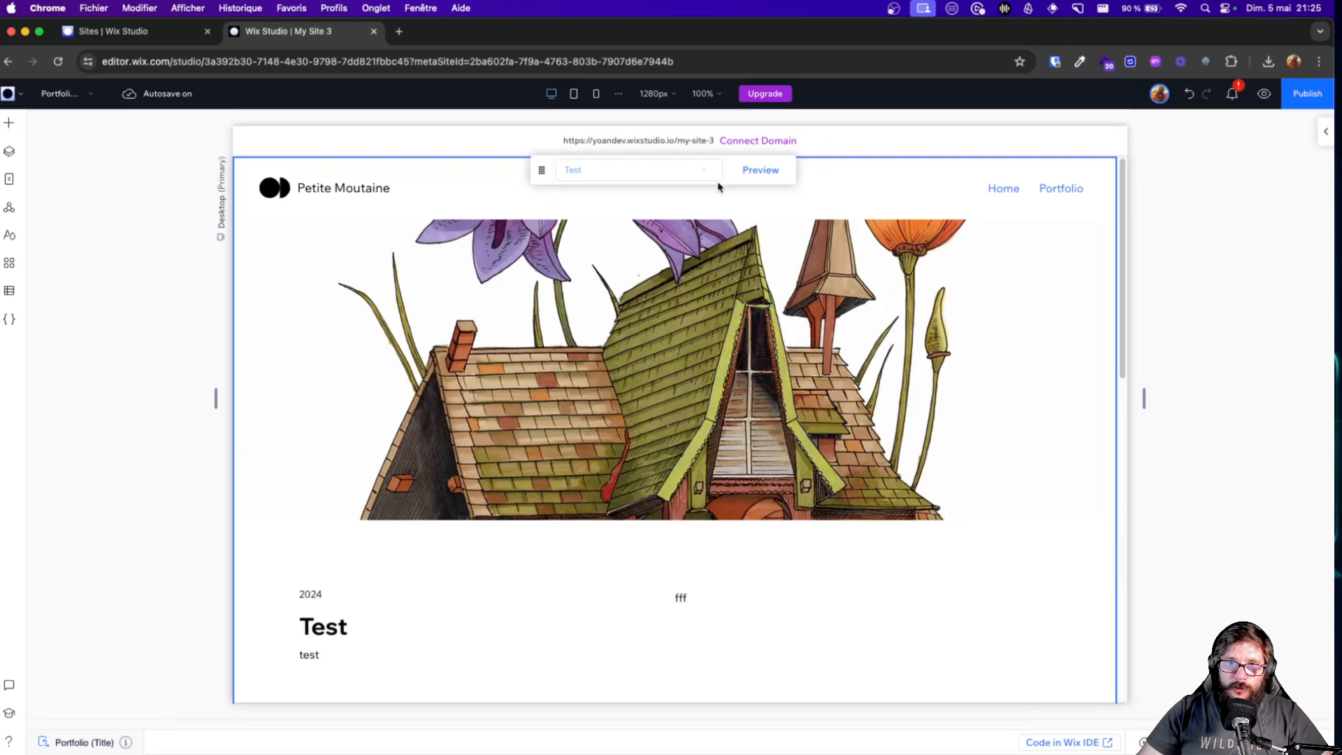
Preview the site, check the My Portfolio page through the header's Portfolio link, and go back to the Home page
{"action": "left_click", "coordinate": [1078, 195]}
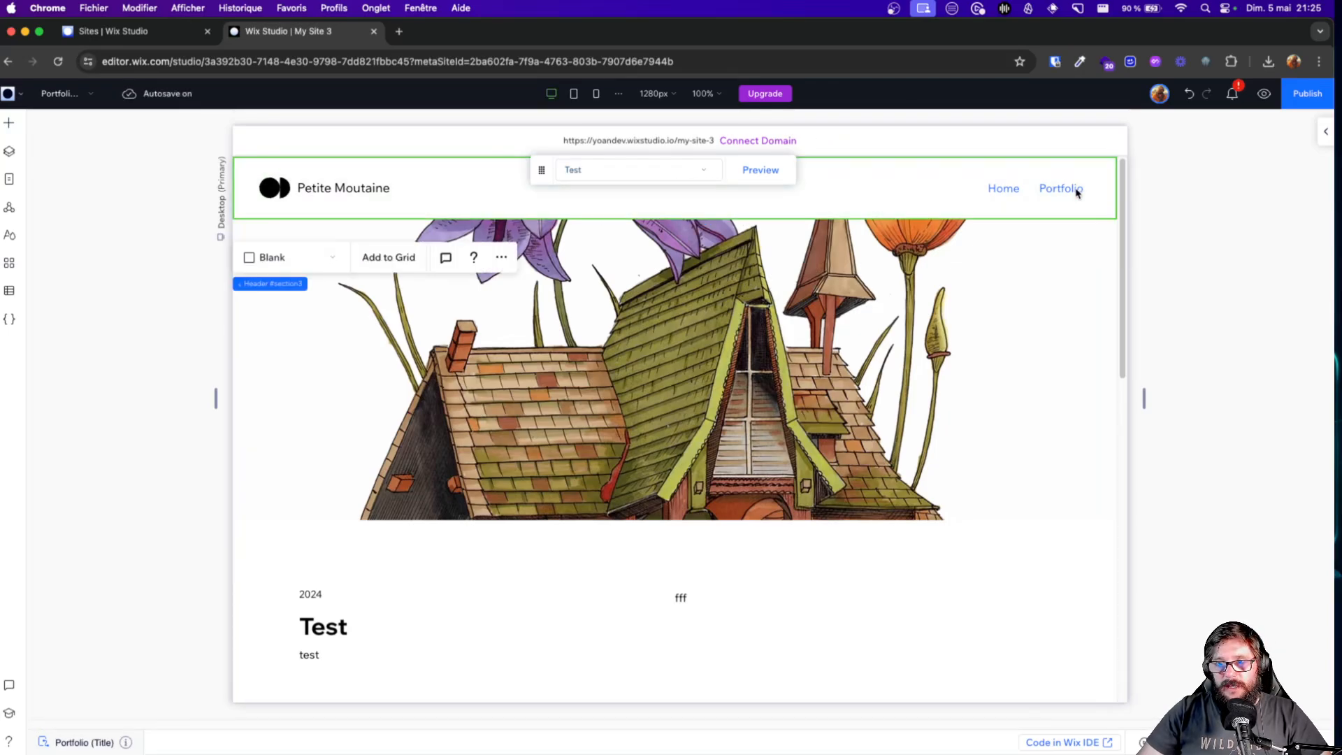
{"action": "left_click", "coordinate": [1264, 96]}
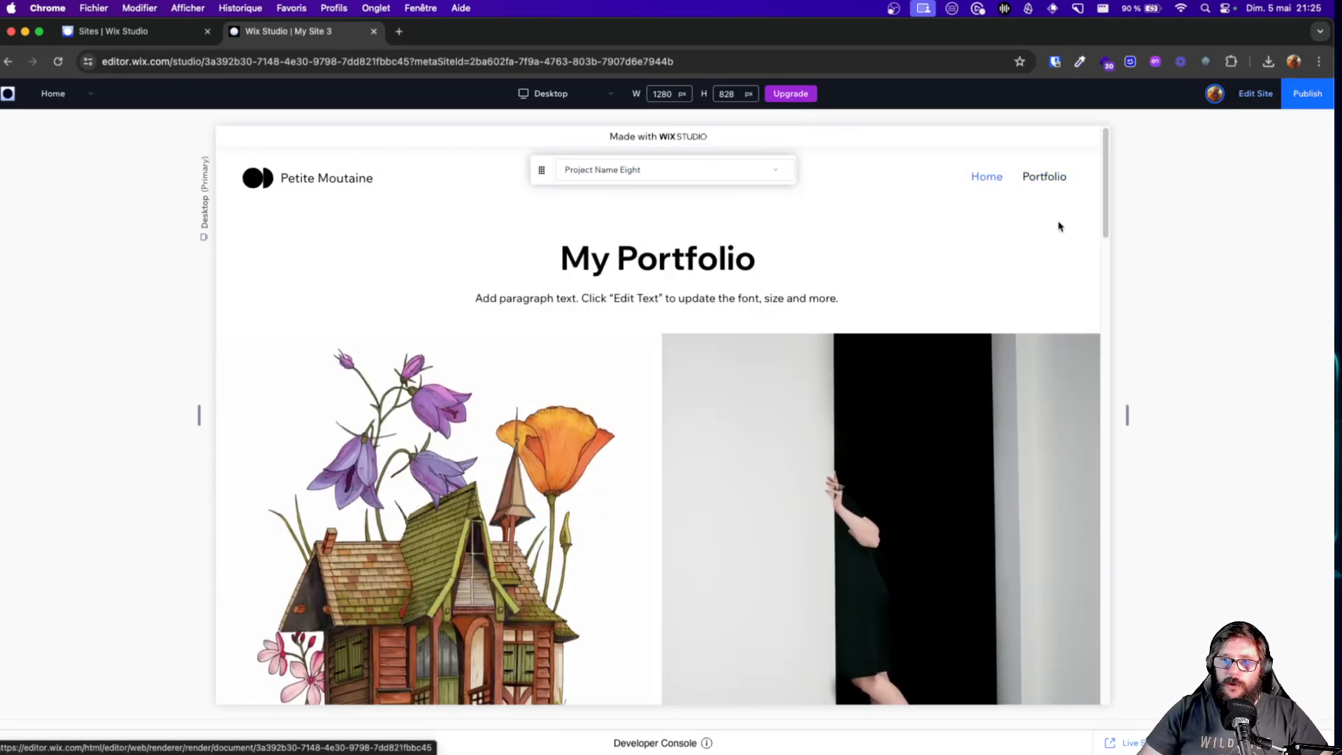
{"action": "scroll", "coordinate": [844, 384], "scroll_direction": "down", "scroll_amount": 10}
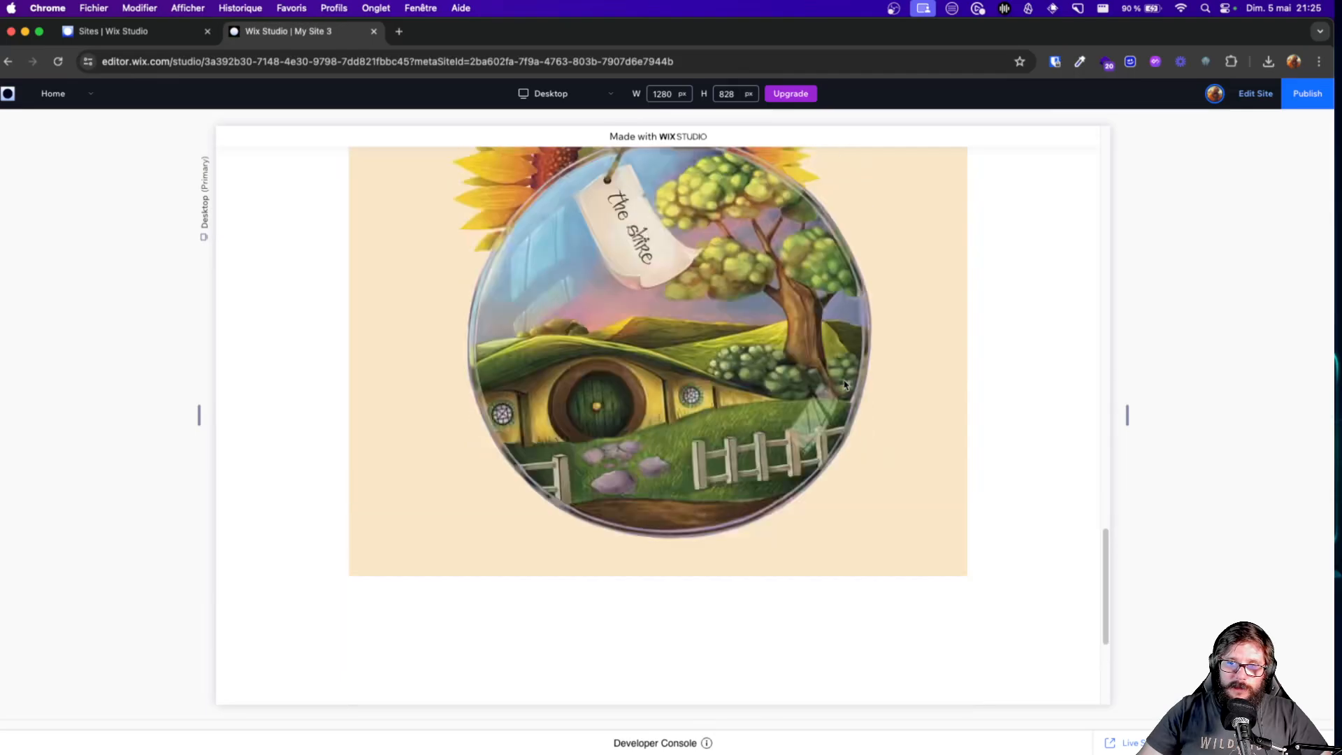
{"action": "scroll", "coordinate": [844, 384], "scroll_direction": "up", "scroll_amount": 10}
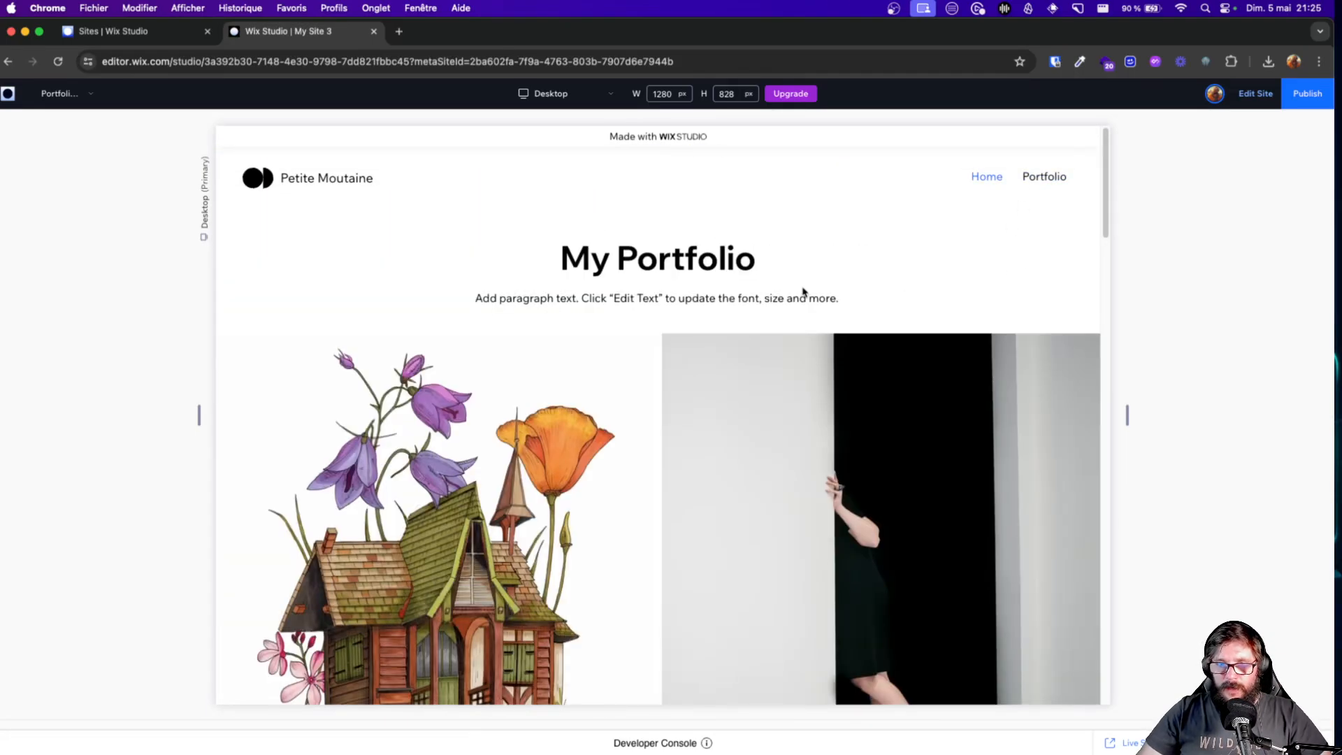
{"action": "scroll", "coordinate": [524, 264], "scroll_direction": "down", "scroll_amount": 10}
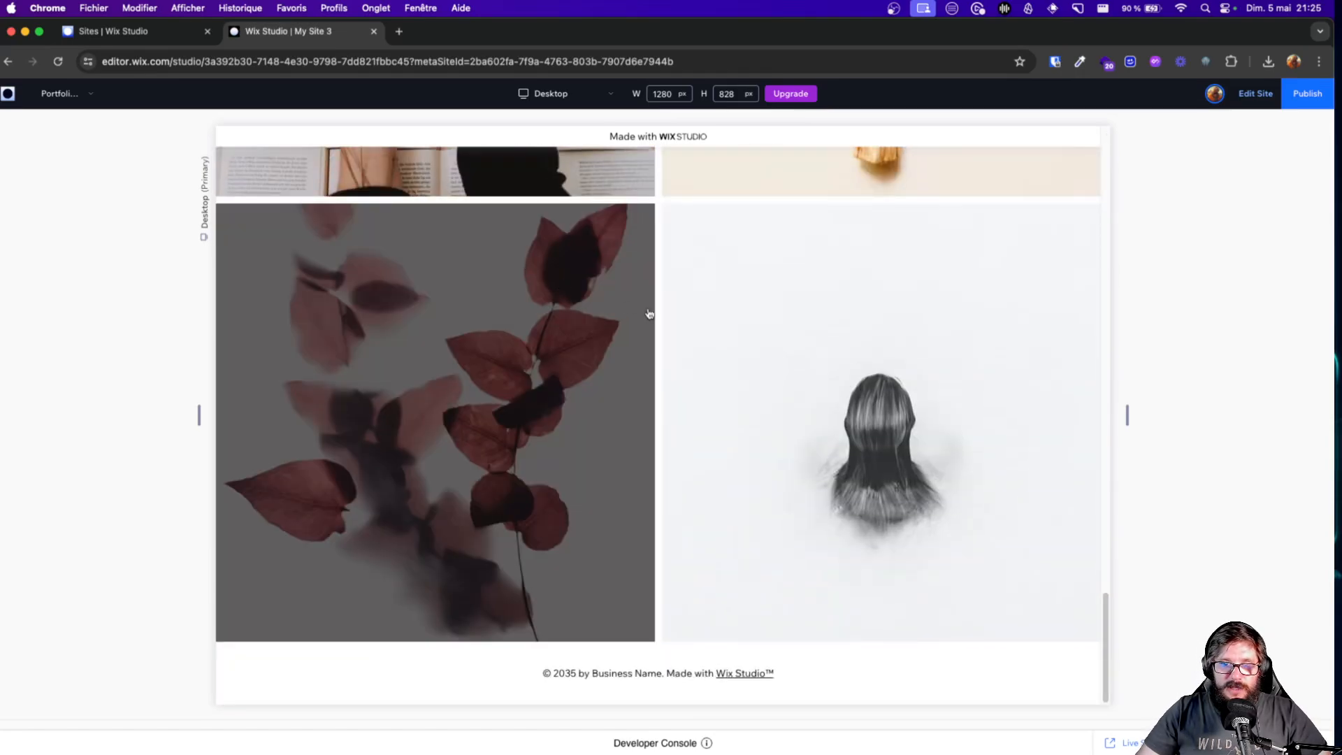
{"action": "scroll", "coordinate": [648, 313], "scroll_direction": "up", "scroll_amount": 10}
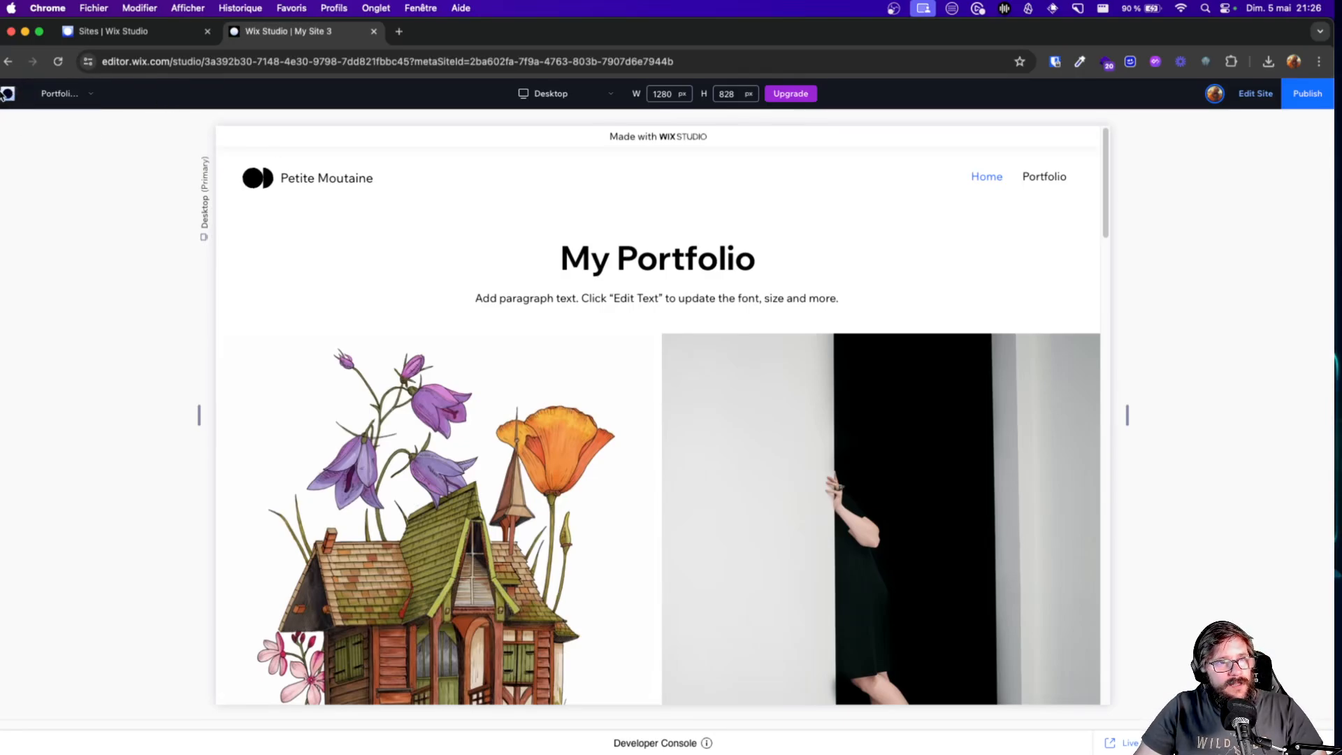
{"action": "left_click", "coordinate": [69, 101]}
{"action": "left_click", "coordinate": [67, 123]}
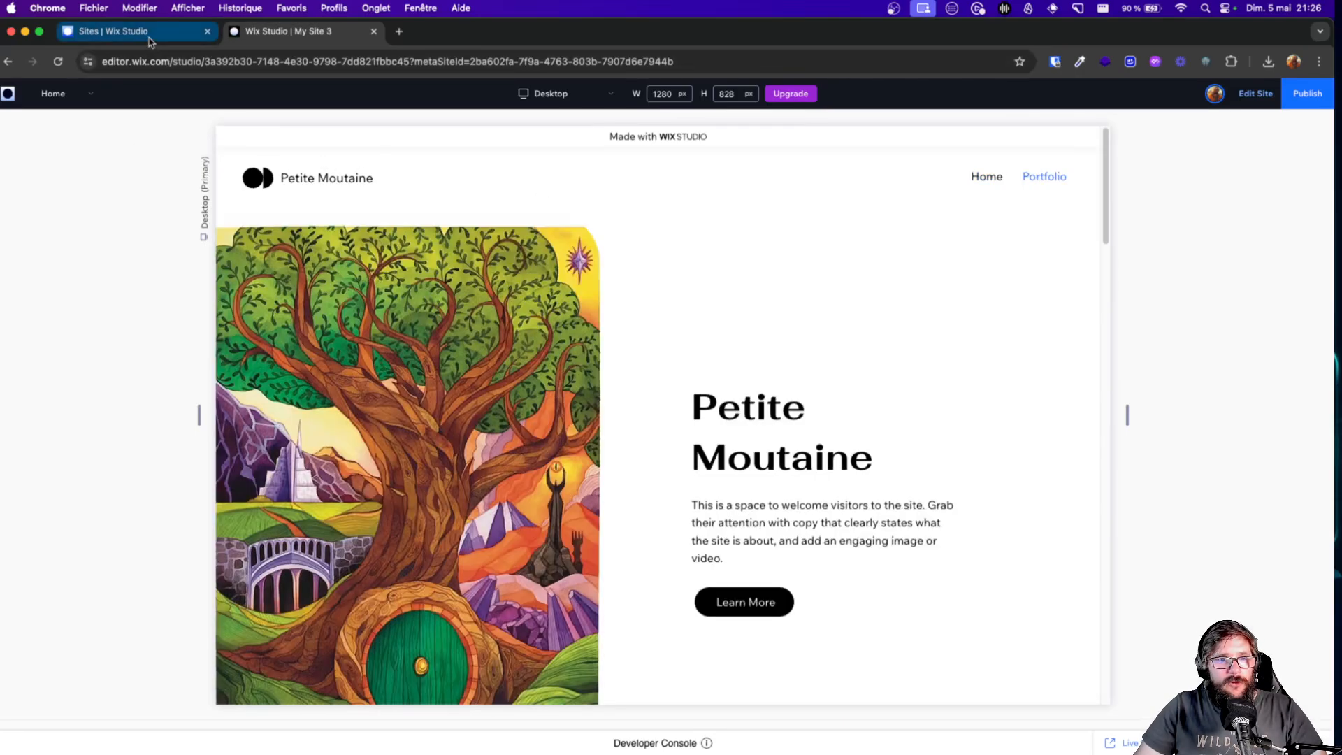
Switch to the Sites overview, reload the site list and close the My Site 3 editor
{"action": "left_click", "coordinate": [149, 35]}
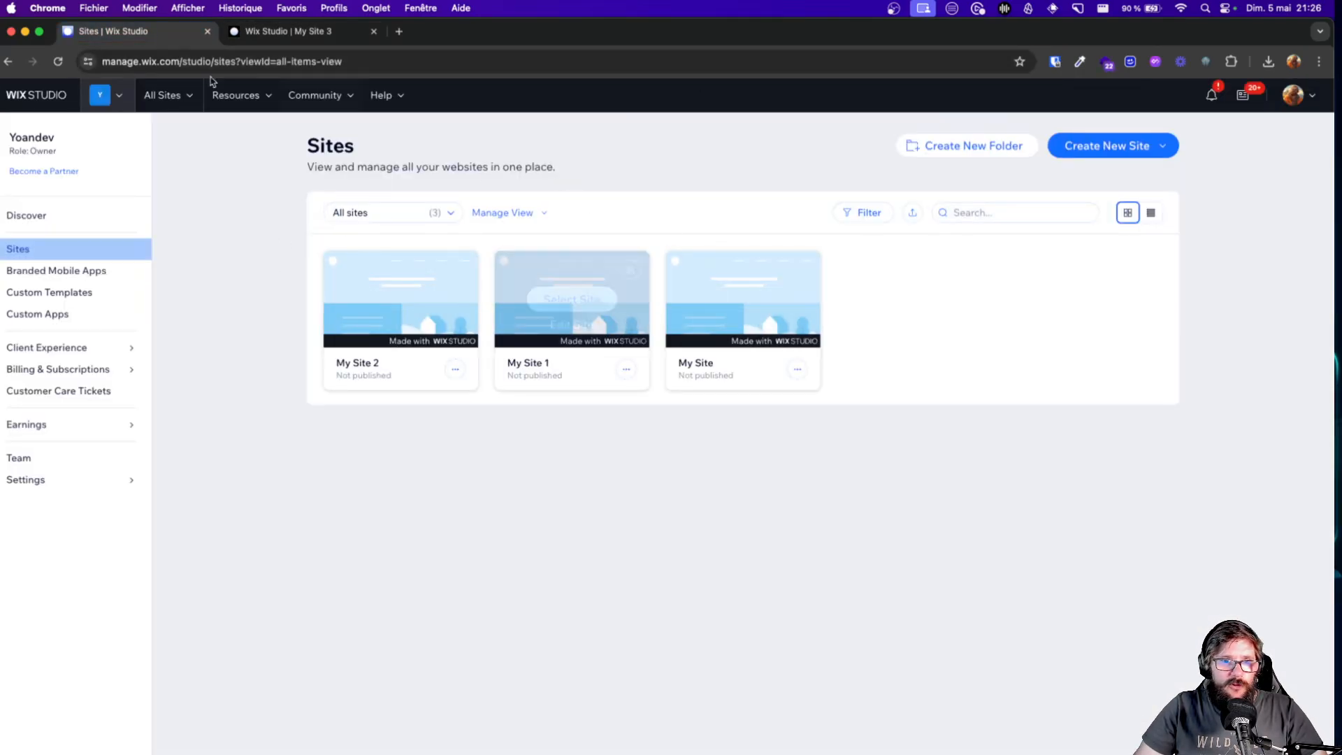
{"action": "left_click", "coordinate": [58, 61]}
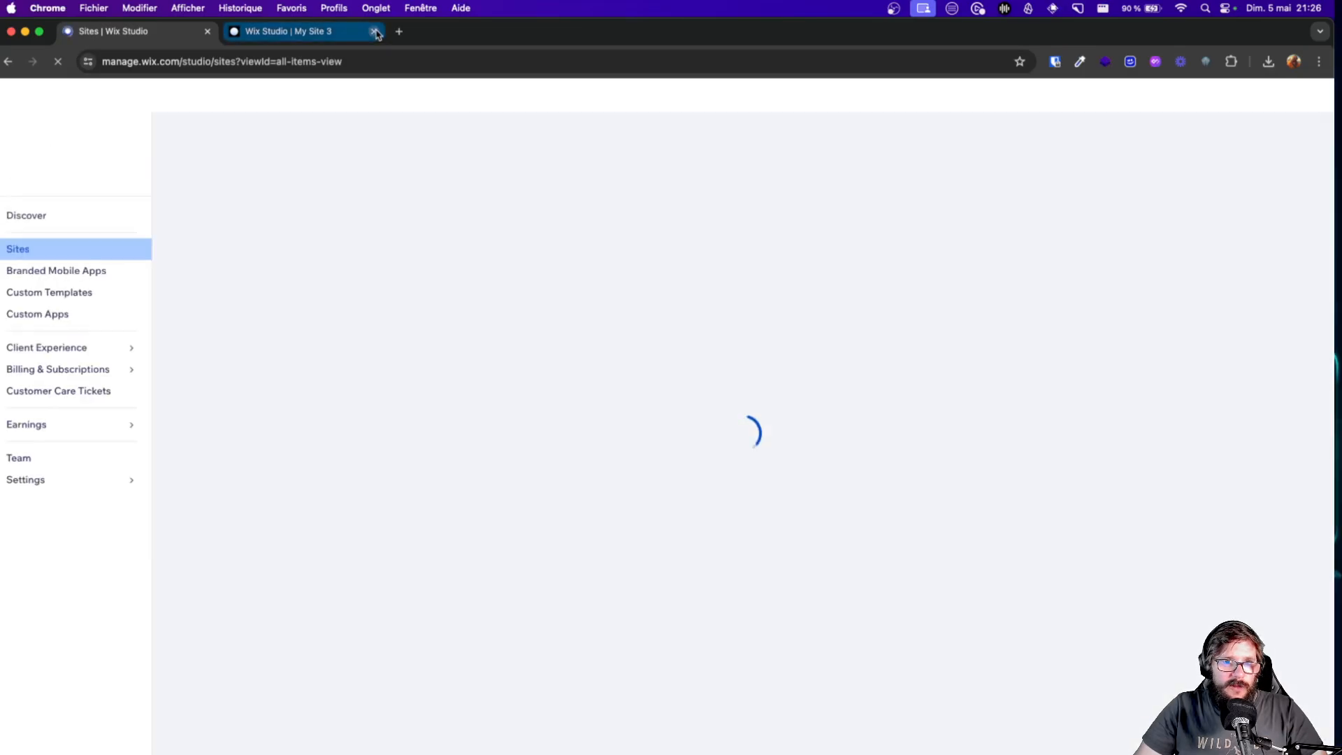
{"action": "left_click", "coordinate": [375, 31]}
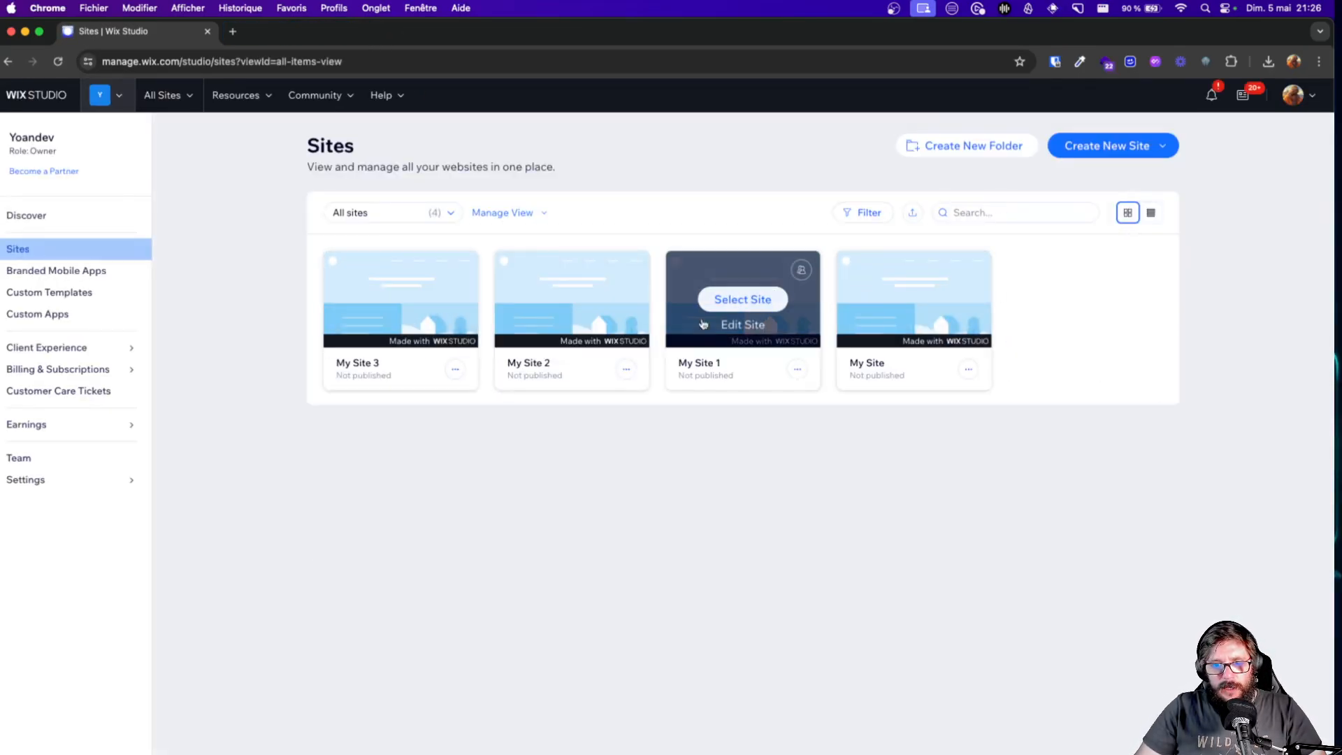
Rename the site My Site 3 as Petite Moutaine and save the new name
{"action": "left_click", "coordinate": [455, 369]}
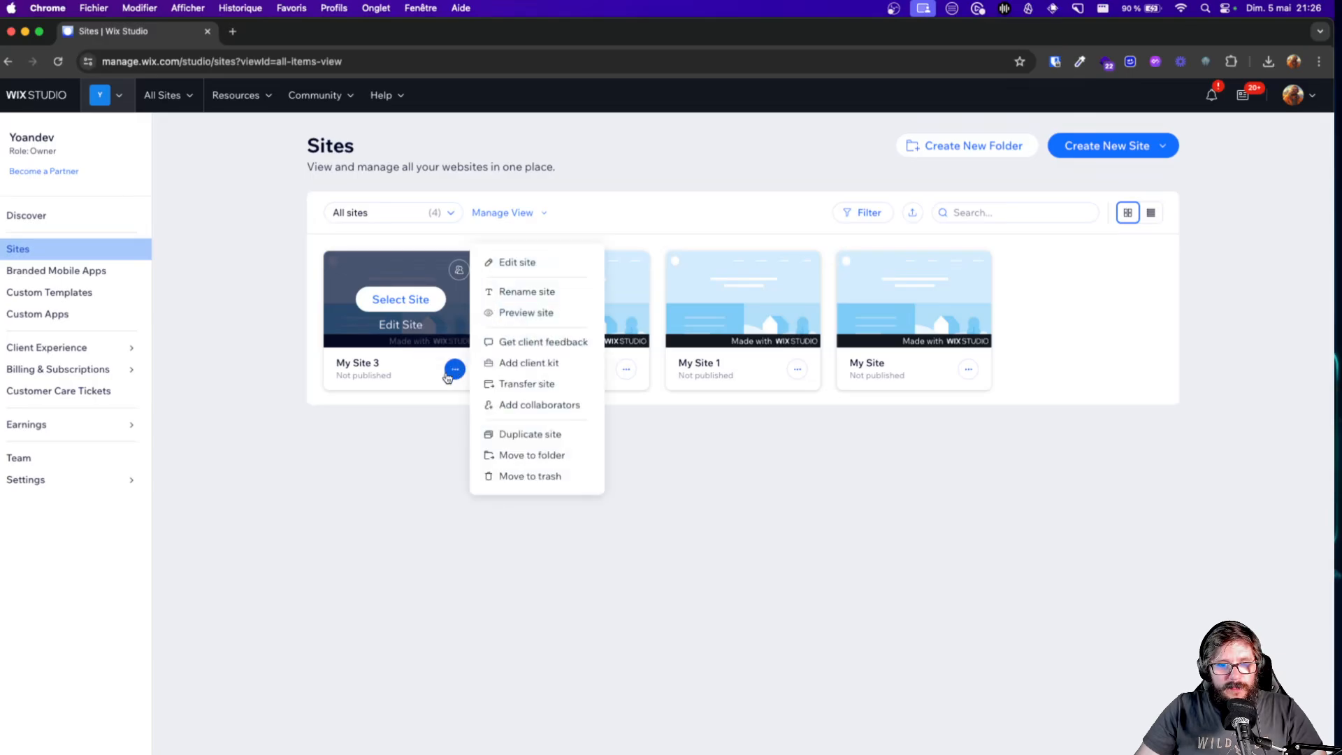
{"action": "left_click", "coordinate": [547, 295]}
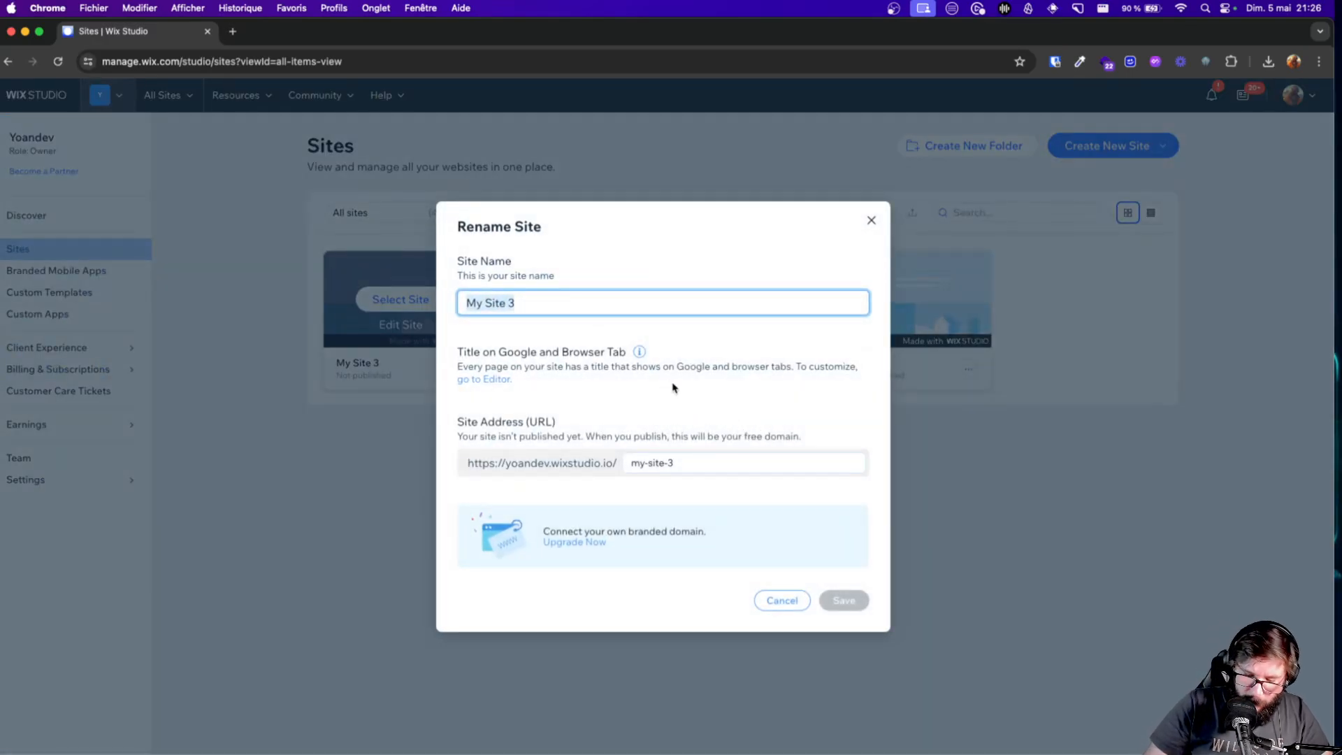
{"action": "type", "text": "Petite Moutaine"}
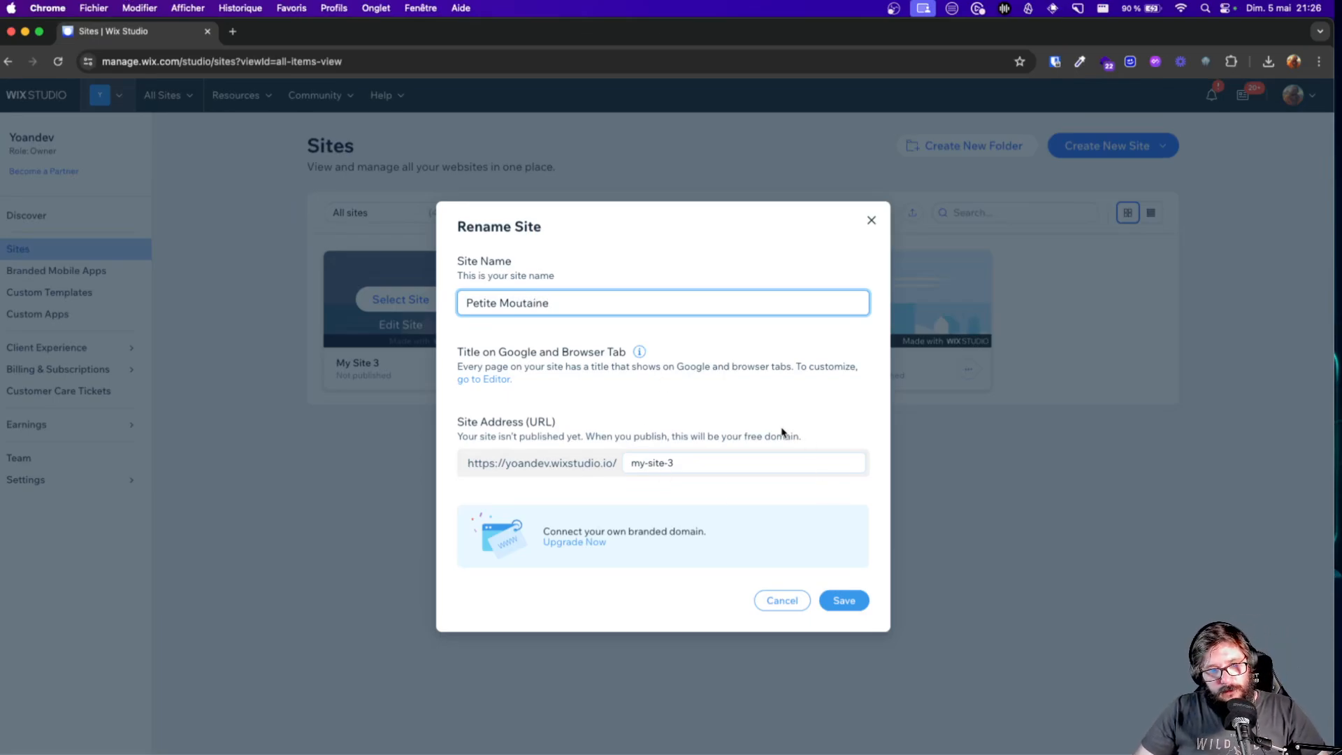
{"action": "left_click", "coordinate": [860, 605]}
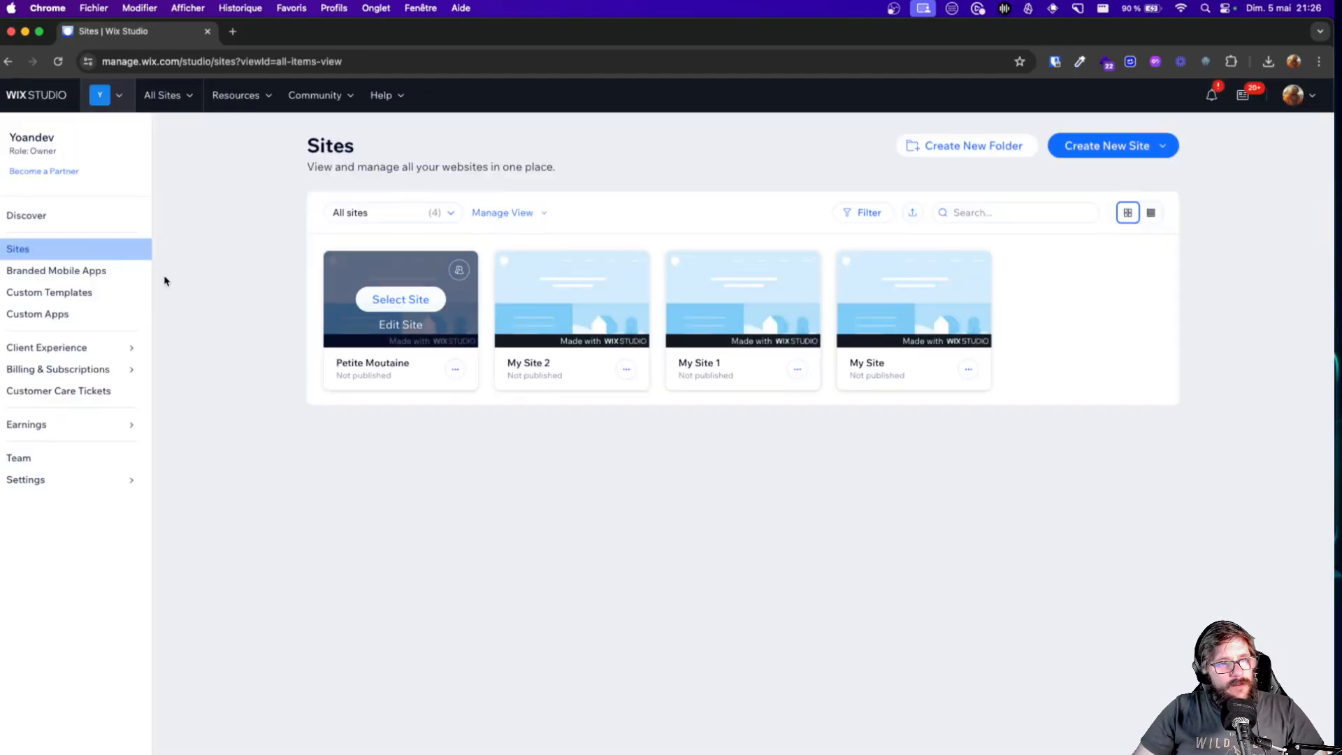
Open the Petite Moutaine site's dashboard and display its Home overview
{"action": "left_click", "coordinate": [459, 271]}
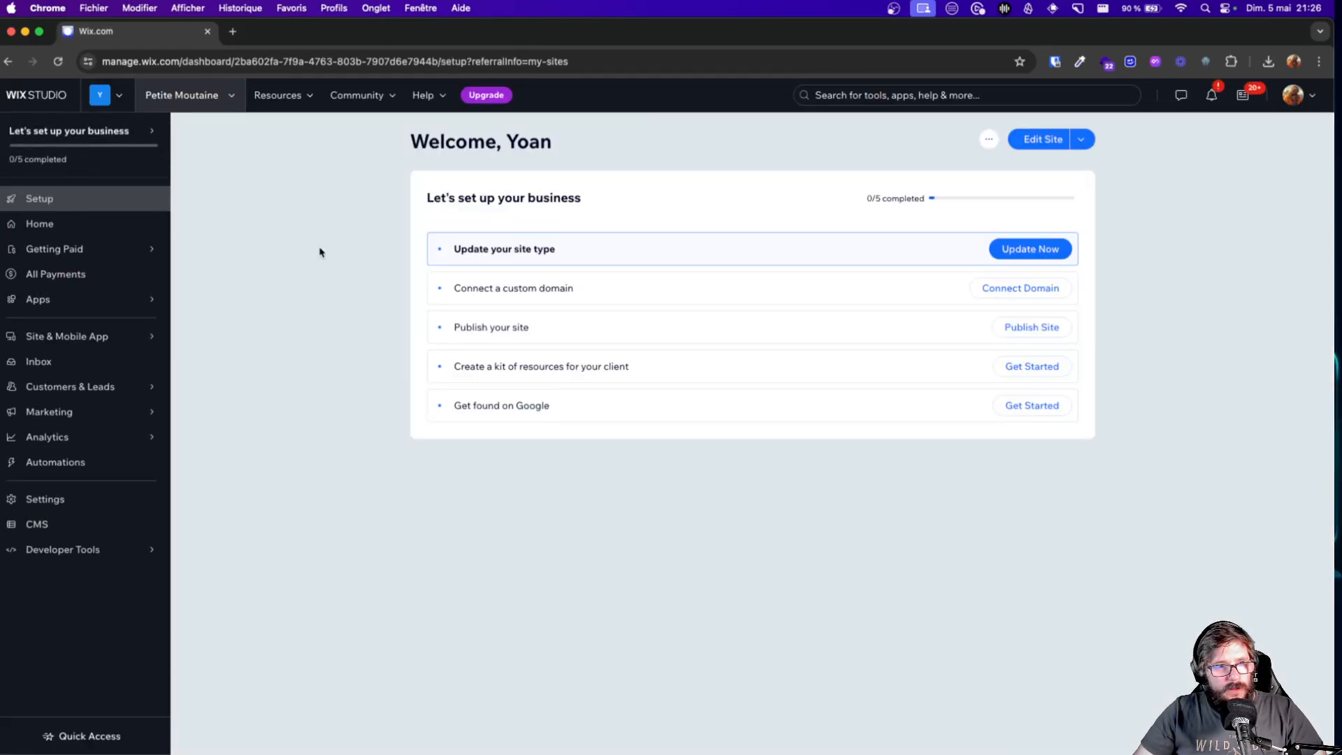
{"action": "left_click", "coordinate": [126, 225]}
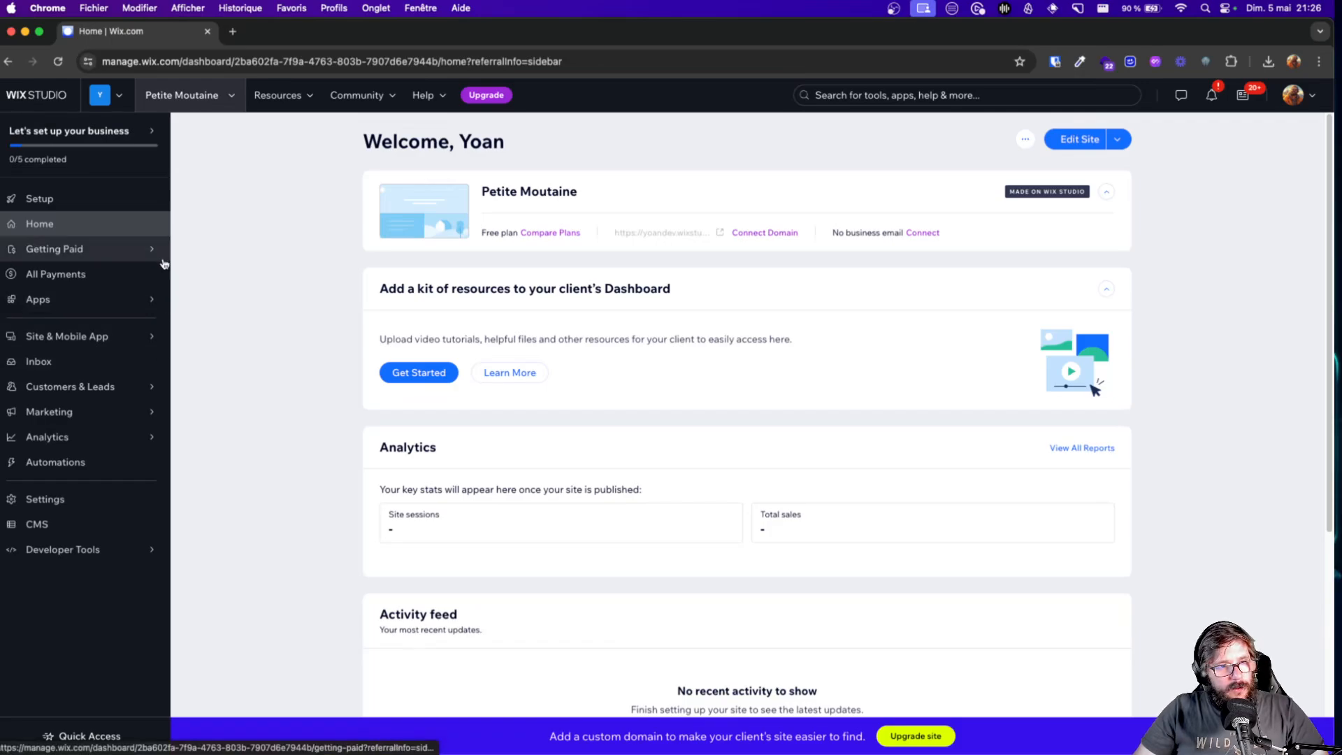
Open the site's CMS from the dashboard and display the items of the Portfolio collection
{"action": "mouse_move", "coordinate": [56, 418]}
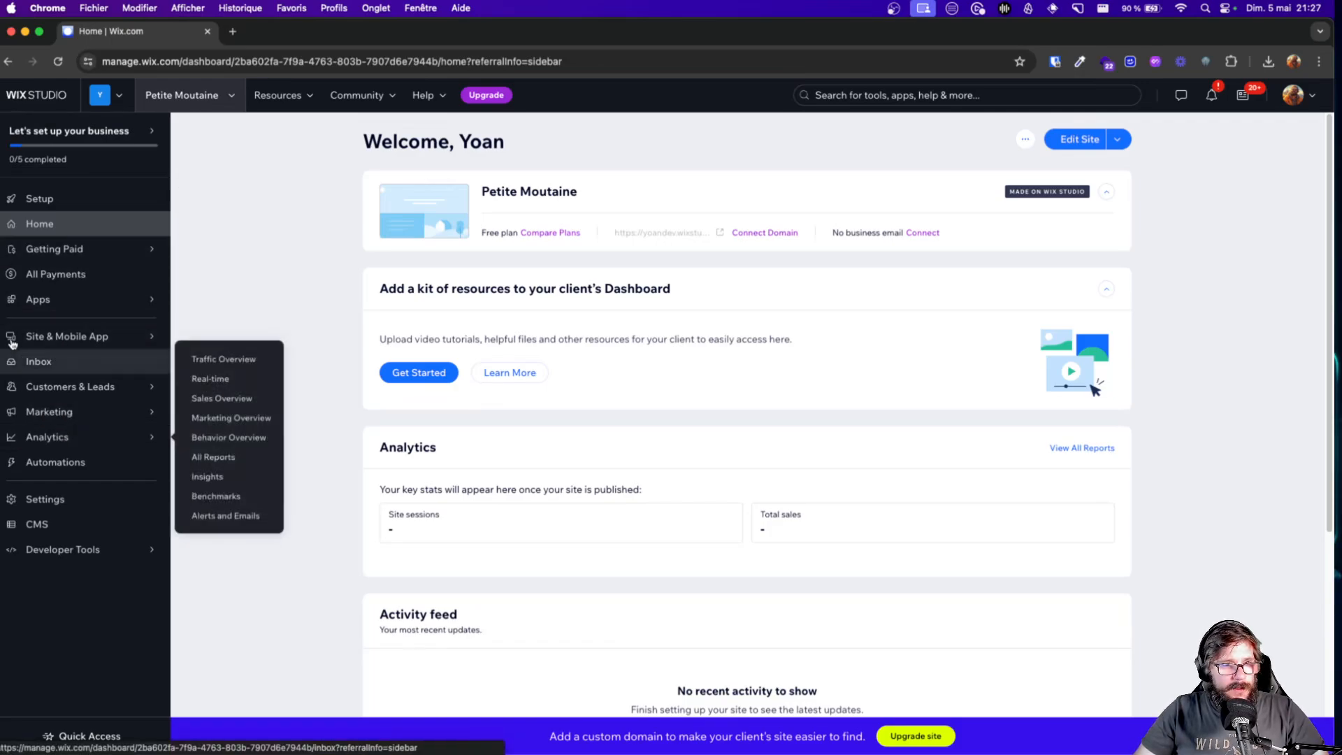
{"action": "left_click", "coordinate": [51, 526]}
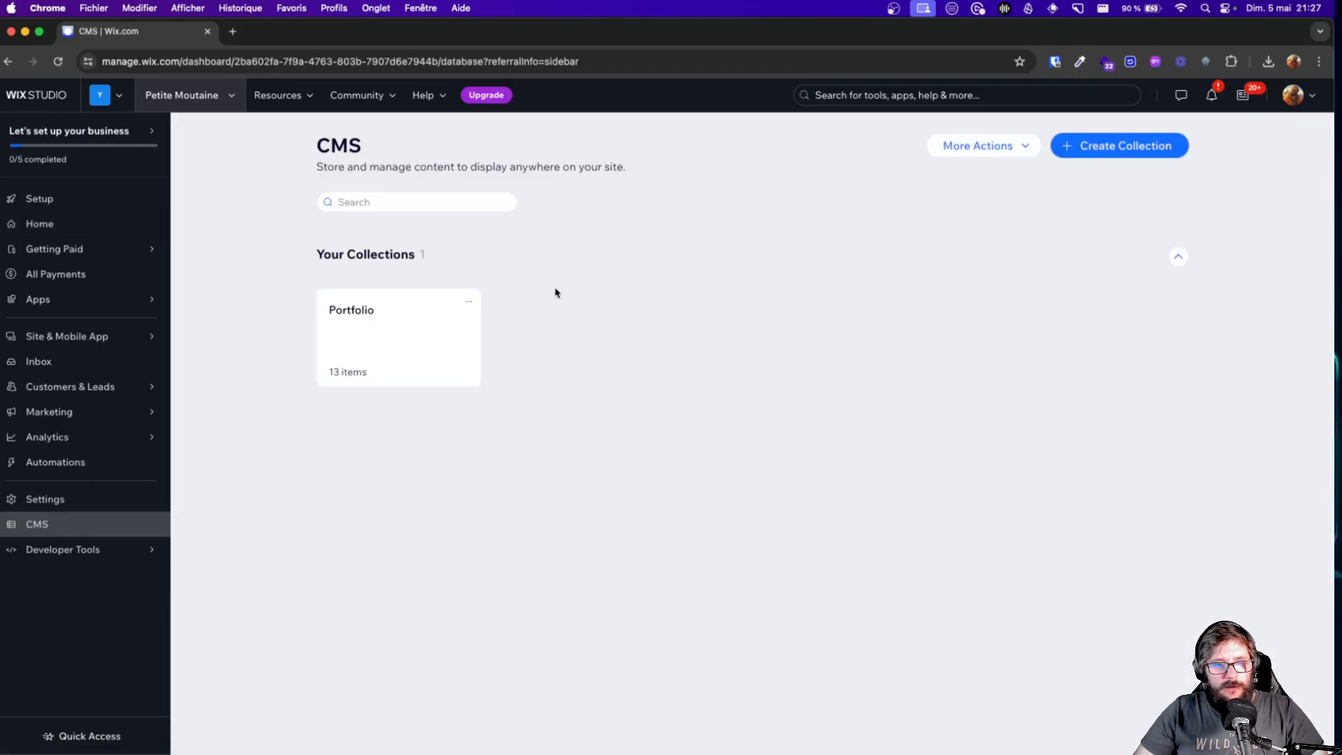
{"action": "left_click", "coordinate": [365, 329]}
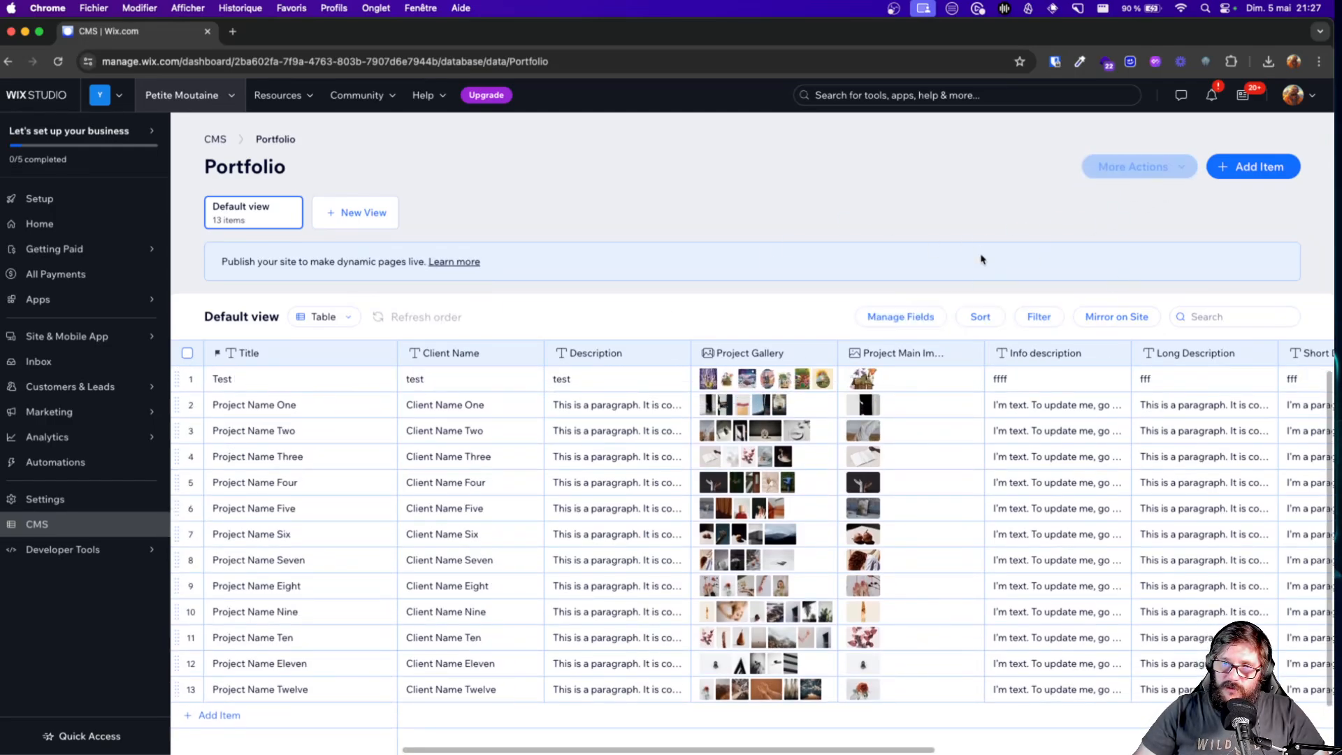
Review the full list of managed fields in the Portfolio collection's default view, leaving them as they are
{"action": "left_click", "coordinate": [929, 320]}
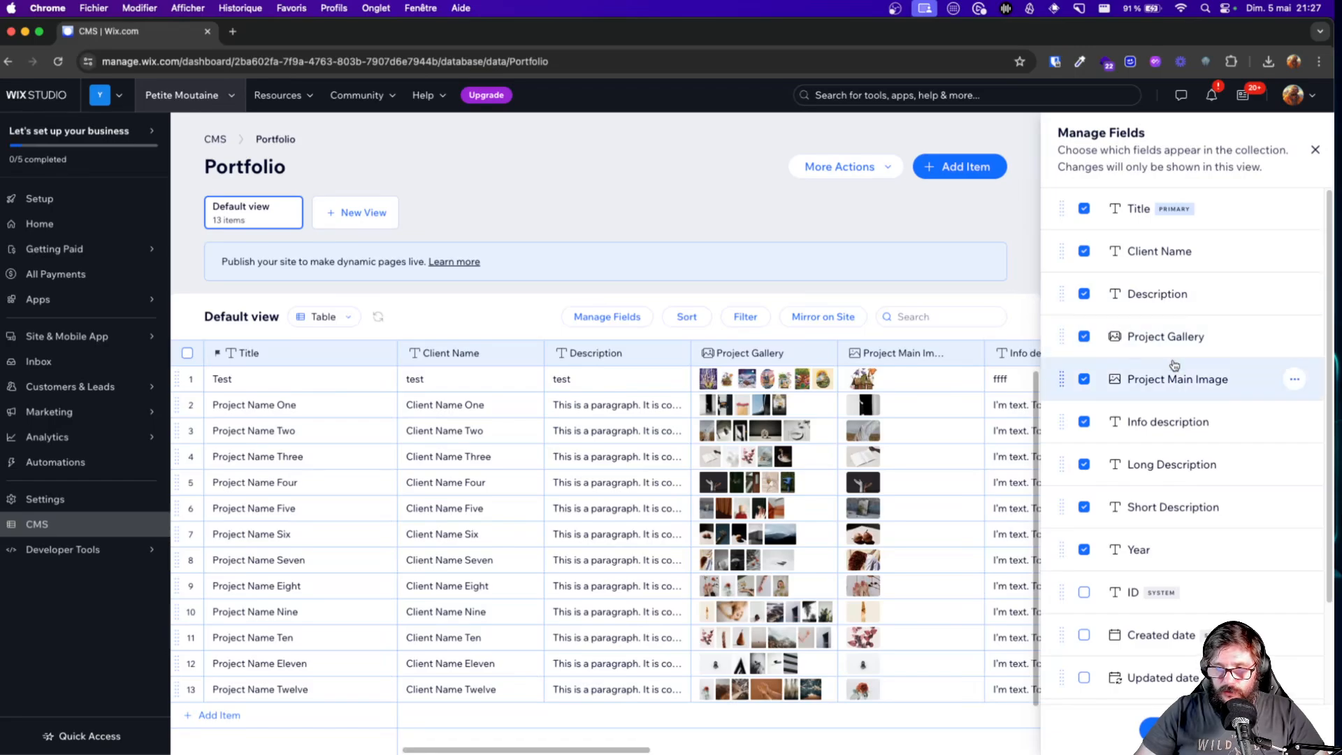
{"action": "scroll", "coordinate": [1180, 398], "scroll_direction": "down", "scroll_amount": 3}
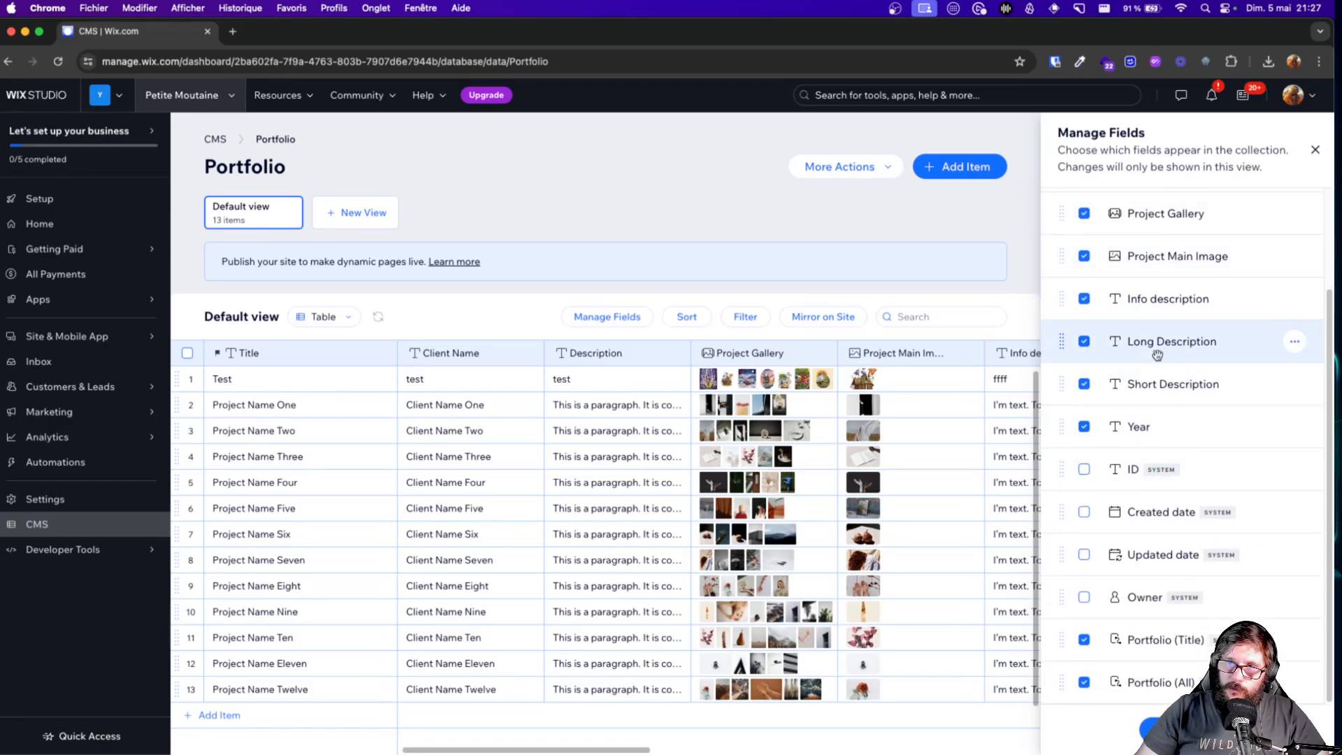
{"action": "left_click", "coordinate": [1315, 150]}
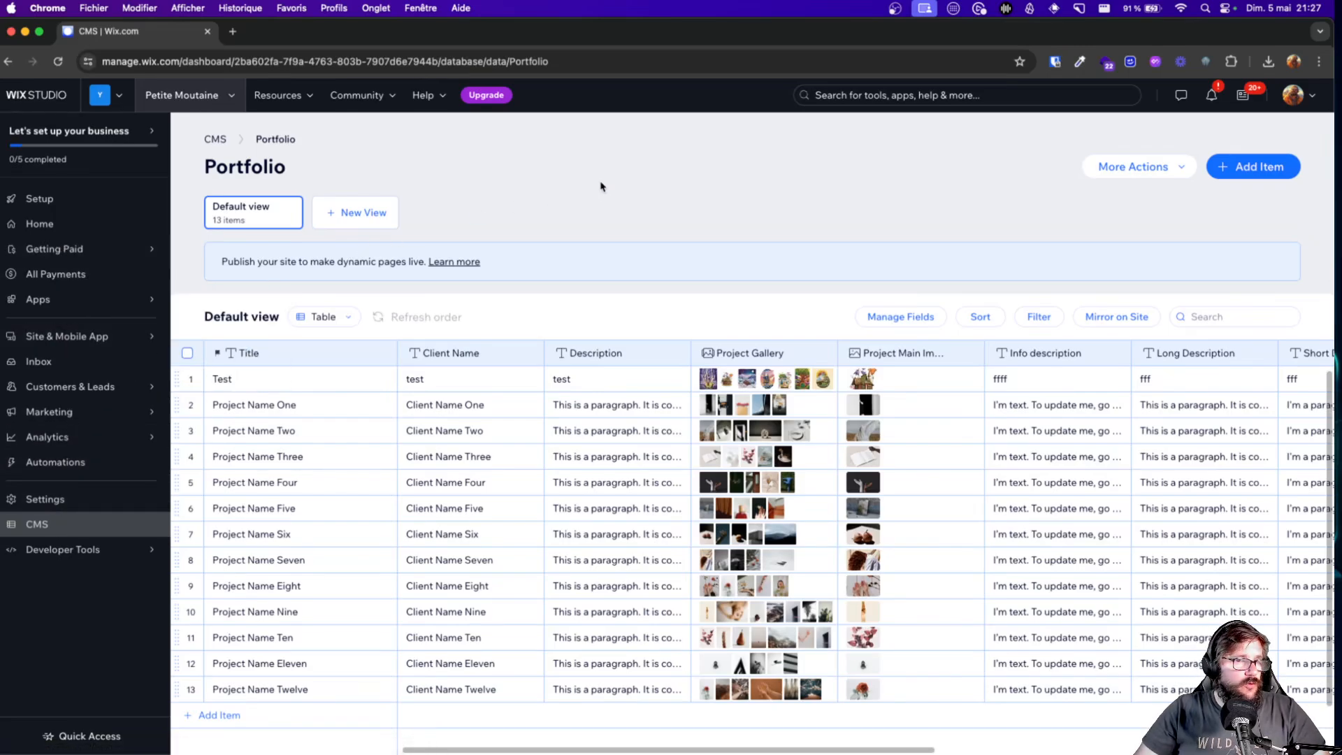
Leave the Petite Moutaine dashboard and return to the workspace's Sites overview
{"action": "left_click", "coordinate": [115, 95]}
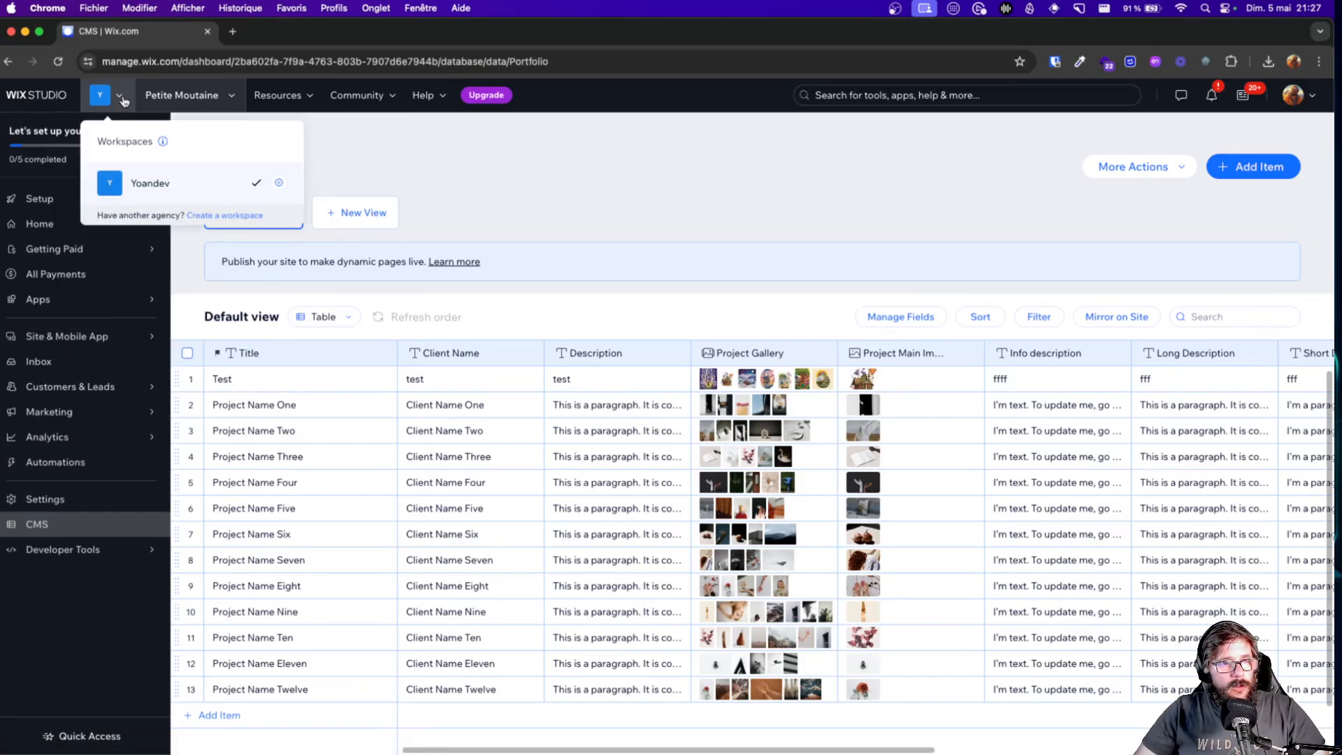
{"action": "left_click", "coordinate": [162, 183]}
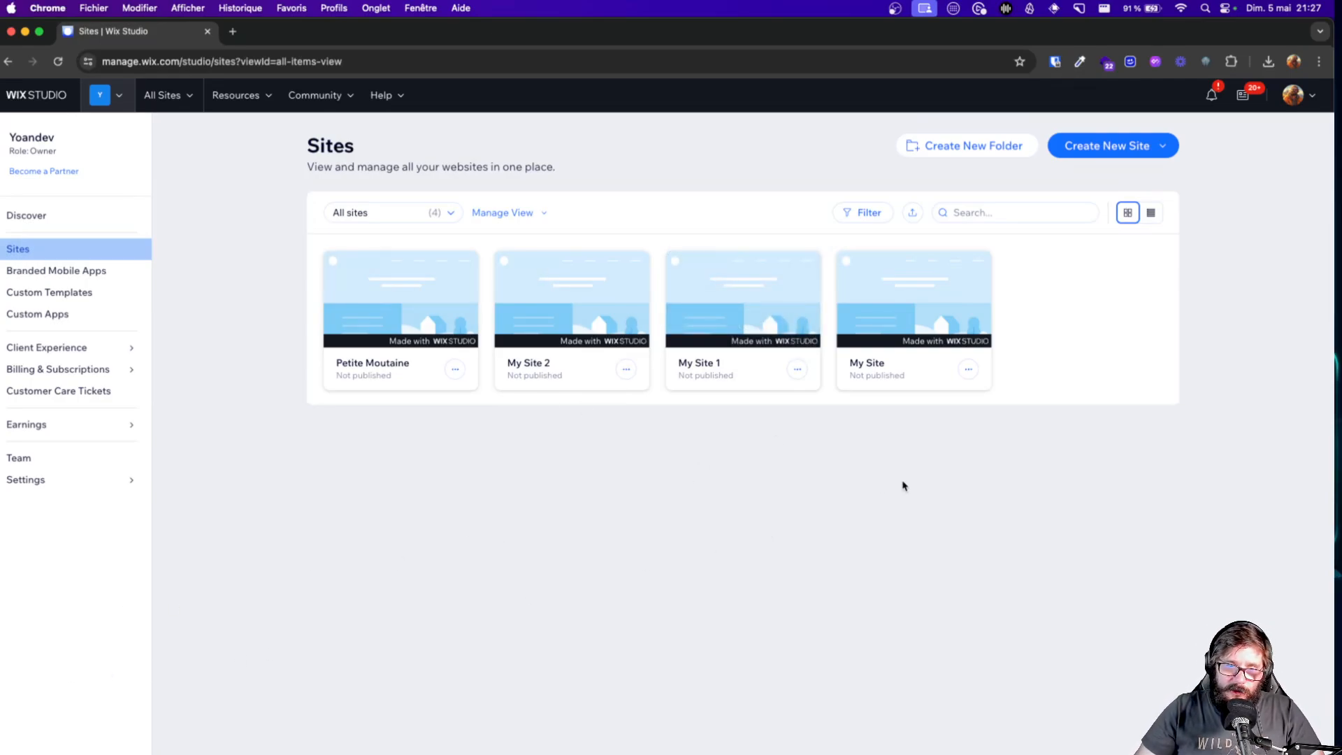
{"action": "key", "text": "super+Tab"}
{"action": "key", "text": "super+Tab"}
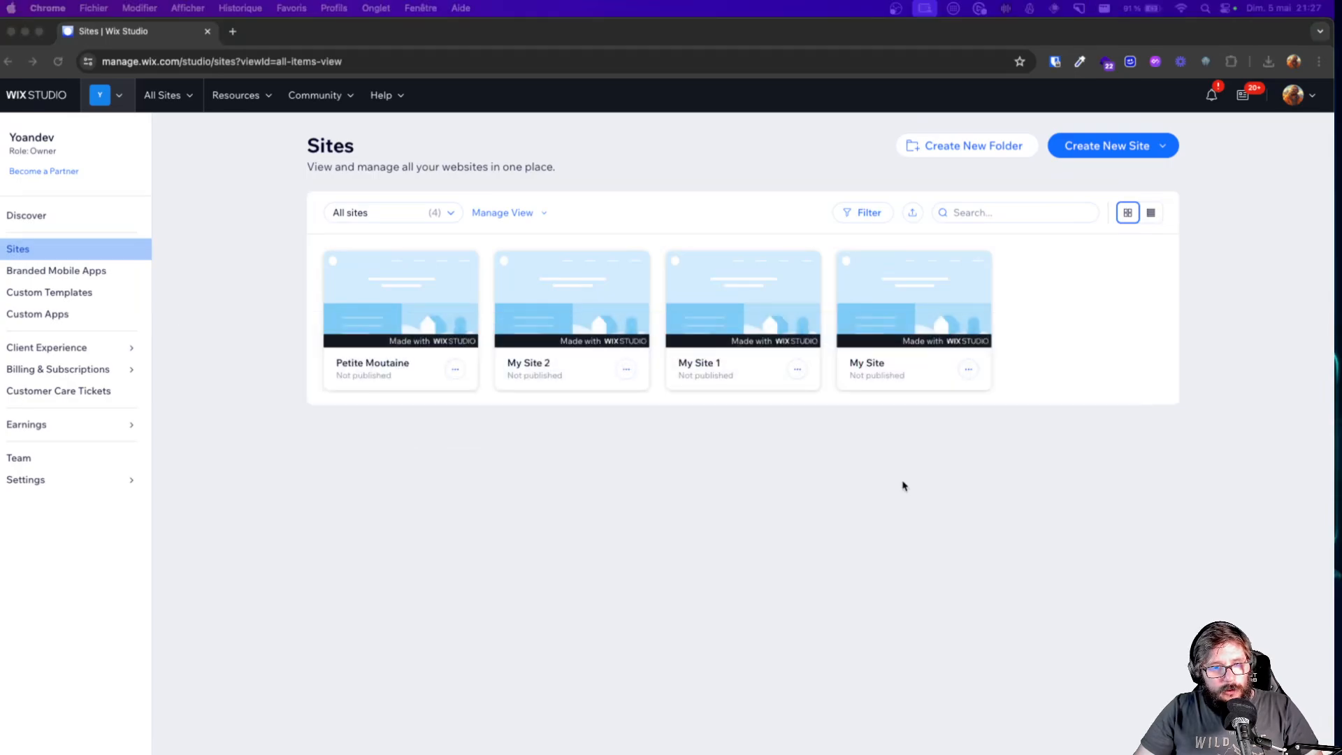